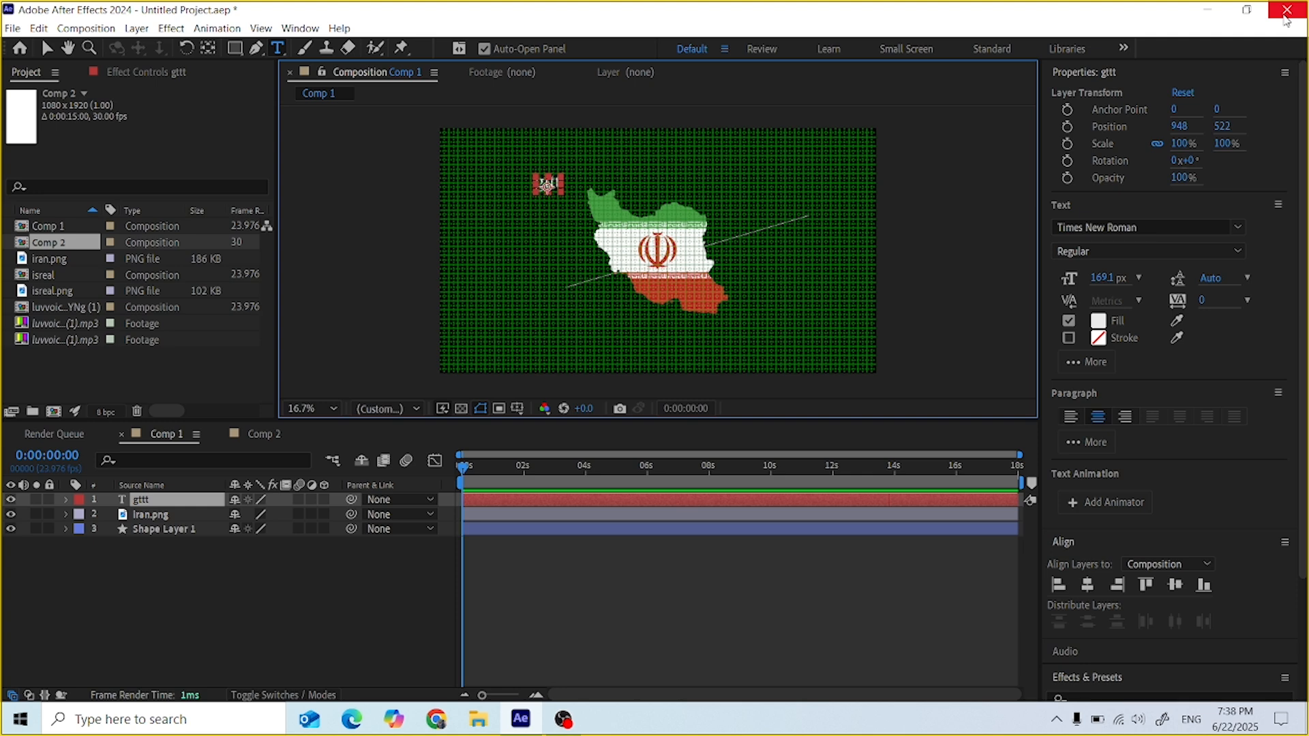
# Close the open project without saving, and relaunch After Effects 2024 to an empty workspace with the welcome screen dismissed
pyautogui.click(1284, 14)
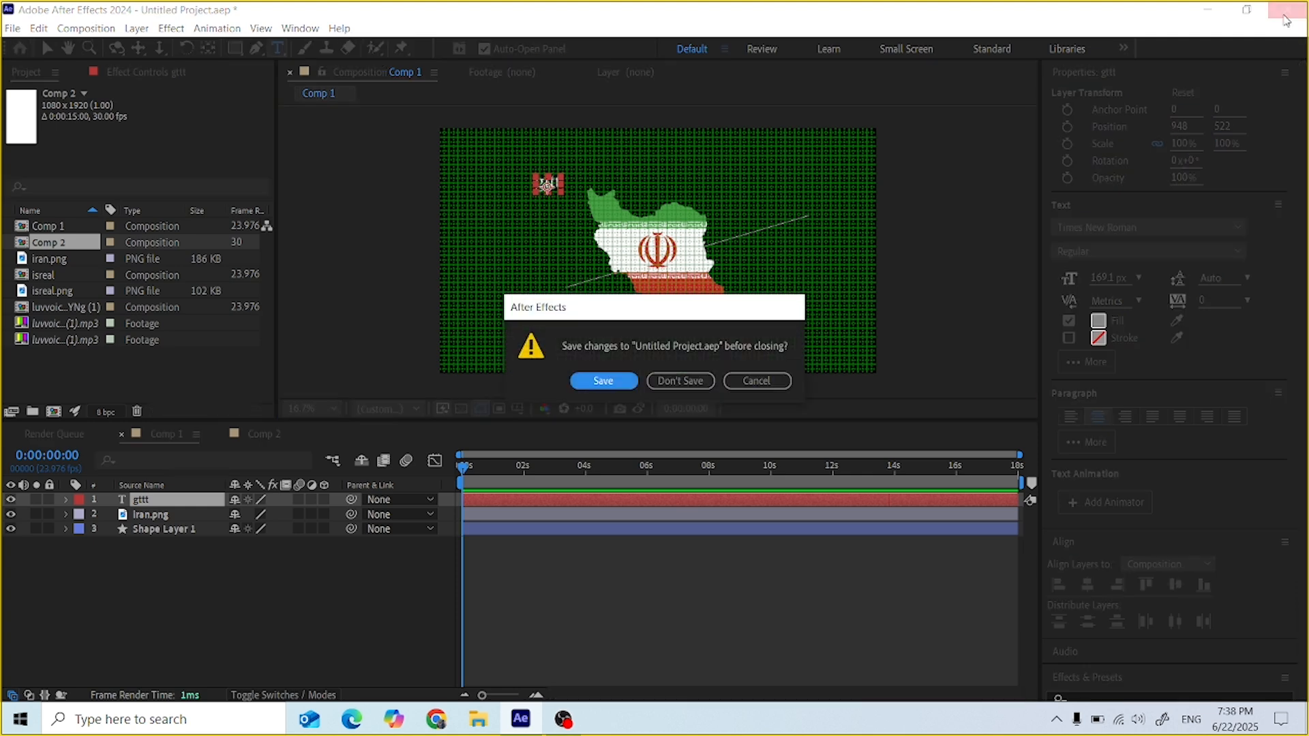
pyautogui.click(702, 382)
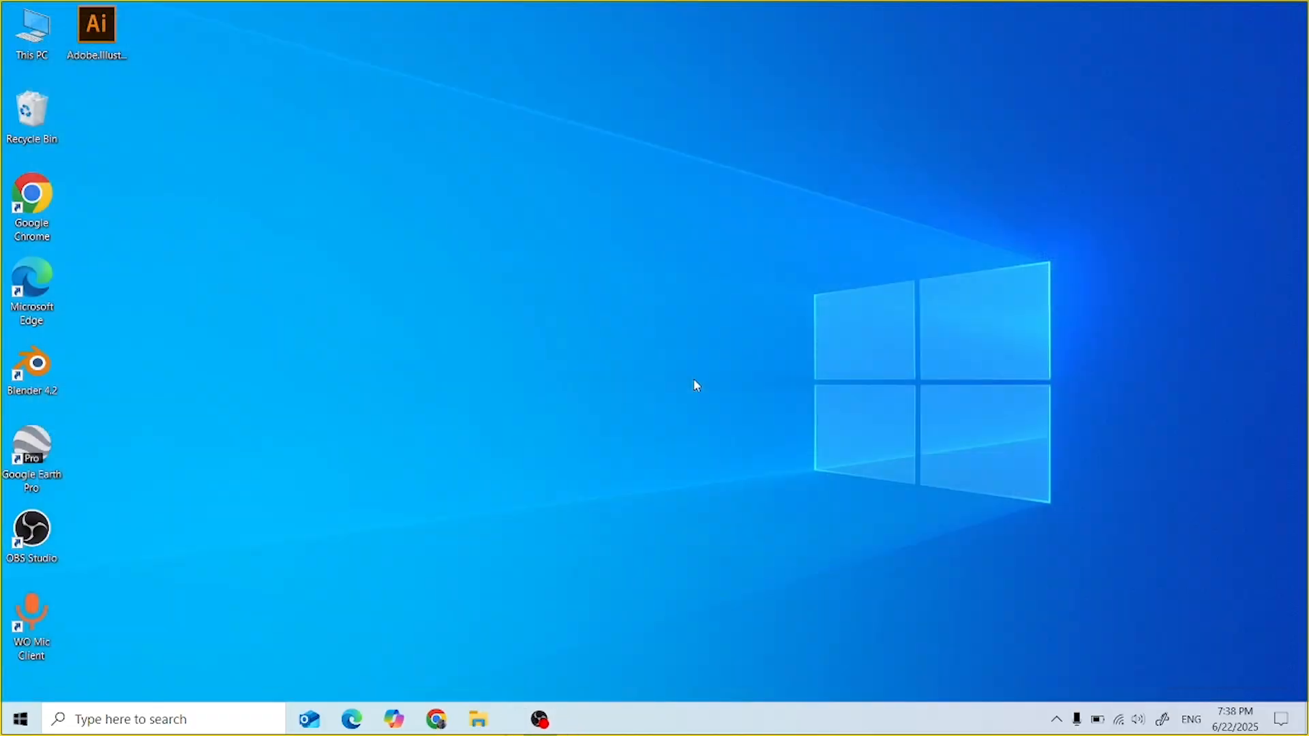
pyautogui.click(21, 719)
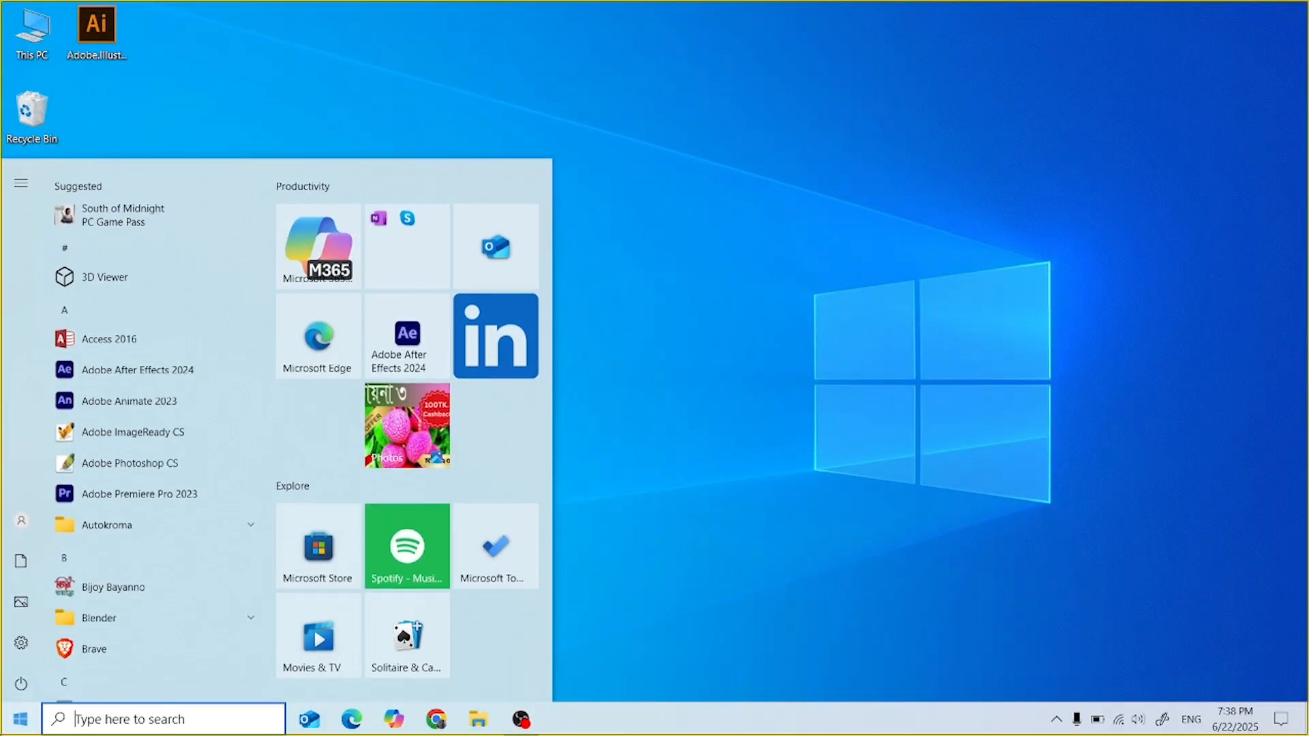
pyautogui.click(165, 370)
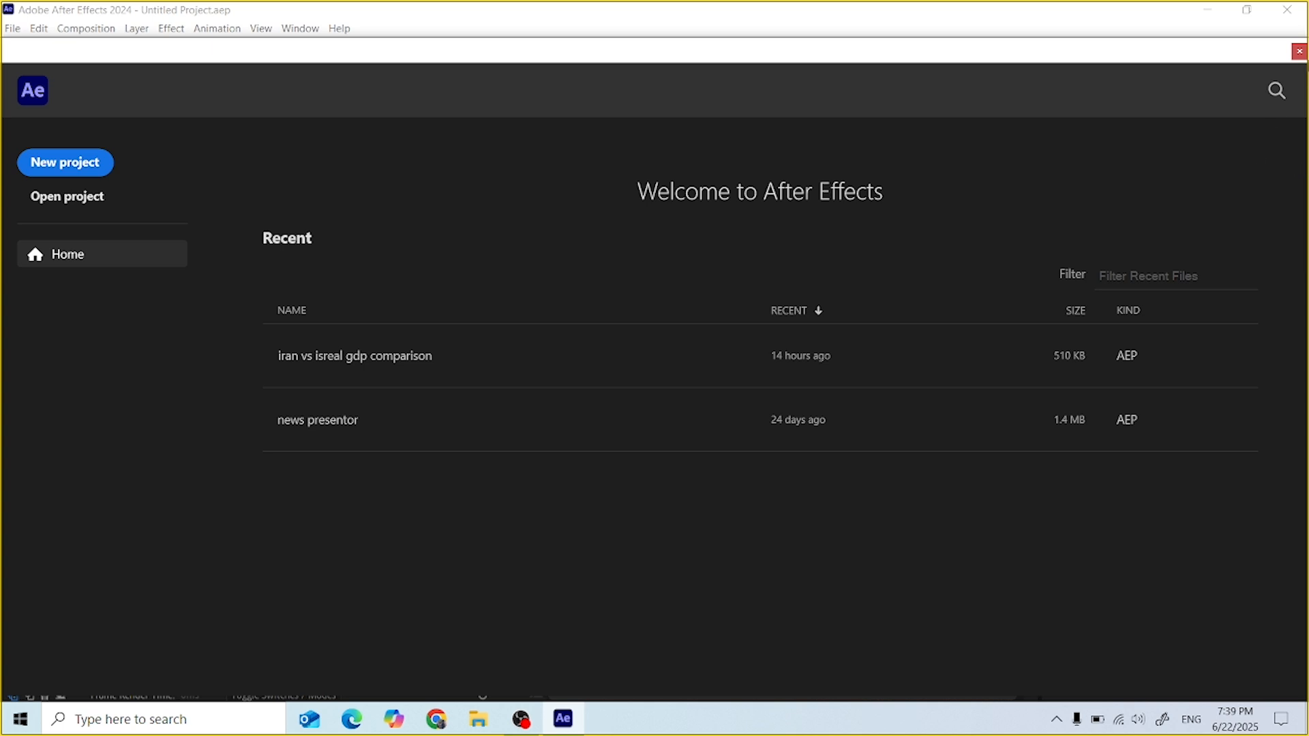
pyautogui.click(1299, 53)
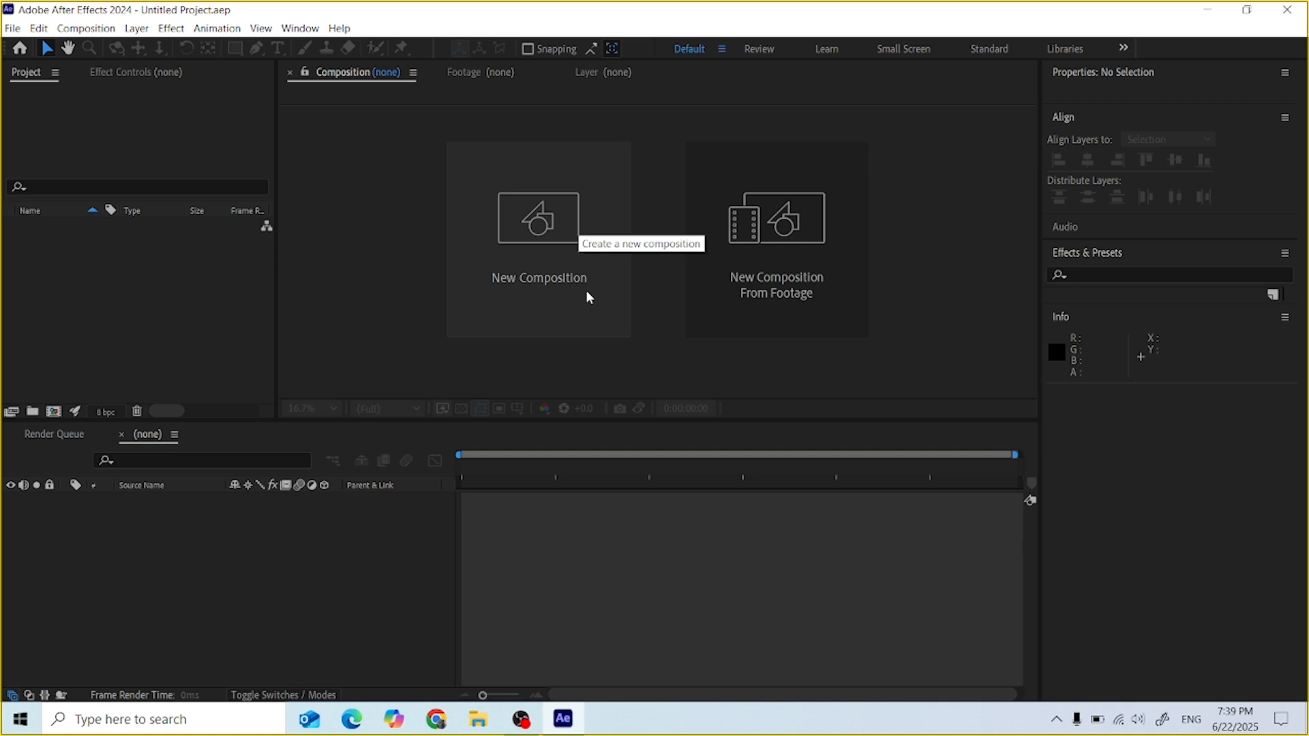
# Create the composition Comp 1 with the Social Media Portrait HD preset, 1080x1920 at 30 fps, and a 15-second duration
pyautogui.click(569, 235)
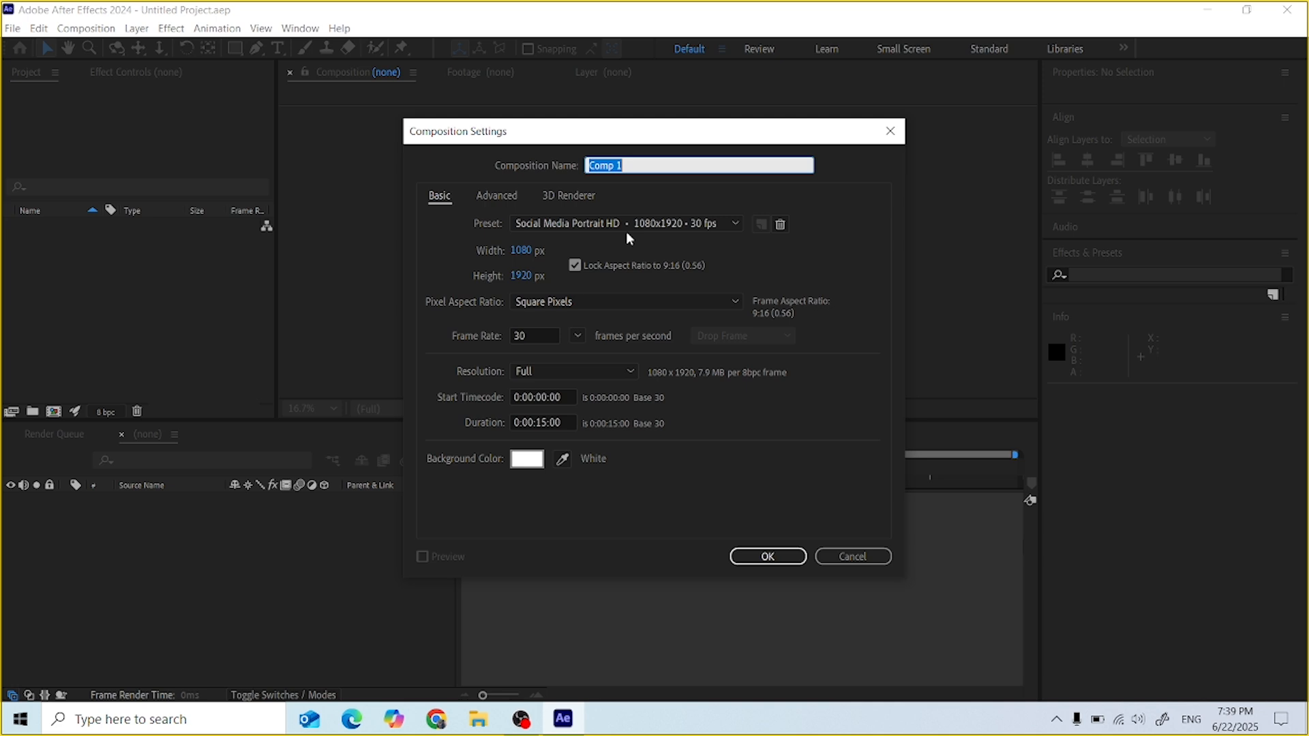
pyautogui.click(655, 223)
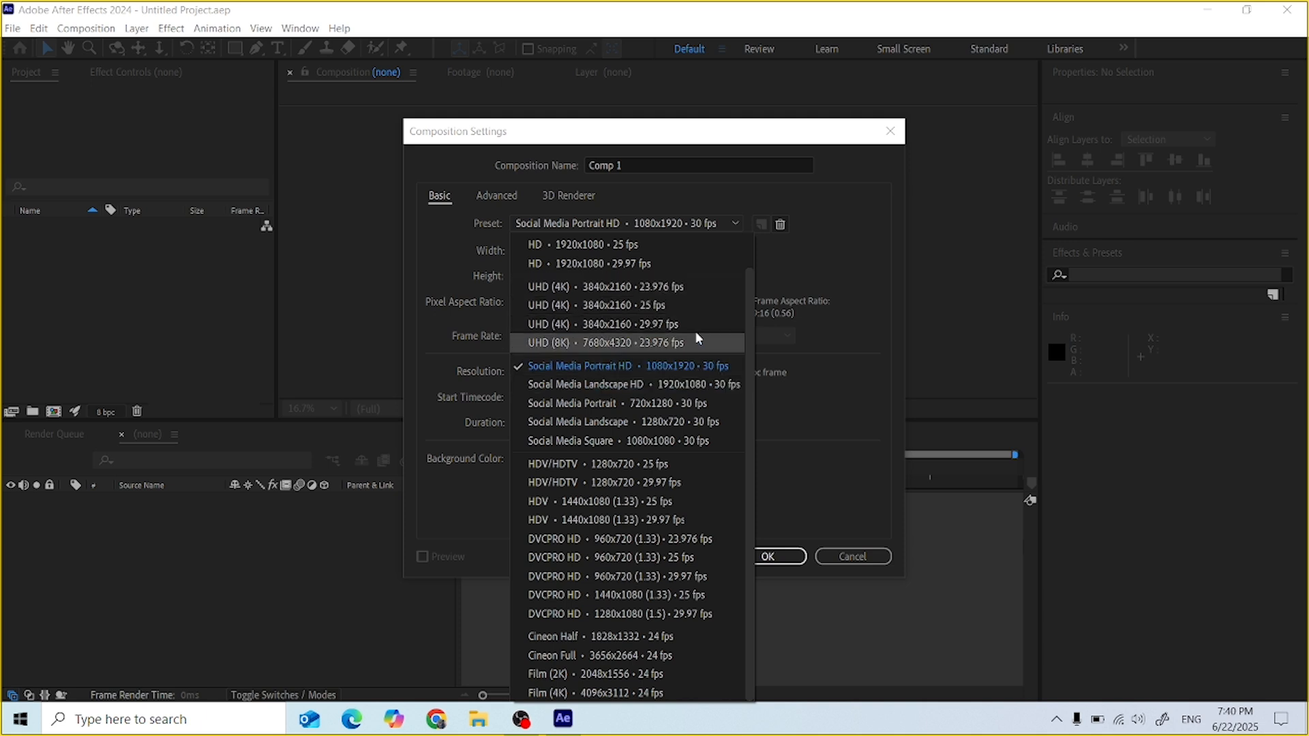
pyautogui.click(689, 223)
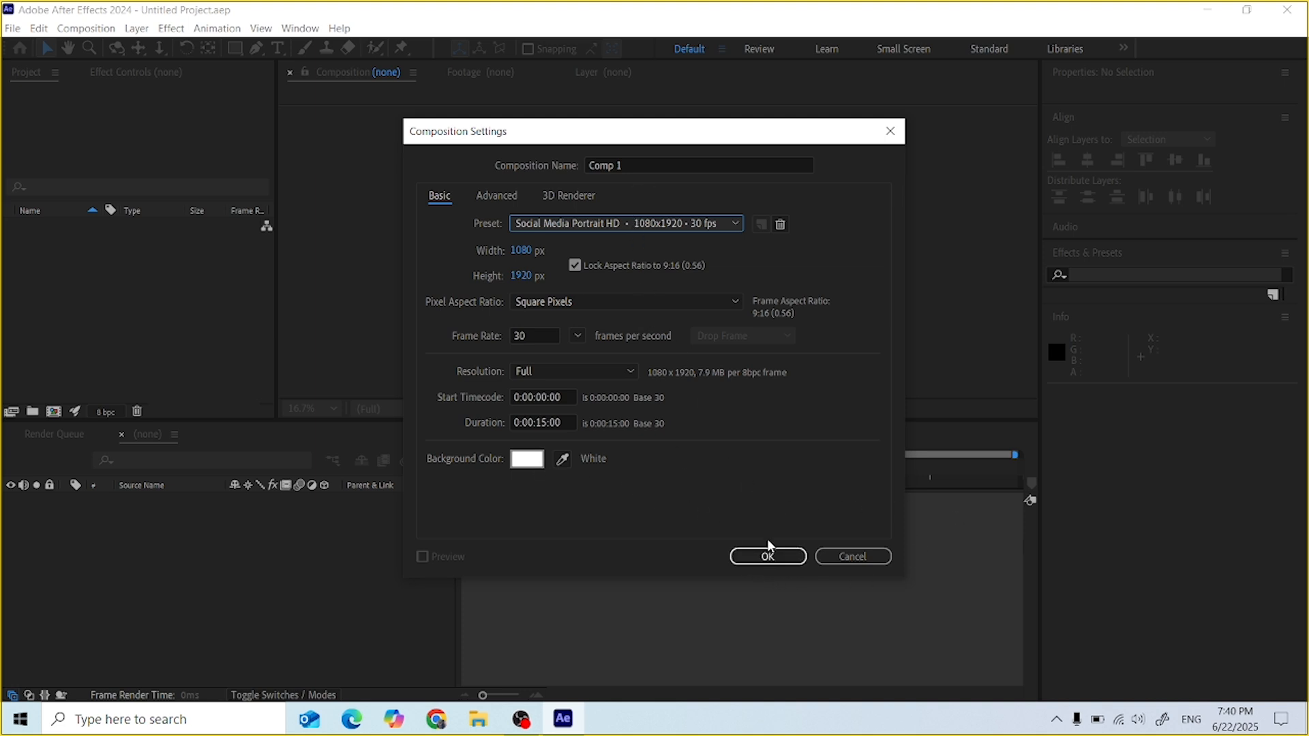
pyautogui.click(763, 558)
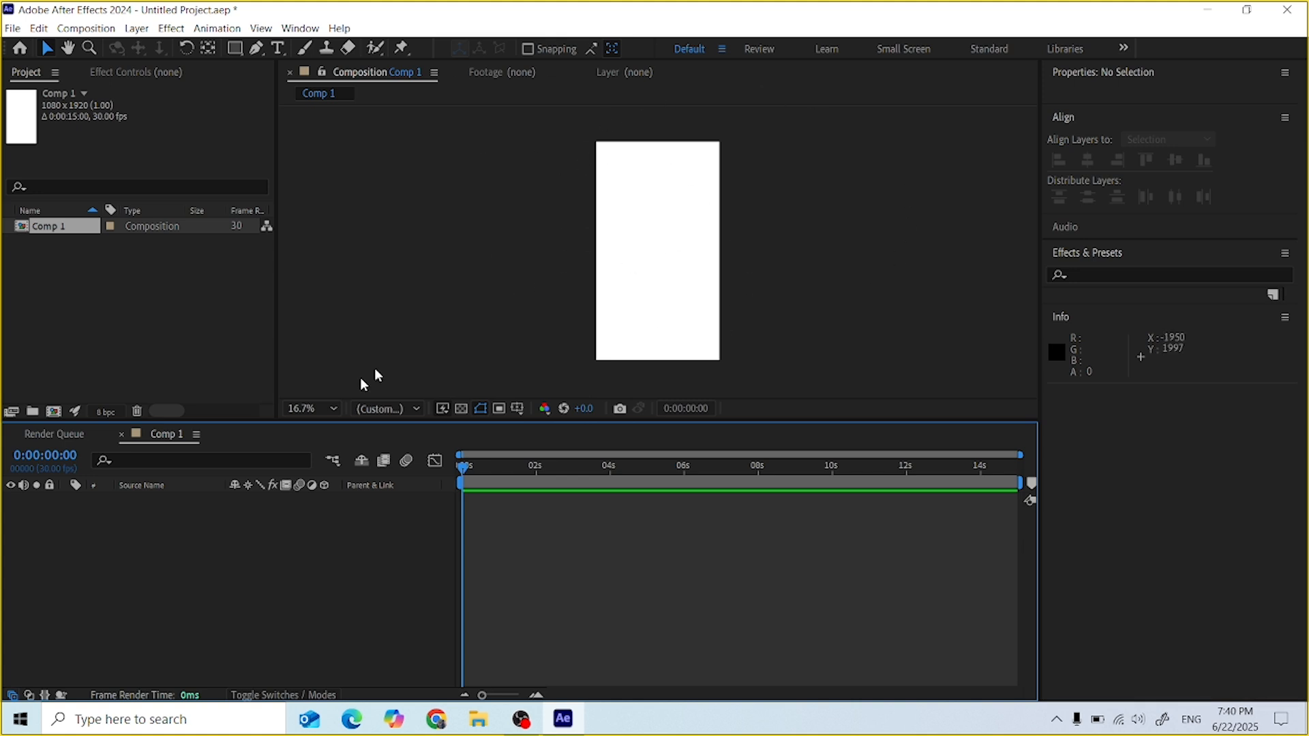
# Set the composition viewer's magnification to Fit
pyautogui.click(331, 408)
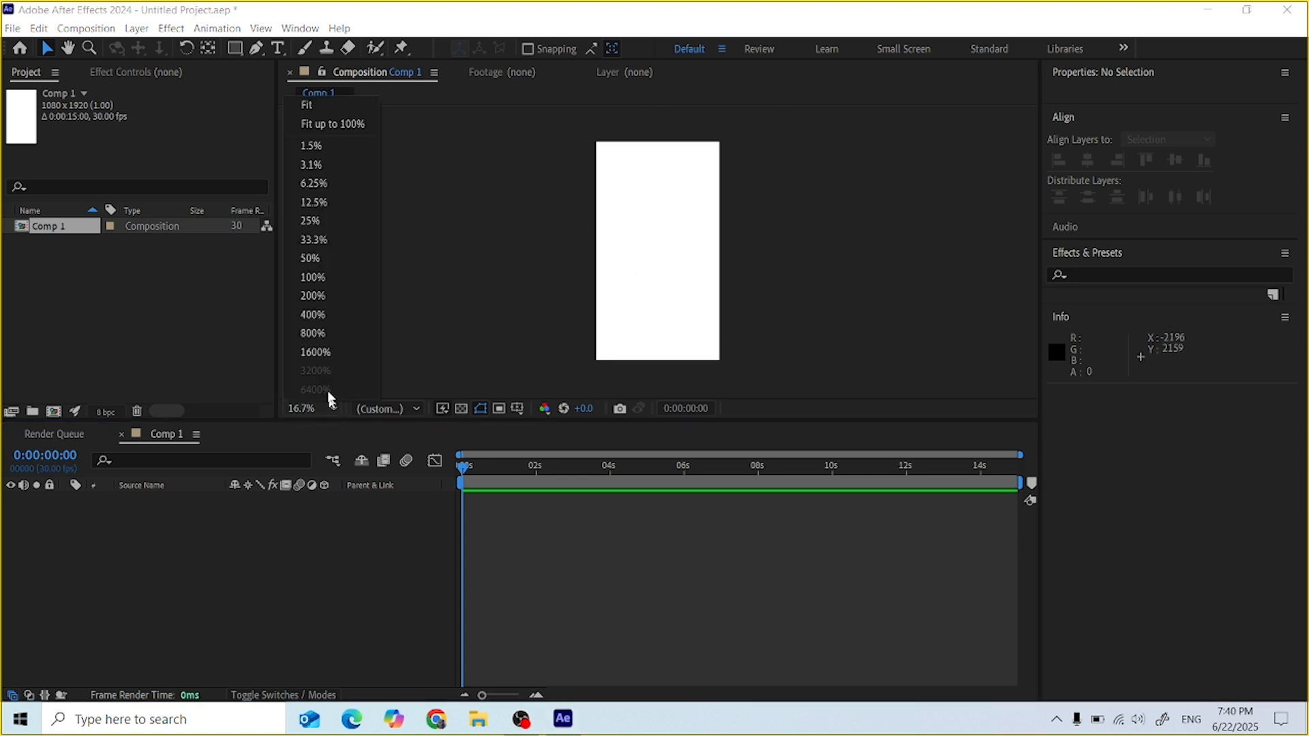
pyautogui.click(309, 108)
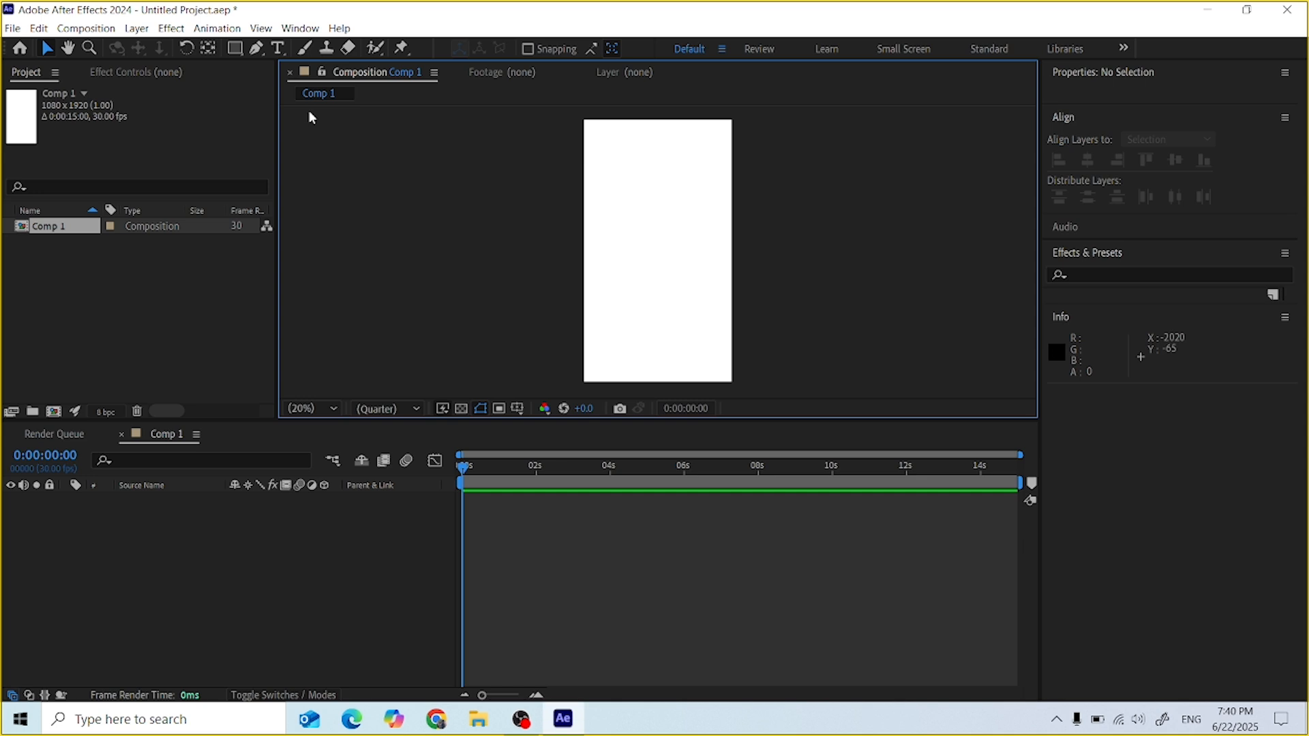
pyautogui.click(334, 409)
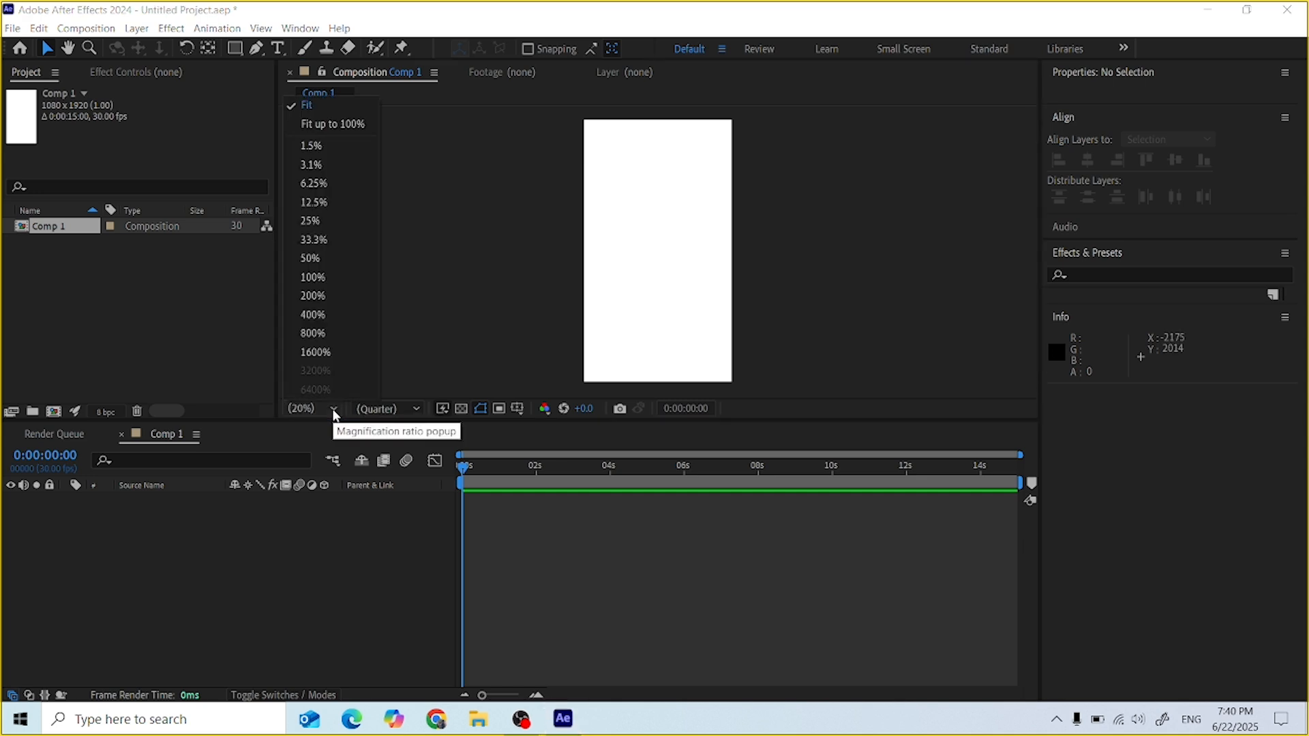
pyautogui.click(334, 409)
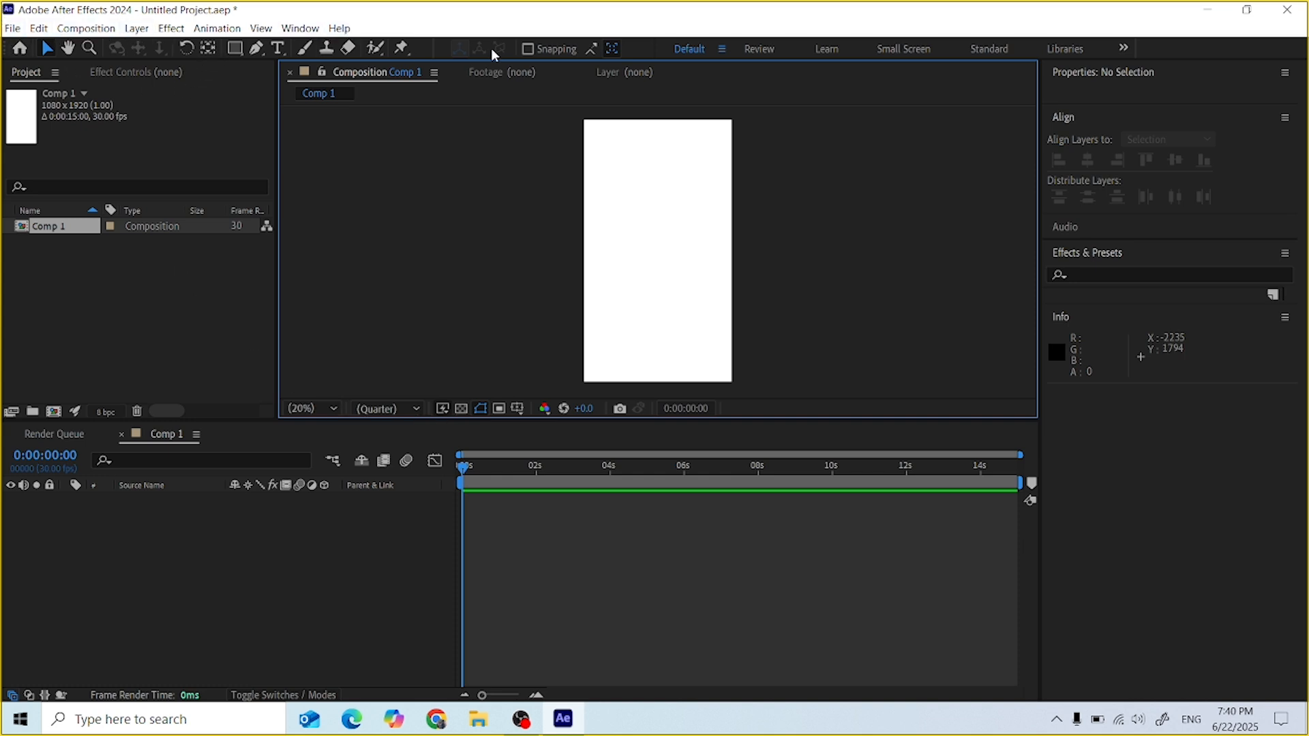
pyautogui.click(13, 30)
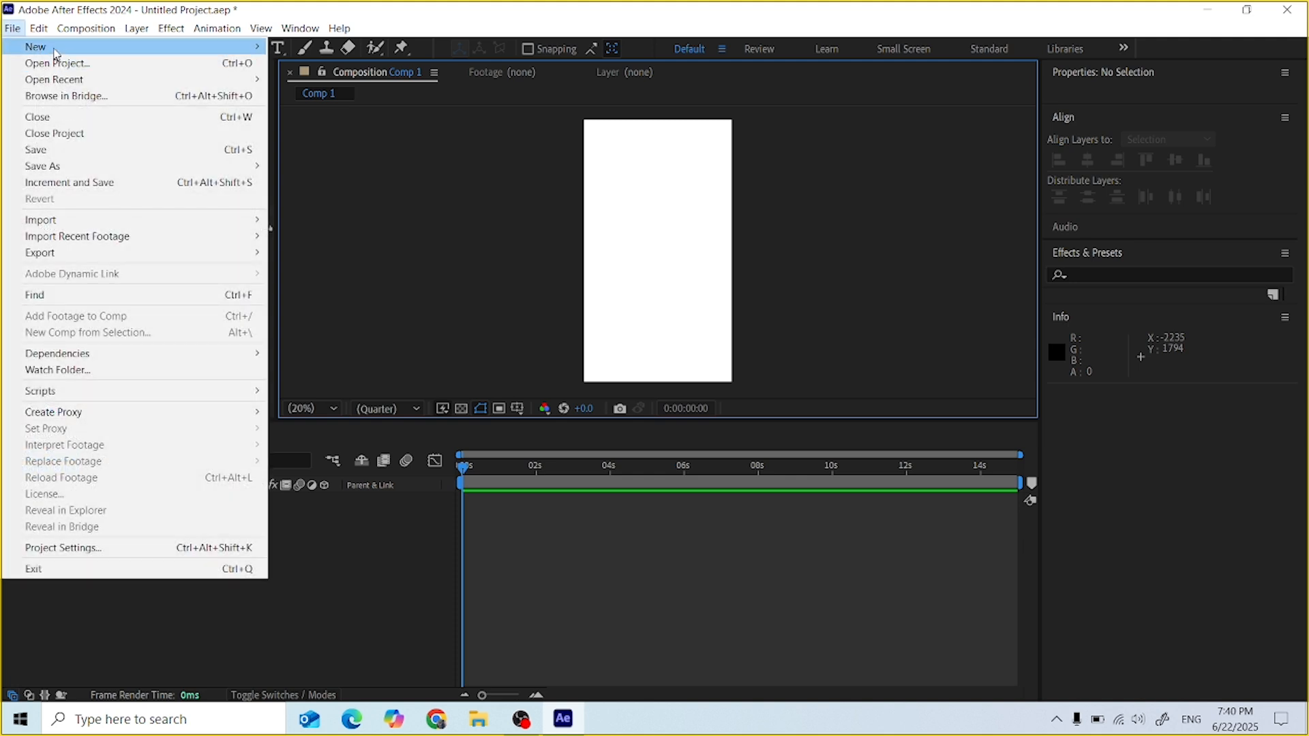
pyautogui.moveTo(54, 52)
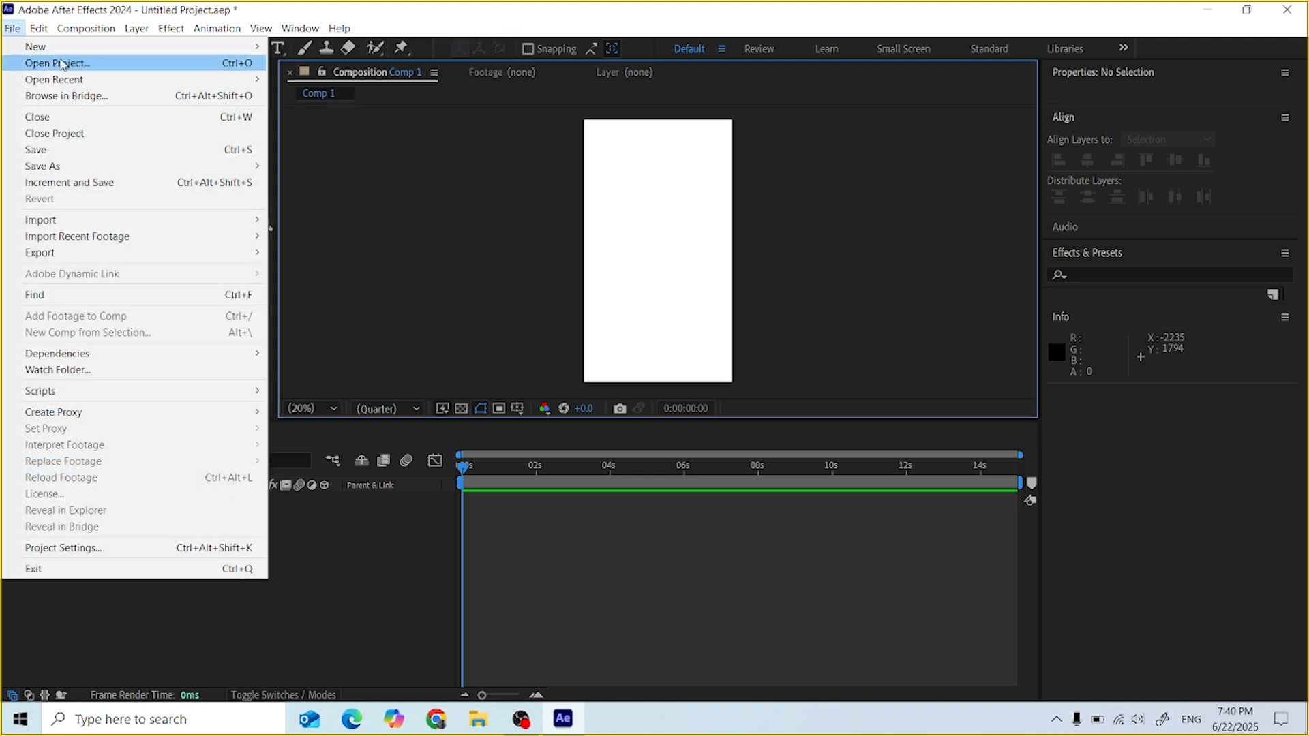
pyautogui.moveTo(76, 77)
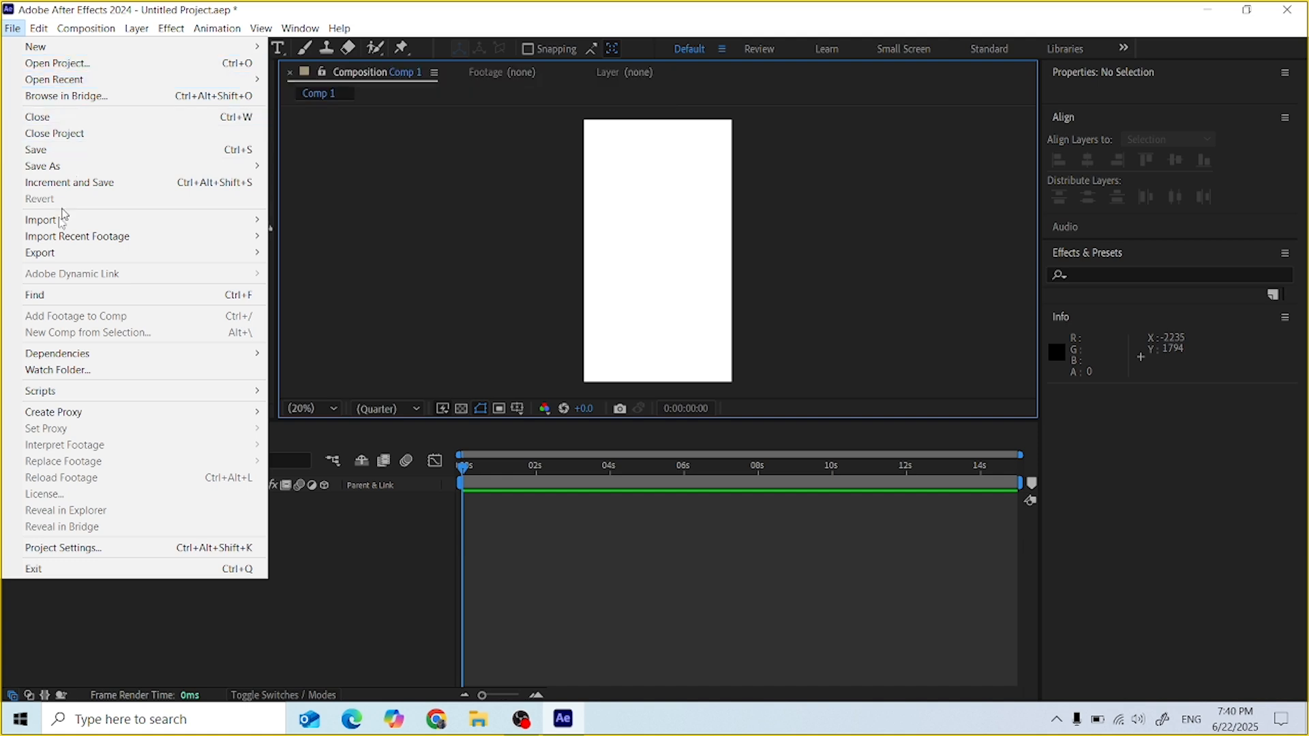
pyautogui.moveTo(66, 259)
pyautogui.click(48, 150)
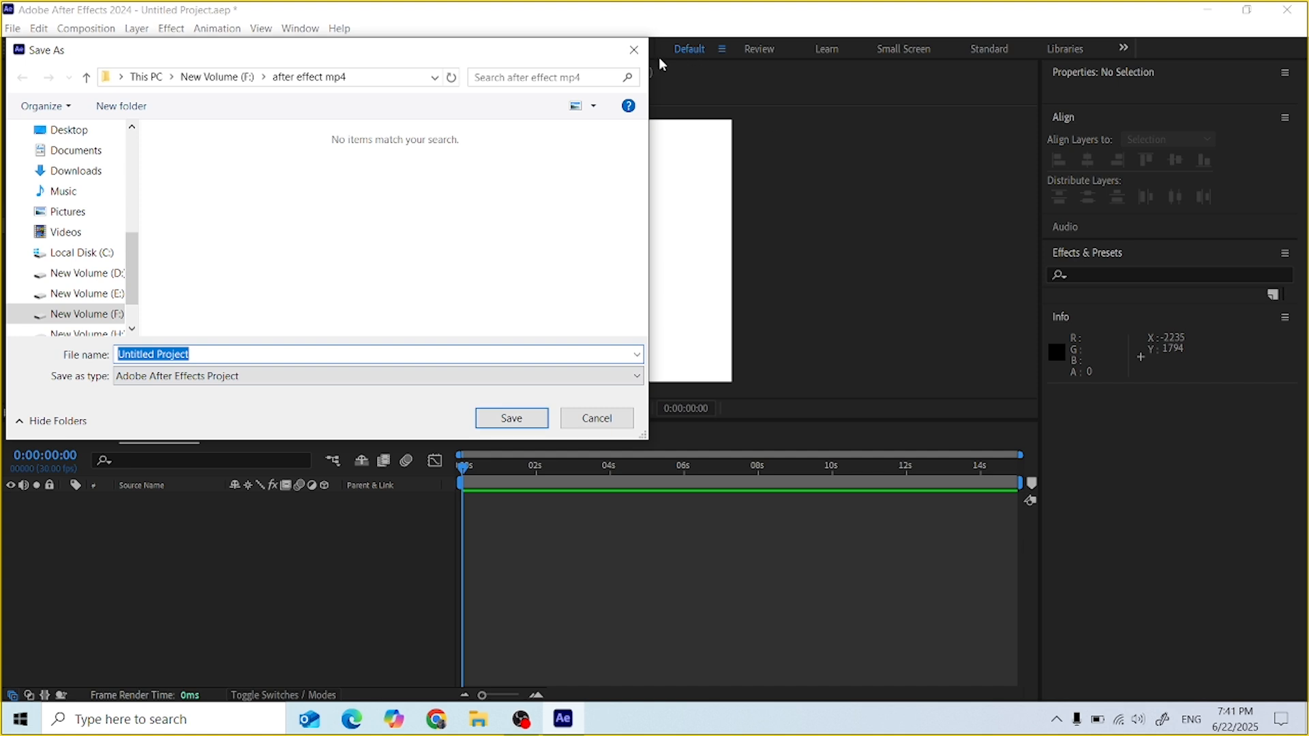
pyautogui.click(633, 49)
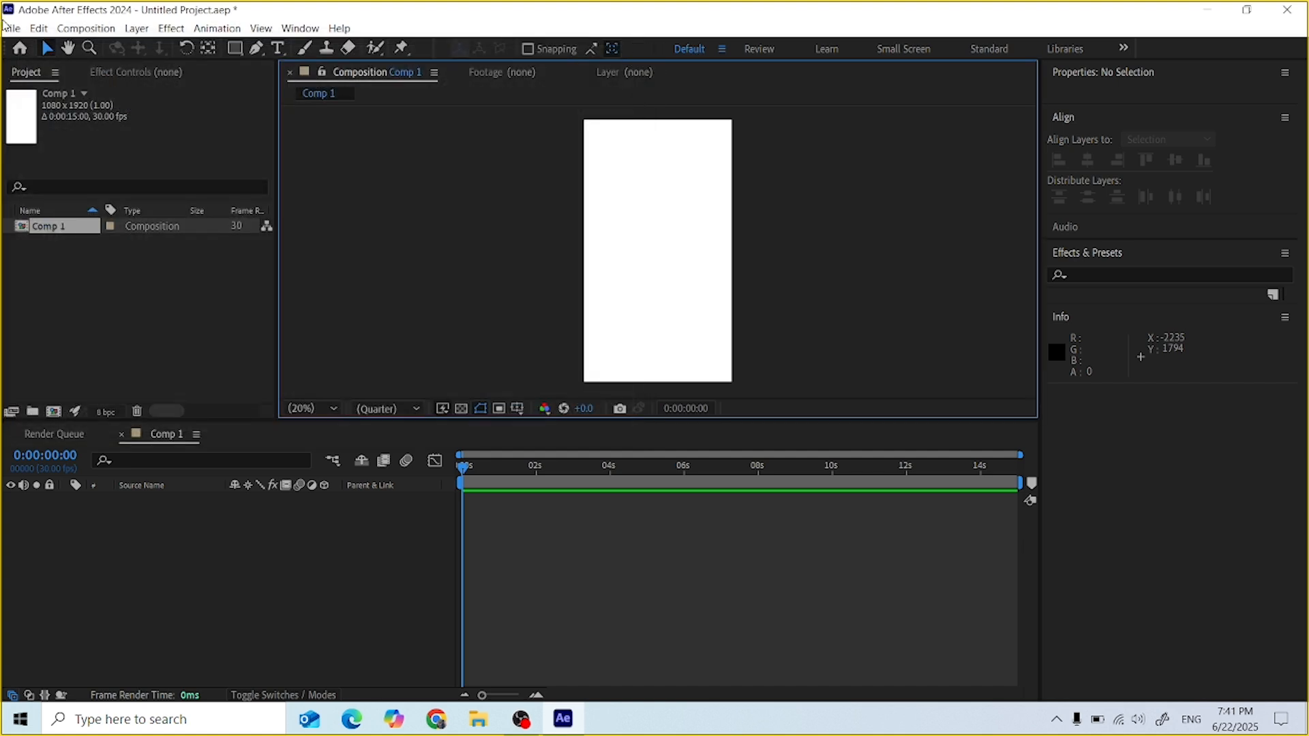
# Import the iran PNG file from Downloads and place it as a layer at the centre of Comp 1
pyautogui.click(13, 28)
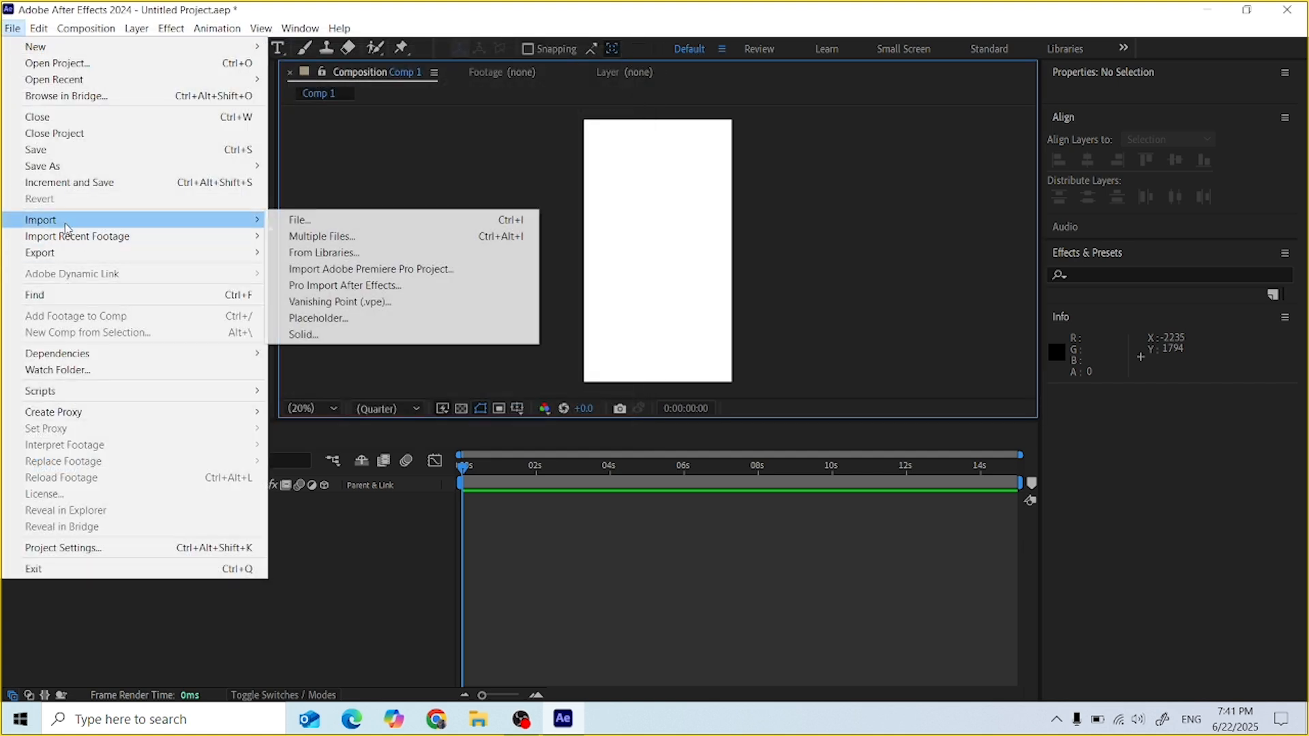
pyautogui.moveTo(104, 221)
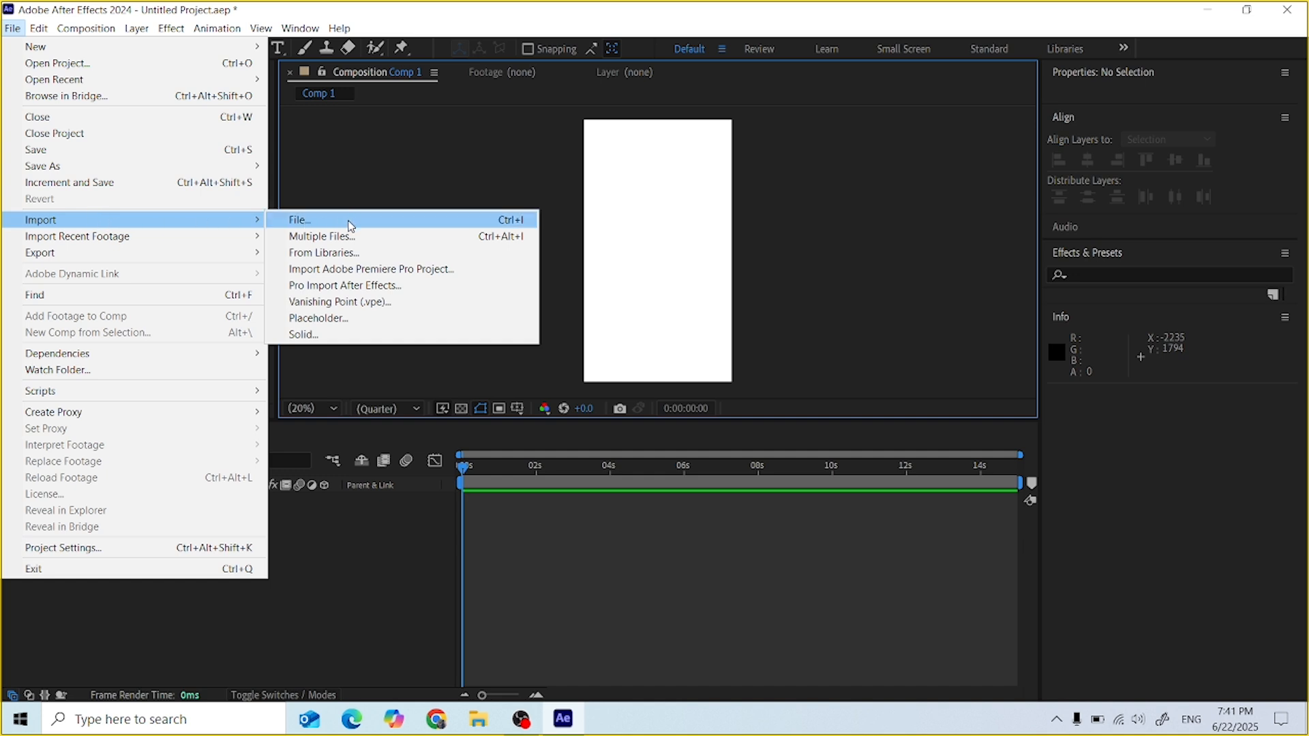
pyautogui.click(306, 223)
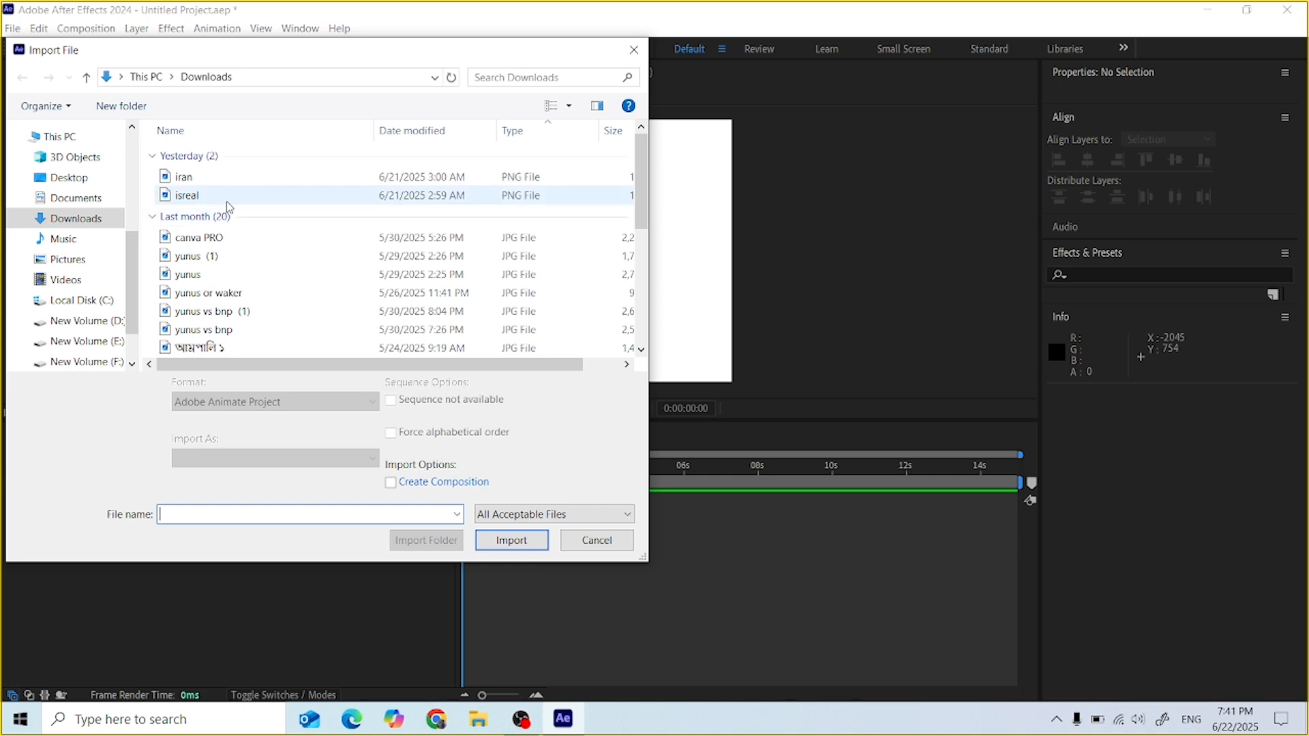
pyautogui.click(223, 181)
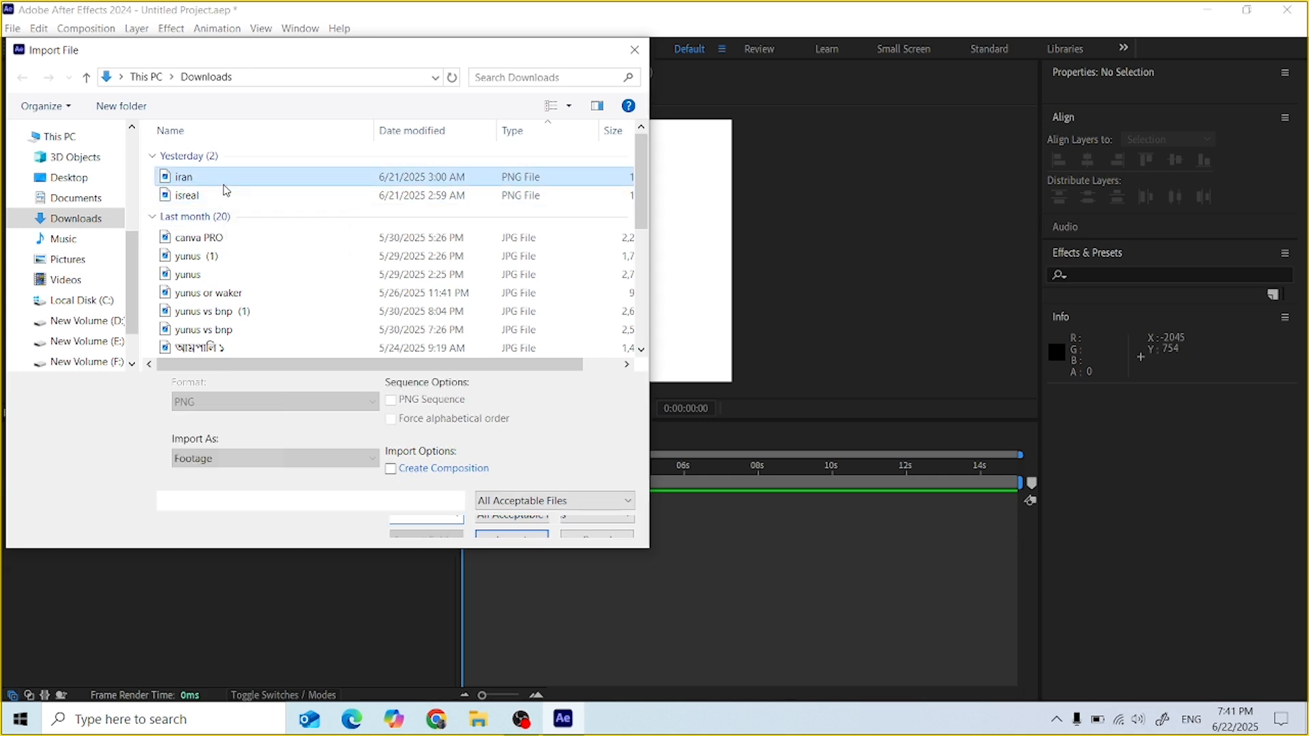
pyautogui.click(518, 539)
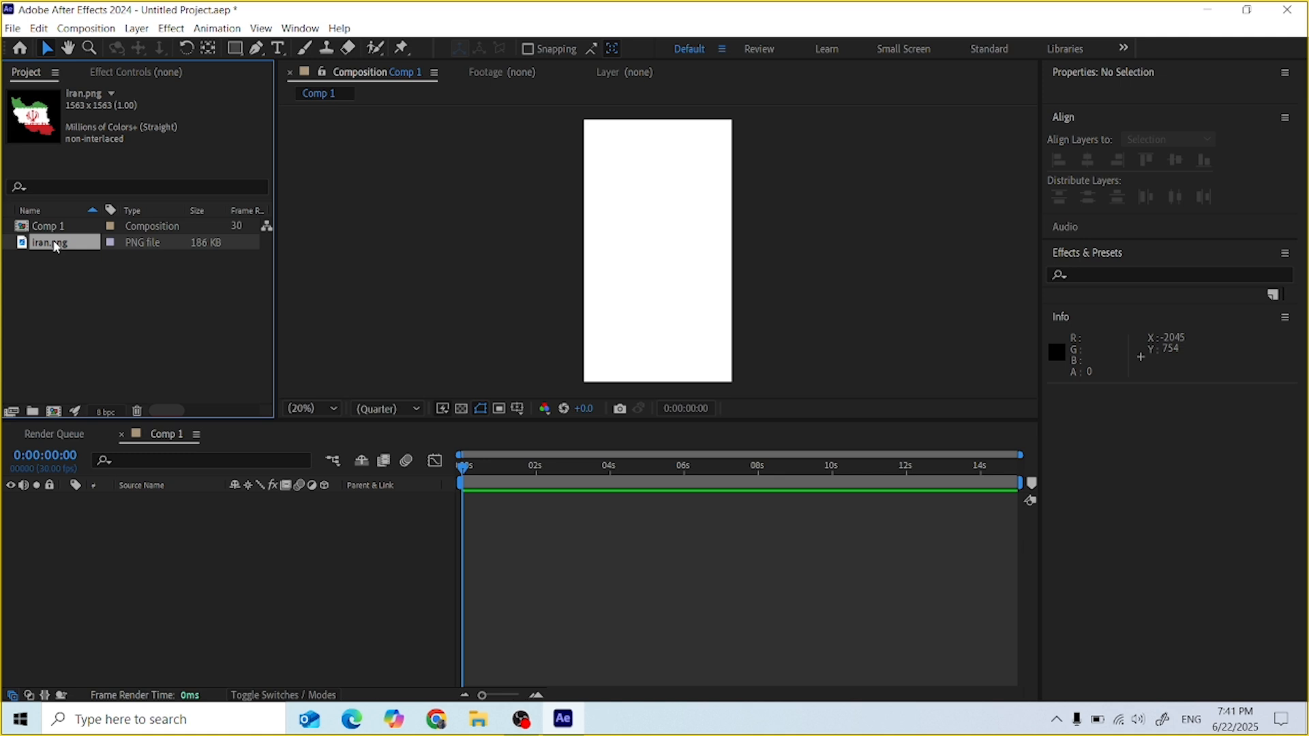
pyautogui.moveTo(56, 247); pyautogui.dragTo(656, 253)
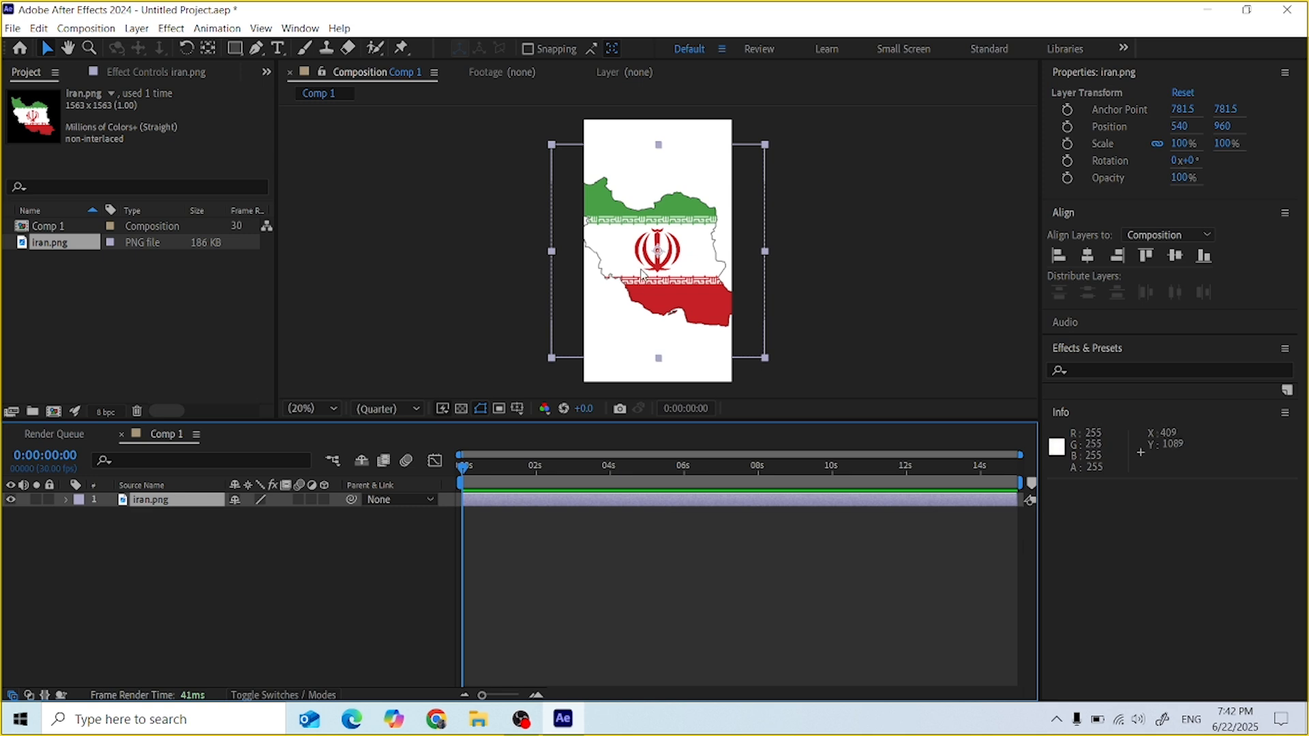
# Add Comp 1 to the render queue with its output saved as Comp 1 in H.264 format, and return to the composition's timeline
pyautogui.click(13, 28)
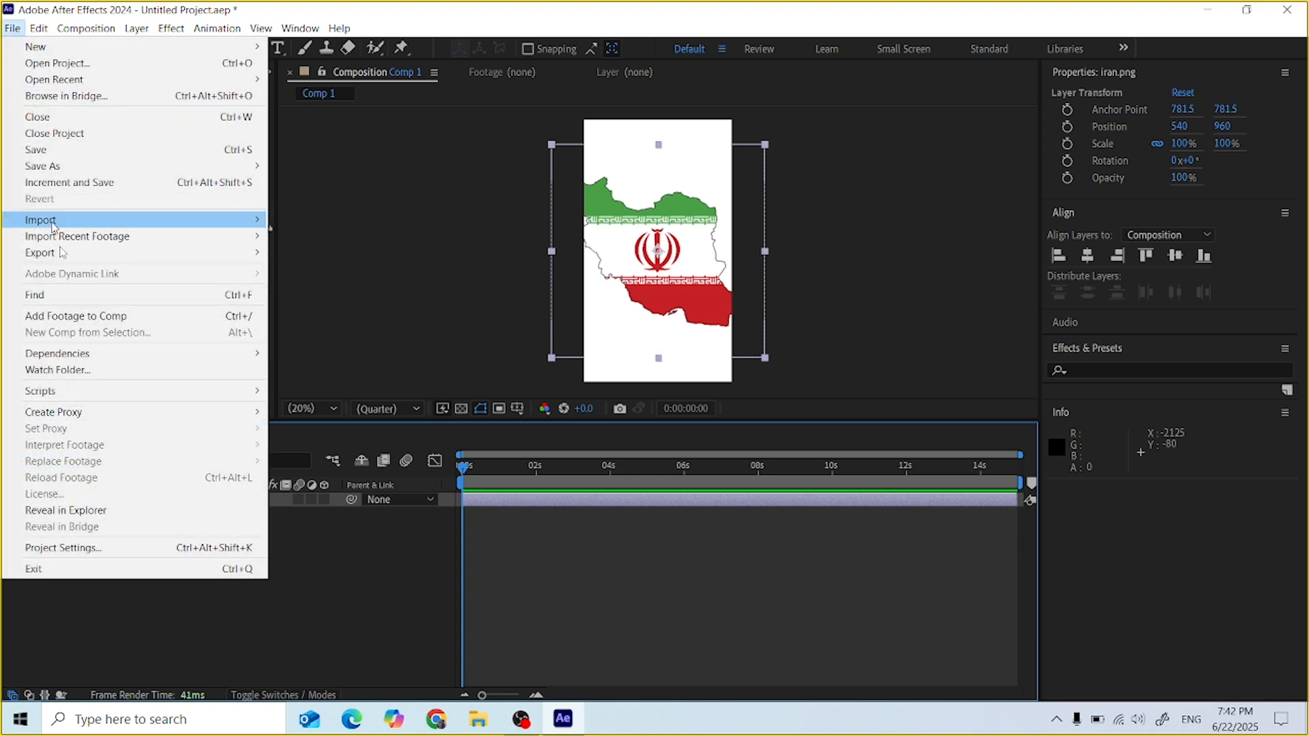
pyautogui.moveTo(44, 227)
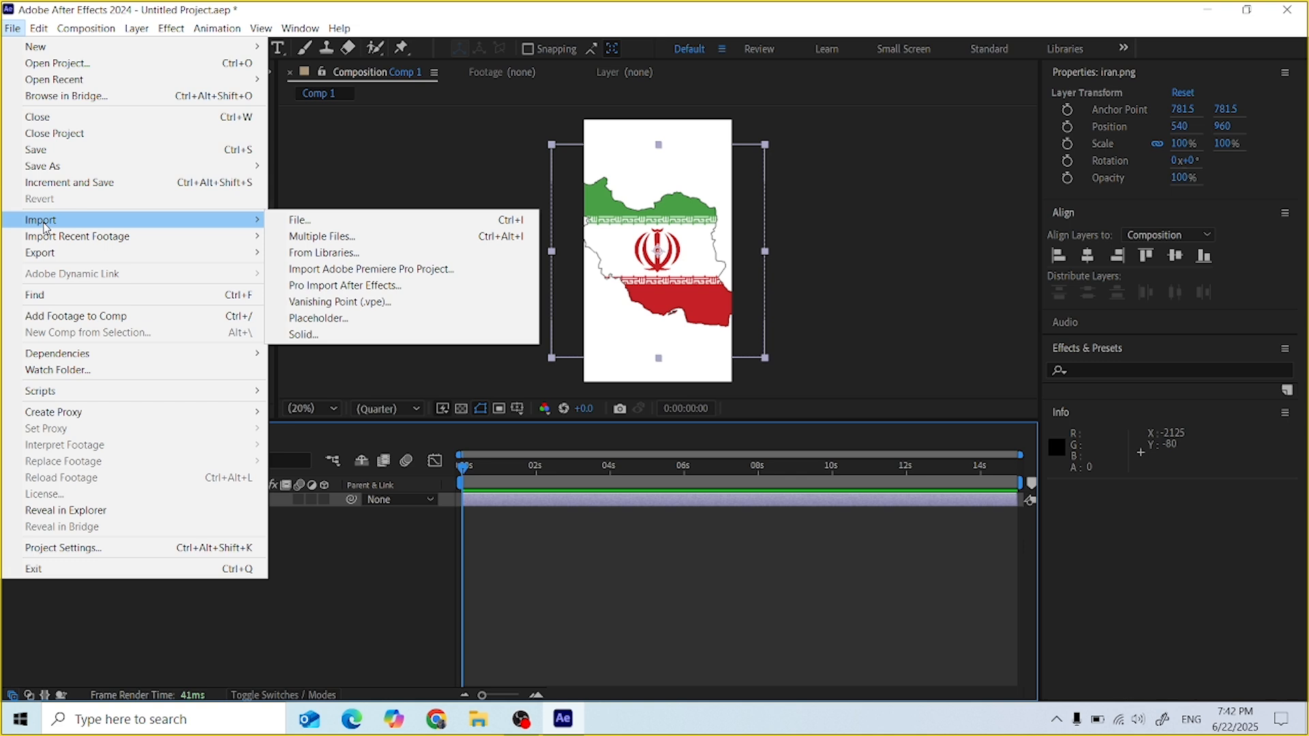
pyautogui.moveTo(67, 255)
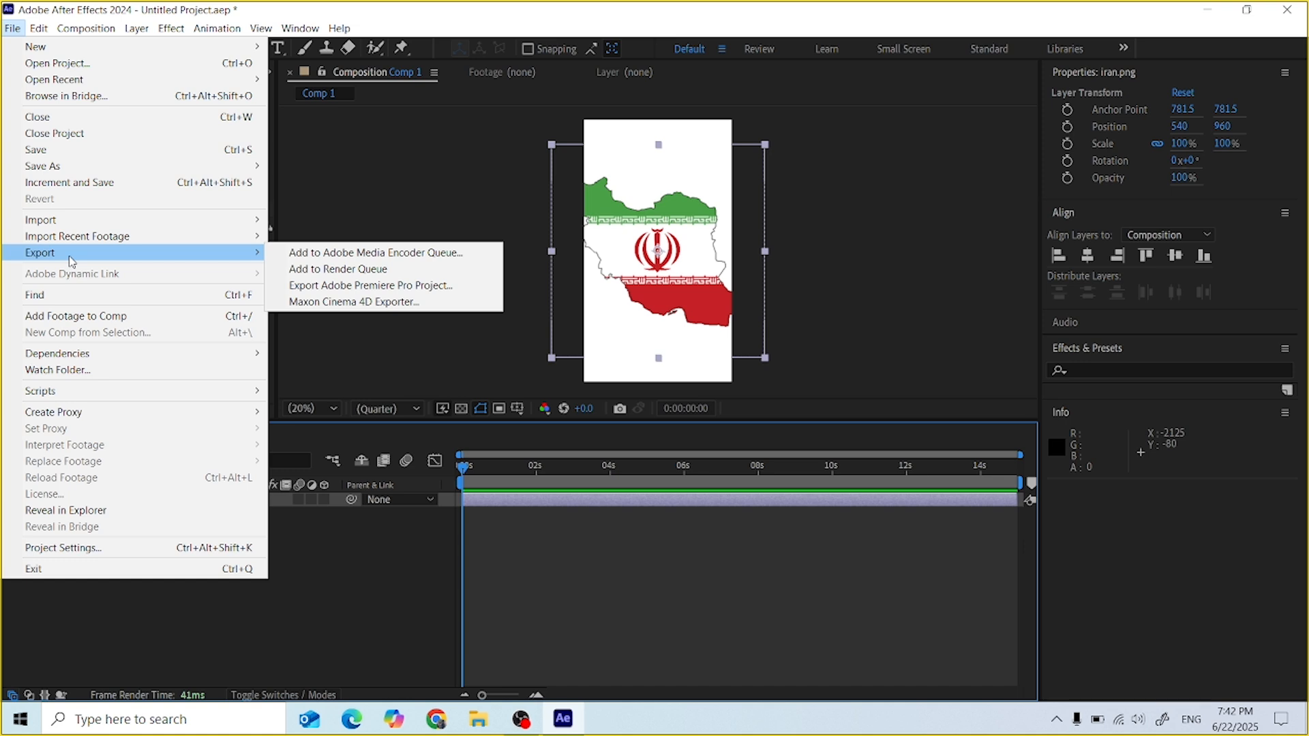
pyautogui.click(306, 271)
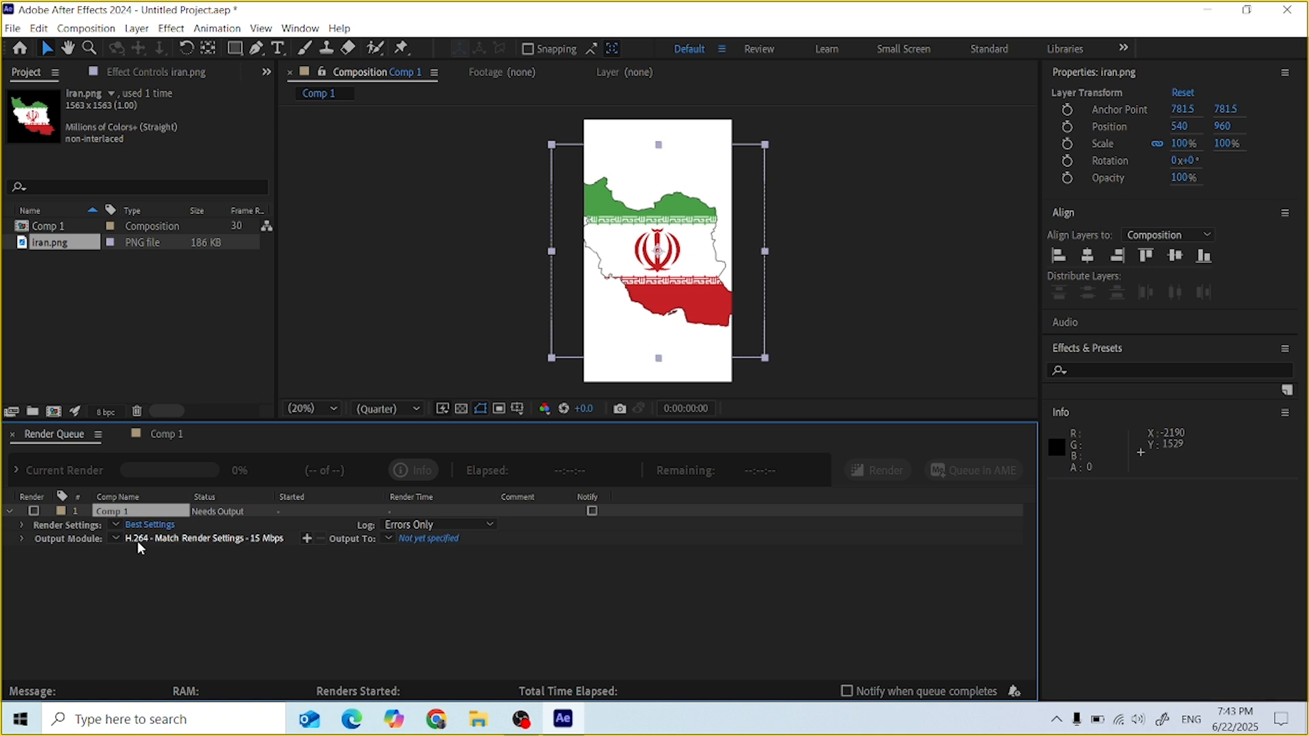
pyautogui.click(424, 538)
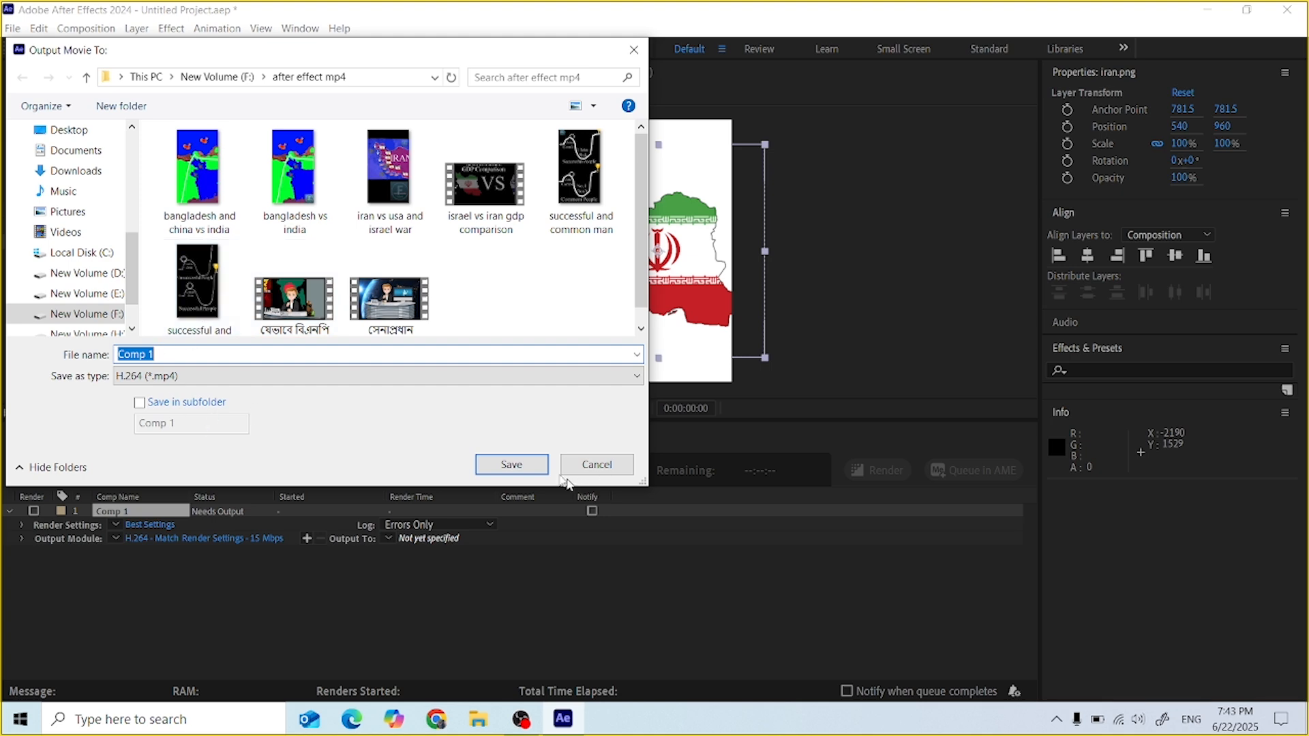
pyautogui.click(511, 465)
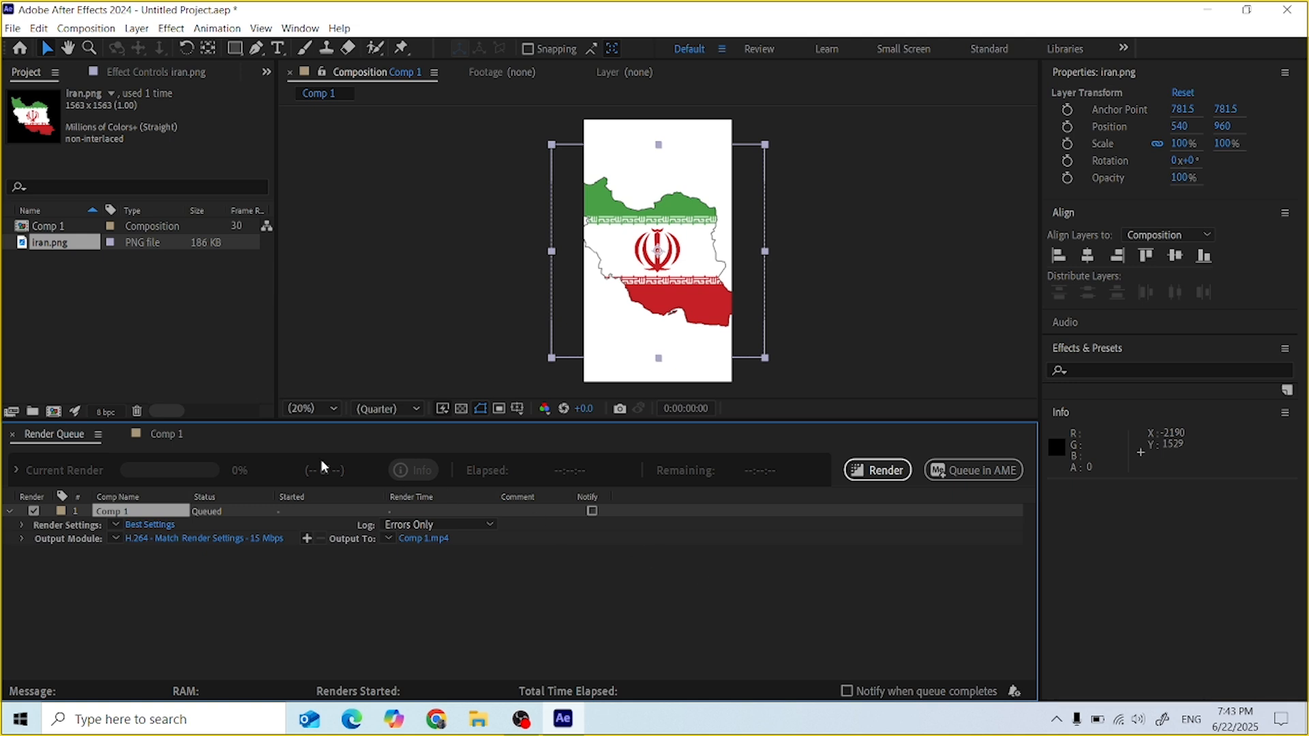
pyautogui.click(165, 434)
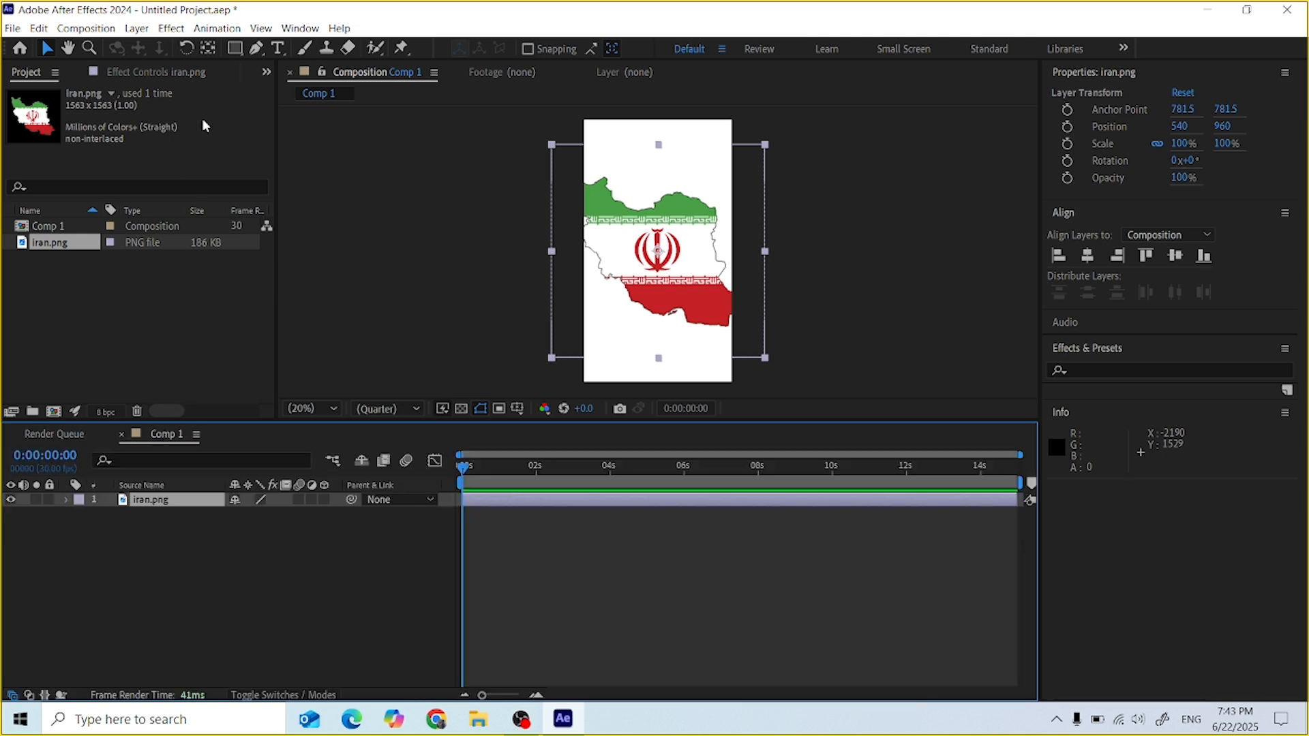
pyautogui.click(39, 28)
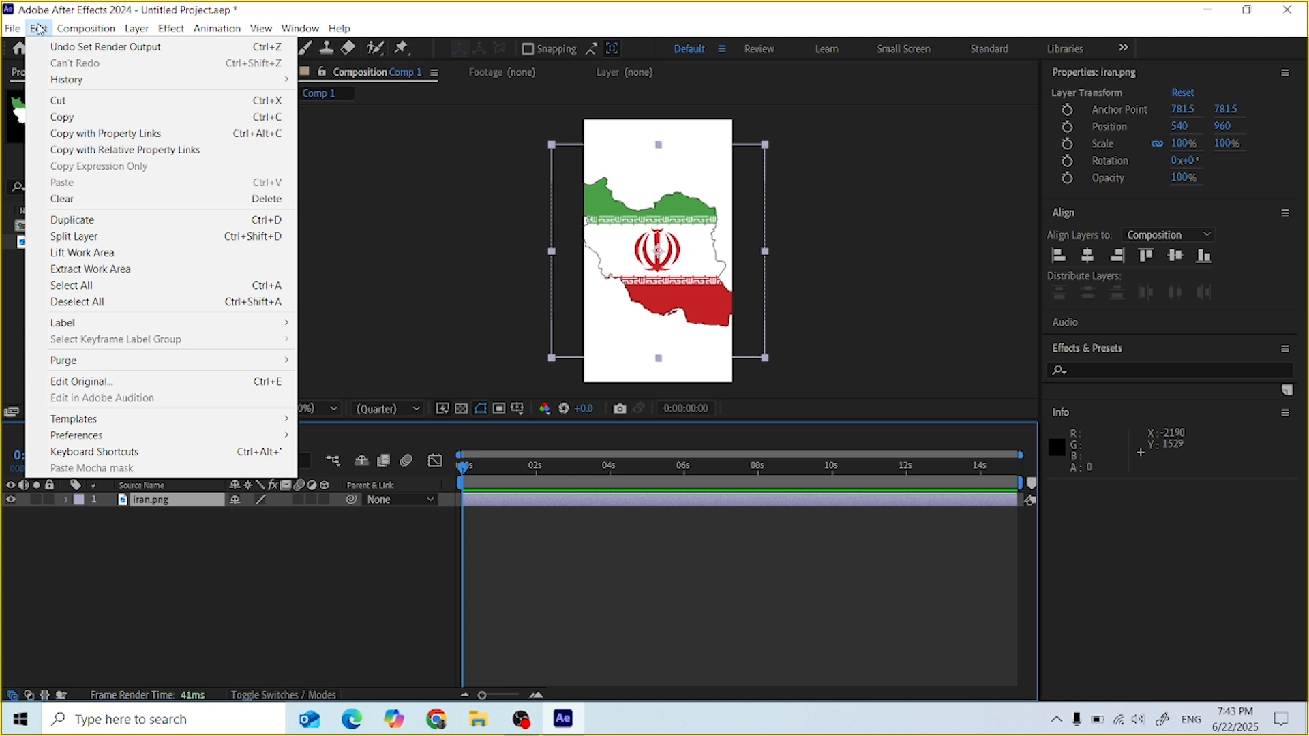
pyautogui.moveTo(70, 25)
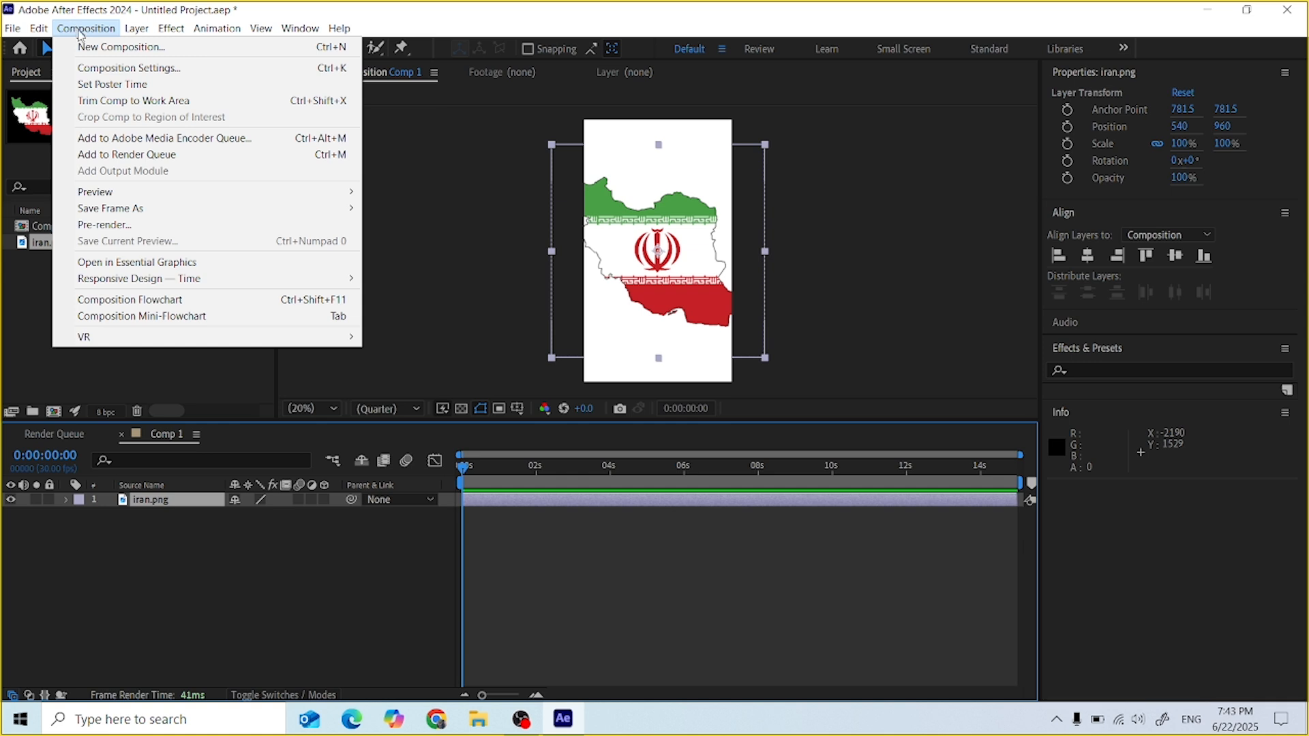
pyautogui.moveTo(89, 199)
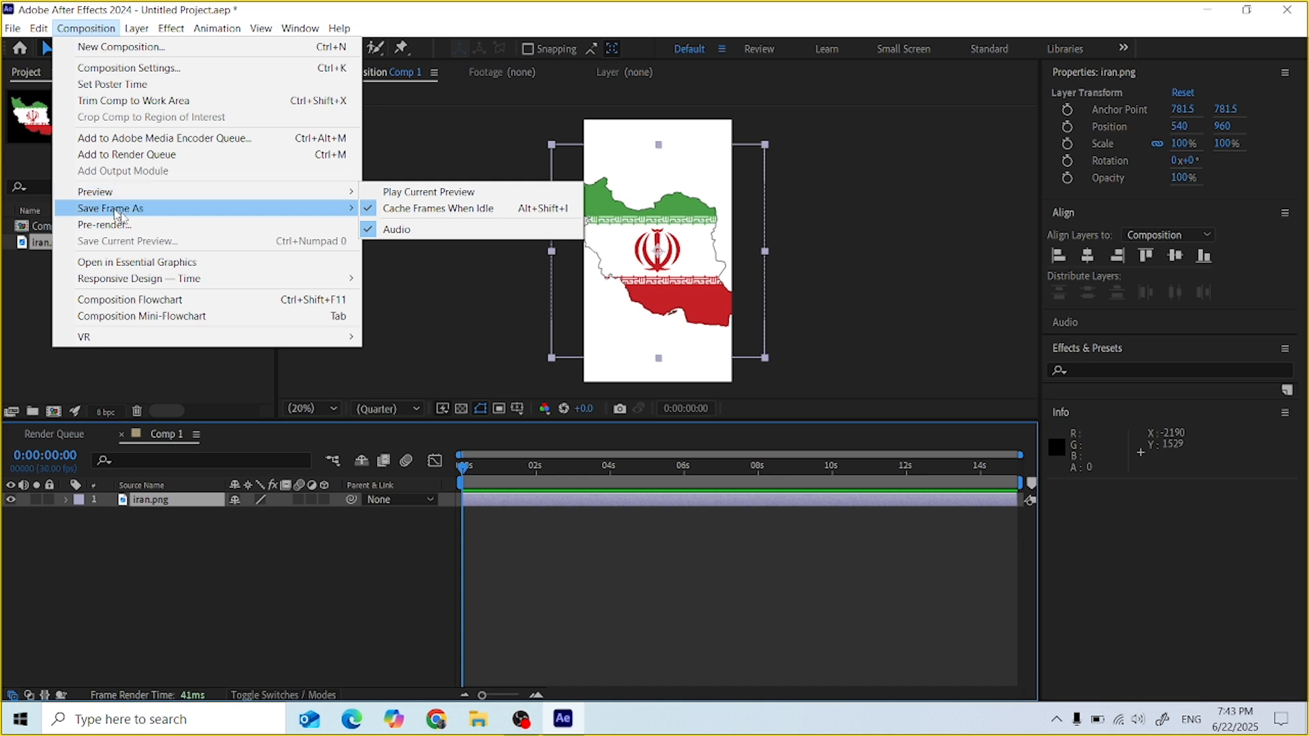
pyautogui.moveTo(151, 196)
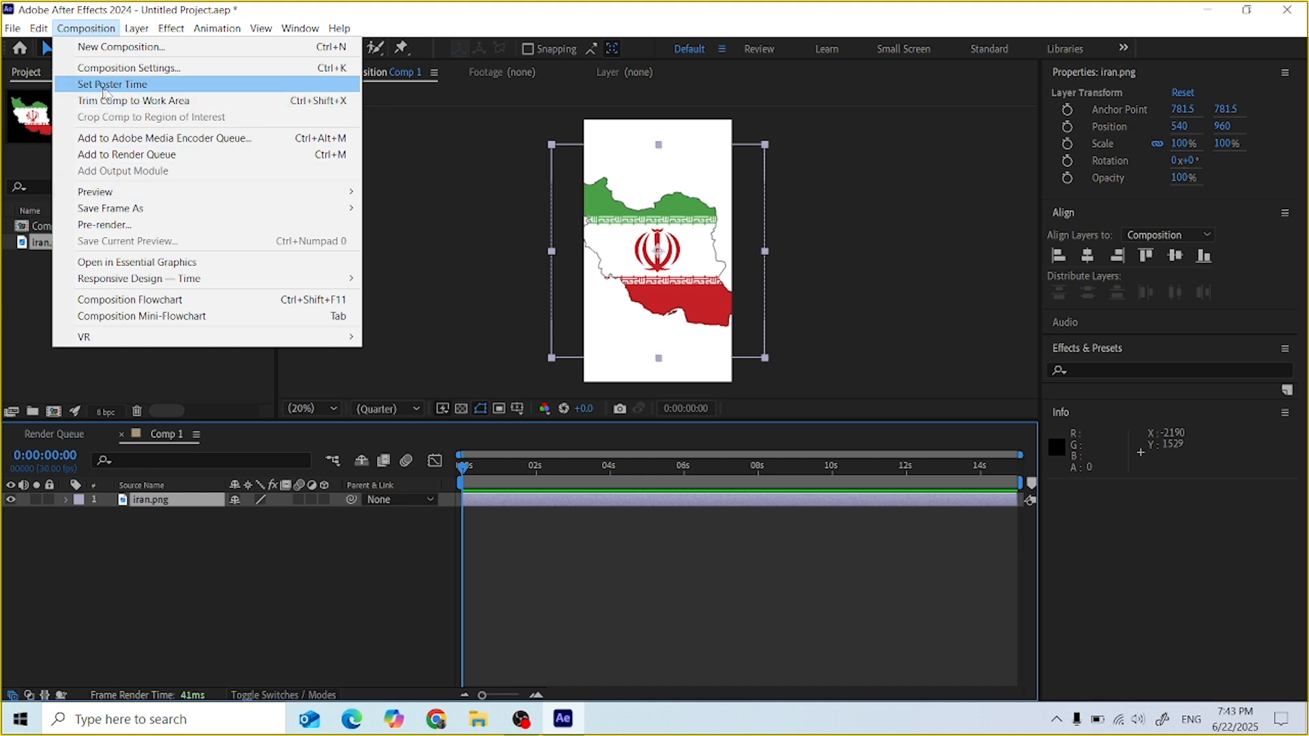
# Create a text layer reading "rrrryyr" and move it above the map to position 460, 335
pyautogui.moveTo(134, 31)
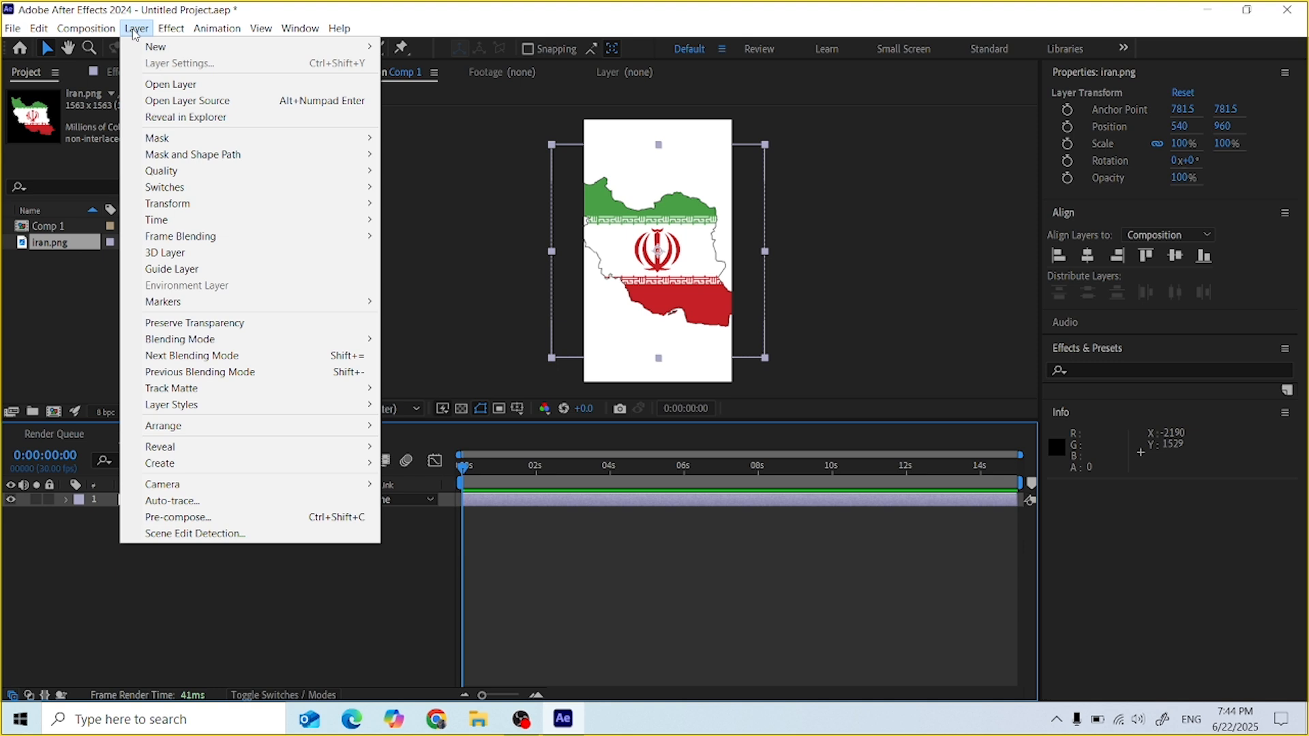
pyautogui.moveTo(155, 54)
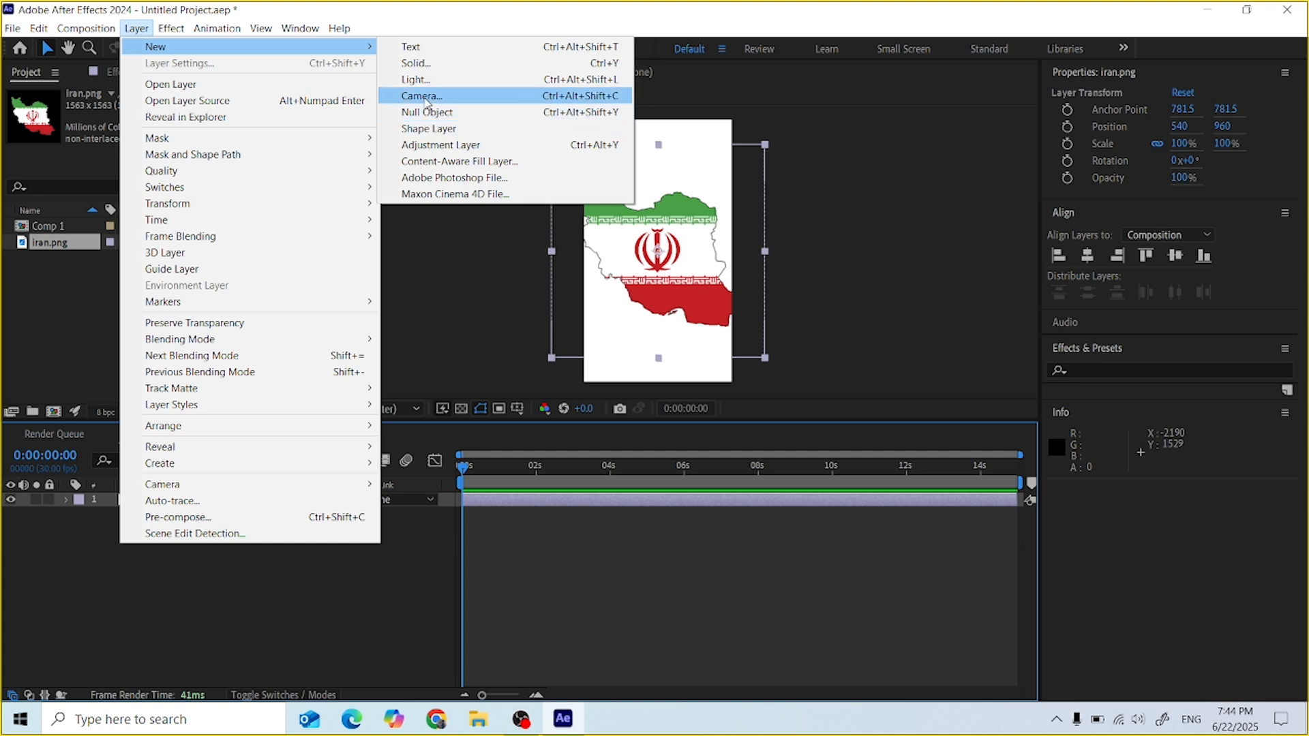
pyautogui.click(428, 49)
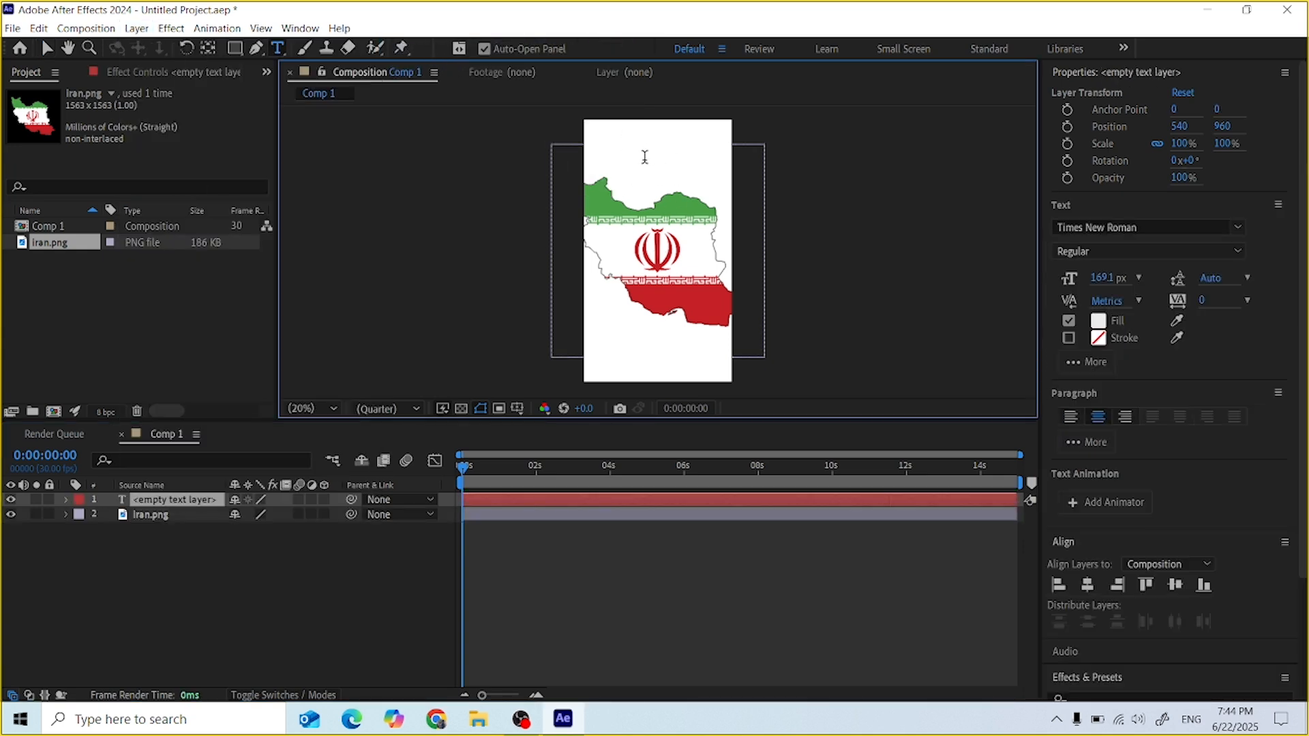
pyautogui.write('rr')
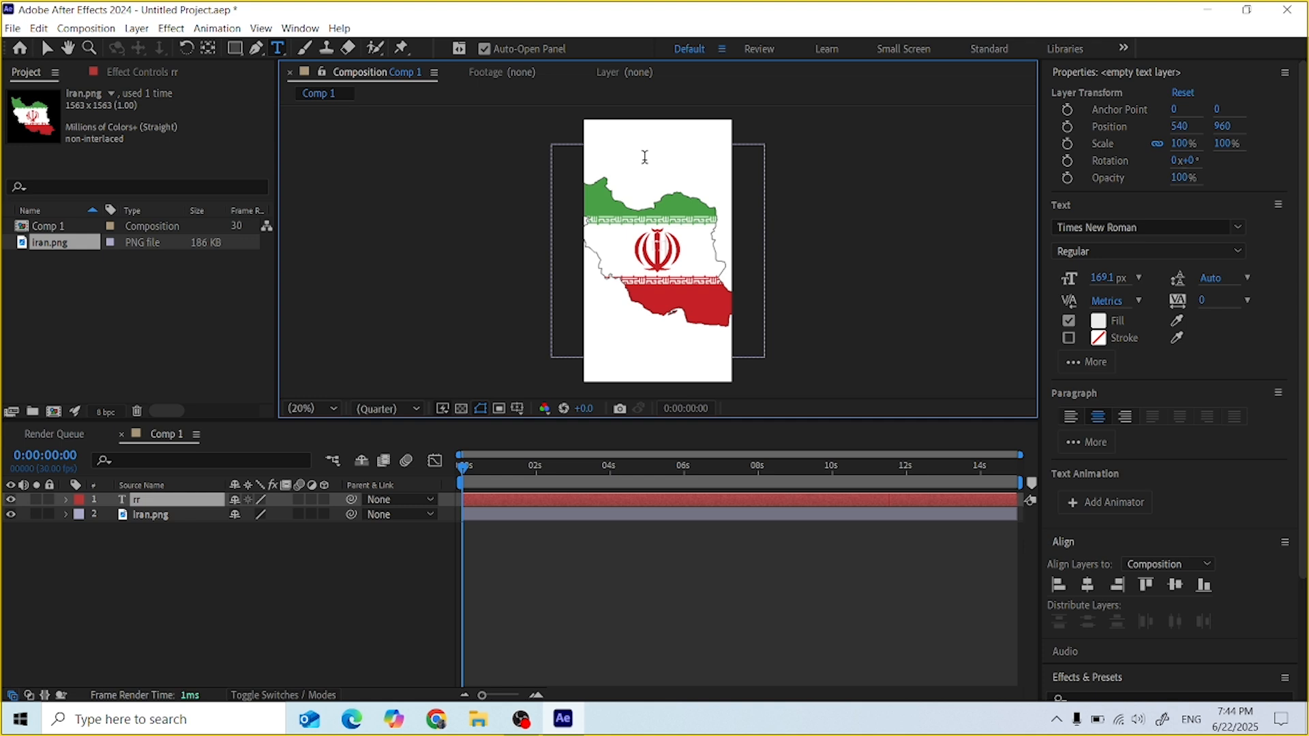
pyautogui.write('ryyr')
pyautogui.click(46, 47)
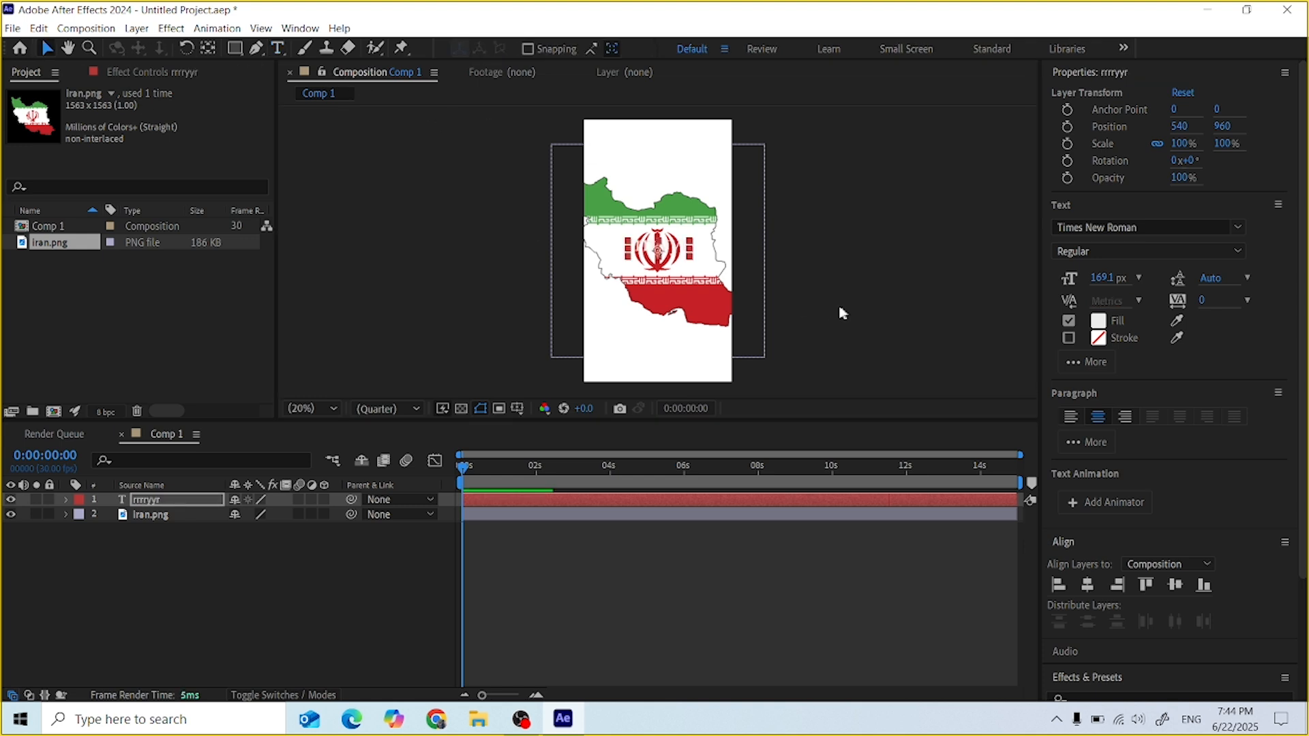
pyautogui.moveTo(635, 253); pyautogui.dragTo(645, 161)
# Set the text's fill to near-black 050505 and its font size to 194.1 px
pyautogui.hotkey('ctrl', 't')
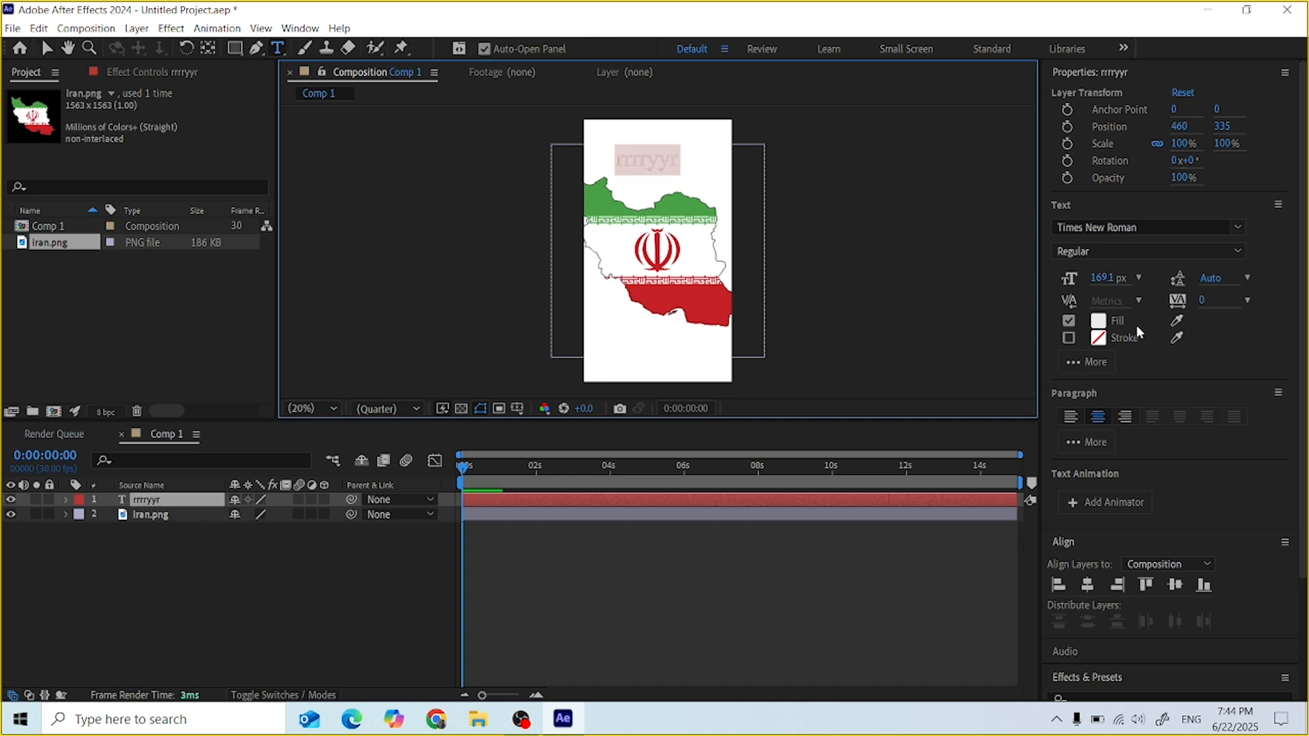
pyautogui.click(1098, 320)
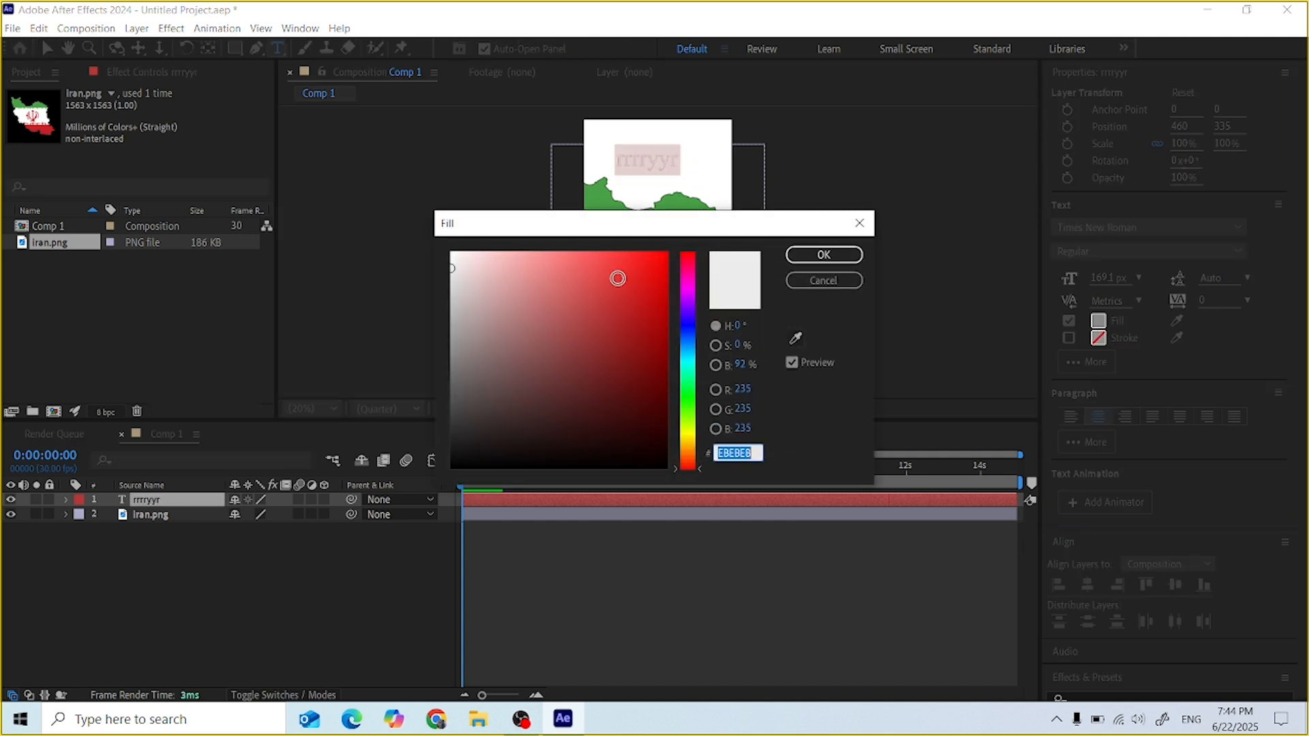
pyautogui.click(451, 464)
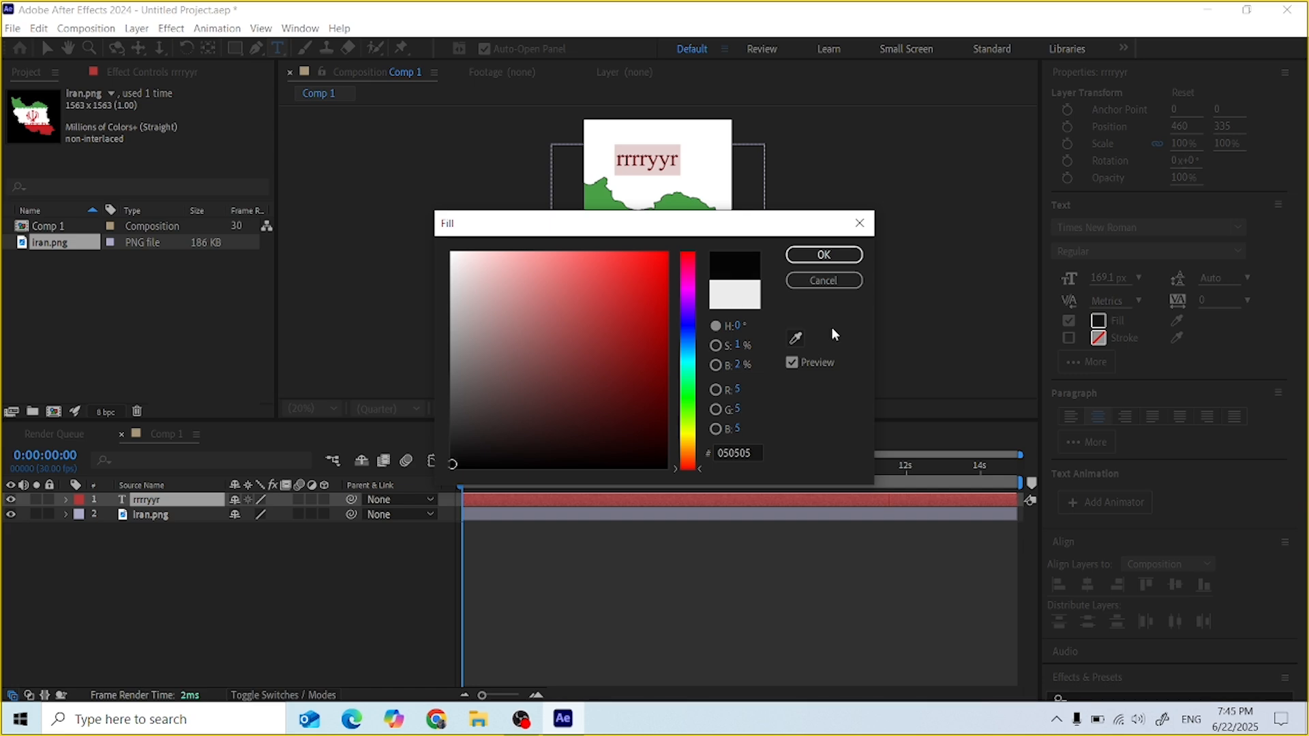
pyautogui.click(818, 255)
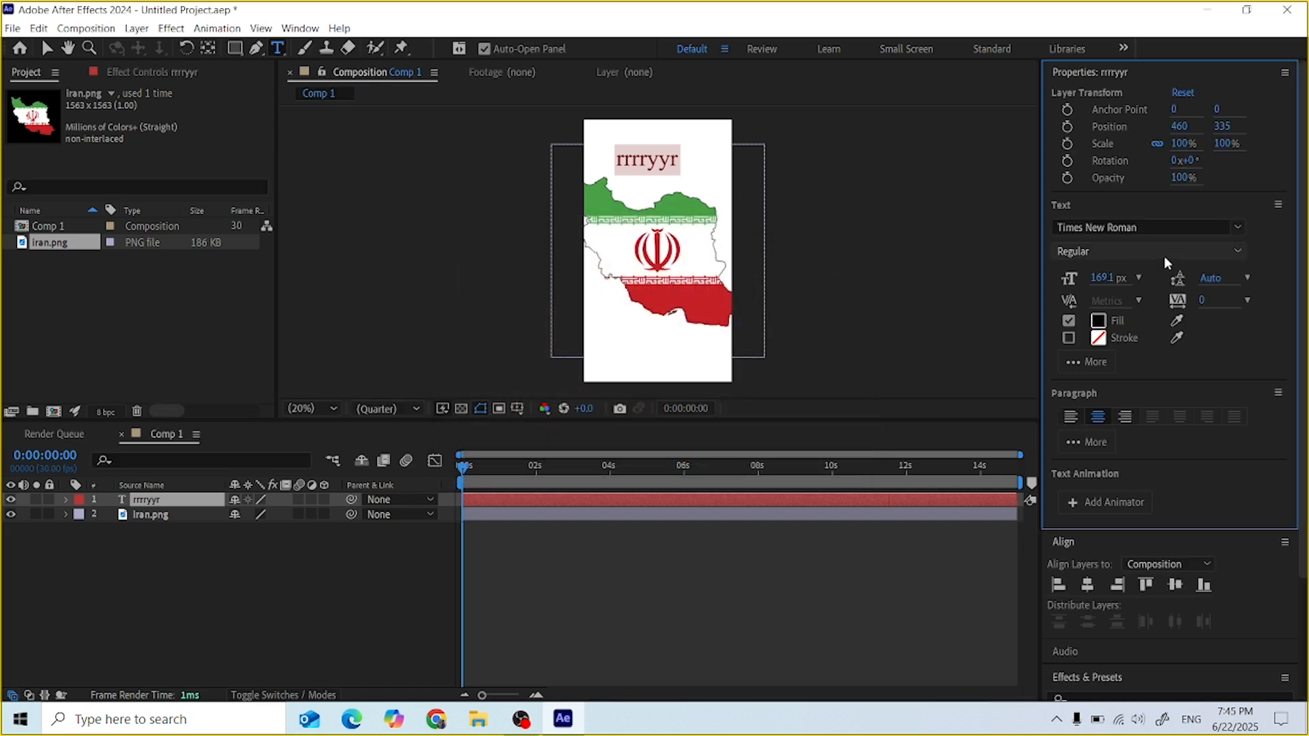
pyautogui.moveTo(1101, 279); pyautogui.dragTo(1131, 278)
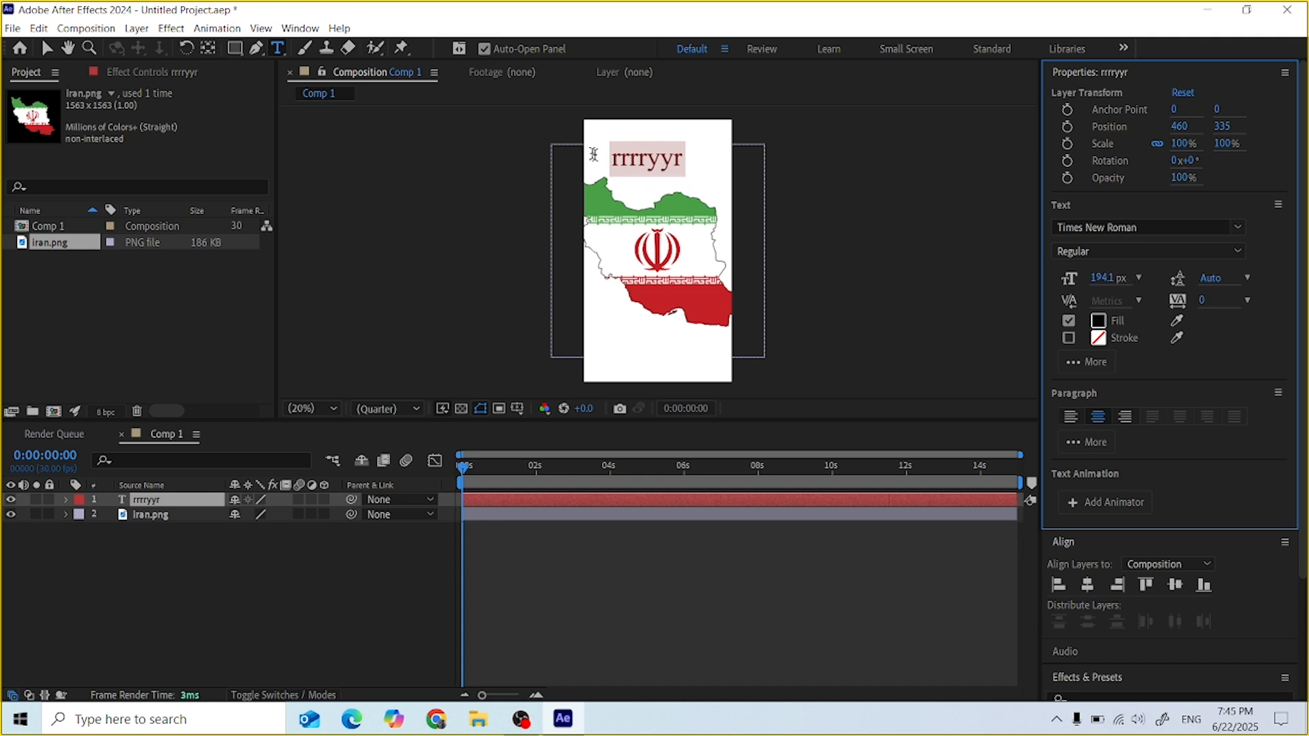
# Create a new shape layer and draw a rectangle about 545 x 365 px below the map
pyautogui.click(135, 28)
pyautogui.moveTo(140, 45)
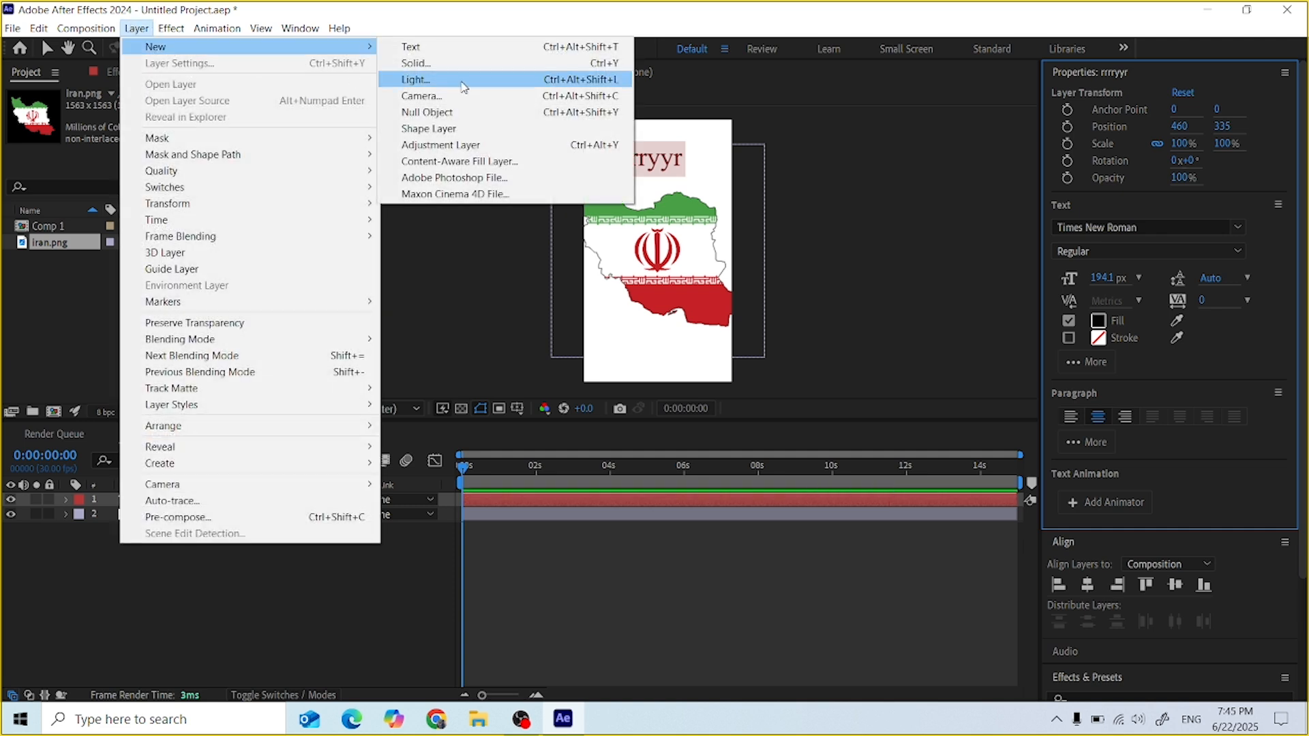
pyautogui.click(434, 130)
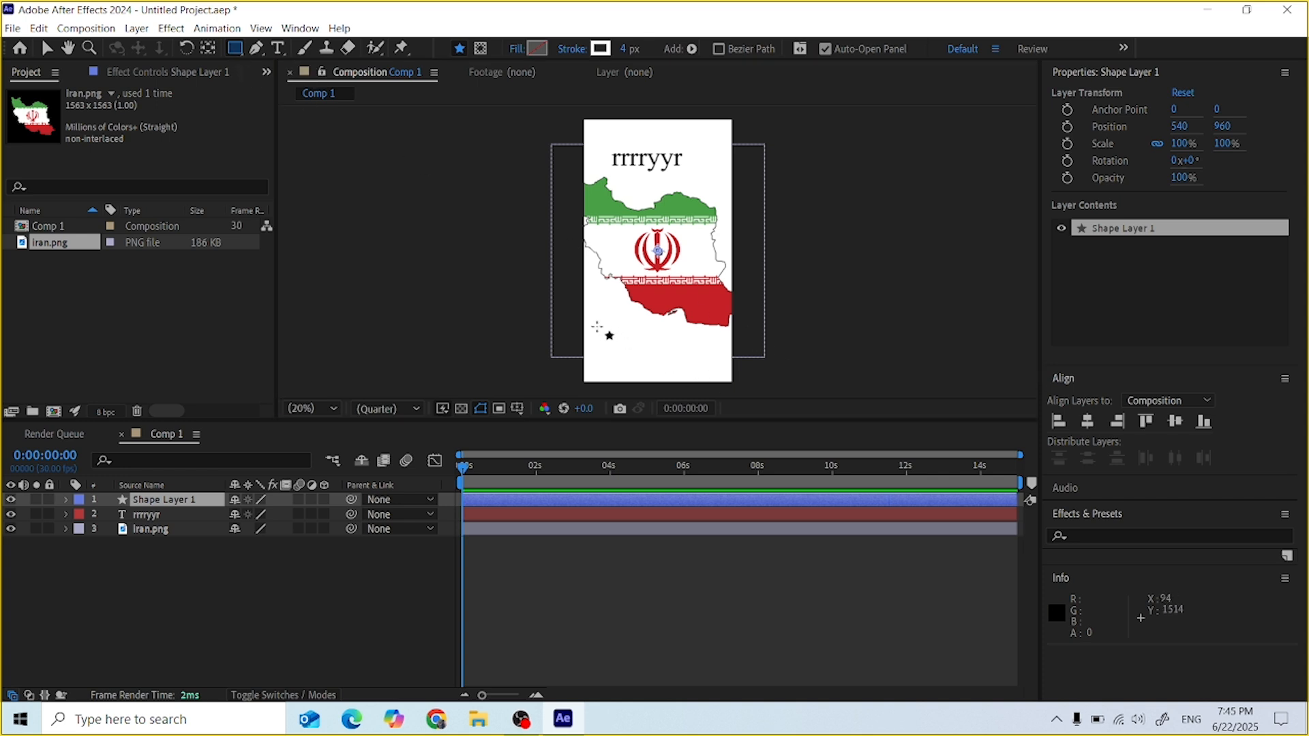
pyautogui.moveTo(595, 324); pyautogui.dragTo(670, 374)
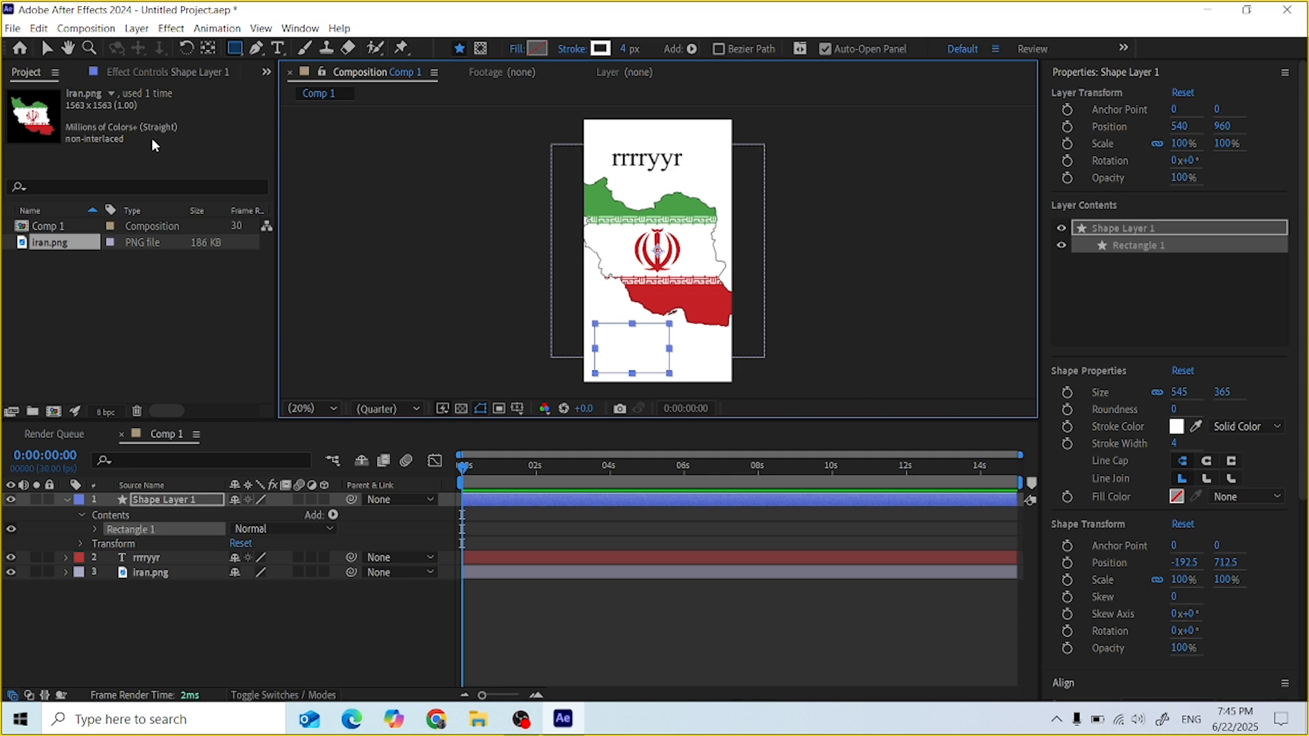
# Change the background color of Comp 1 to black, 000000, in the composition settings
pyautogui.click(86, 29)
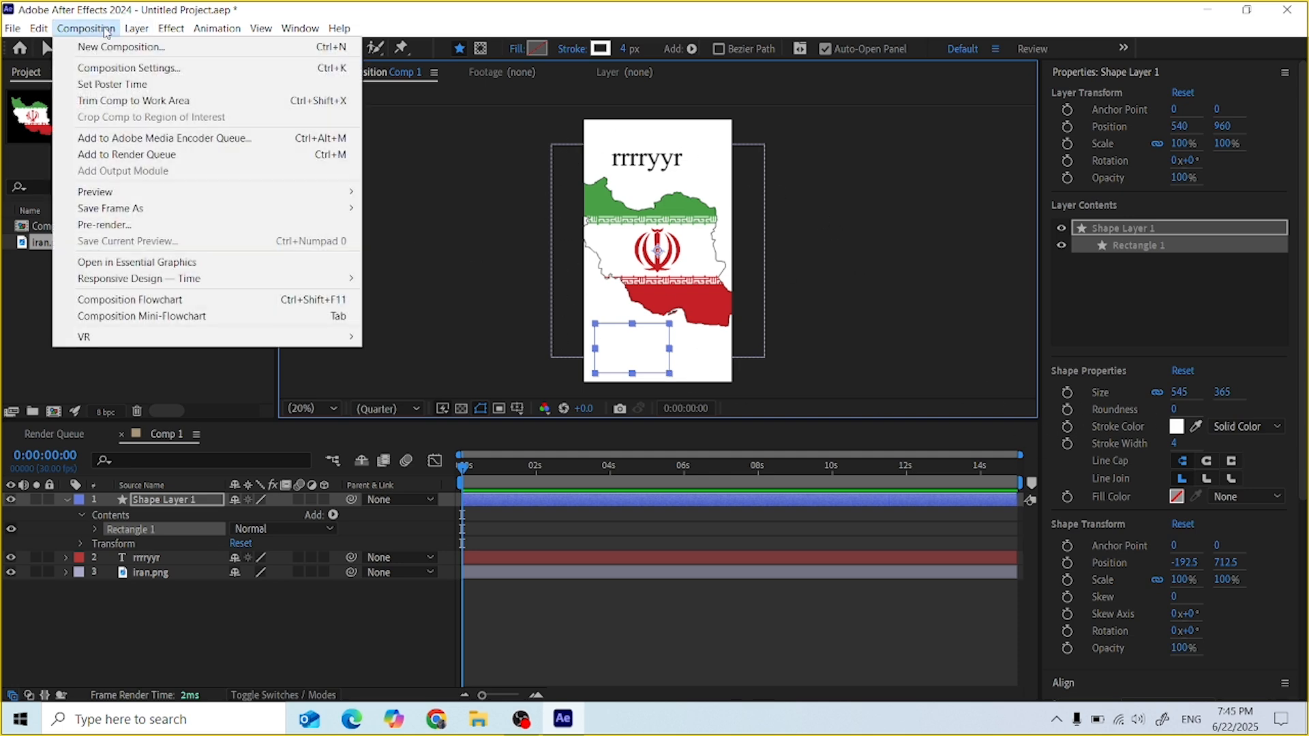
pyautogui.click(131, 69)
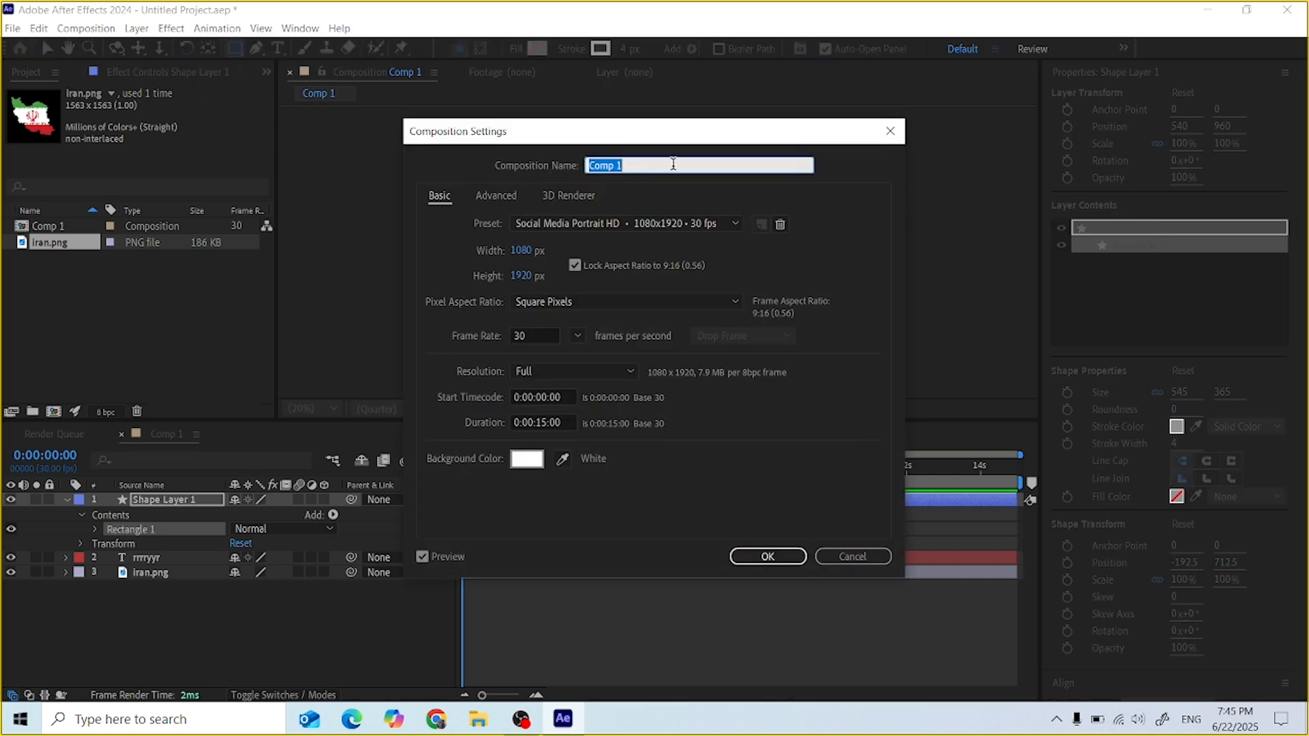
pyautogui.click(541, 462)
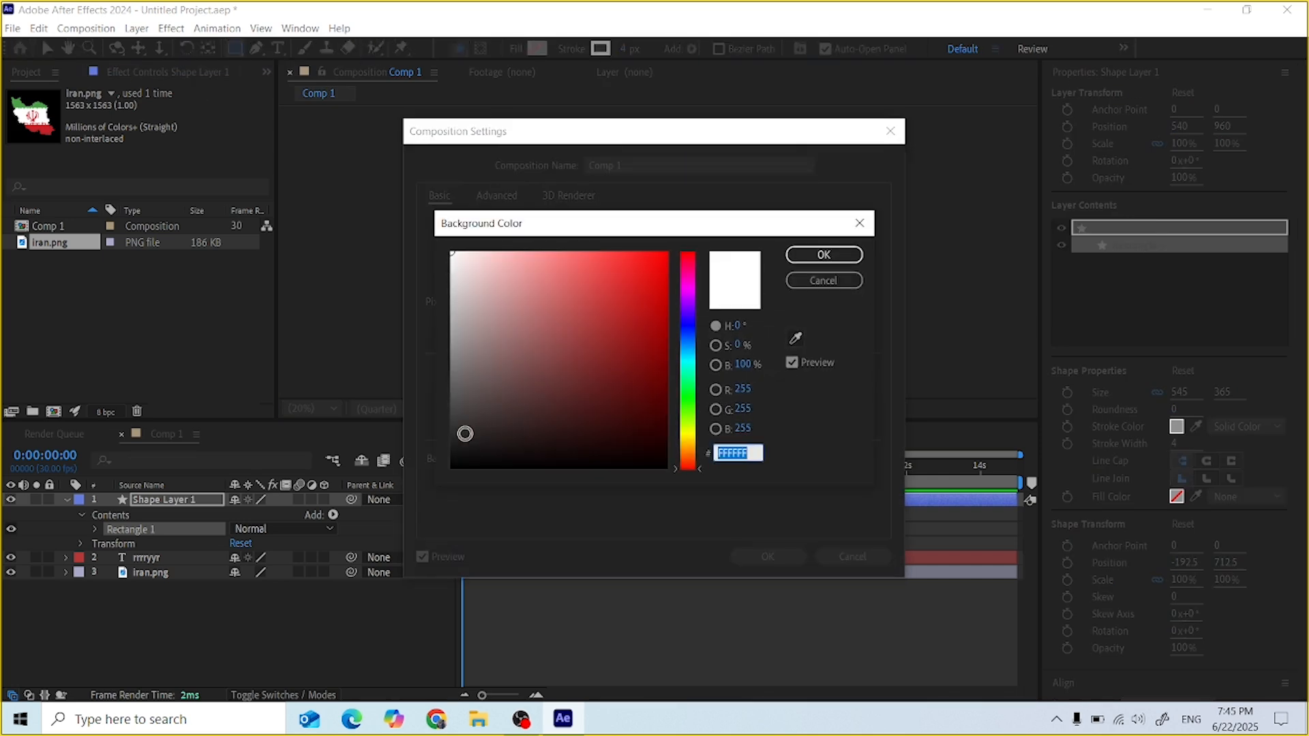
pyautogui.moveTo(464, 432); pyautogui.dragTo(456, 500)
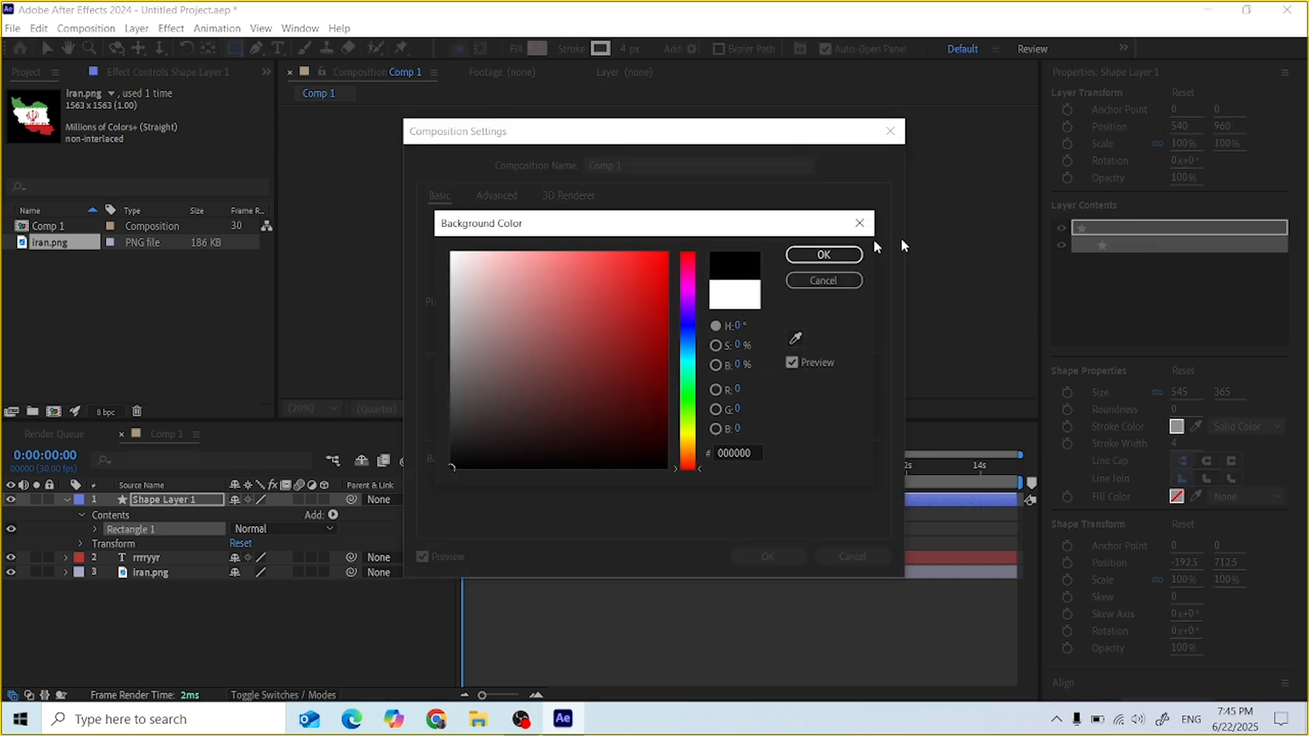
pyautogui.click(824, 254)
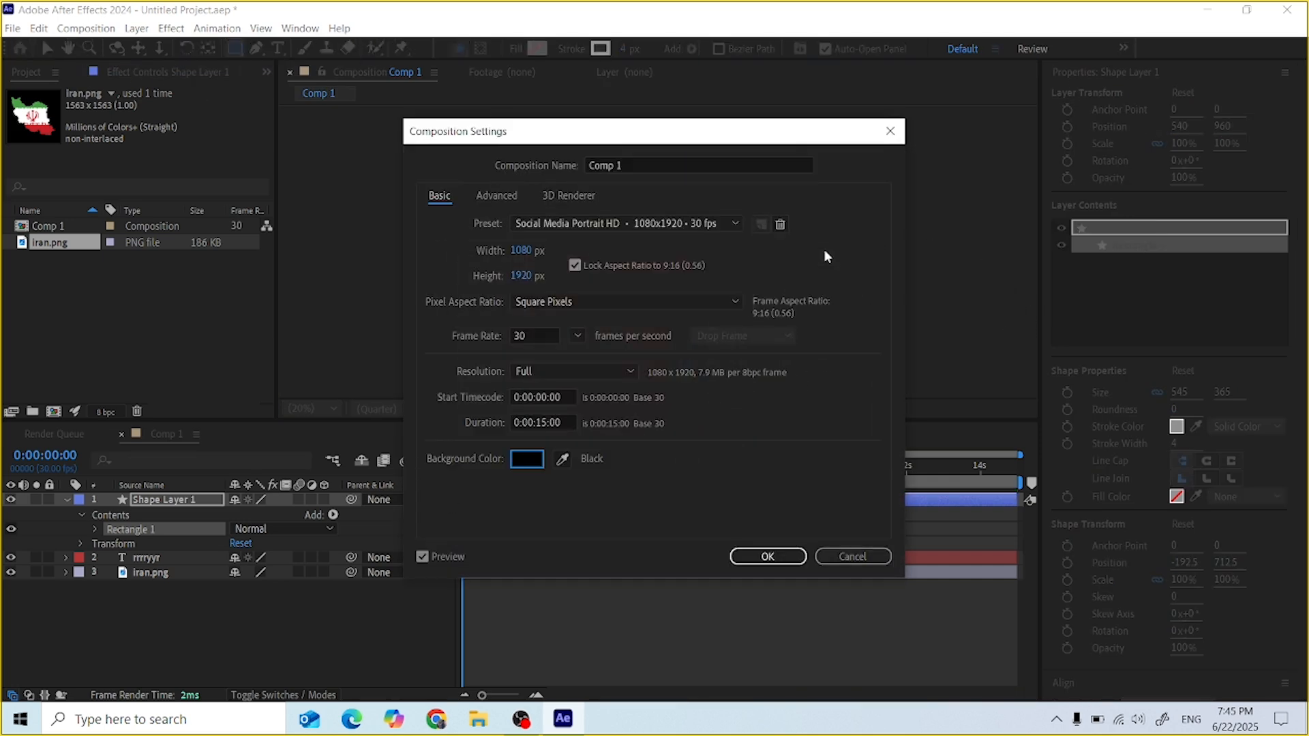
pyautogui.click(775, 556)
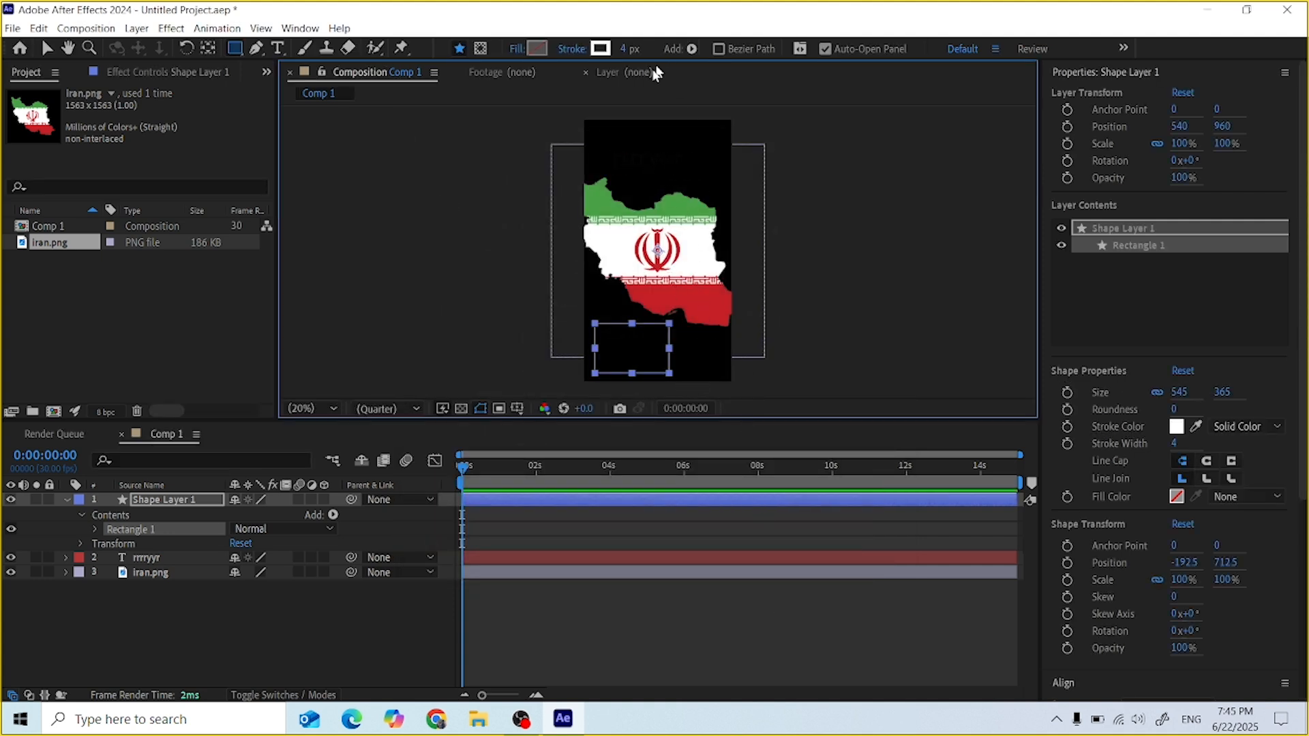
# Draw a second rectangle about 535 x 355 px over the text above the map, then select the iran.png layer
pyautogui.moveTo(627, 134); pyautogui.dragTo(702, 182)
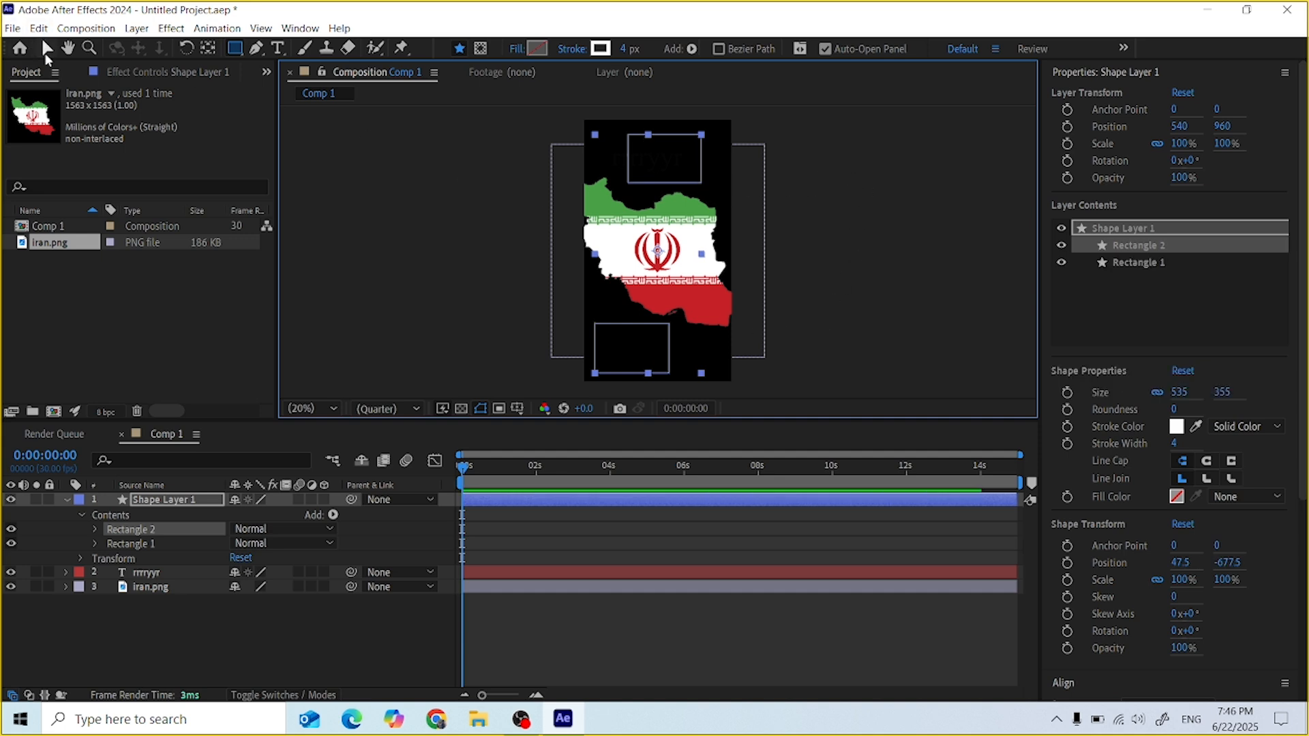
pyautogui.click(45, 51)
pyautogui.click(607, 166)
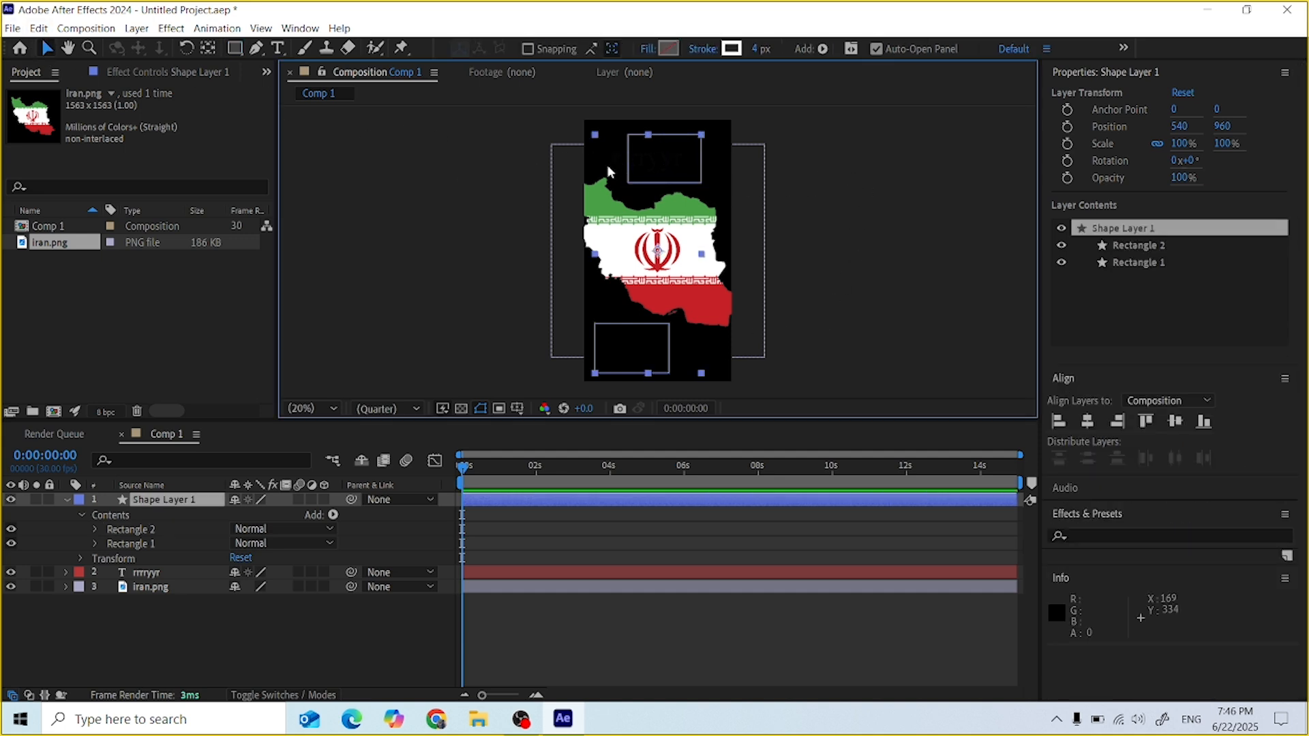
pyautogui.click(702, 167)
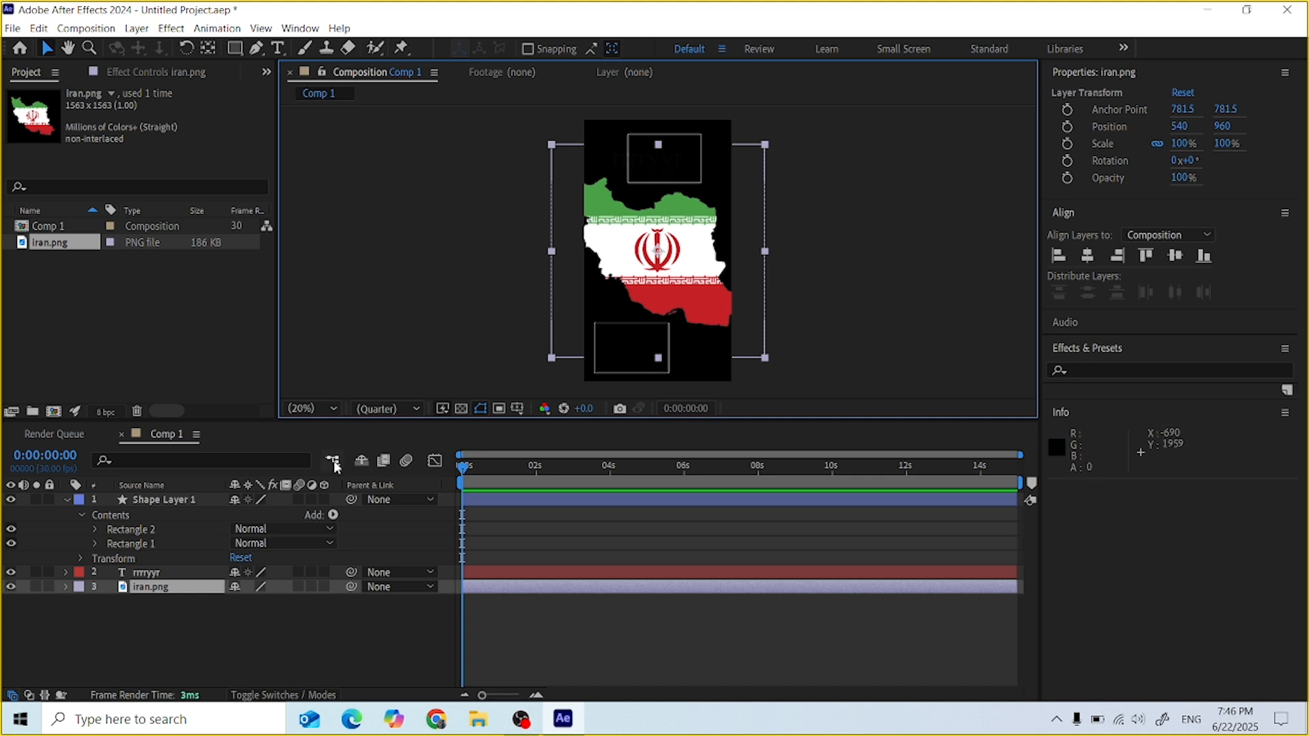
pyautogui.click(256, 49)
pyautogui.click(587, 161)
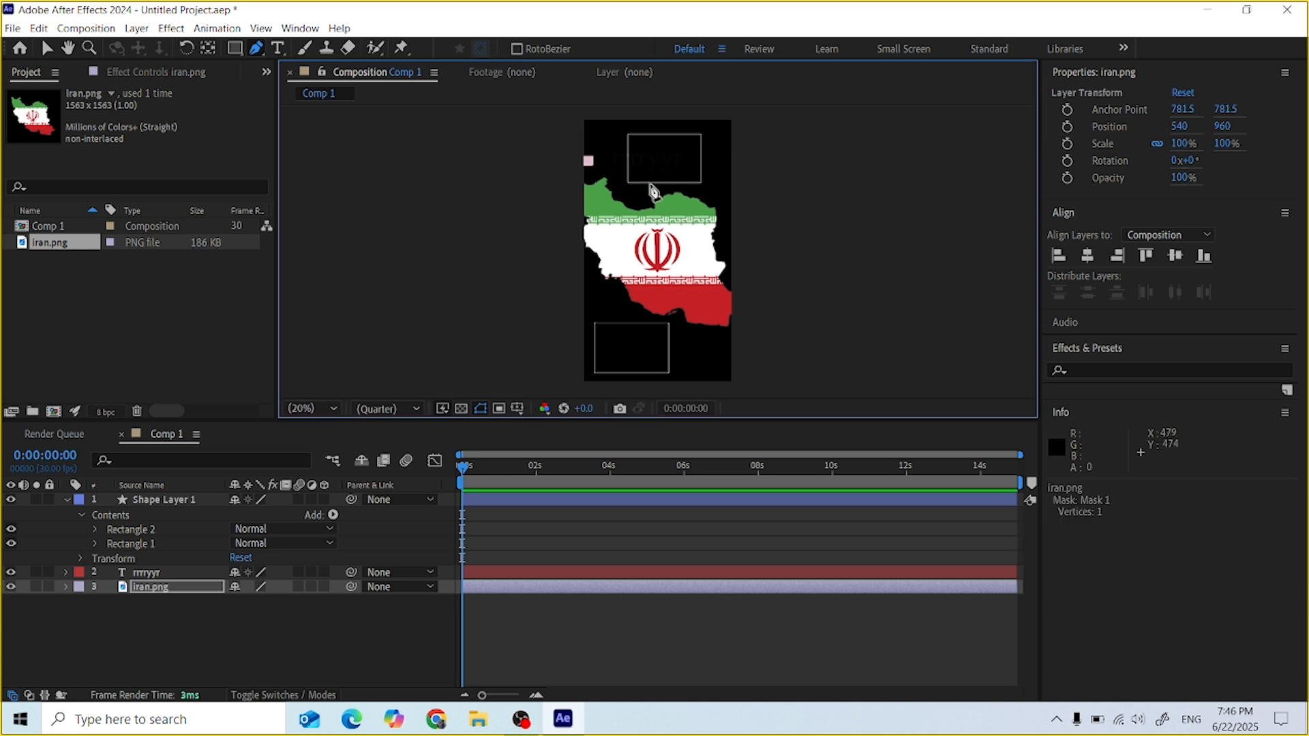
pyautogui.click(673, 159)
pyautogui.click(176, 647)
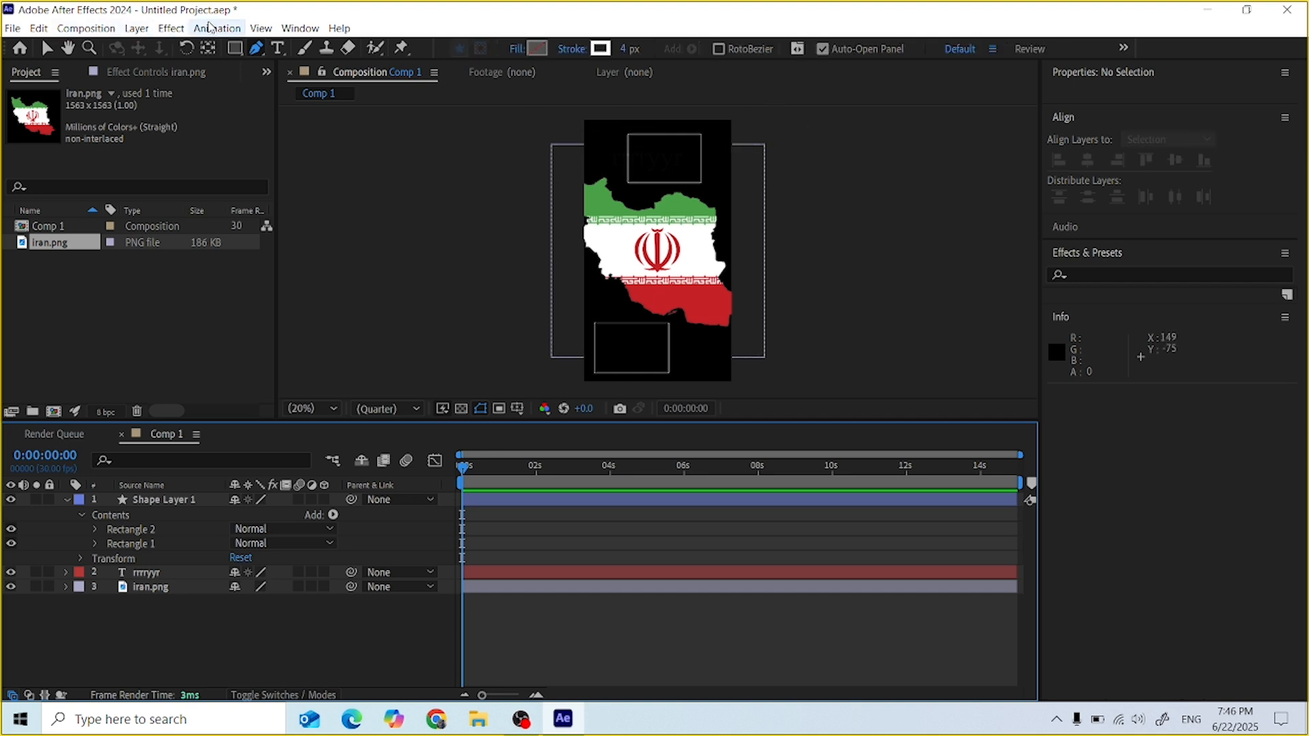
# Create another shape layer, draw a diagonal line across the map with the Pen tool, and set its stroke width to 46 px
pyautogui.click(139, 29)
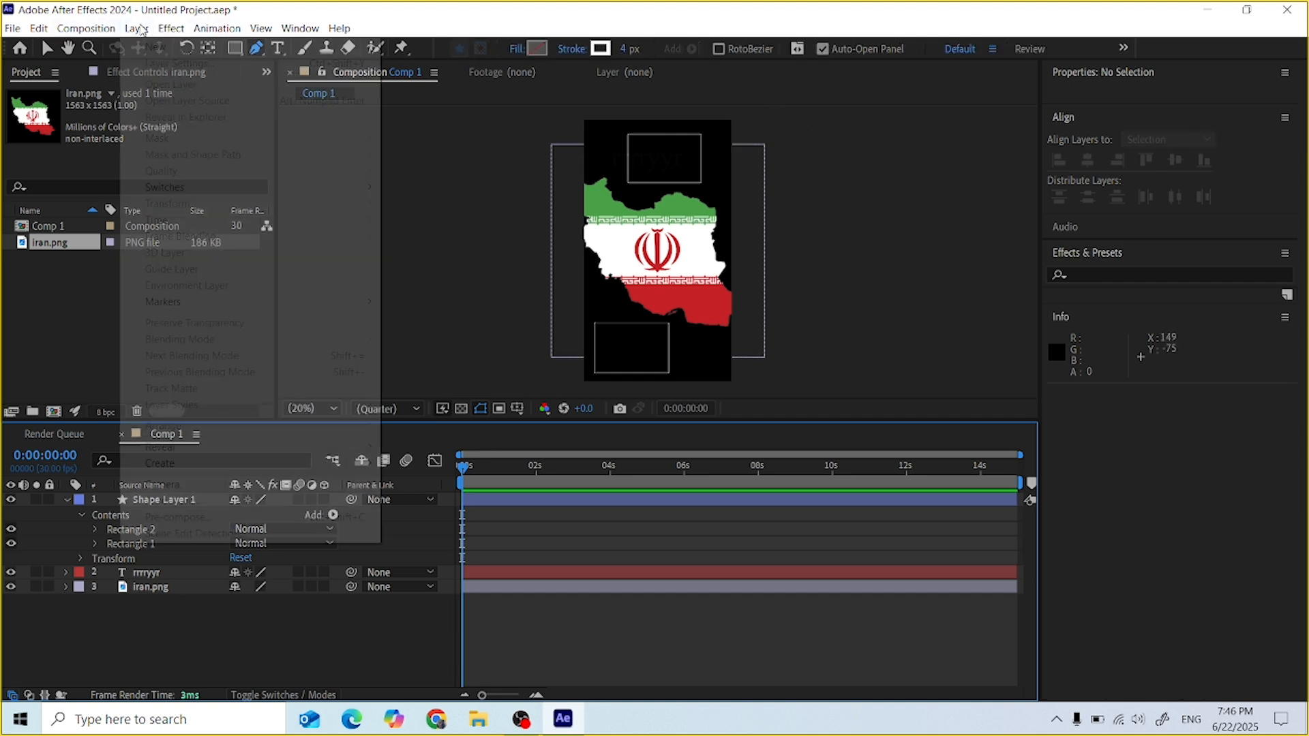
pyautogui.moveTo(157, 46)
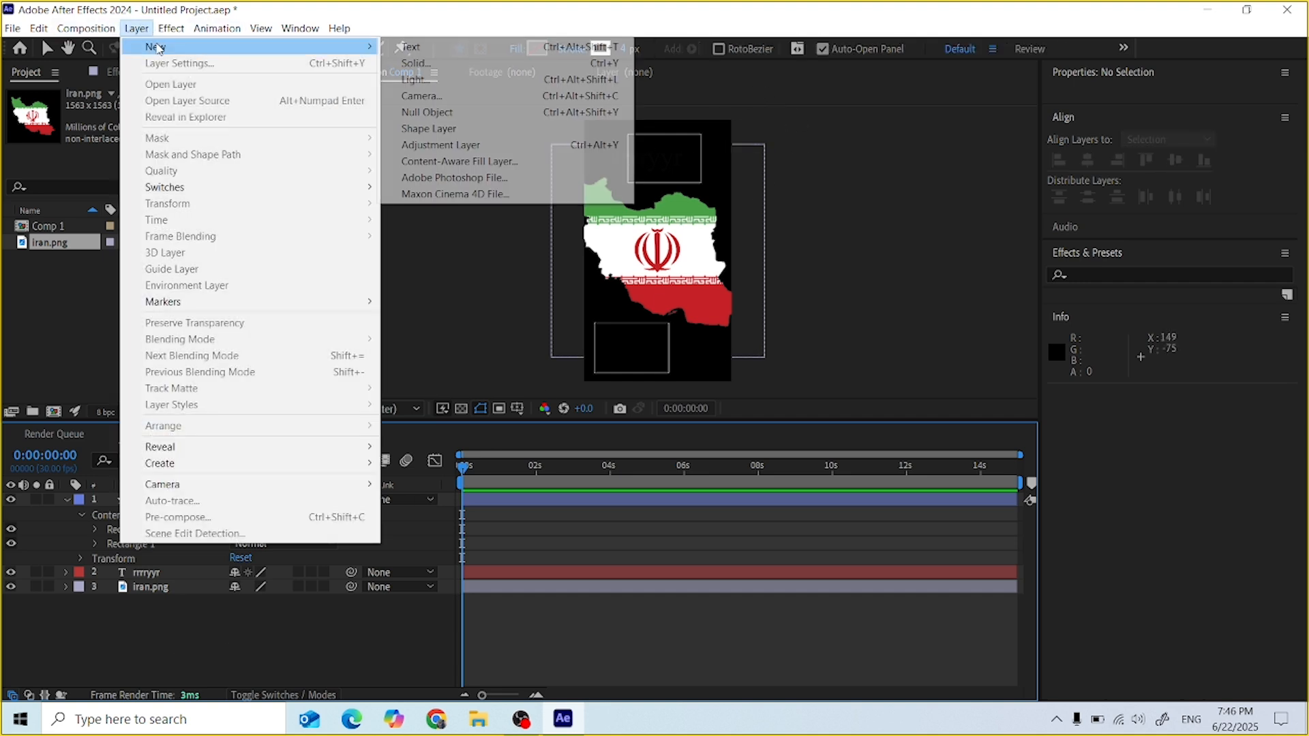
pyautogui.click(467, 129)
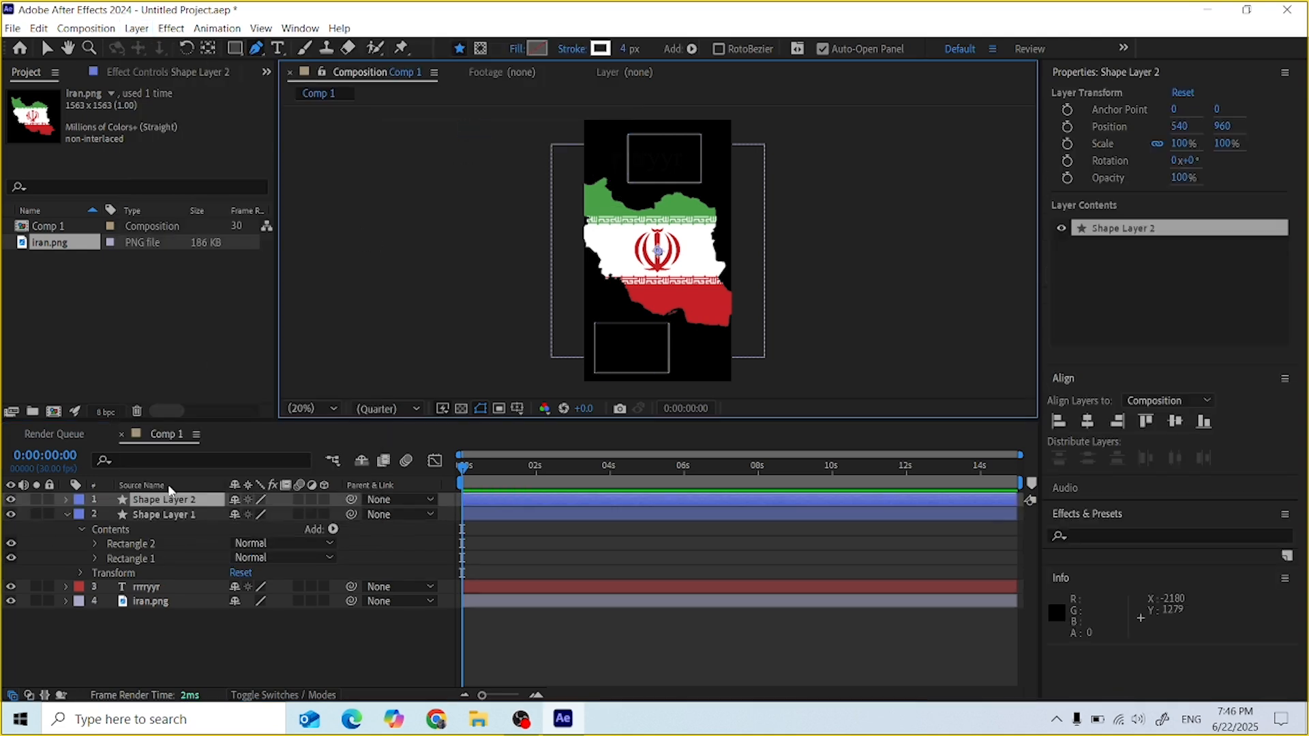
pyautogui.click(170, 507)
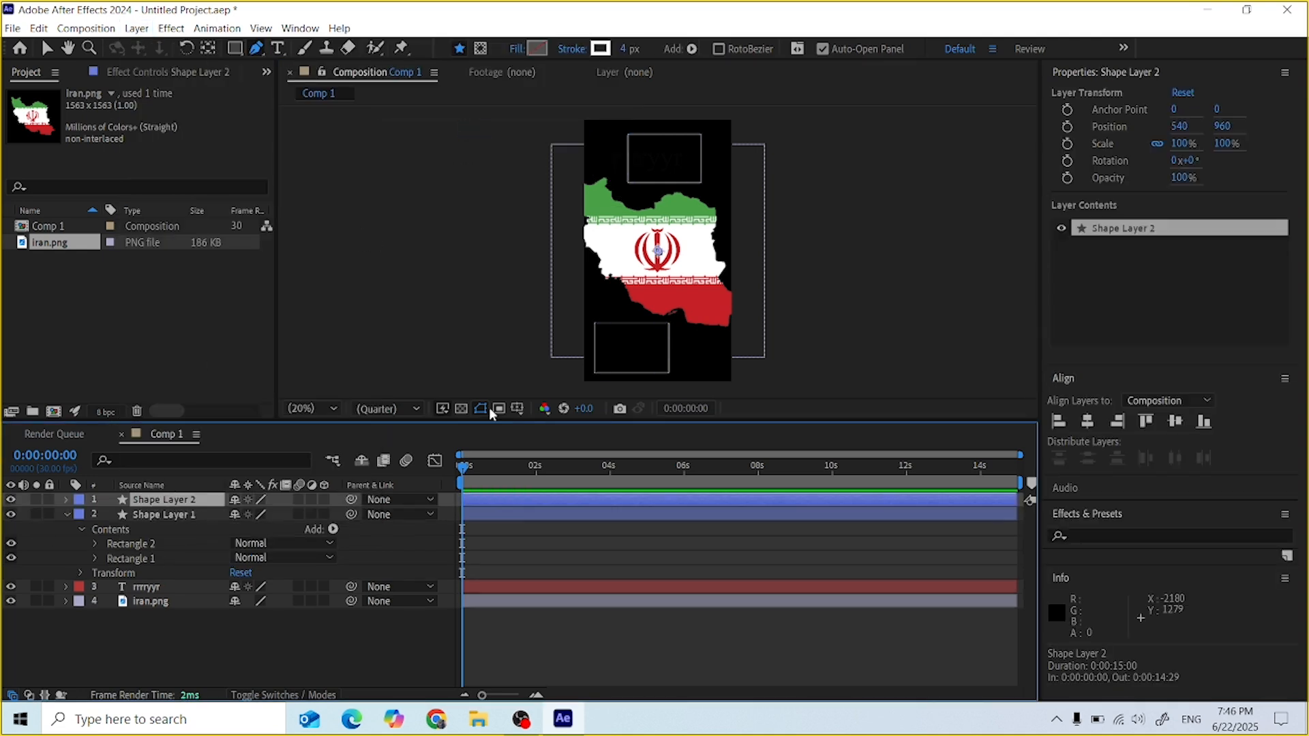
pyautogui.click(590, 298)
pyautogui.click(715, 184)
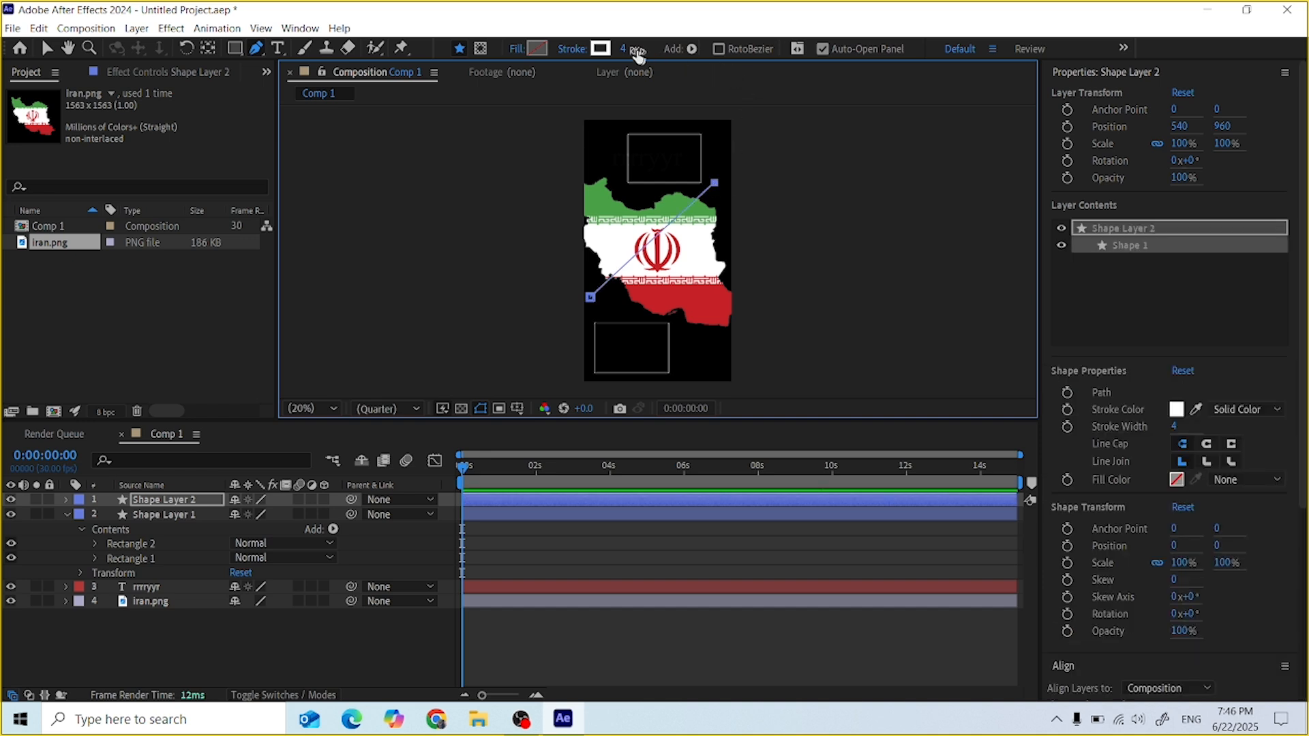
pyautogui.moveTo(626, 55); pyautogui.dragTo(666, 52)
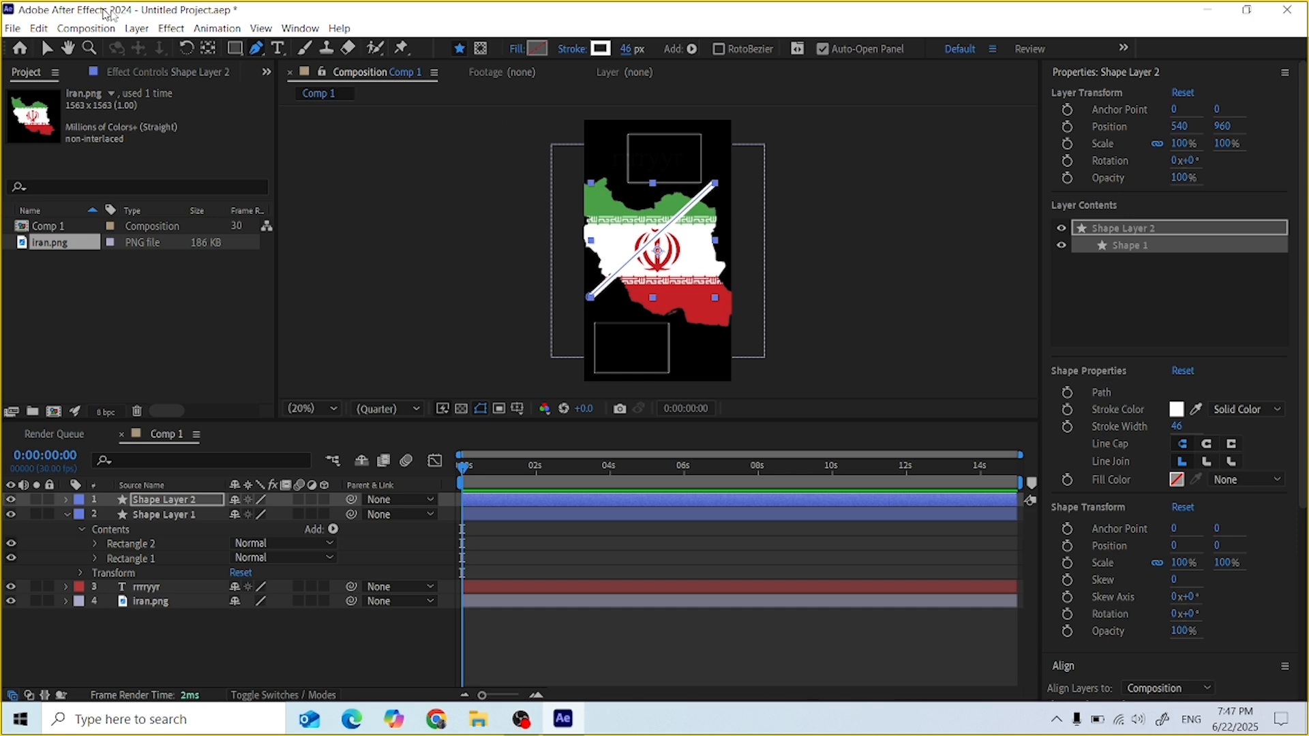
# Add a two-node camera layer named Camera 1 with the 50mm preset and dismiss the 2D-layer warning
pyautogui.click(137, 29)
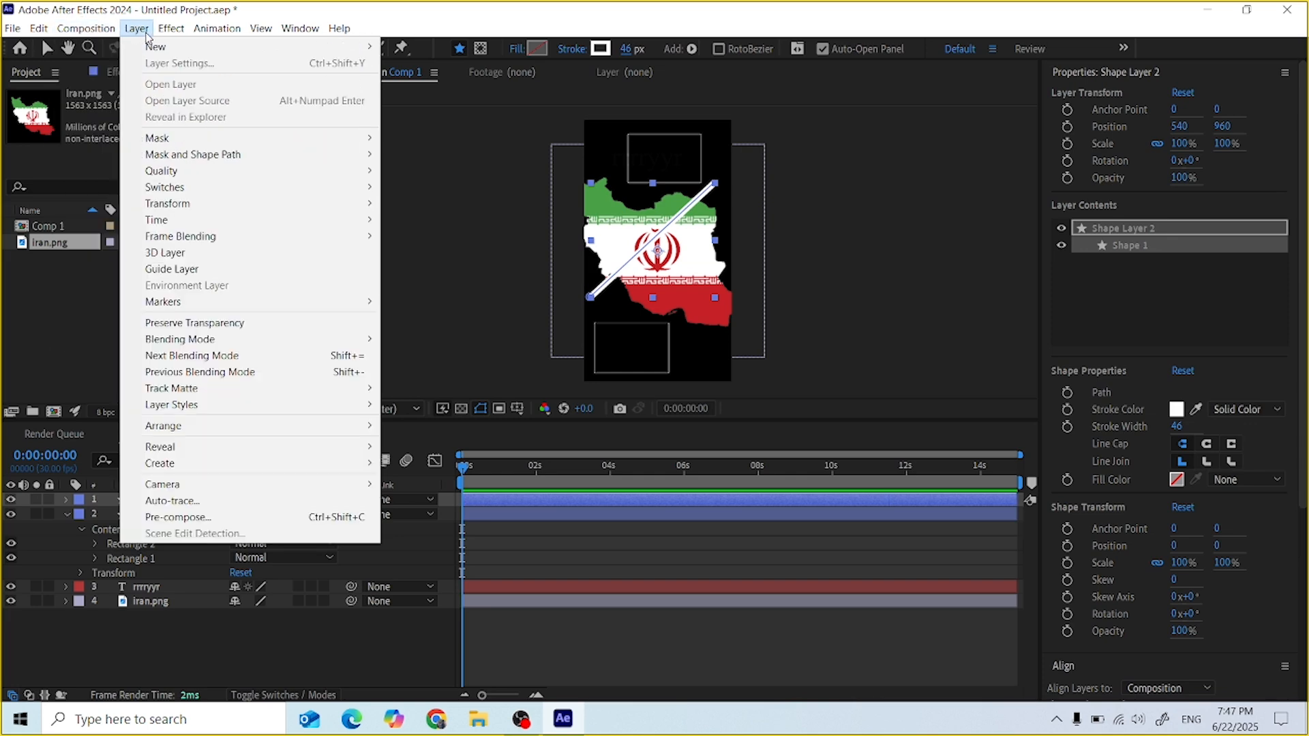
pyautogui.moveTo(155, 45)
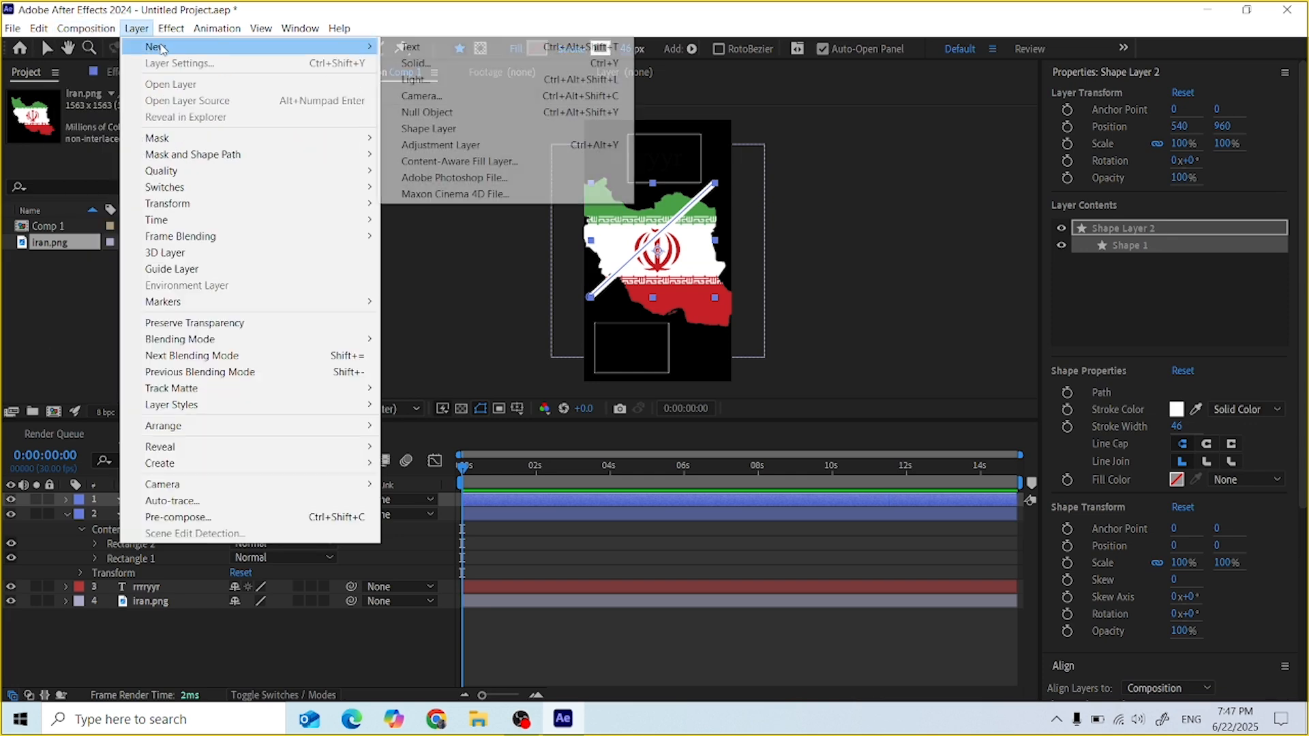
pyautogui.click(421, 96)
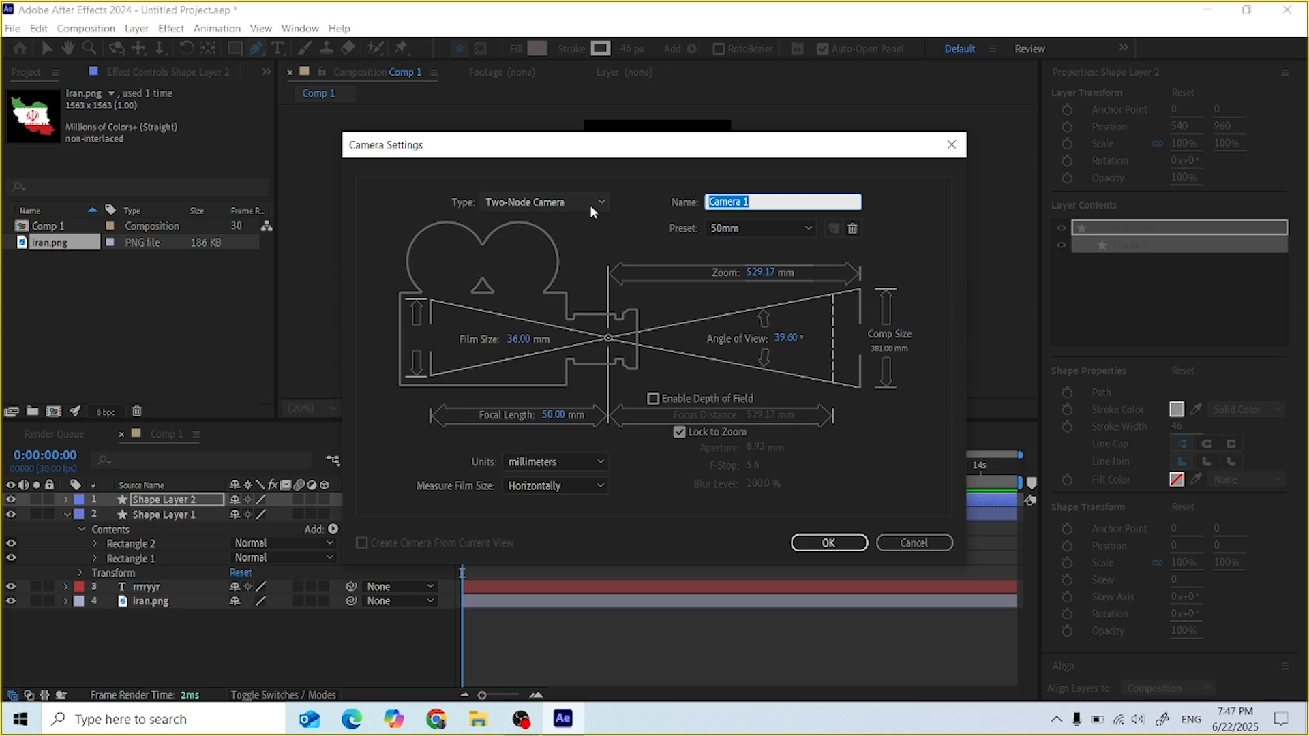
pyautogui.click(828, 543)
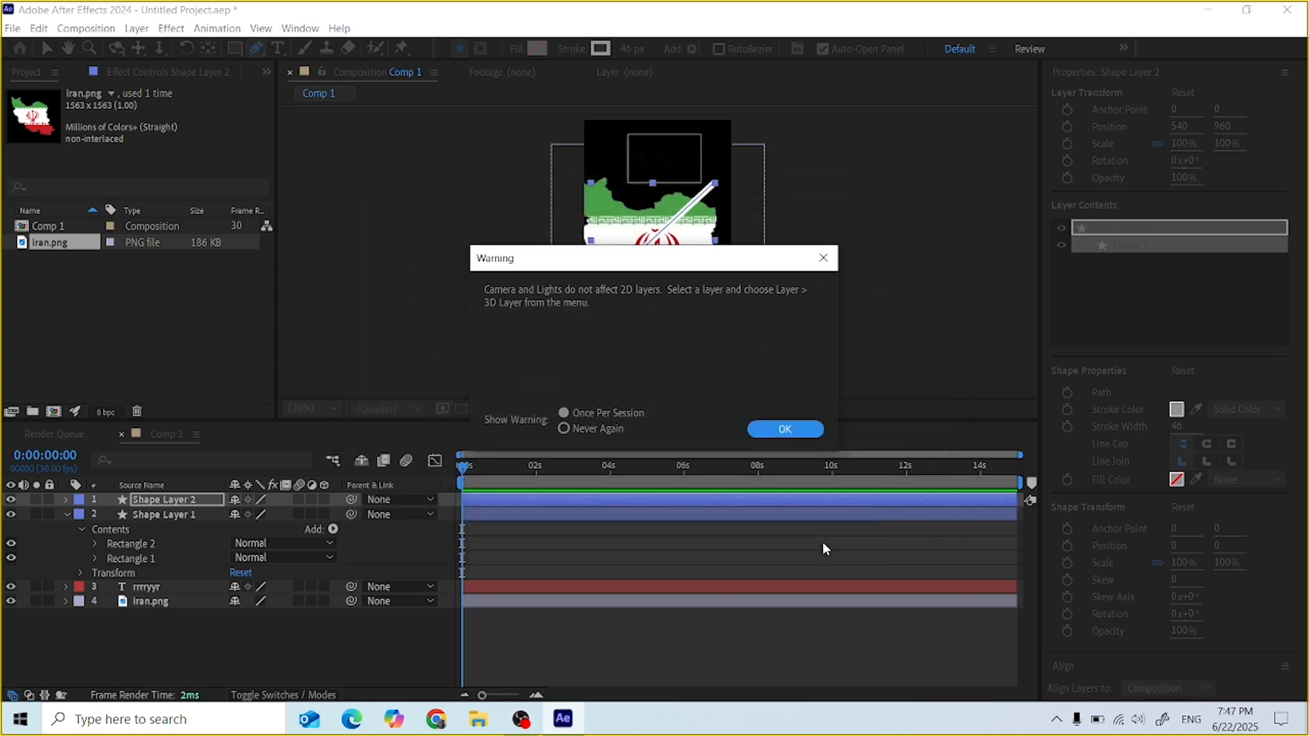
pyautogui.click(784, 429)
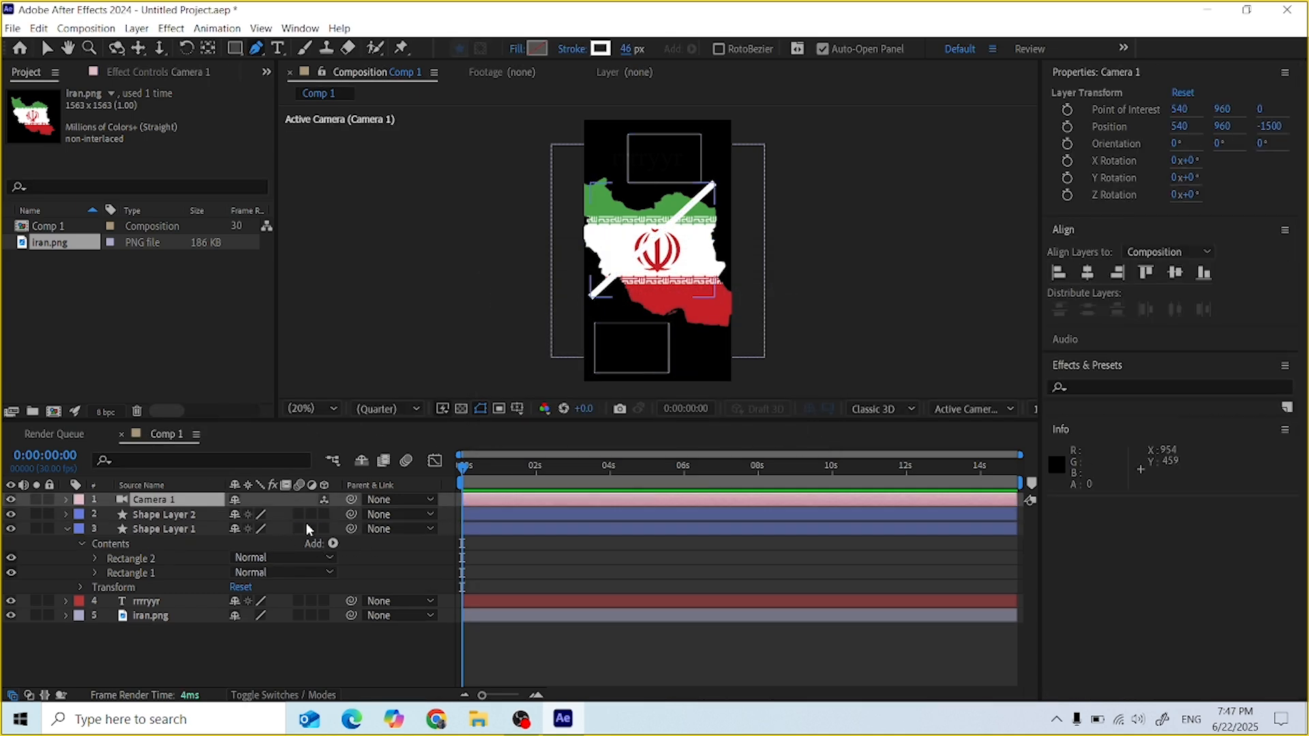
# Make both shape layers, the text layer and the iran.png layer 3D so the camera affects them
pyautogui.click(323, 514)
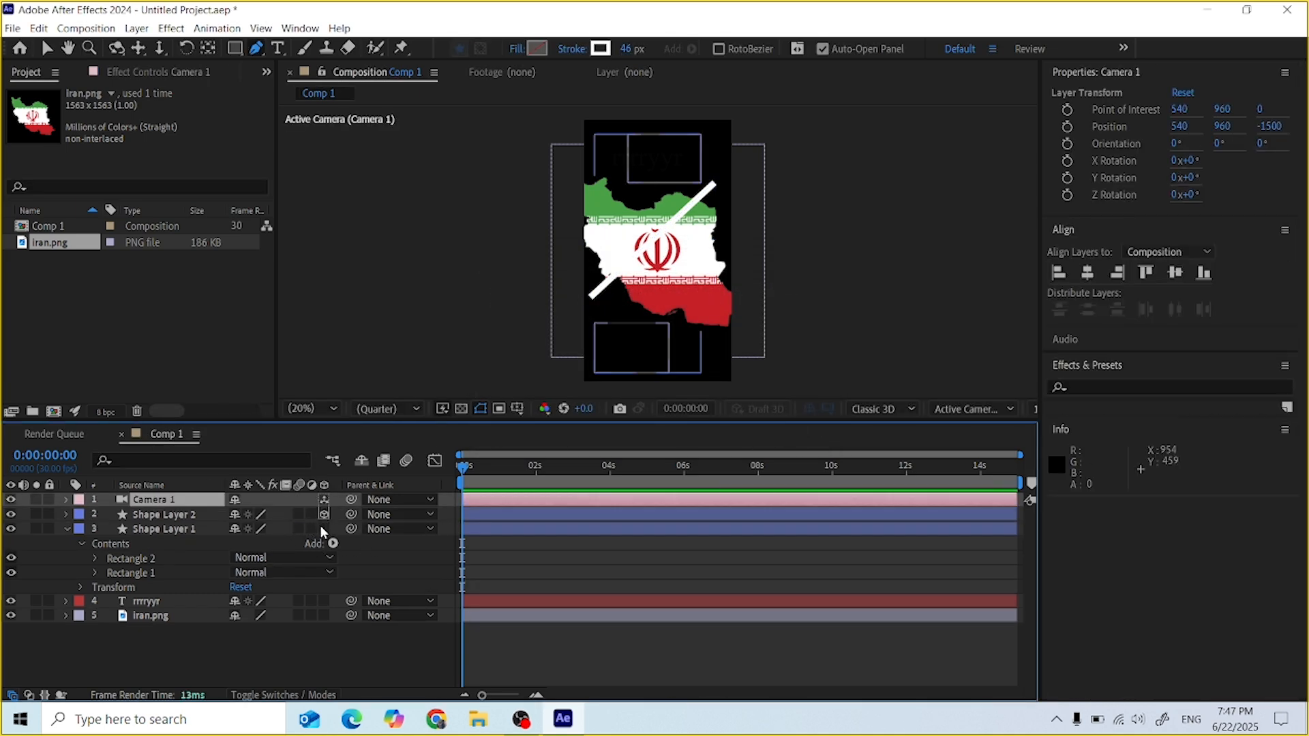
pyautogui.click(323, 529)
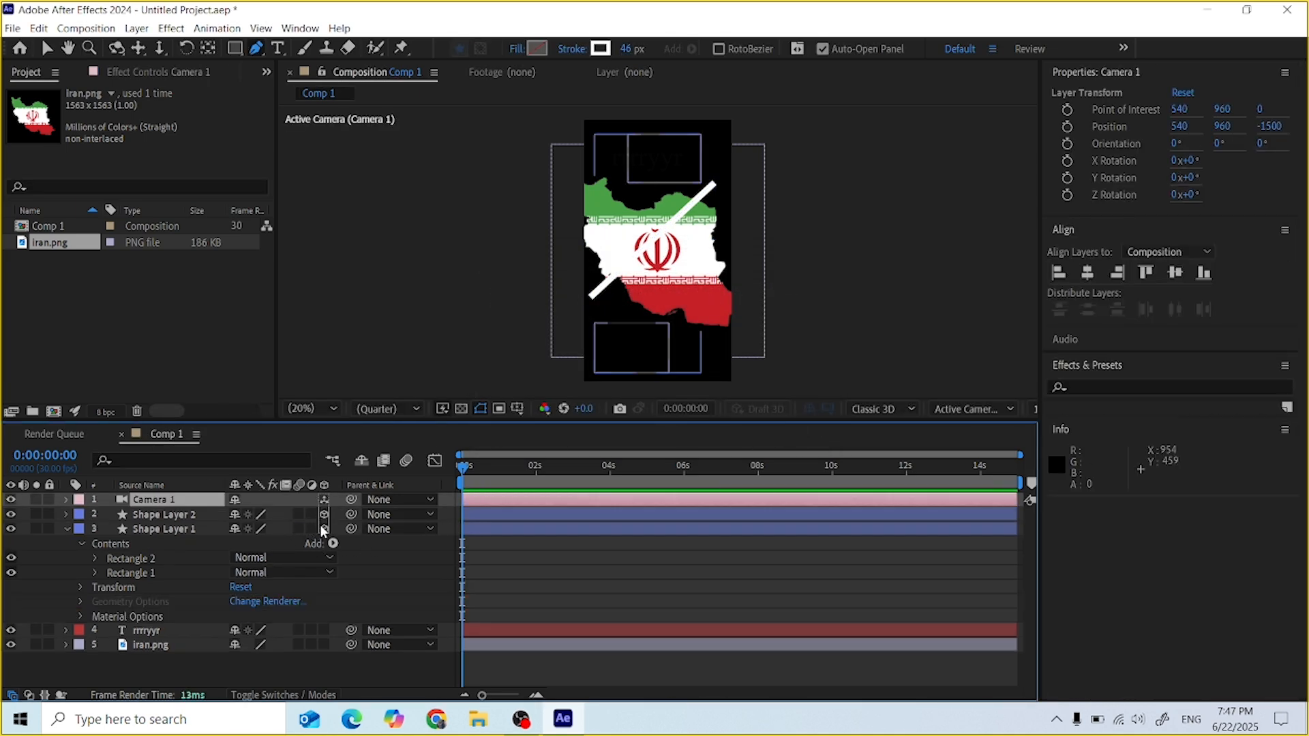
pyautogui.click(324, 631)
pyautogui.click(325, 644)
# Keyframe Camera 1's Zoom at 0:00:00:00 and raise it to 2635 pixels at 0:00:01:11
pyautogui.click(62, 499)
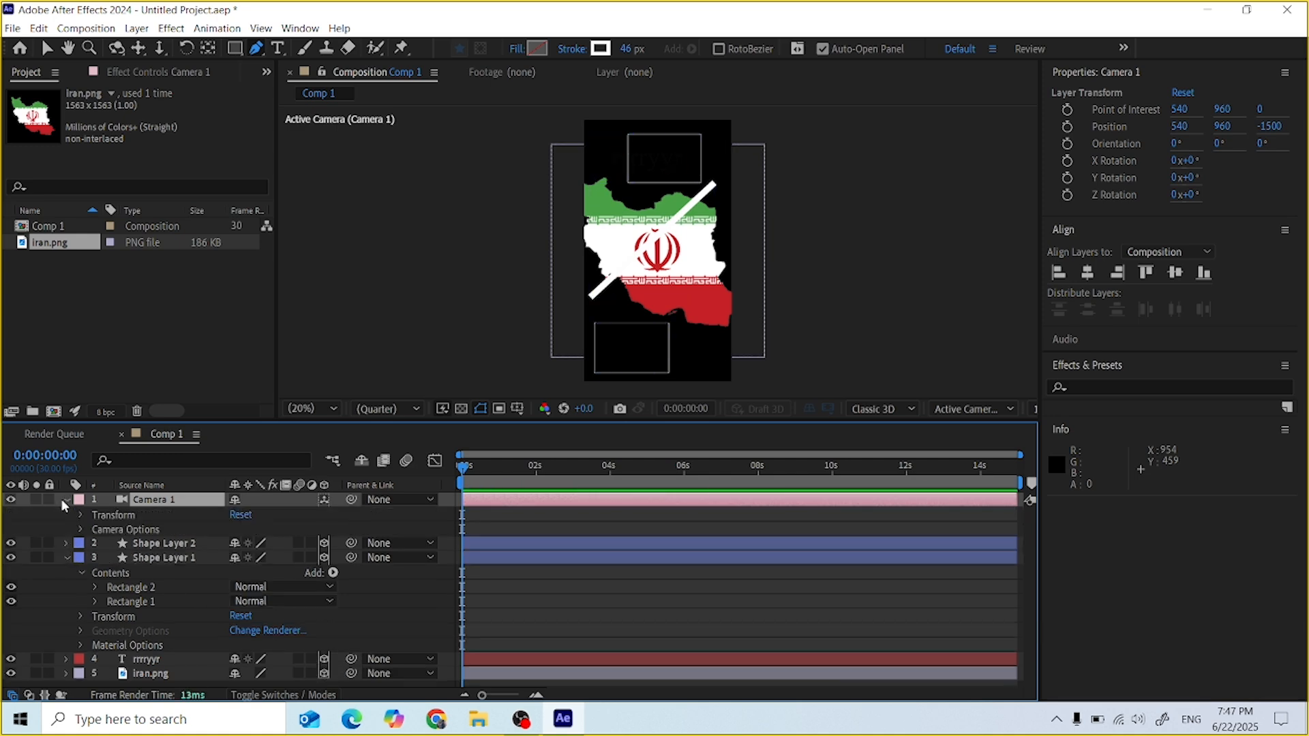
pyautogui.click(82, 529)
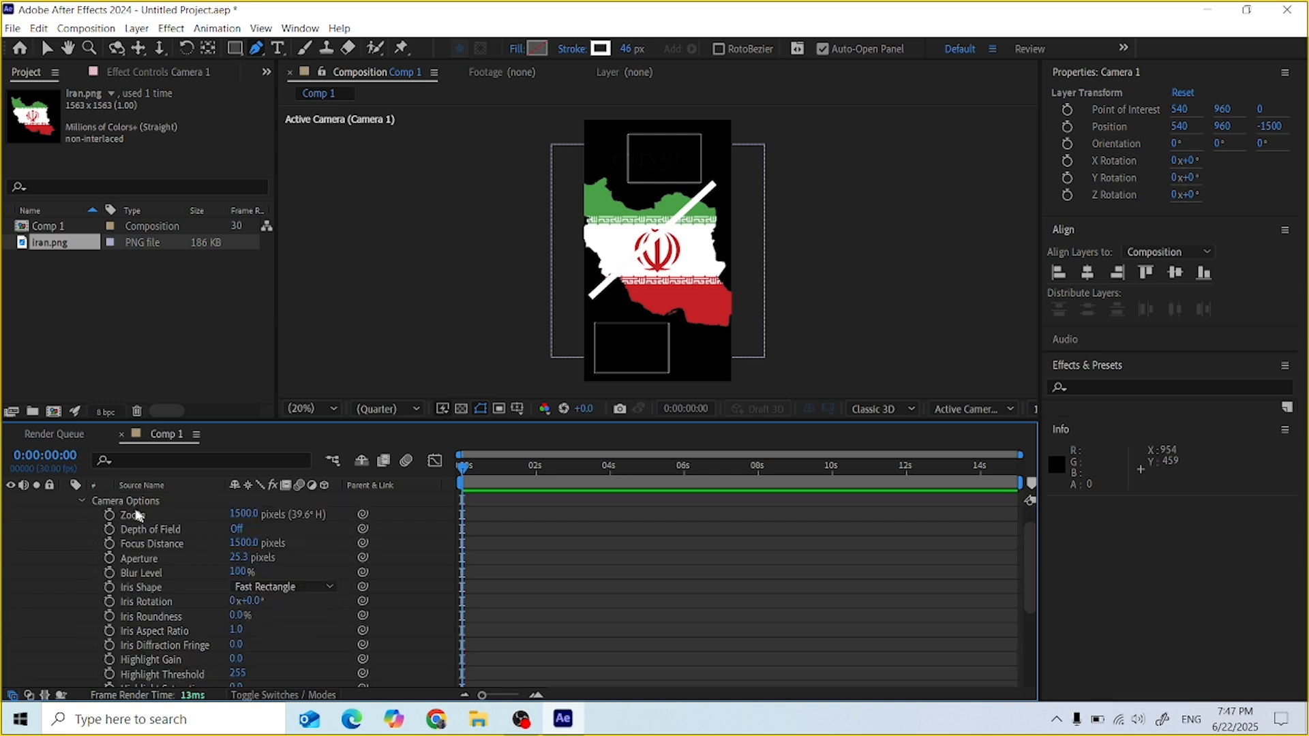
pyautogui.click(109, 515)
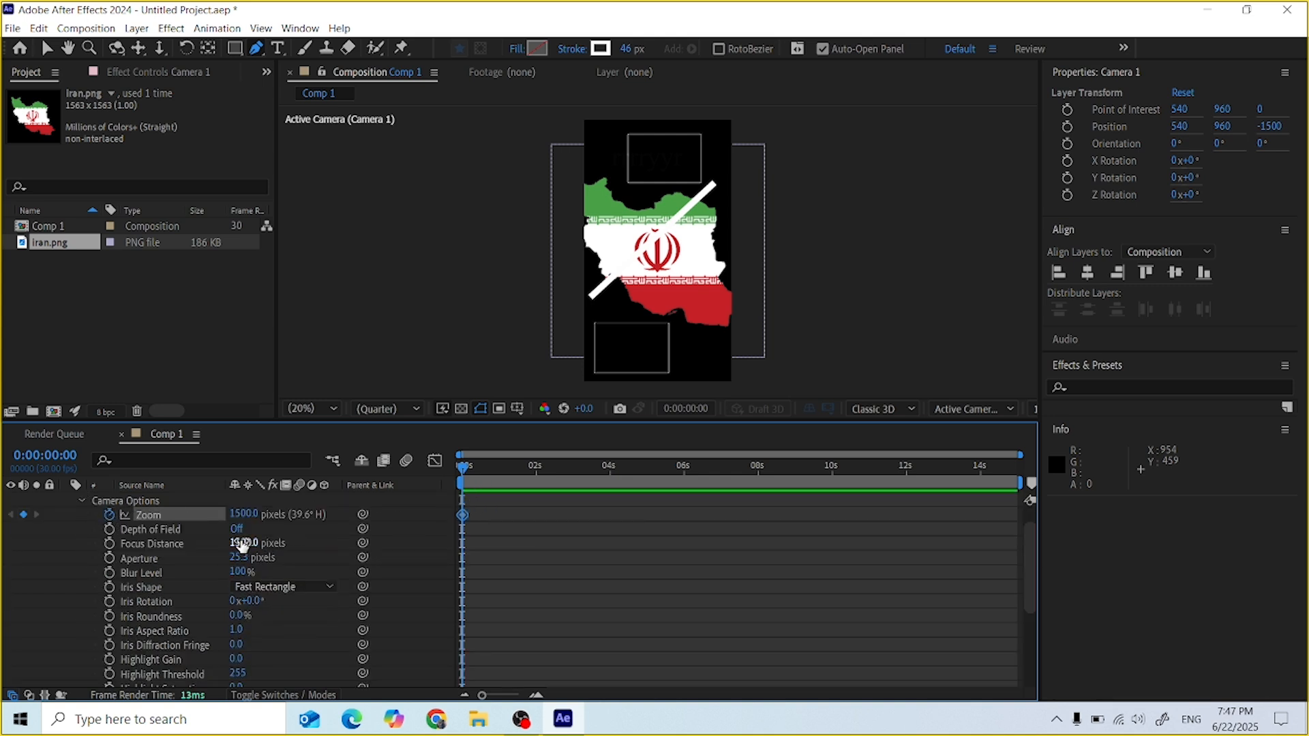
pyautogui.moveTo(511, 477); pyautogui.dragTo(512, 477)
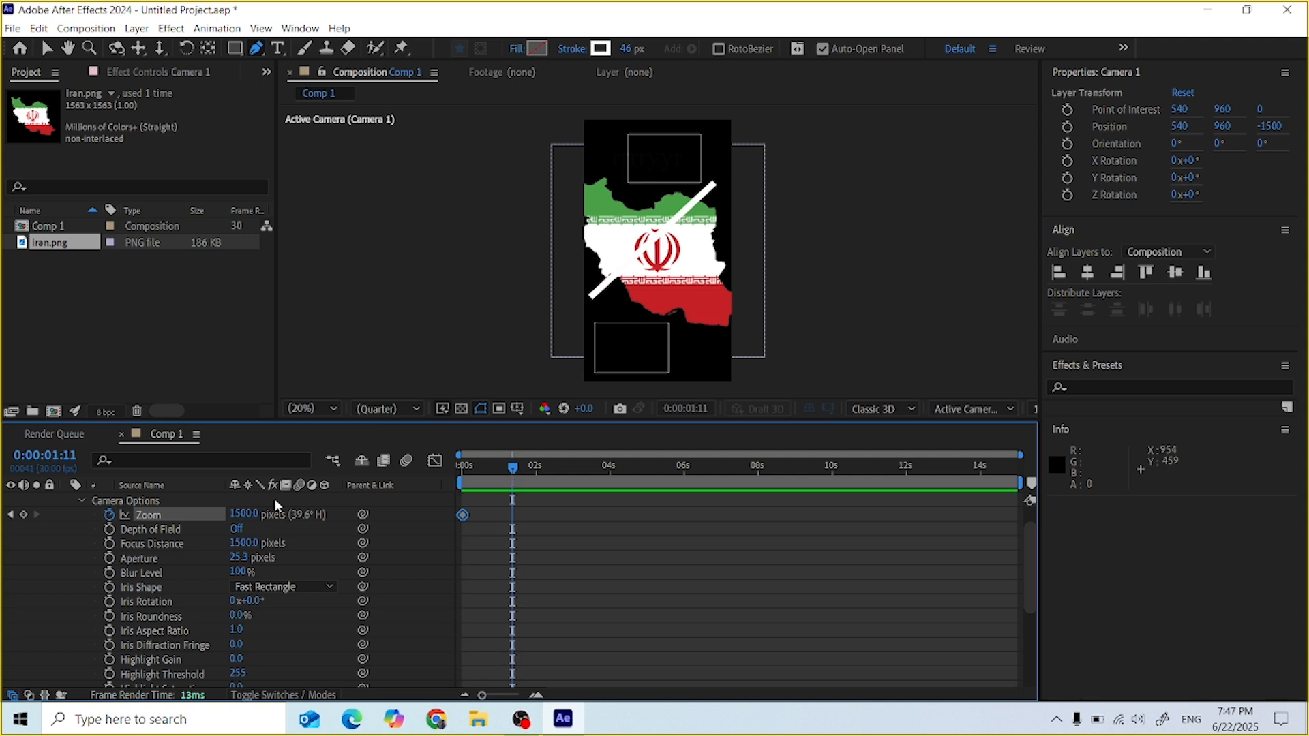
pyautogui.moveTo(244, 515); pyautogui.dragTo(1122, 428)
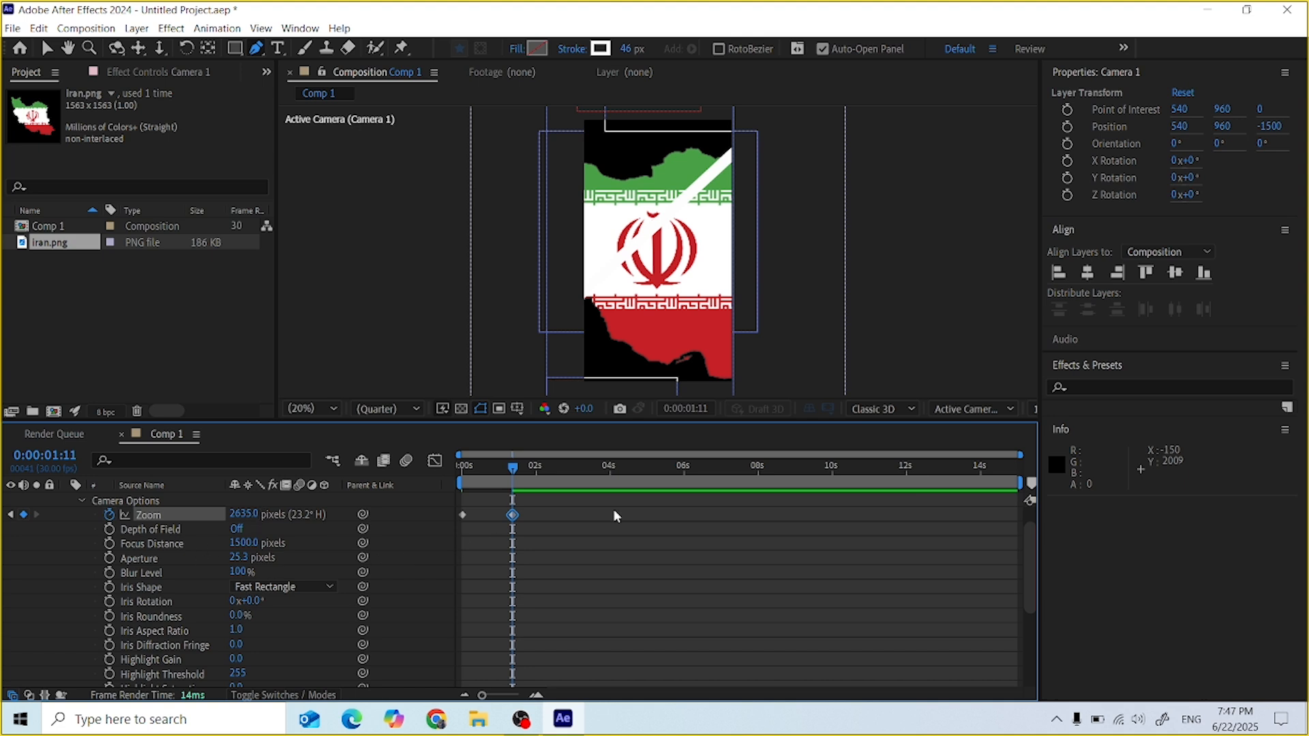
# Reduce Camera 1's Zoom to 2159 pixels at 0:00:03:00
pyautogui.moveTo(514, 471); pyautogui.dragTo(572, 468)
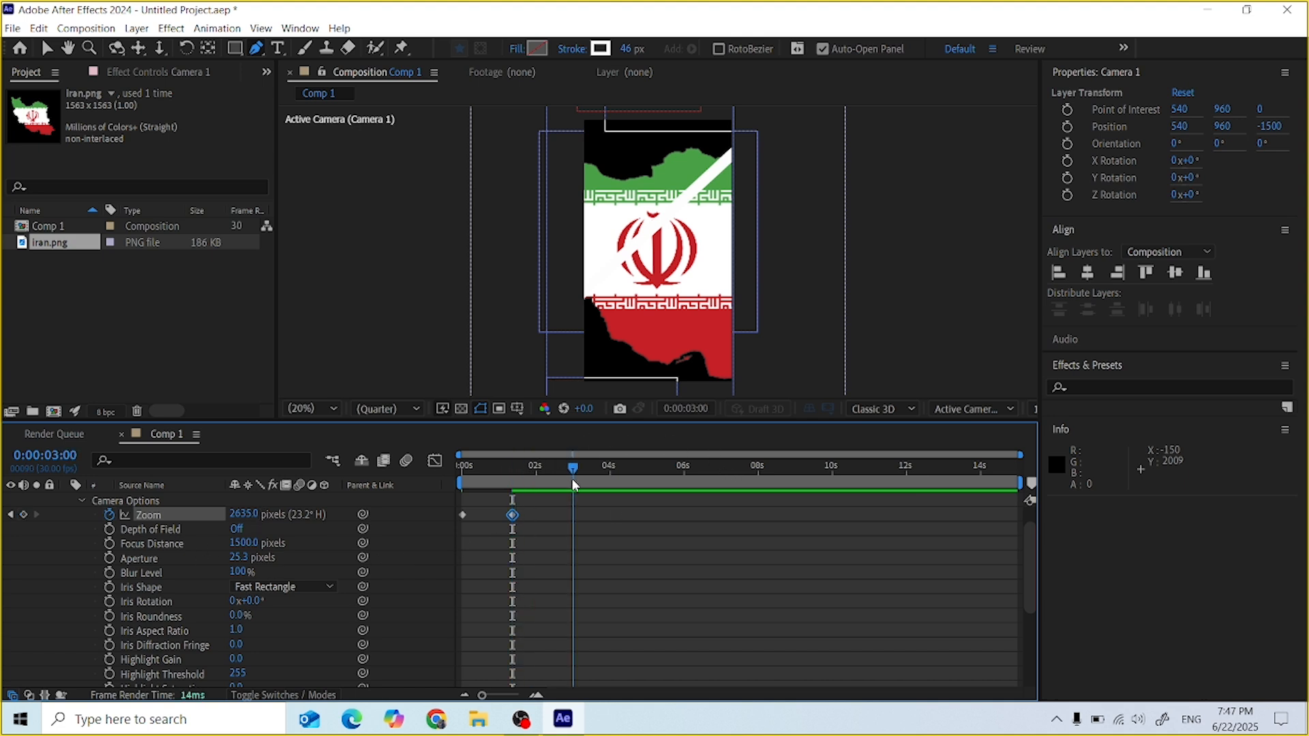
pyautogui.moveTo(251, 516); pyautogui.dragTo(92, 520)
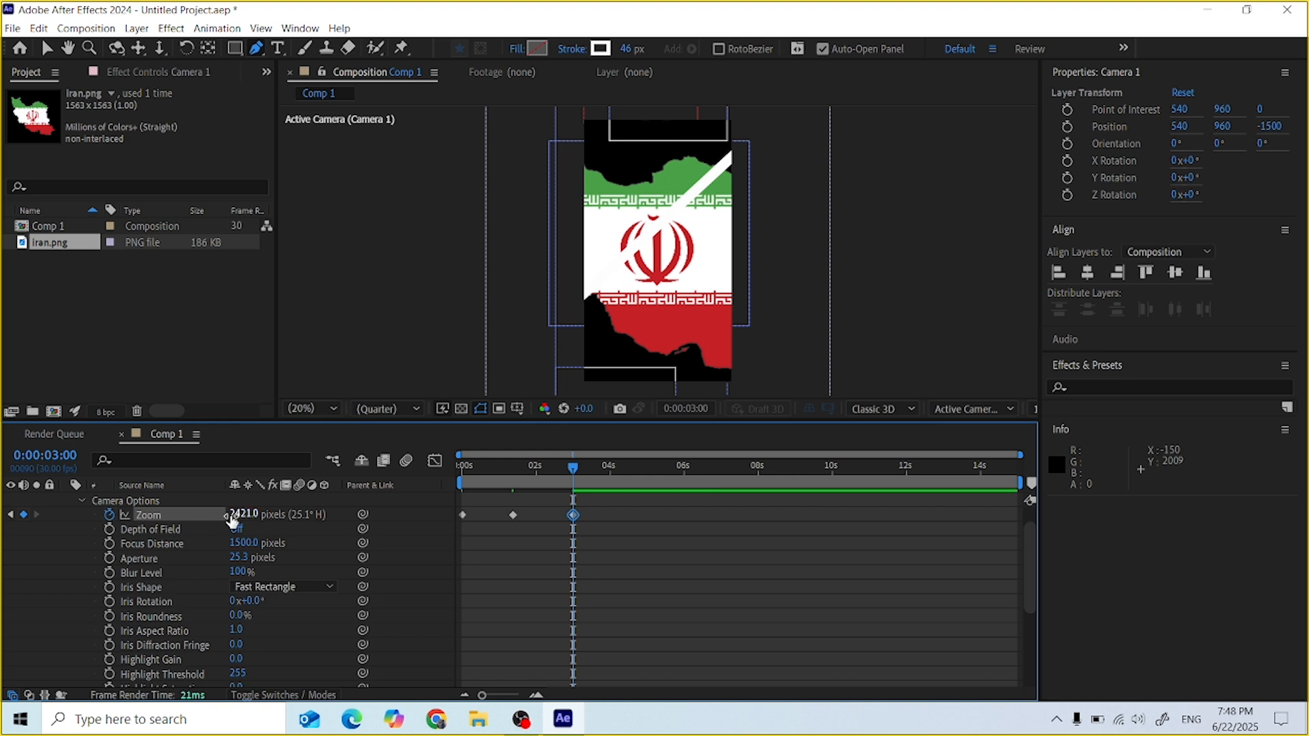
pyautogui.moveTo(249, 516); pyautogui.dragTo(8, 491)
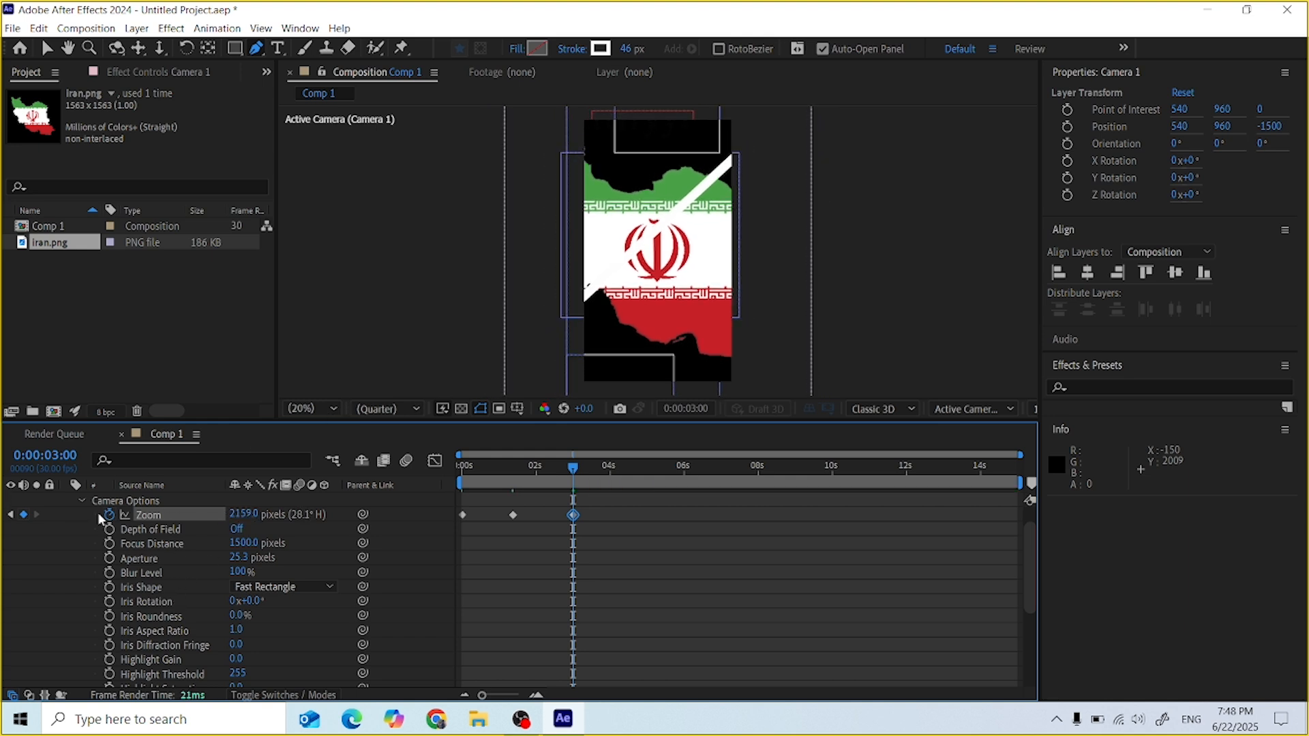
# Keyframe Camera 1's Point of Interest at 0:00:00:02 and set its Y value to 1159 at 0:00:02:06
pyautogui.scroll(2, 306, 591)
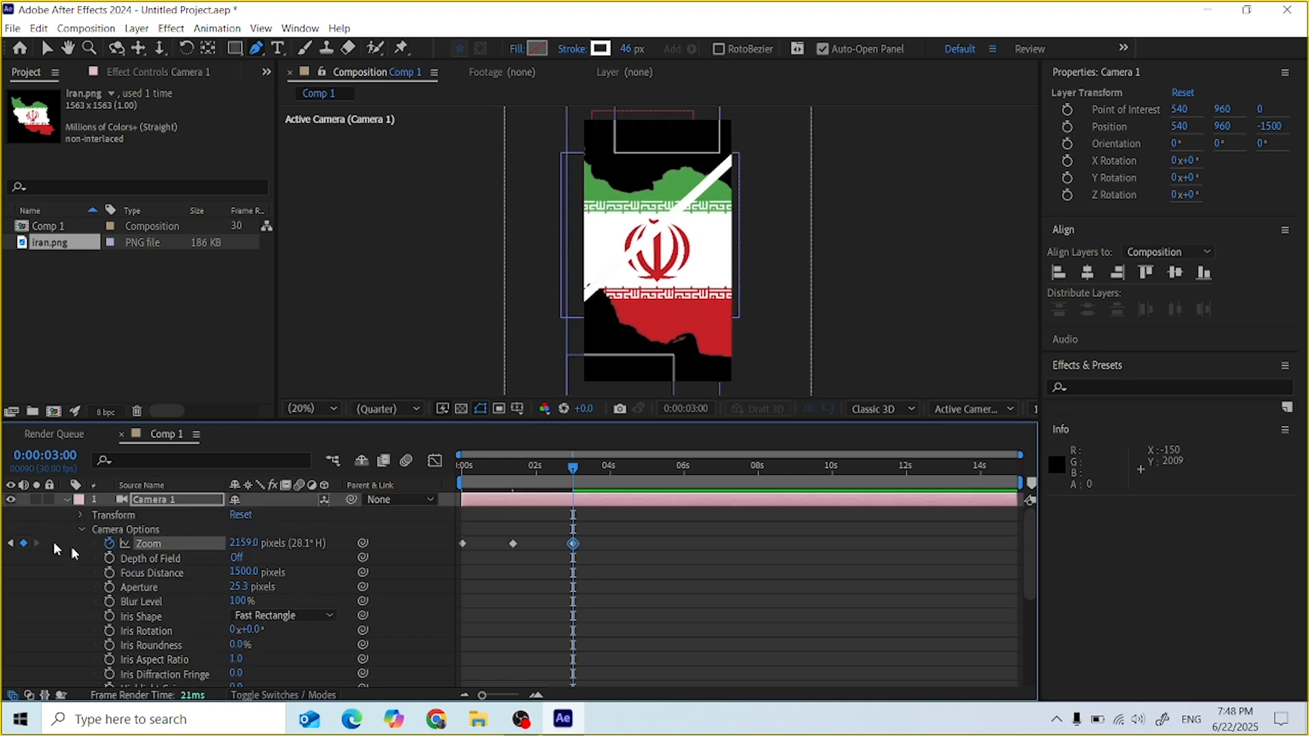
pyautogui.click(80, 515)
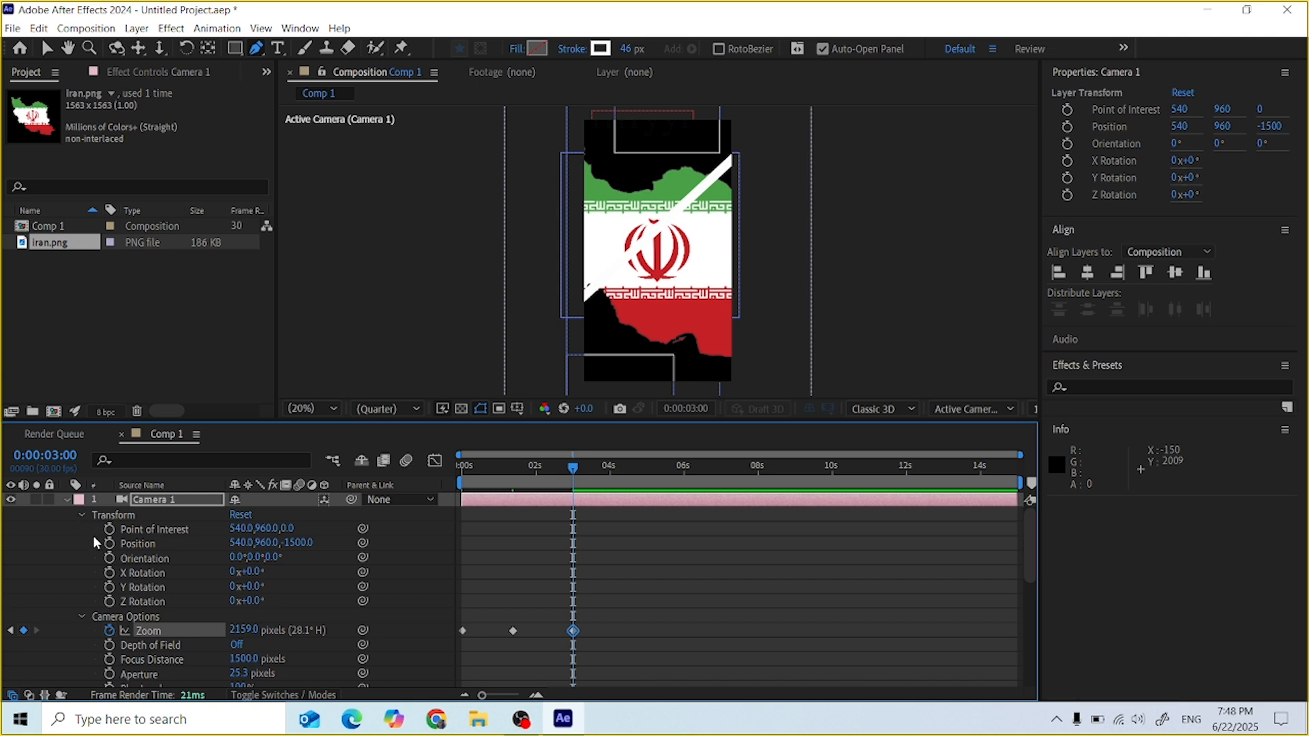
pyautogui.click(109, 529)
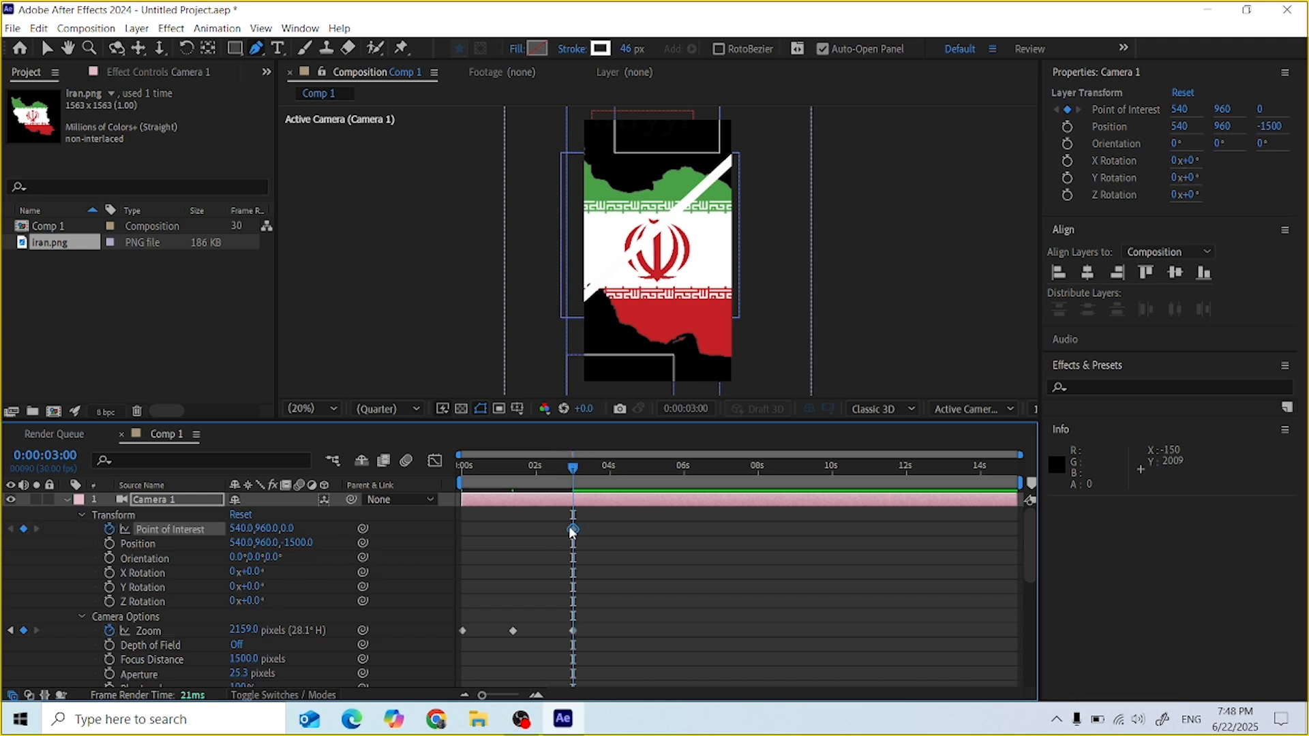
pyautogui.moveTo(571, 530); pyautogui.dragTo(465, 529)
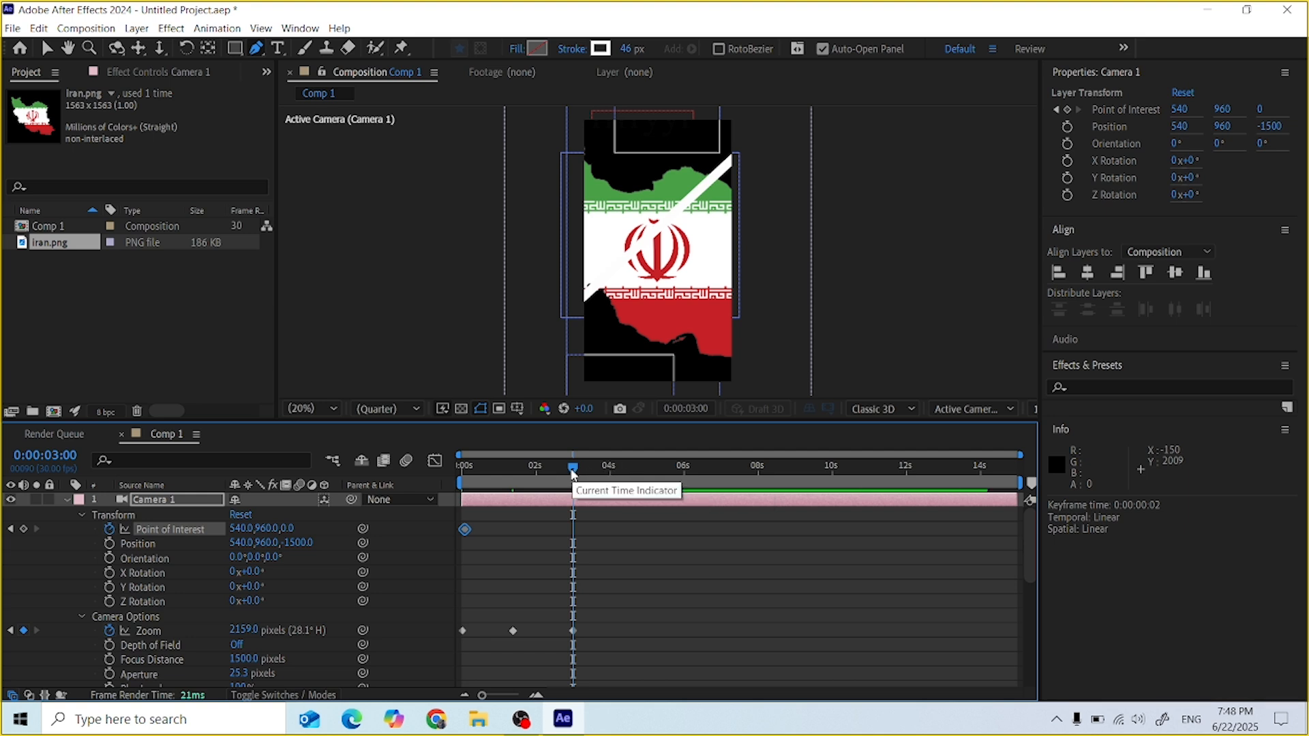
pyautogui.moveTo(572, 471); pyautogui.dragTo(543, 467)
pyautogui.moveTo(264, 529); pyautogui.dragTo(440, 522)
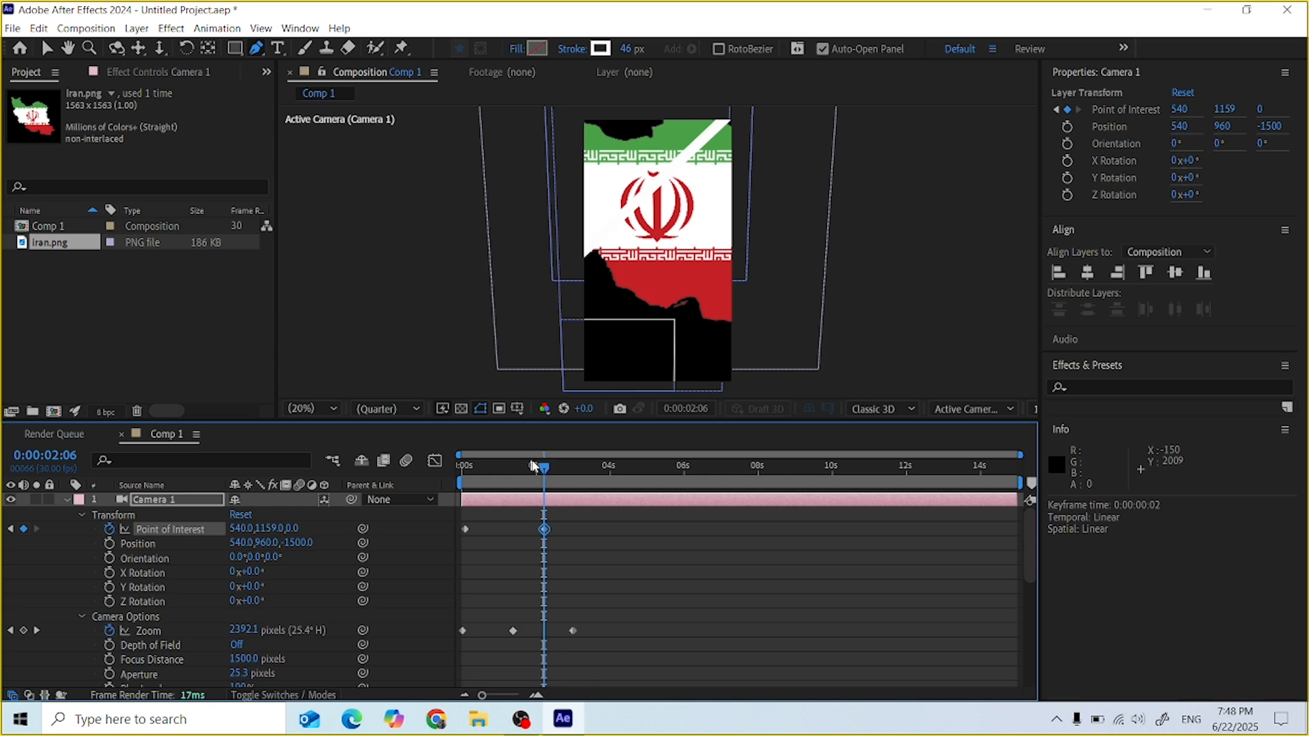
# Set Camera 1's Point of Interest X value to 651 at 0:00:03:06 and preview the animation from the start
pyautogui.moveTo(543, 471); pyautogui.dragTo(581, 469)
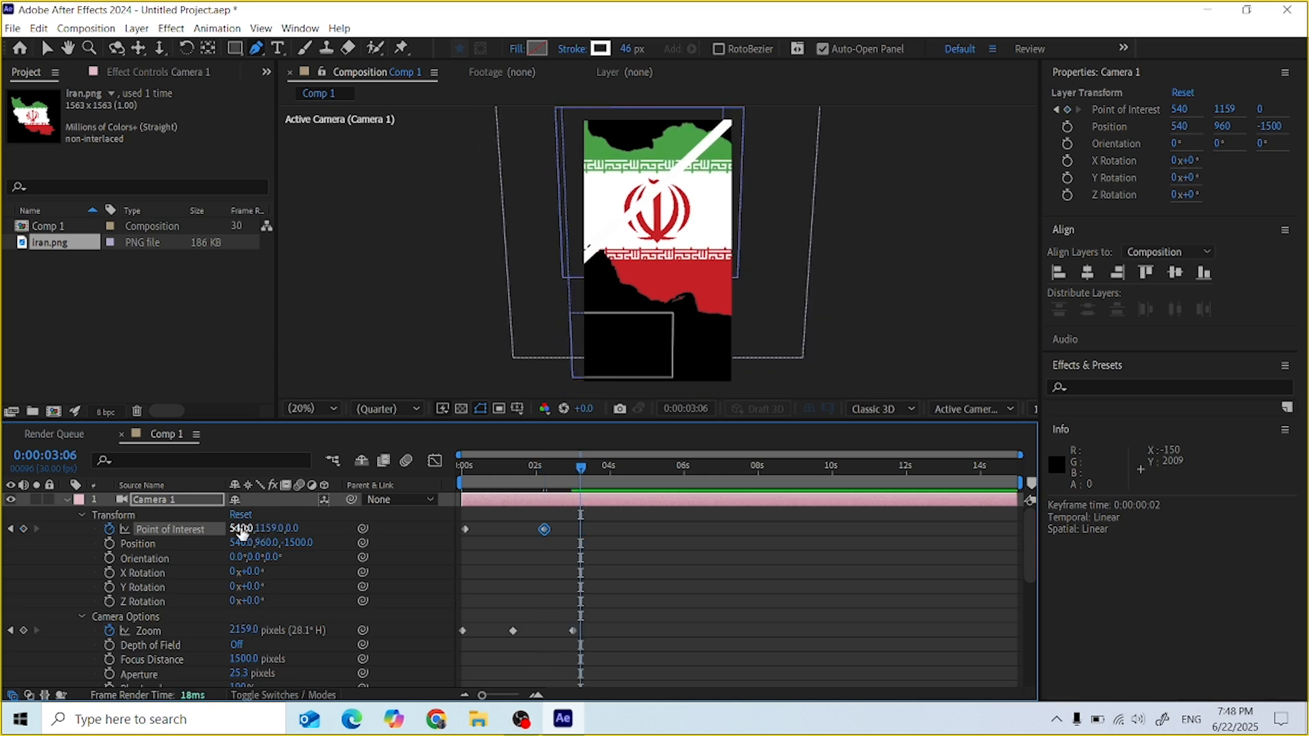
pyautogui.moveTo(240, 529); pyautogui.dragTo(325, 518)
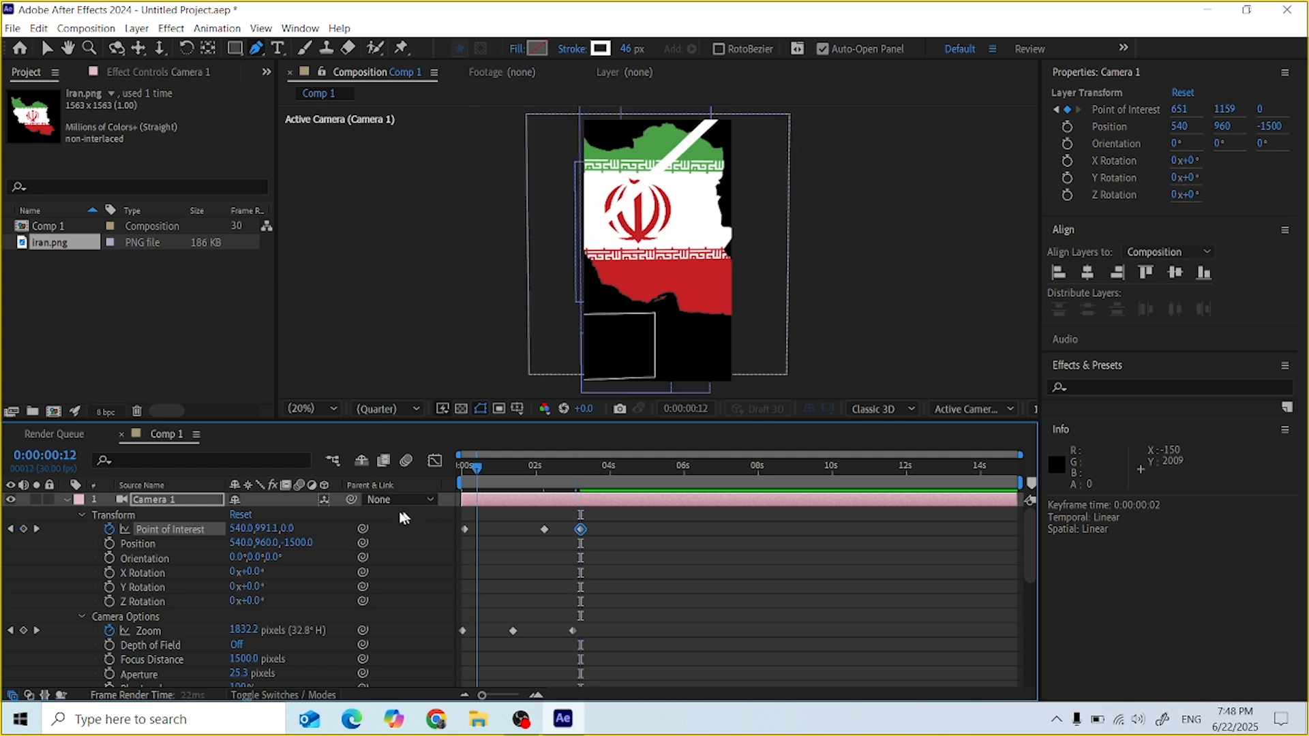
pyautogui.press('Home')
pyautogui.press('space')
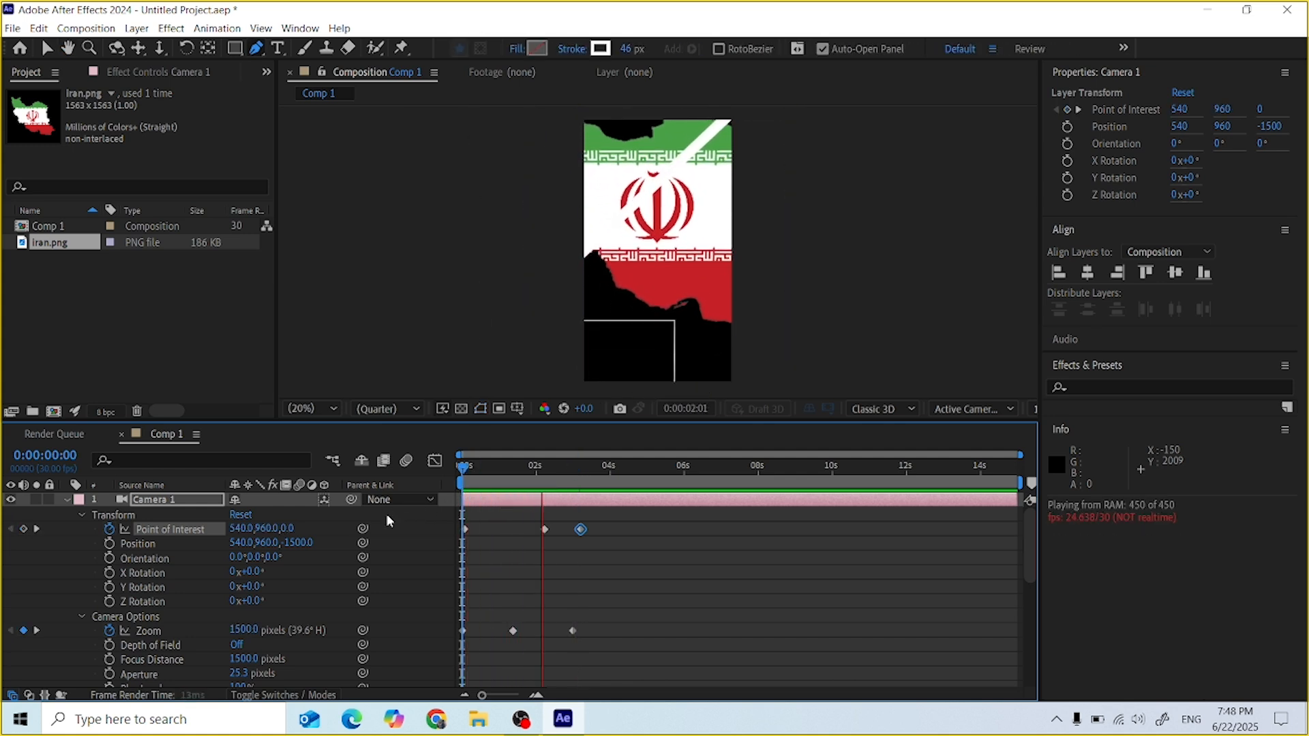
pyautogui.press('space')
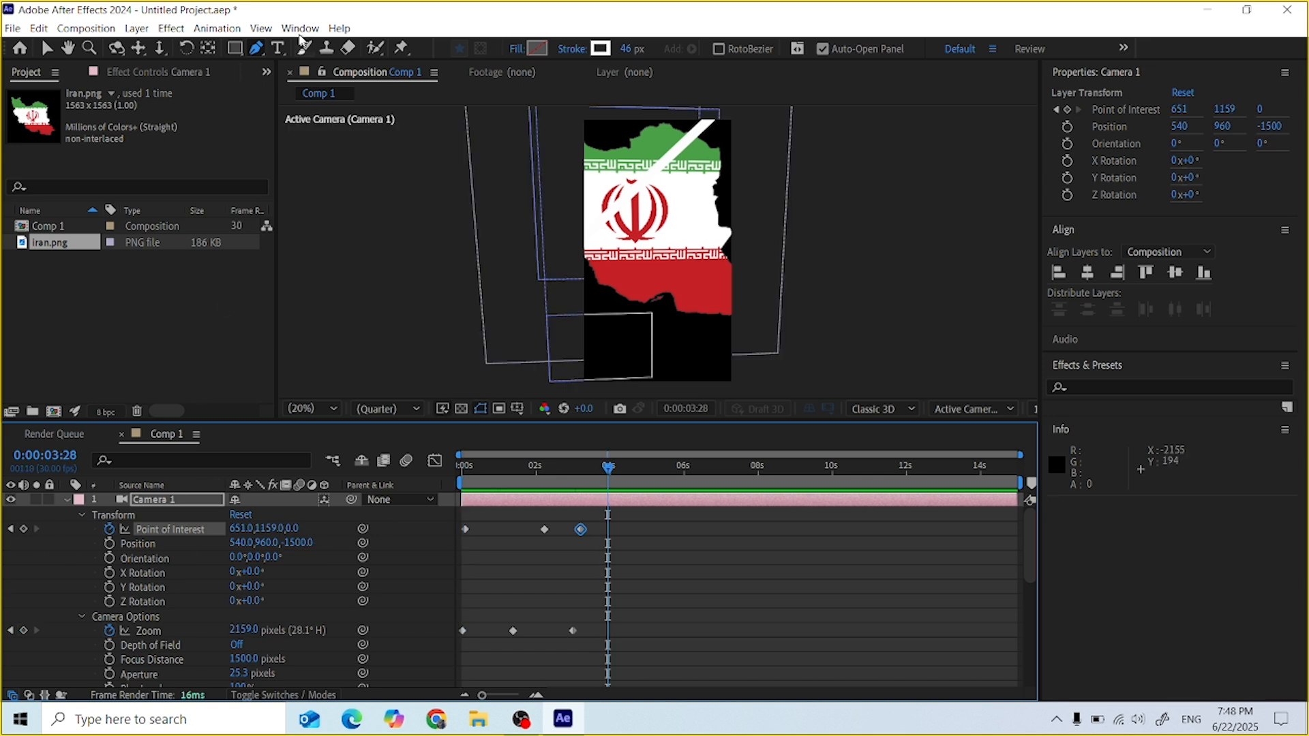
# Add a null object layer to Comp 1
pyautogui.click(137, 28)
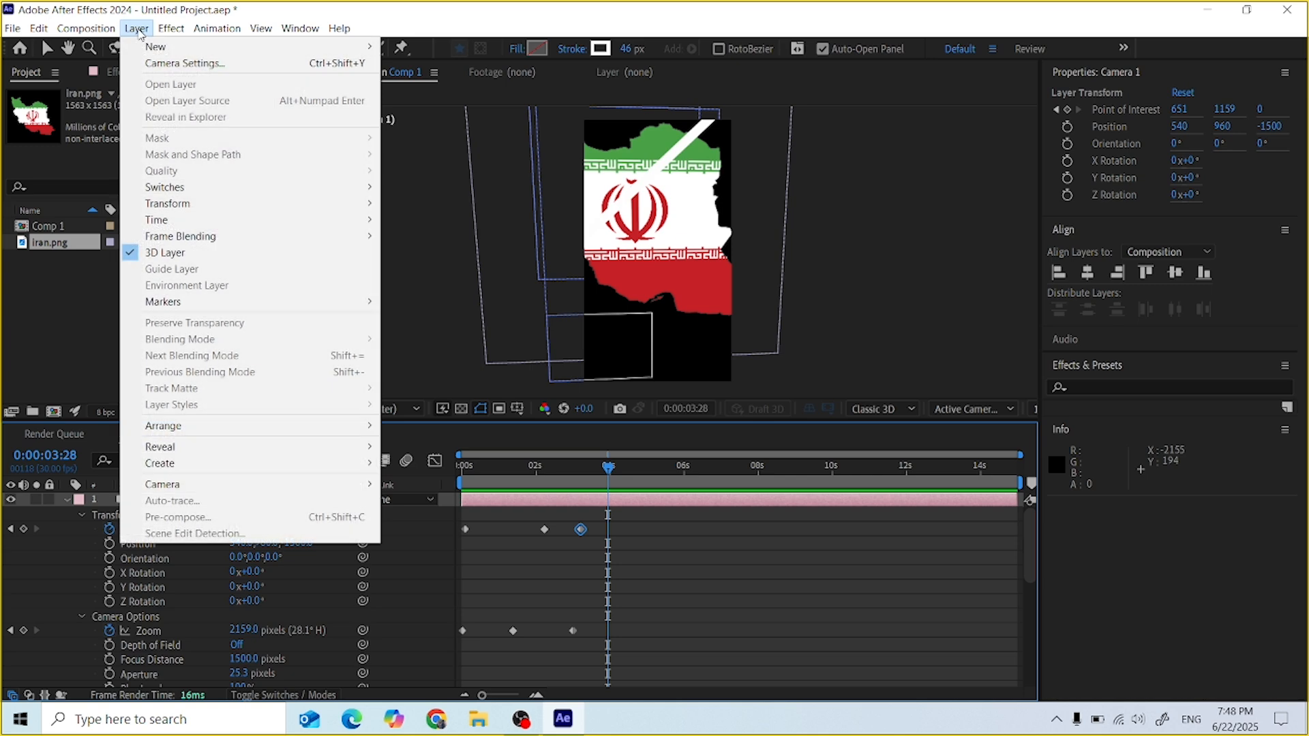
pyautogui.moveTo(193, 46)
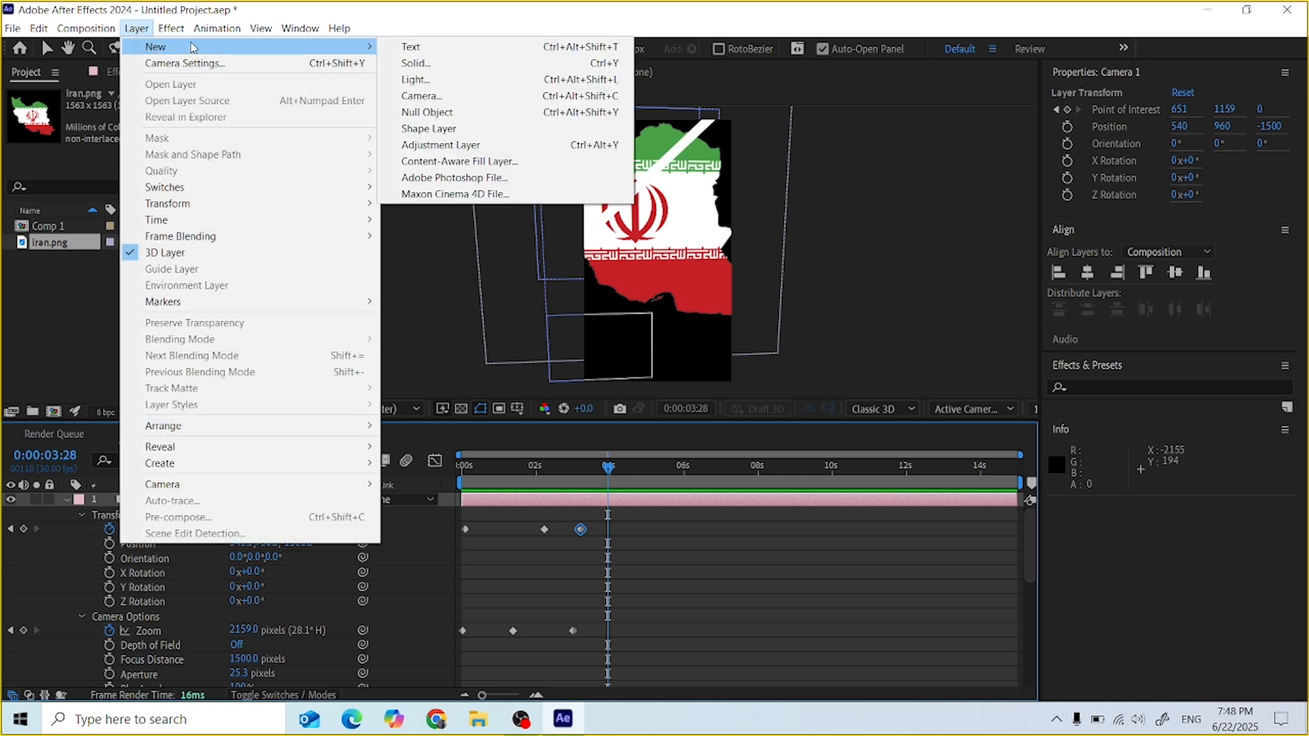
pyautogui.click(427, 113)
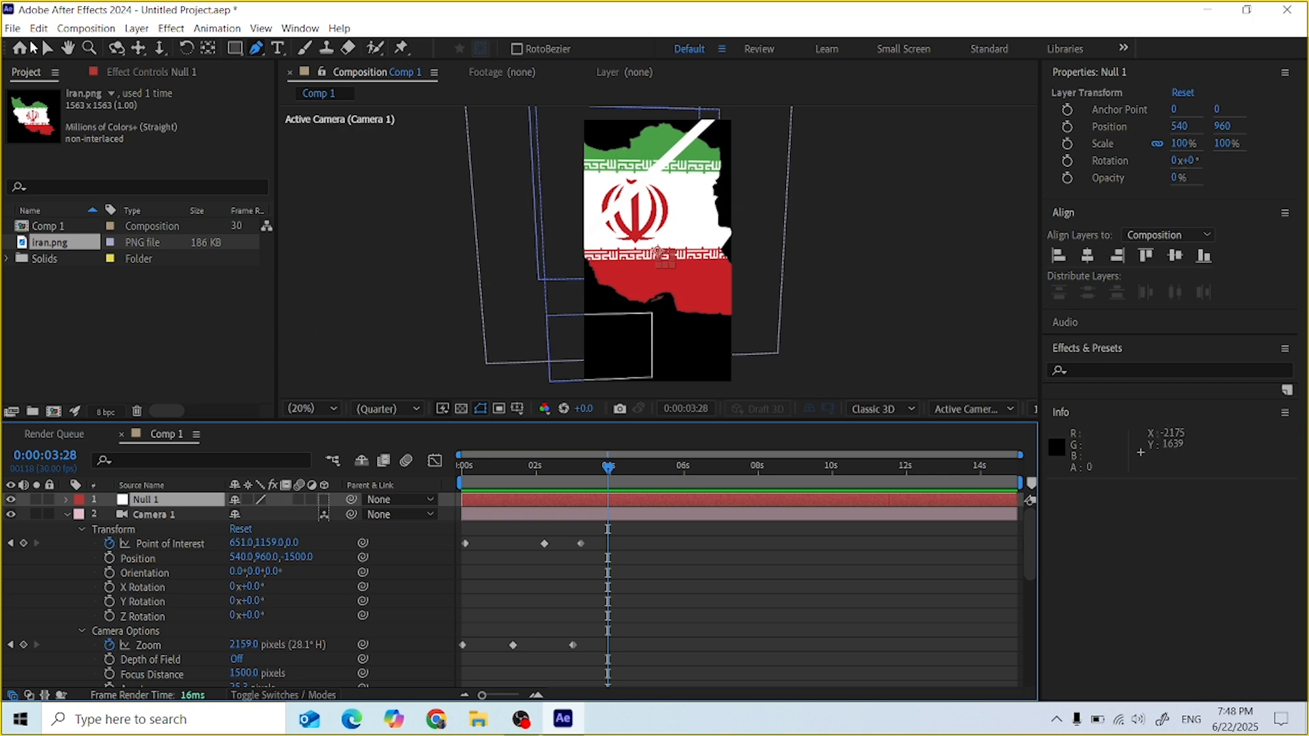
# Create a new composition with the UHD (4K) 3840x2160, 23.976 fps preset and display the grid over it
pyautogui.click(86, 29)
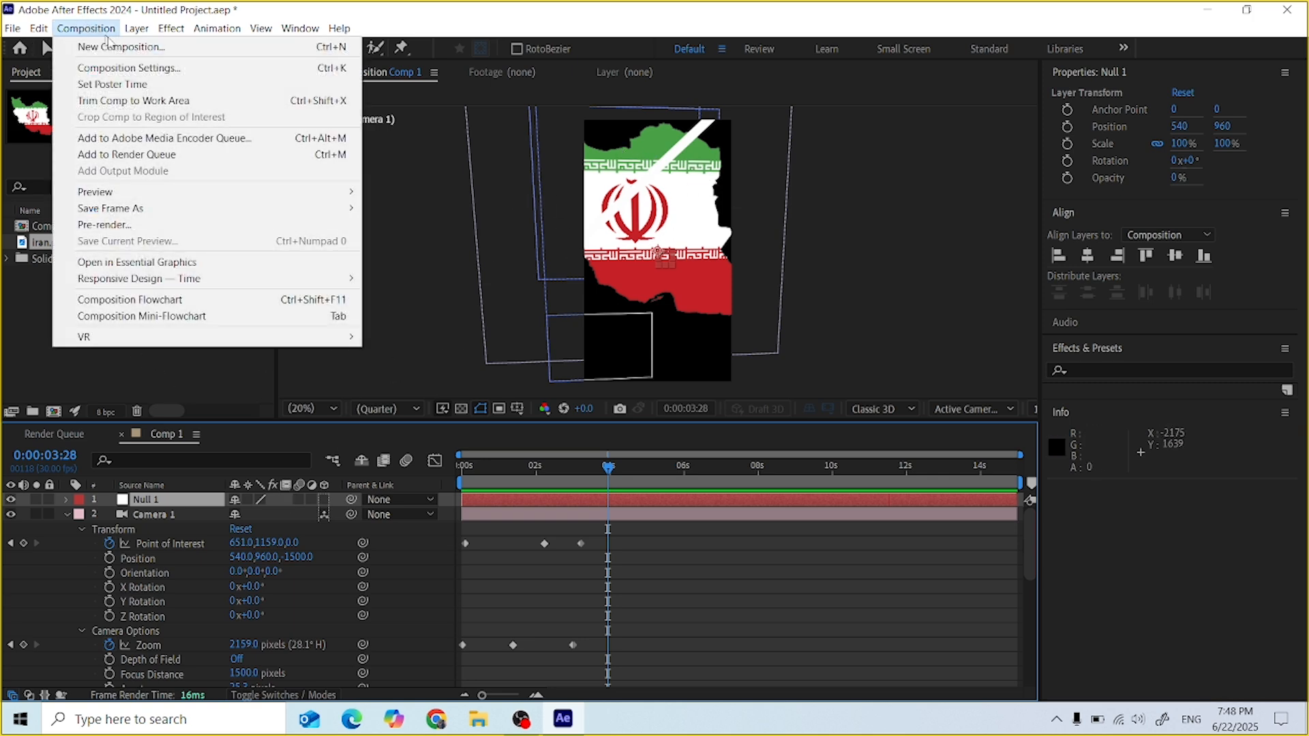
pyautogui.click(171, 46)
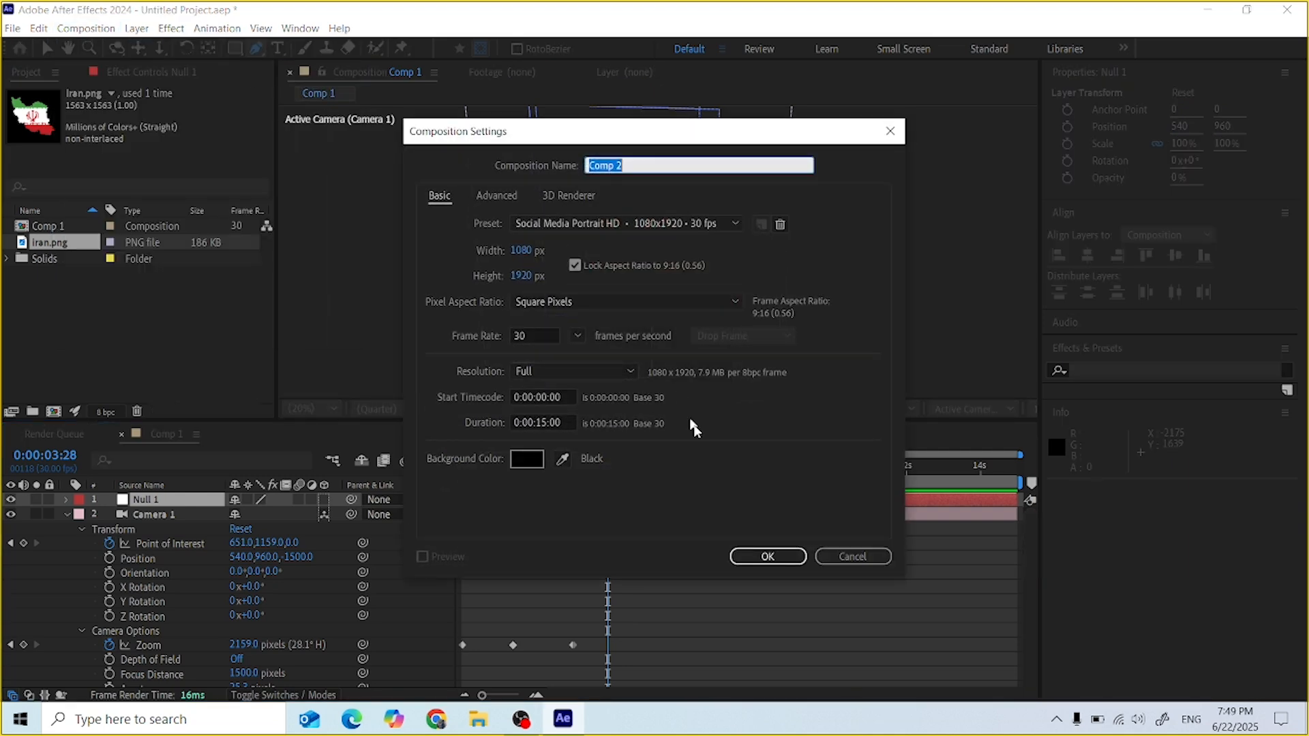
pyautogui.click(588, 230)
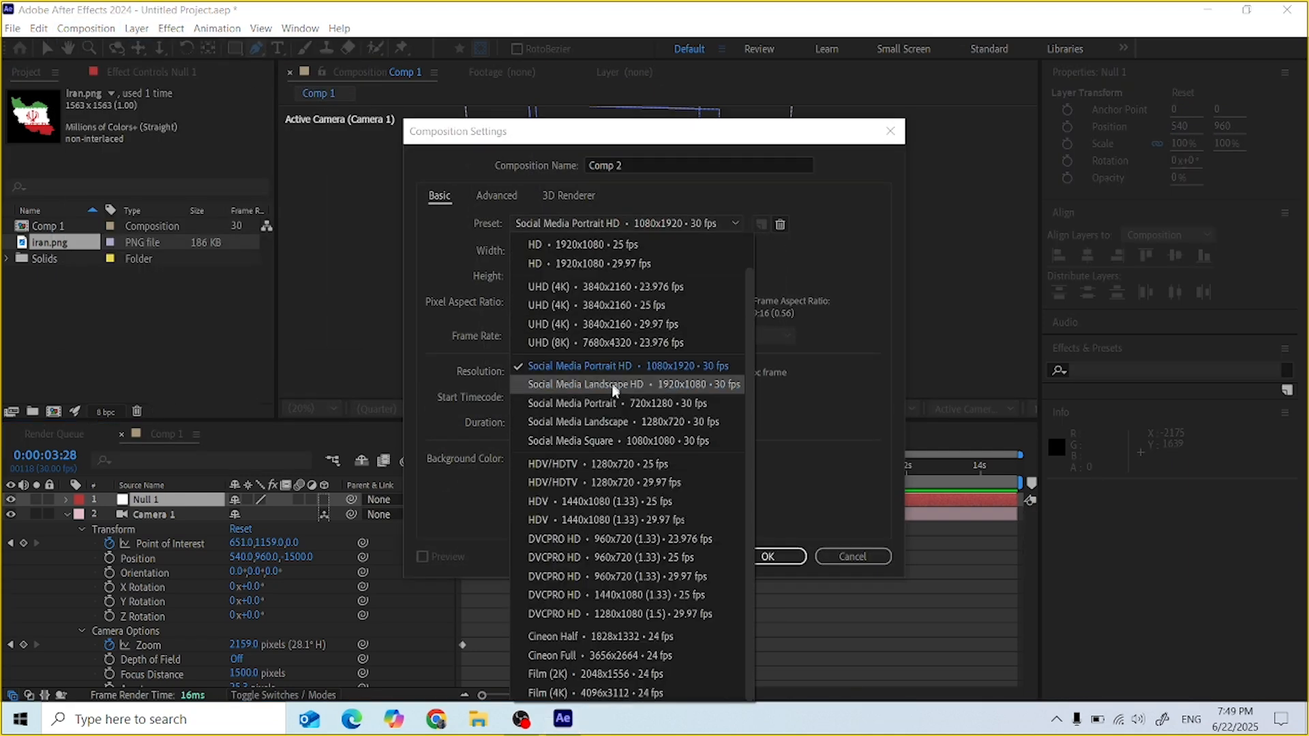
pyautogui.click(571, 286)
pyautogui.click(758, 558)
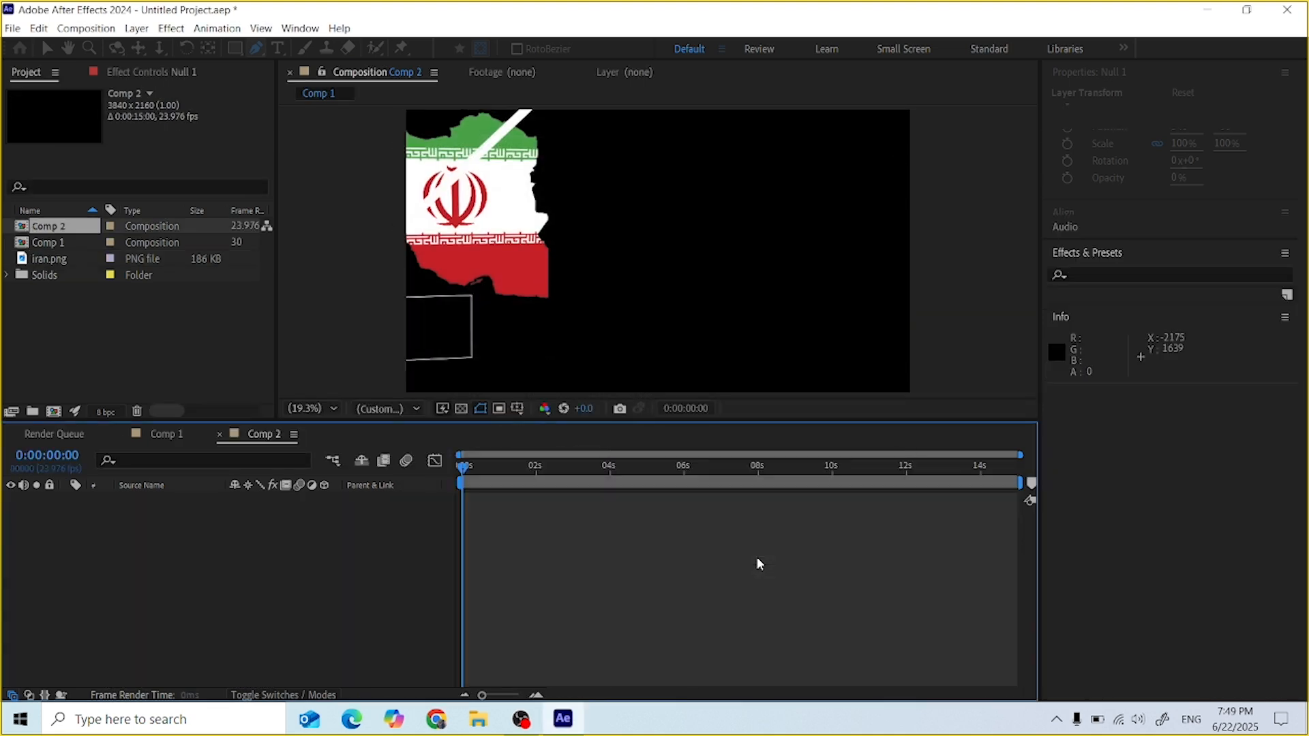
pyautogui.click(518, 409)
pyautogui.click(540, 466)
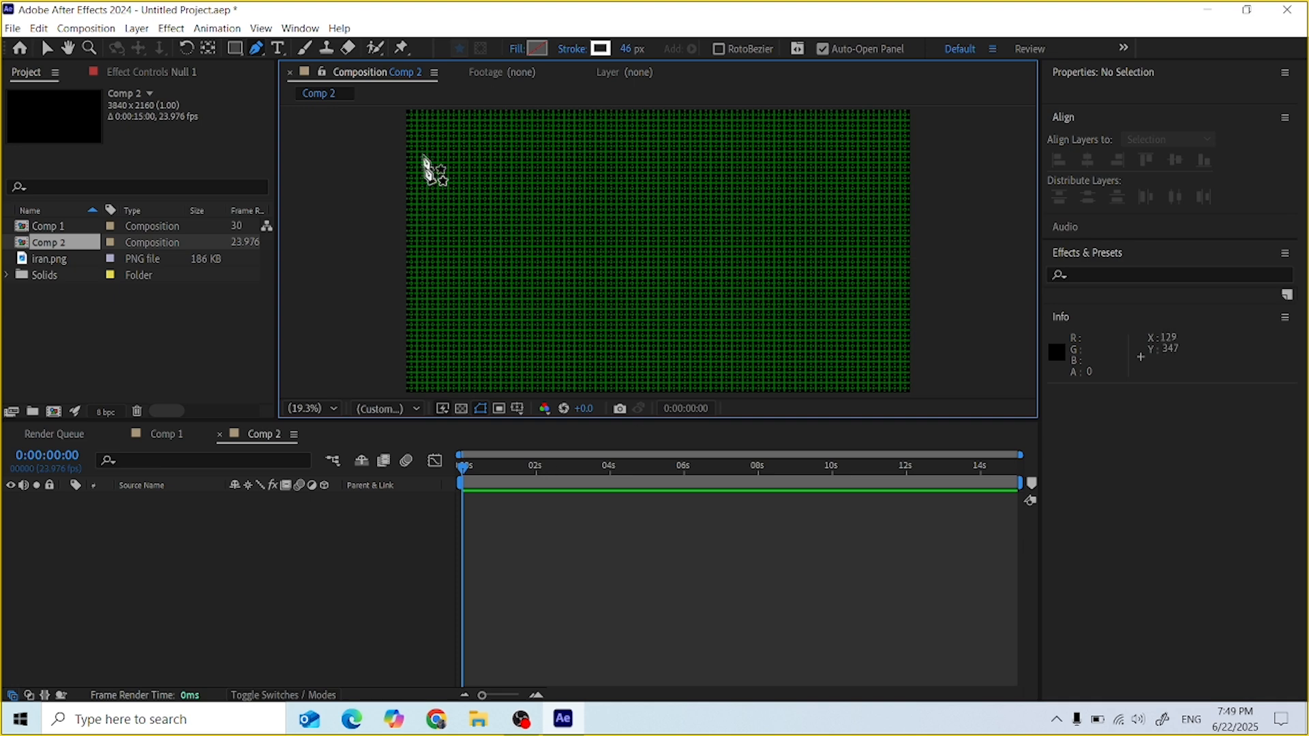
# Draw two rectangles on separate shape layers in the composition's upper half, about 426 x 540 px at left and 524 x 545 px at right
pyautogui.press('q')
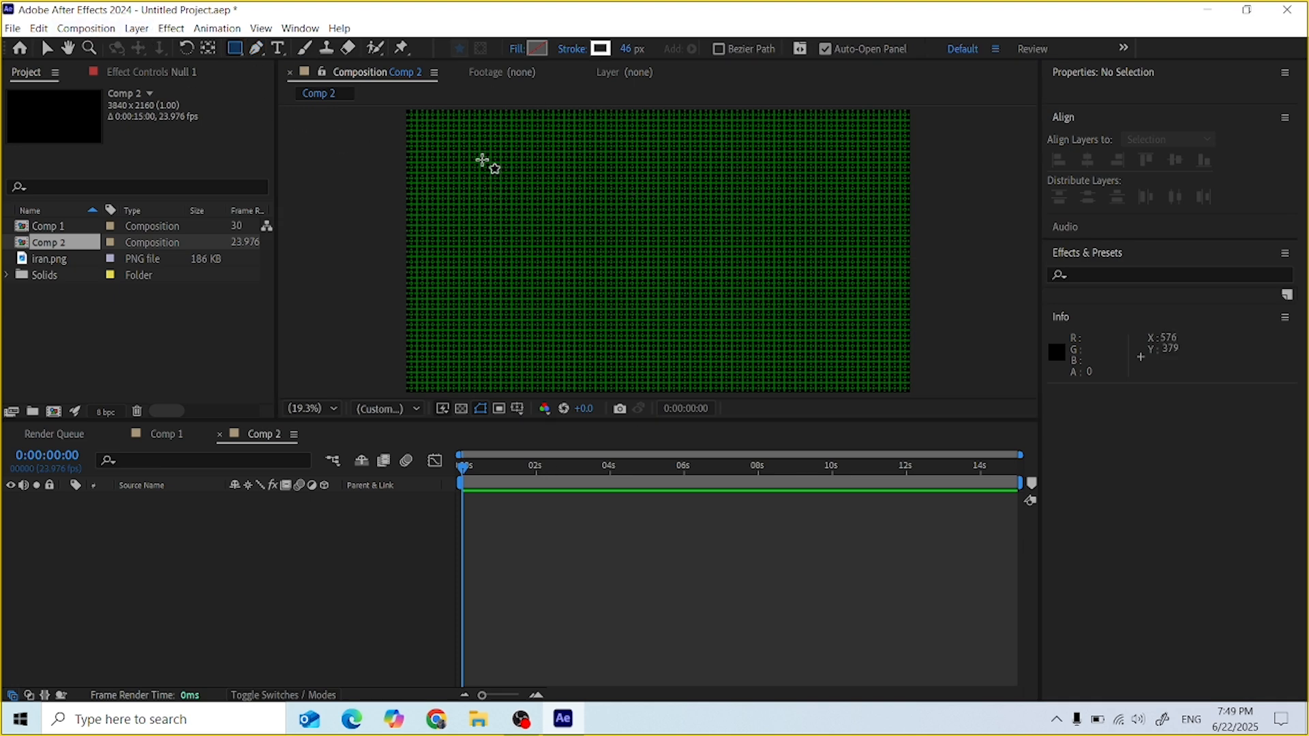
pyautogui.moveTo(482, 159); pyautogui.dragTo(546, 234)
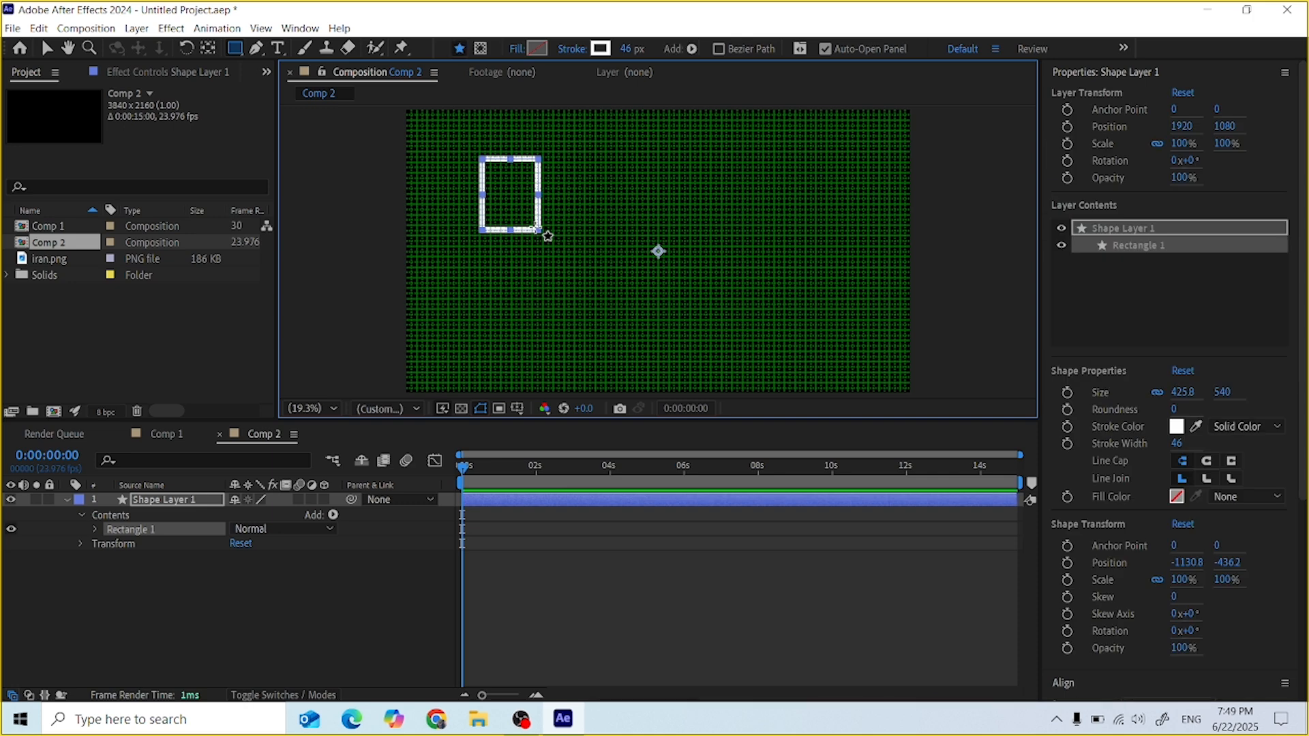
pyautogui.click(210, 586)
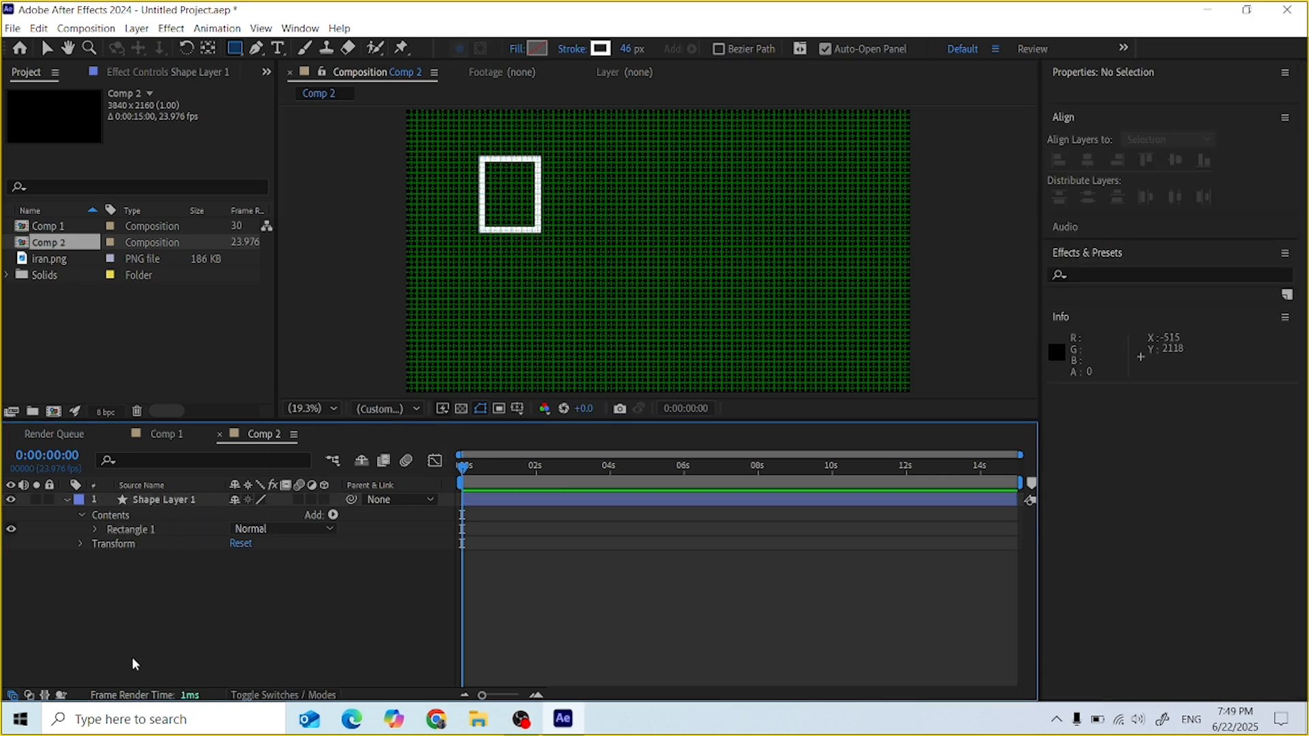
pyautogui.moveTo(712, 164)
pyautogui.mouseDown()
pyautogui.moveTo(784, 281)
pyautogui.moveTo(784, 235)
pyautogui.mouseUp()
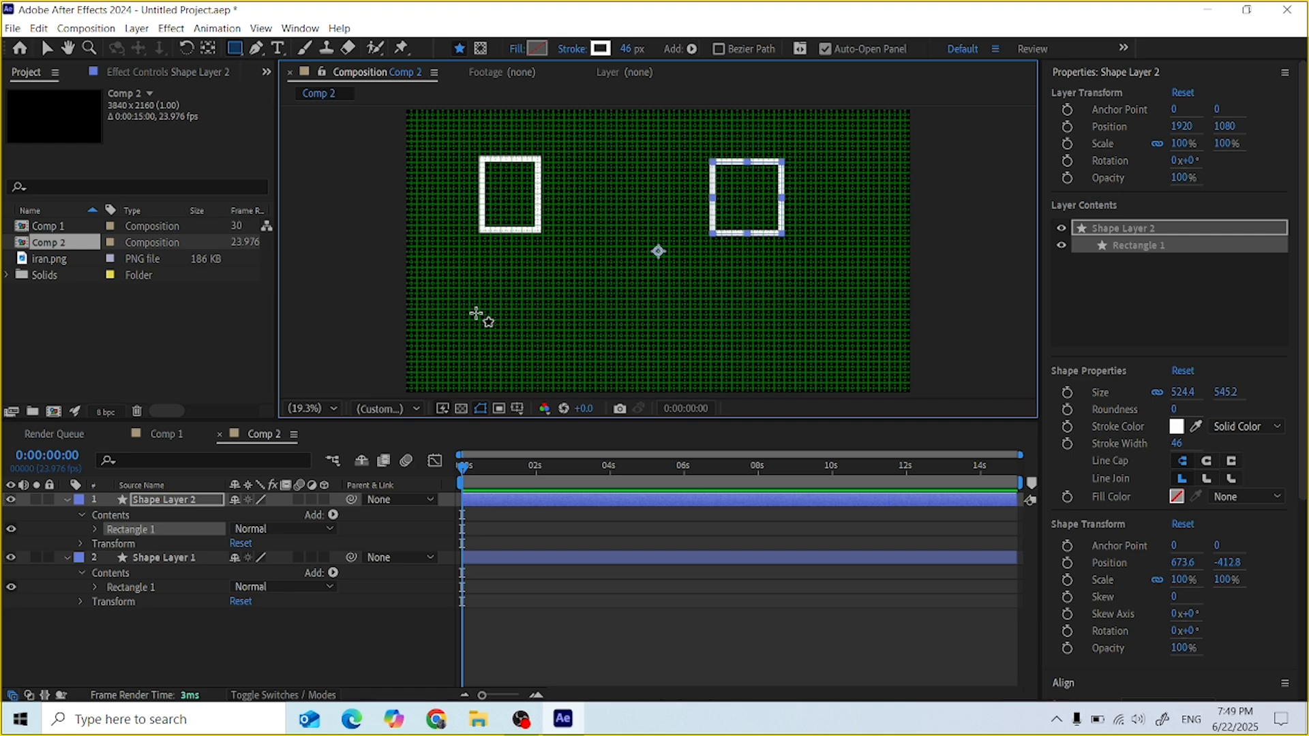
# Create a third shape layer and draw two rectangles in the composition's lower half, about 550 x 499 px and 524 x 571 px
pyautogui.click(377, 613)
pyautogui.click(489, 312)
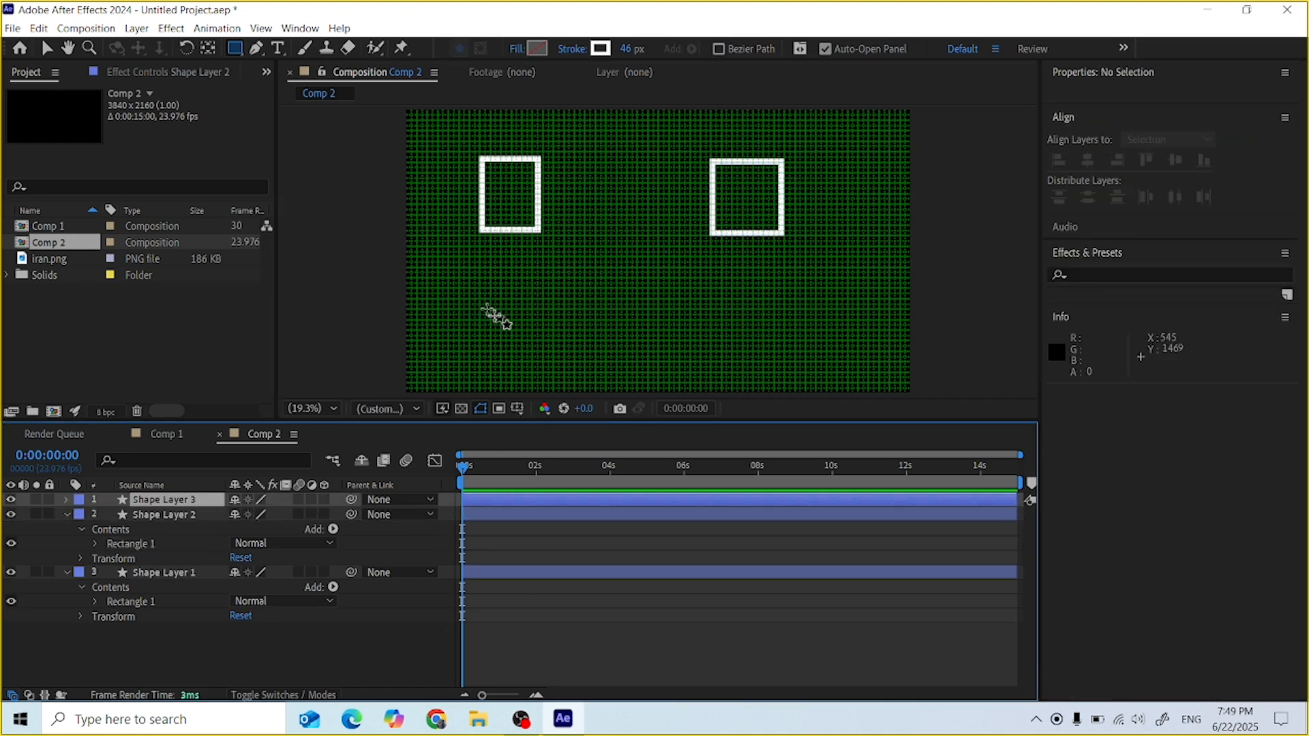
pyautogui.moveTo(490, 313); pyautogui.dragTo(550, 369)
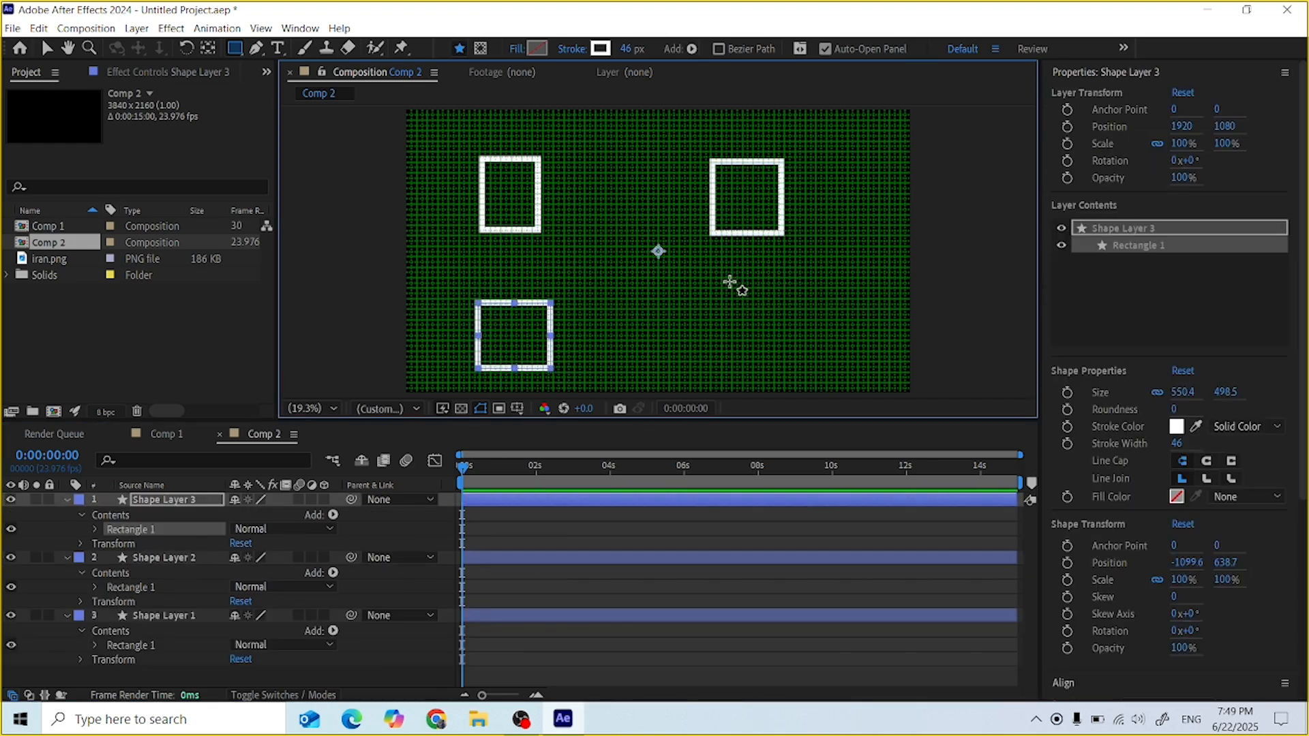
pyautogui.moveTo(730, 282); pyautogui.dragTo(799, 359)
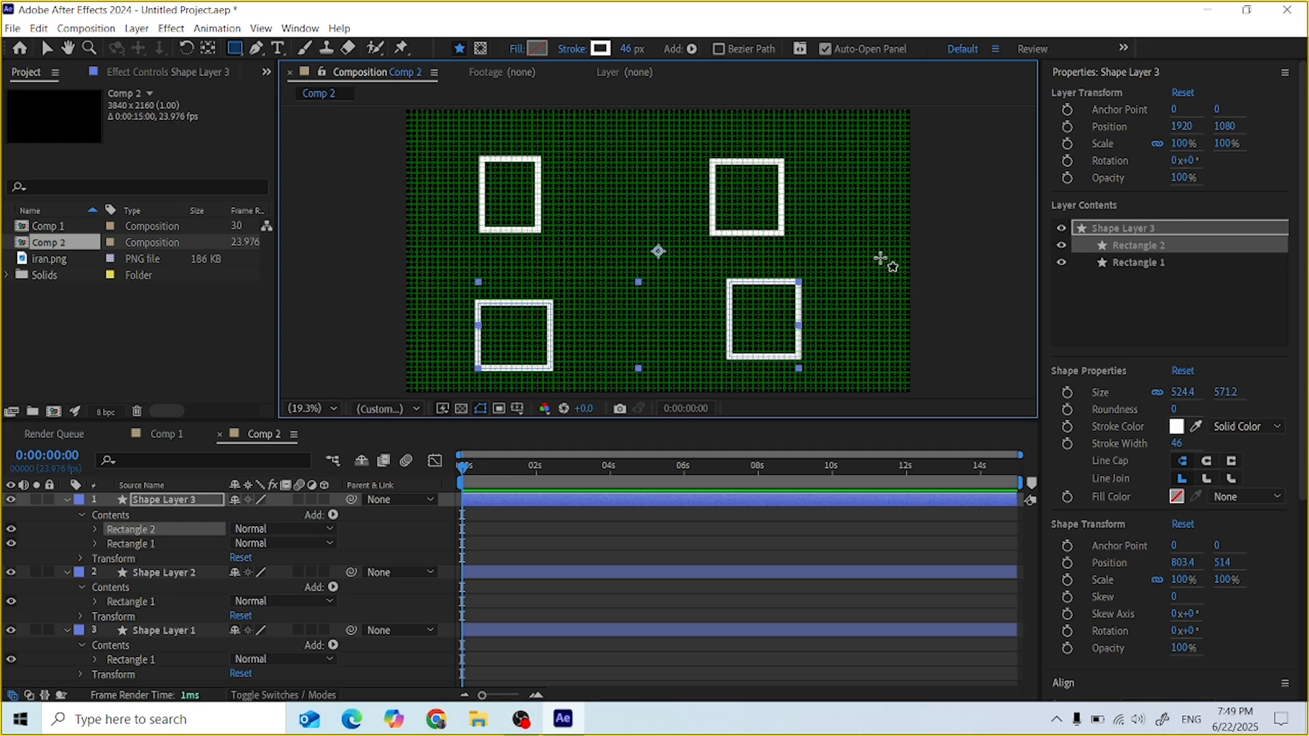
# Add a null object layer to Comp 2
pyautogui.click(137, 30)
pyautogui.moveTo(149, 46)
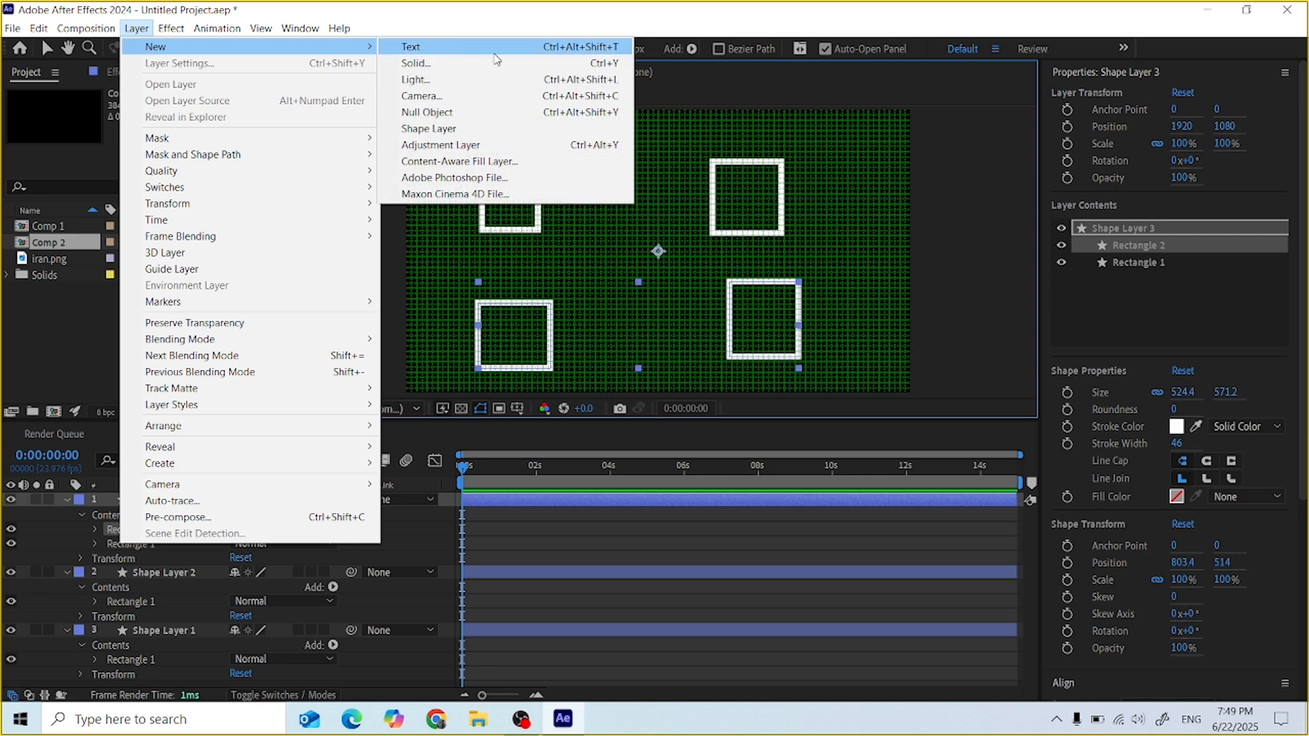
pyautogui.click(427, 113)
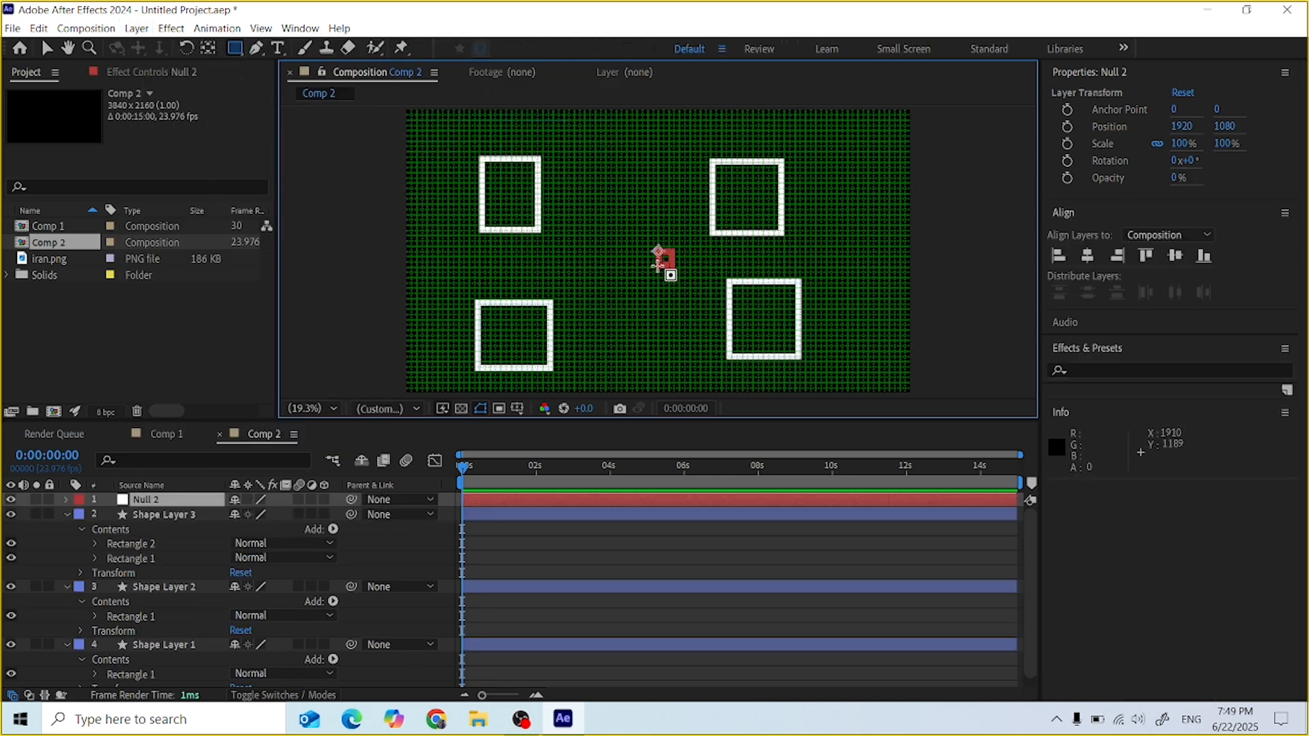
# Parent Shape Layer 1, Shape Layer 2 and Shape Layer 3 to the Null 2 layer
pyautogui.click(66, 500)
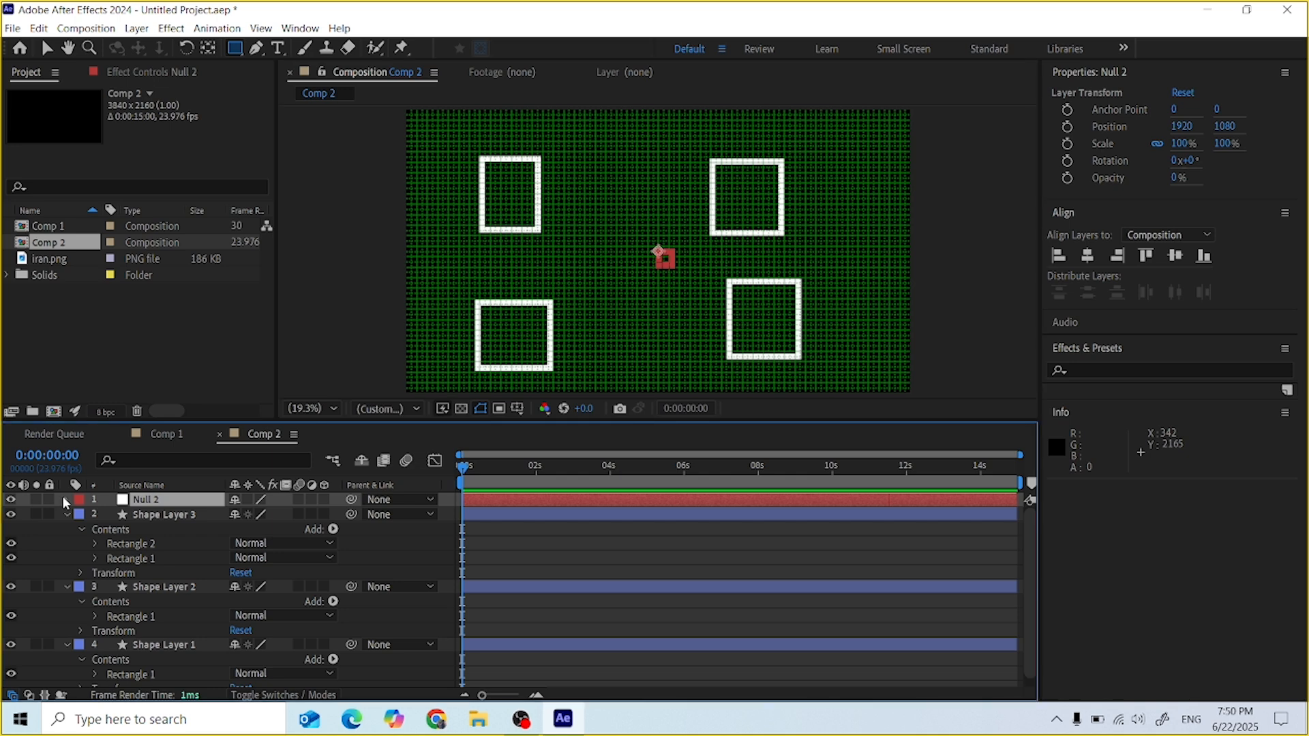
pyautogui.click(66, 499)
pyautogui.click(182, 648)
pyautogui.click(174, 514)
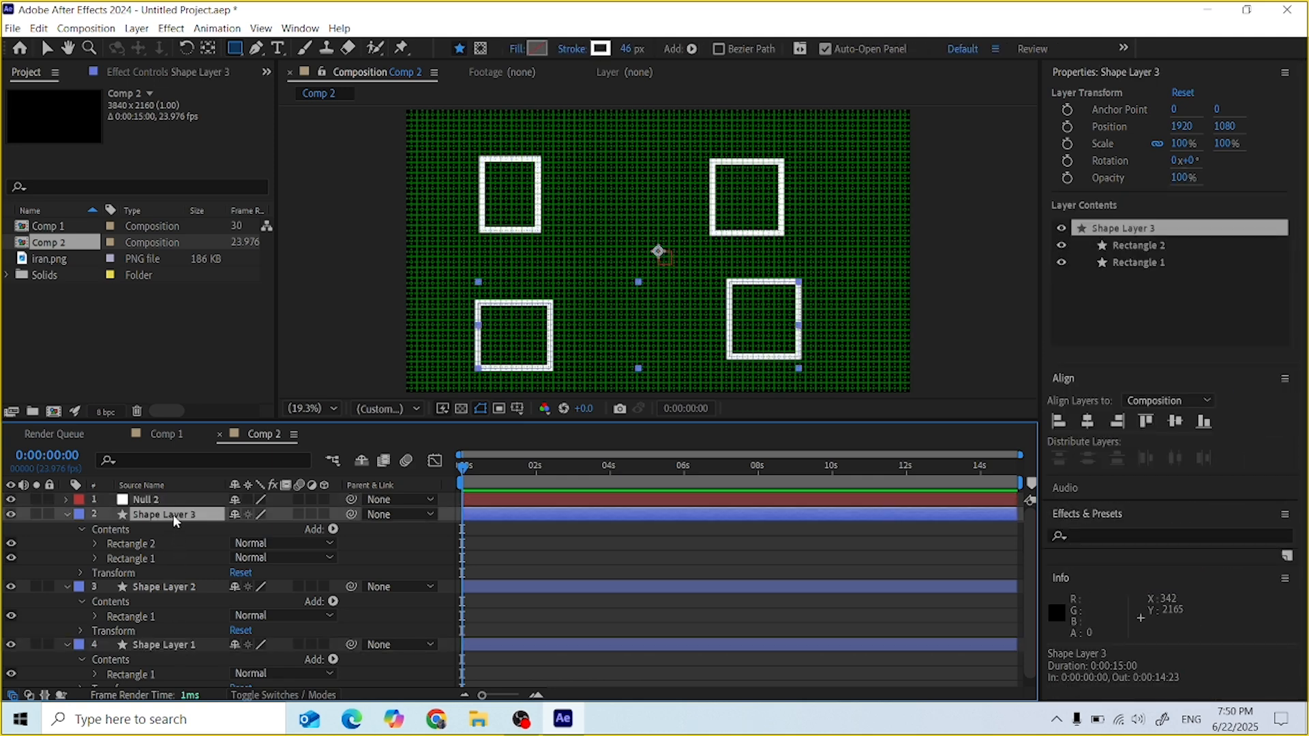
pyautogui.keyDown('shift'); pyautogui.click(174, 645); pyautogui.keyUp('shift')
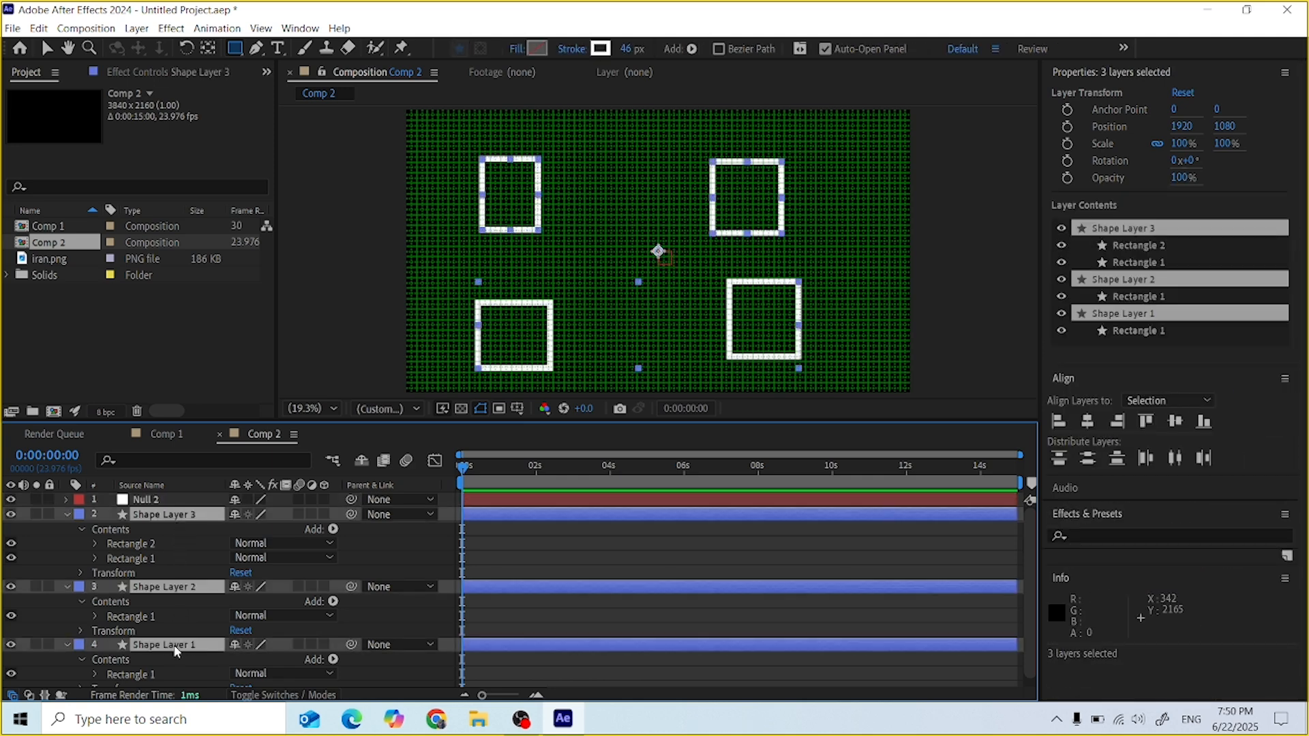
pyautogui.click(396, 587)
pyautogui.click(405, 624)
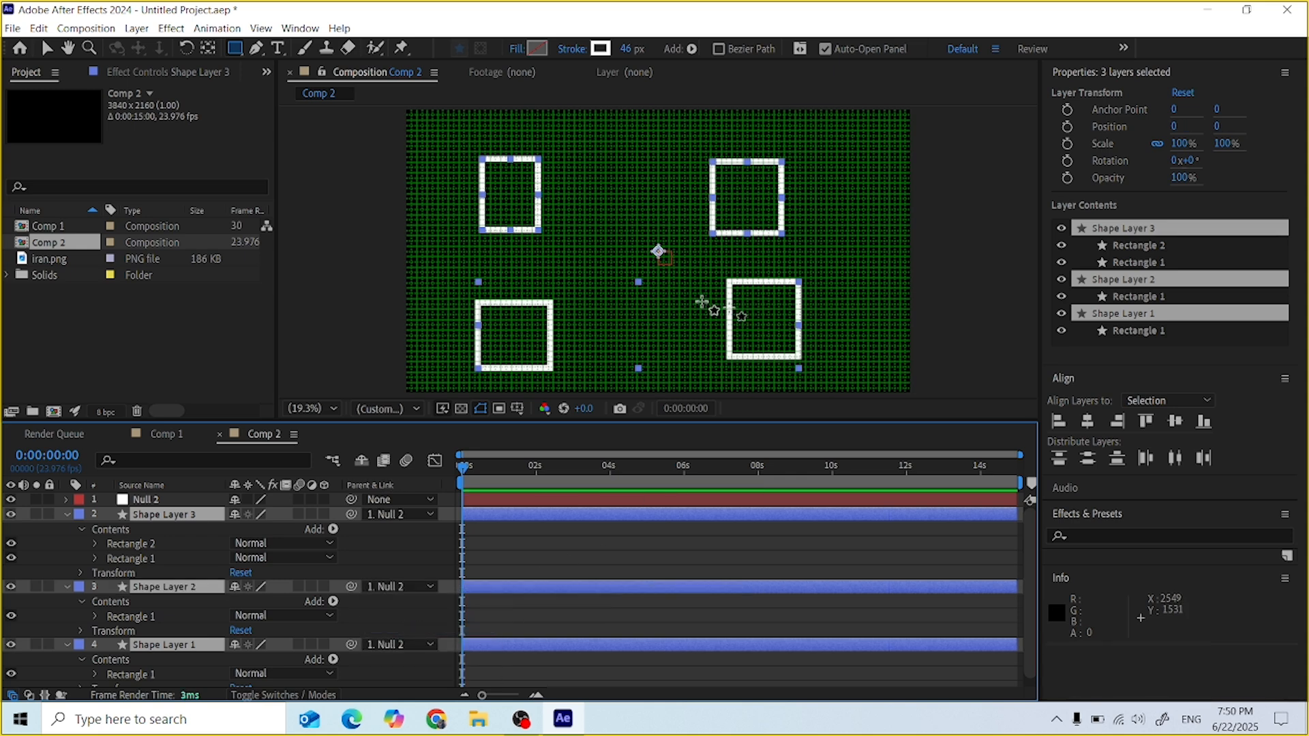
# Animate Null 2's Position with a keyframe at 0:00:00:00 and another at 0:00:02:16 set to 2376, 1080
pyautogui.click(65, 501)
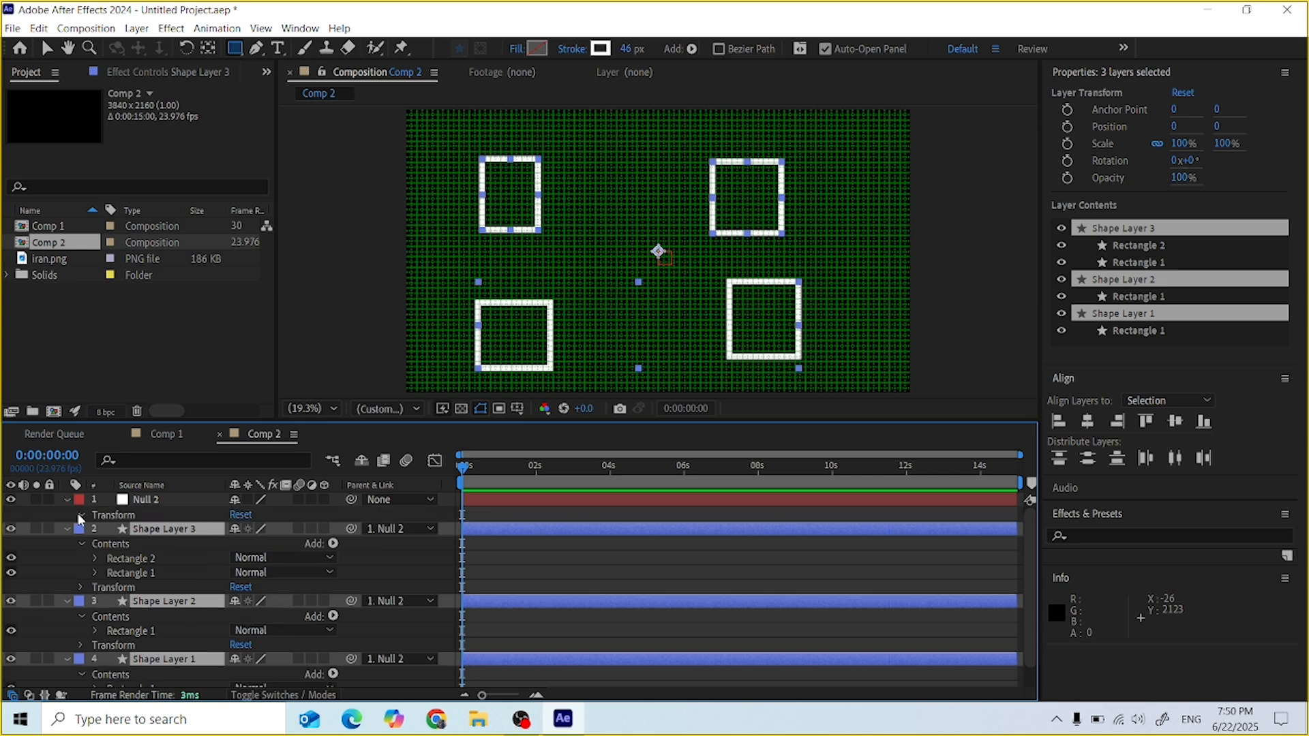
pyautogui.click(81, 515)
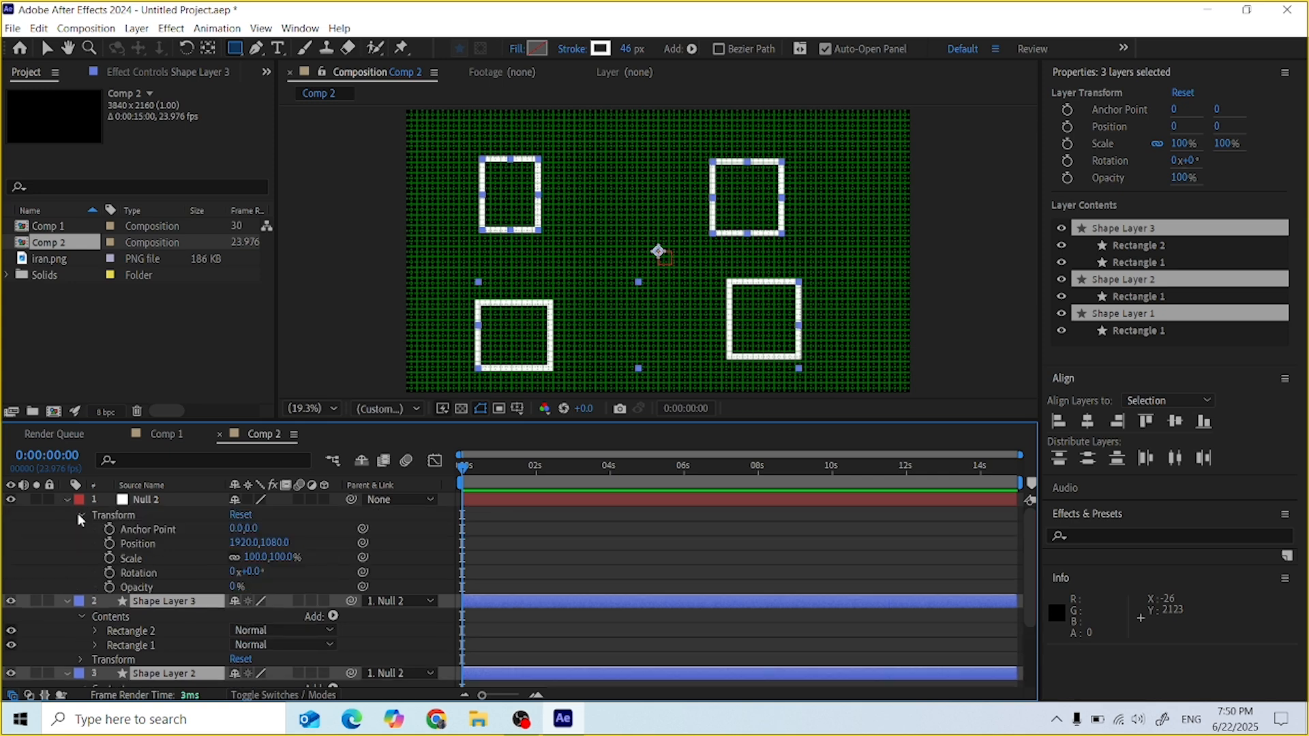
pyautogui.click(108, 544)
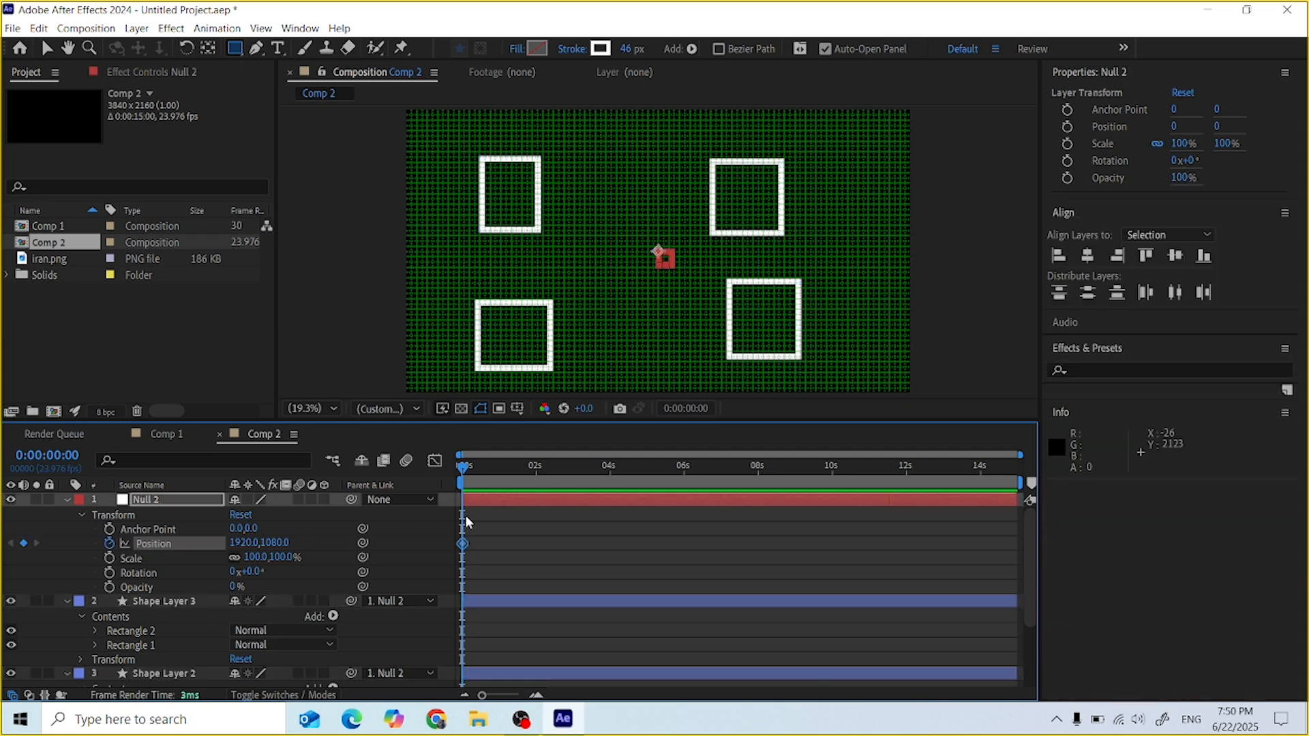
pyautogui.moveTo(462, 467); pyautogui.dragTo(561, 467)
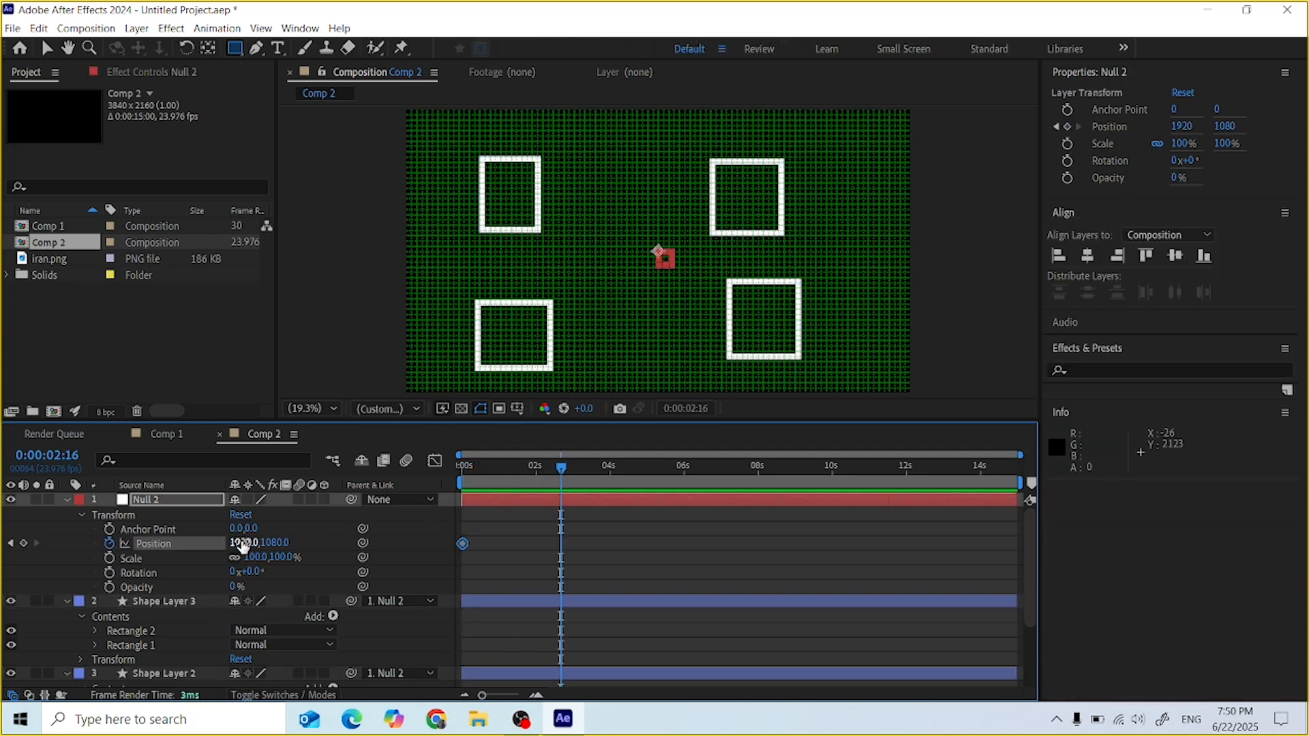
pyautogui.moveTo(240, 543); pyautogui.dragTo(619, 532)
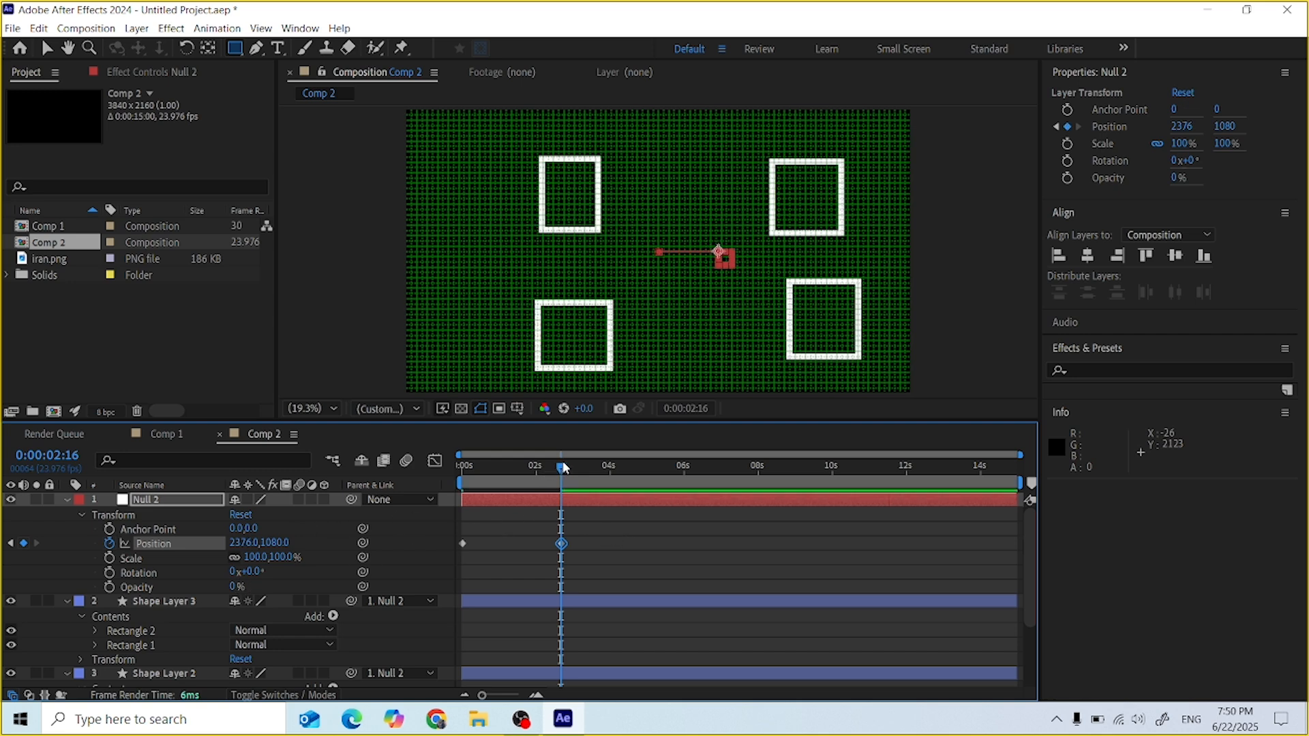
# Animate Null 2's Scale with a keyframe at 0:00:00:00 and another at 0:00:02:17 set to 129%
pyautogui.moveTo(563, 469); pyautogui.dragTo(462, 469)
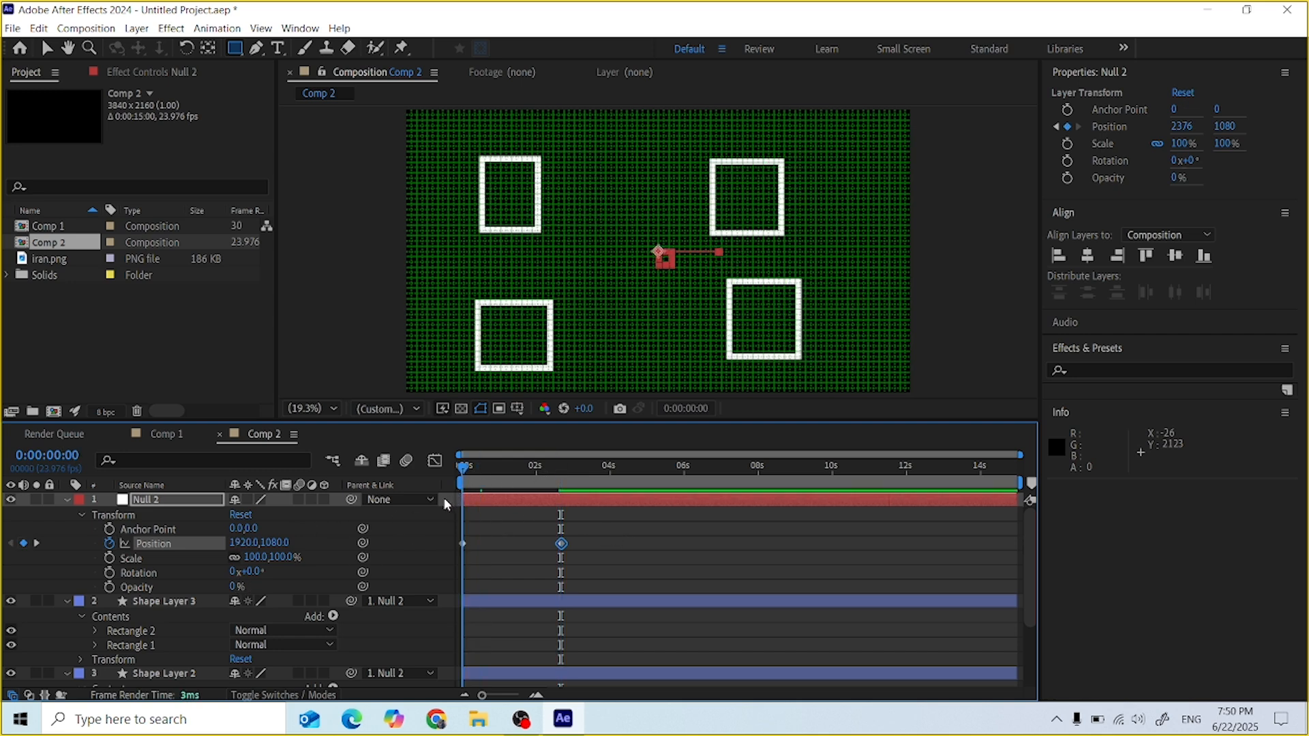
pyautogui.click(109, 558)
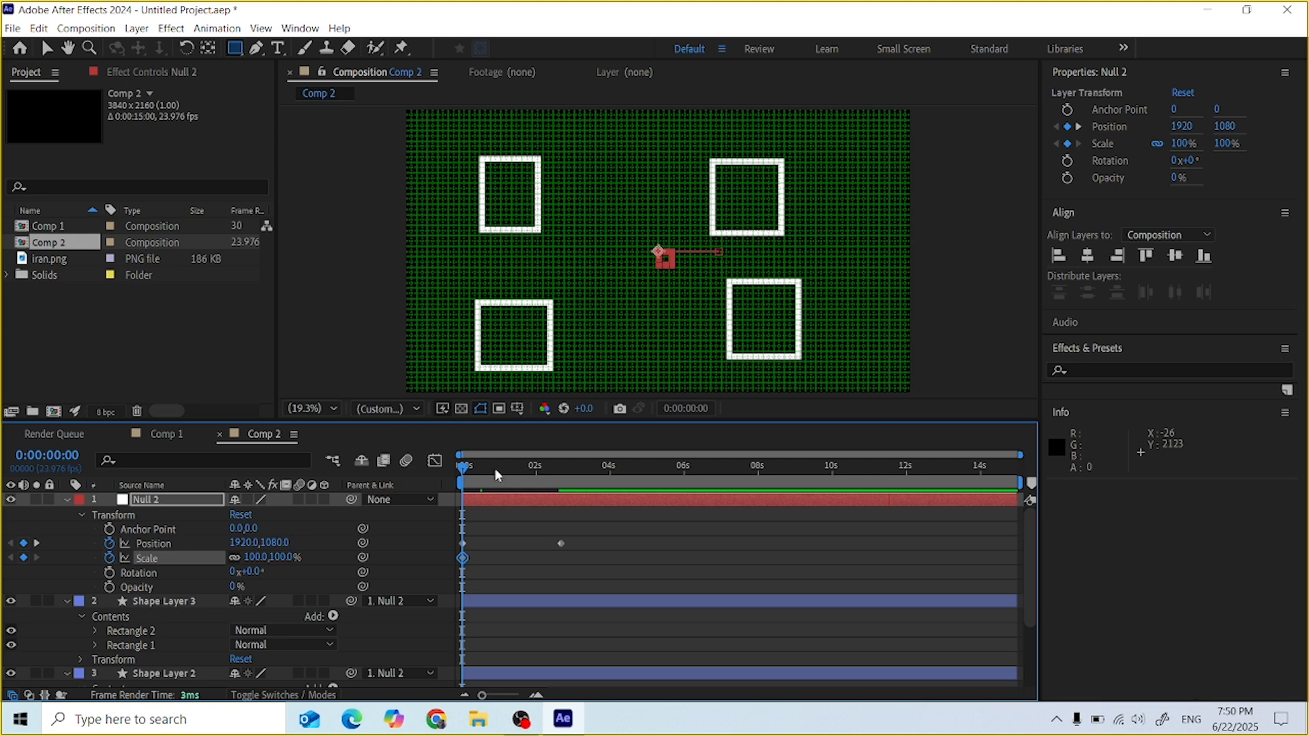
pyautogui.moveTo(469, 475); pyautogui.dragTo(562, 475)
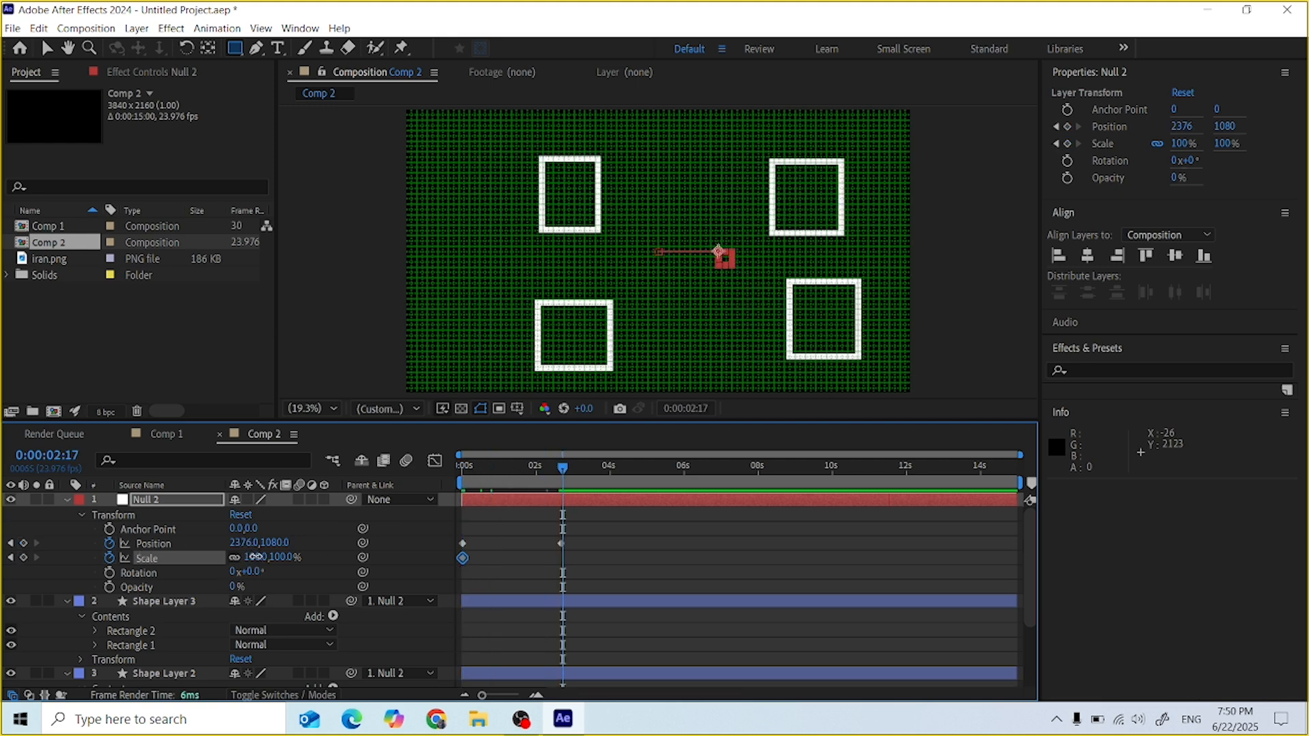
pyautogui.moveTo(257, 556)
pyautogui.mouseDown()
pyautogui.moveTo(340, 548)
pyautogui.moveTo(278, 553)
pyautogui.mouseUp()
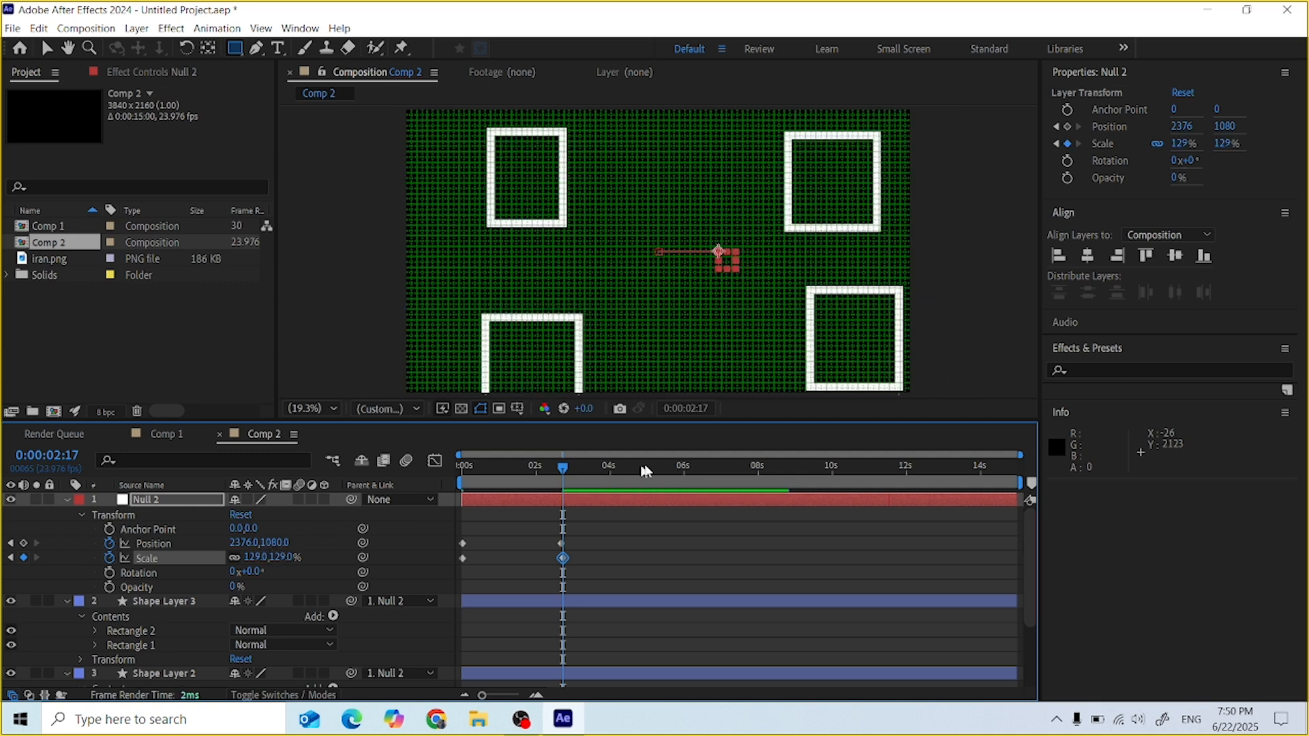
# Animate Null 2's Rotation with a keyframe at 0:00:00:00 and another at 0:00:02:17 set to 208°
pyautogui.moveTo(565, 469); pyautogui.dragTo(614, 469)
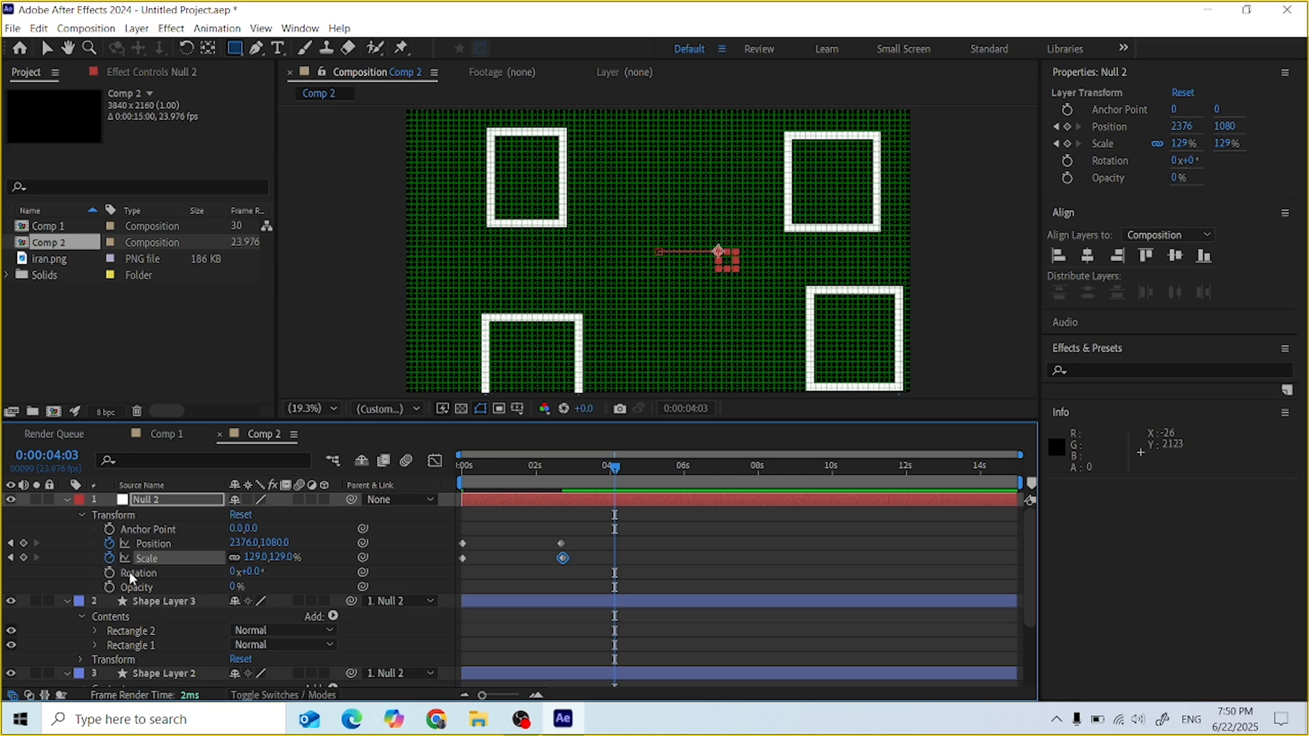
pyautogui.press('Home')
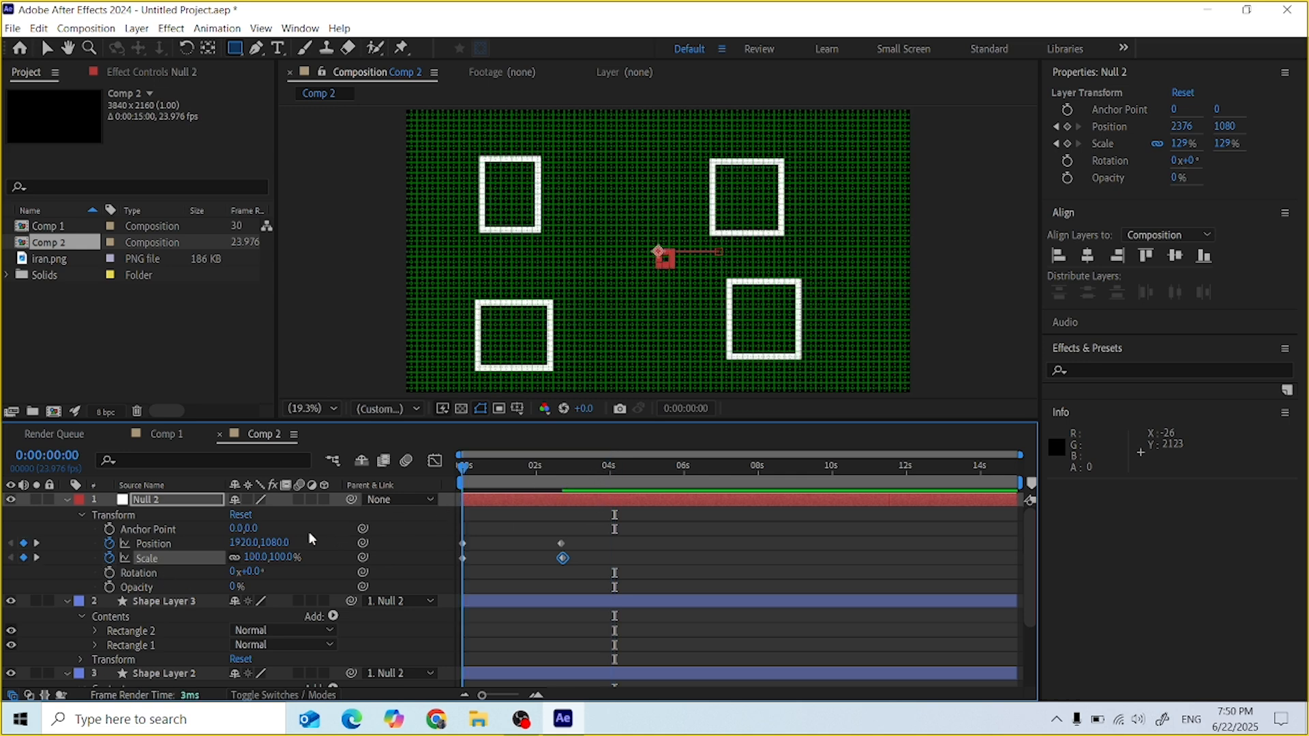
pyautogui.click(109, 572)
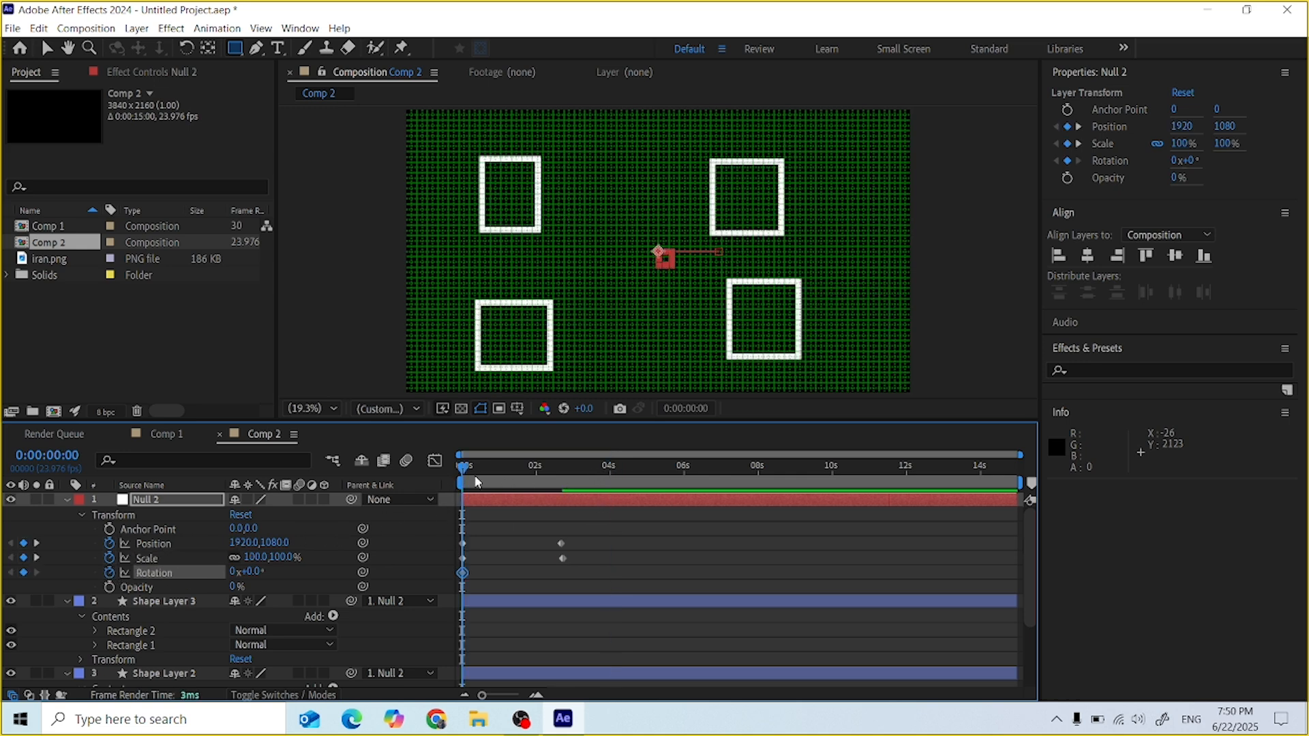
pyautogui.moveTo(461, 469); pyautogui.dragTo(562, 469)
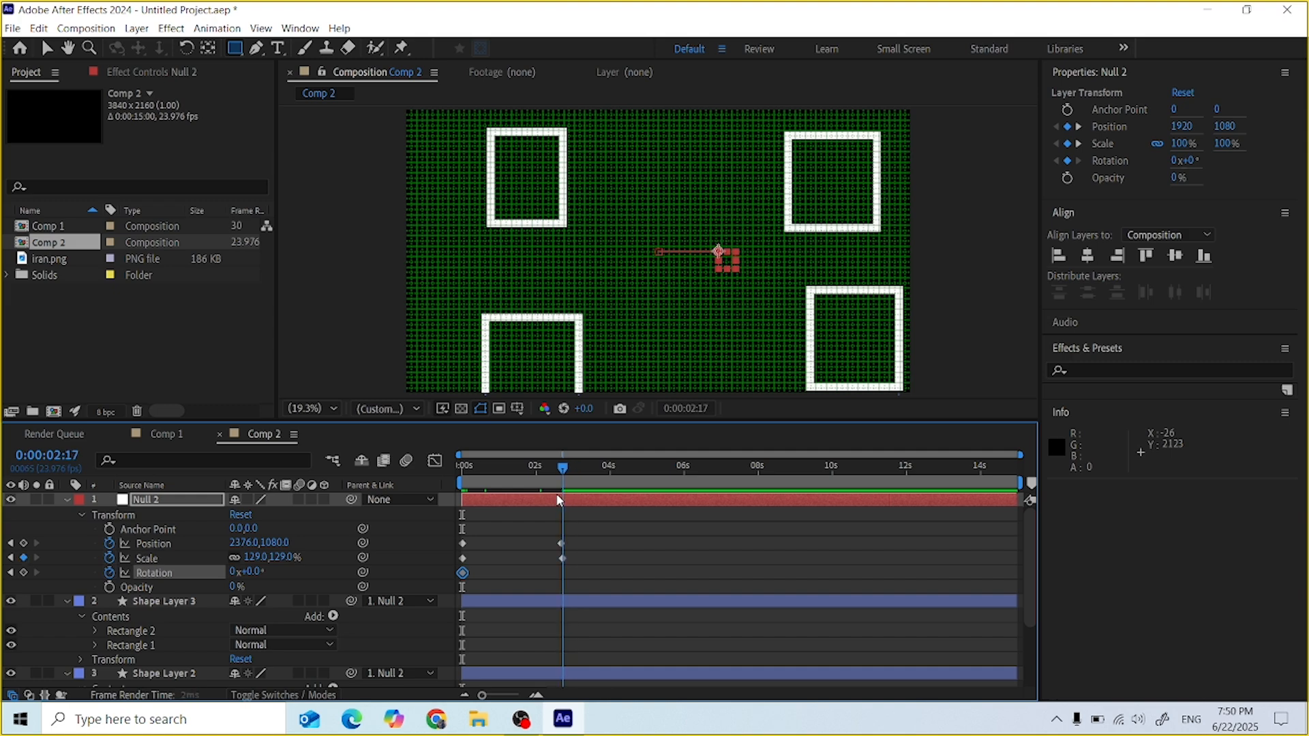
pyautogui.moveTo(253, 571); pyautogui.dragTo(393, 533)
pyautogui.click(392, 533)
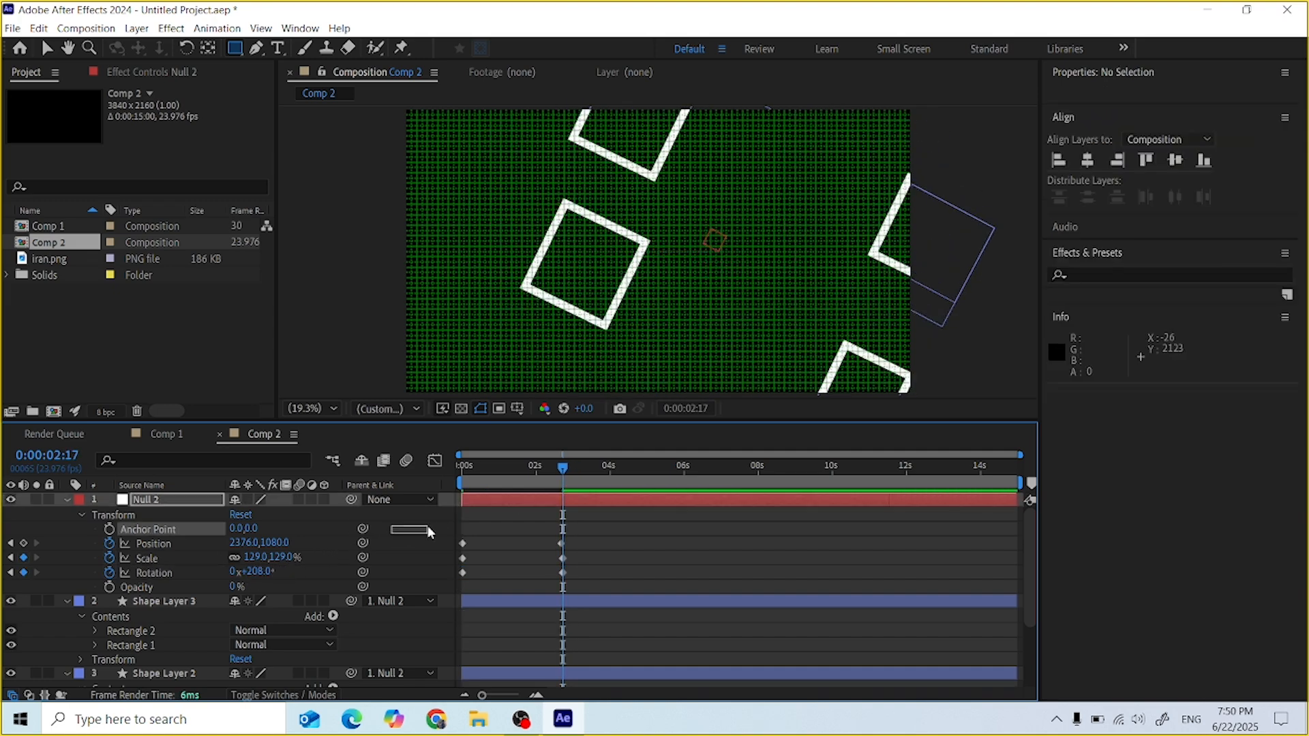
pyautogui.click(444, 519)
# Preview the null-driven animation of the rectangles from the start of Comp 2
pyautogui.moveTo(558, 467); pyautogui.dragTo(435, 492)
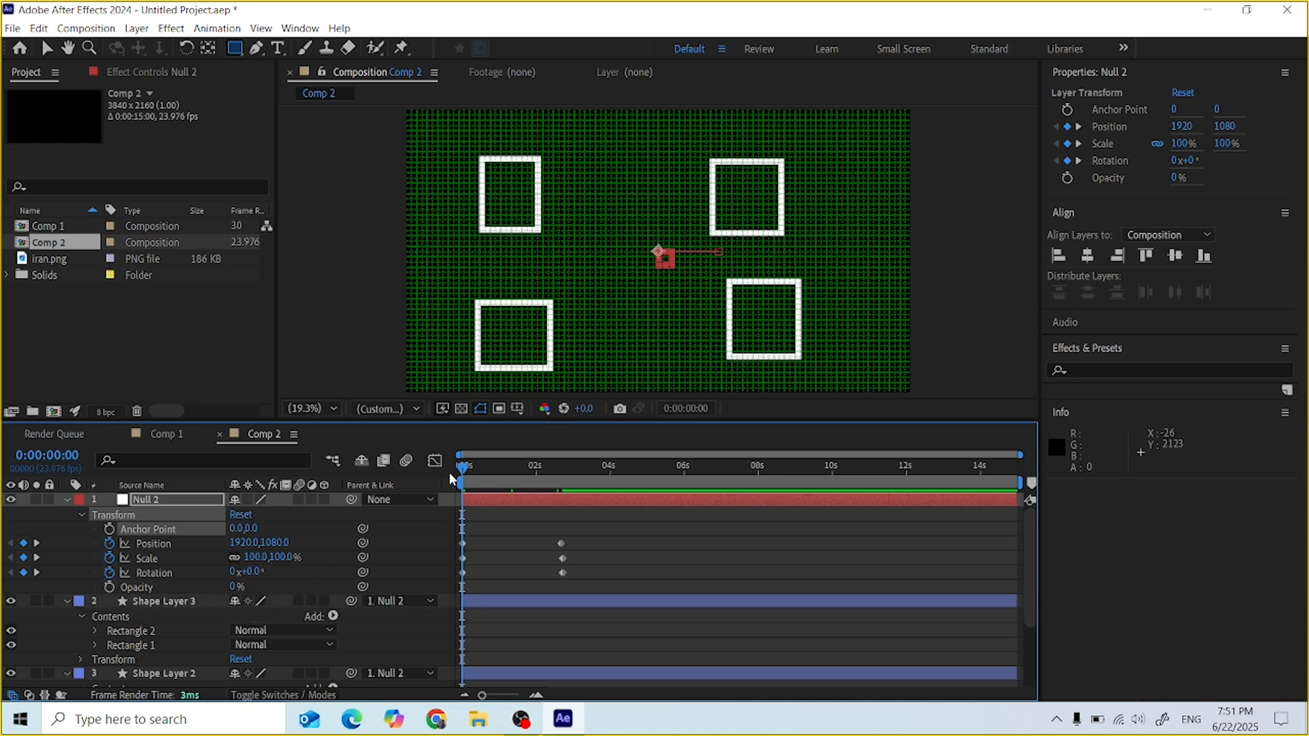
pyautogui.press('space')
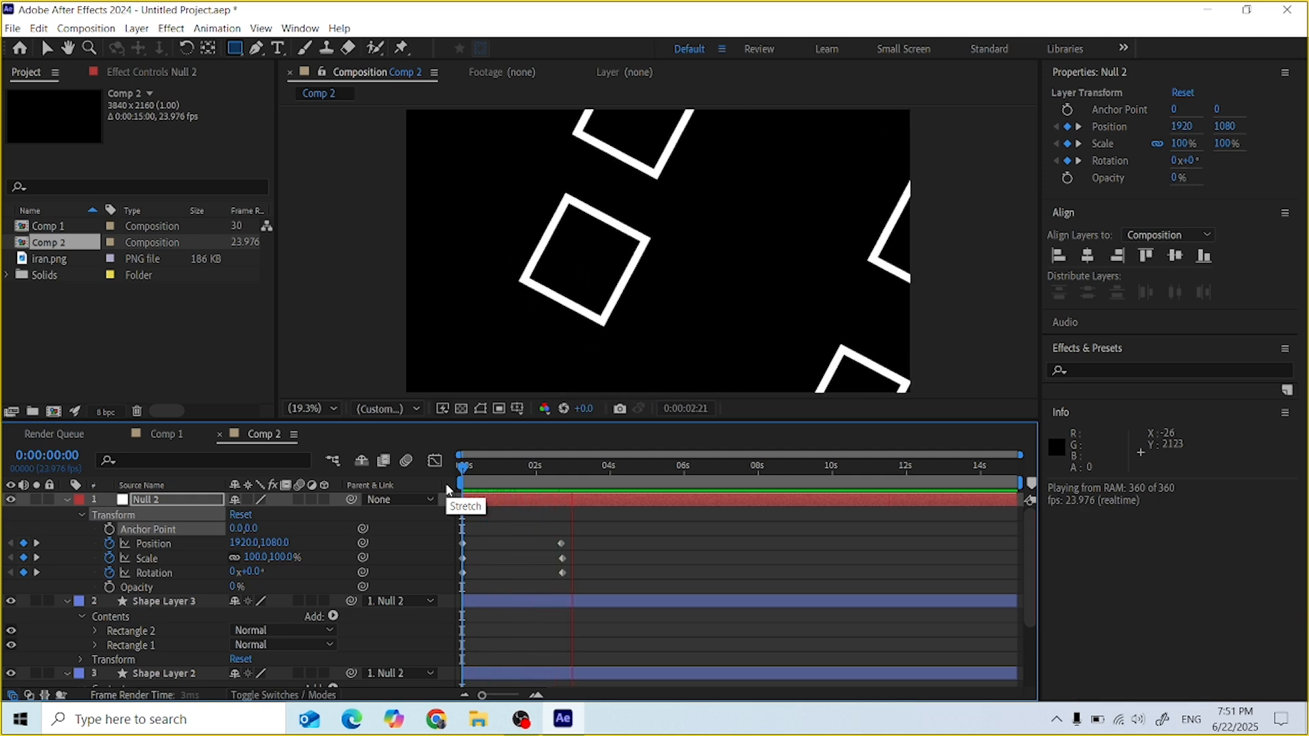
pyautogui.press('space')
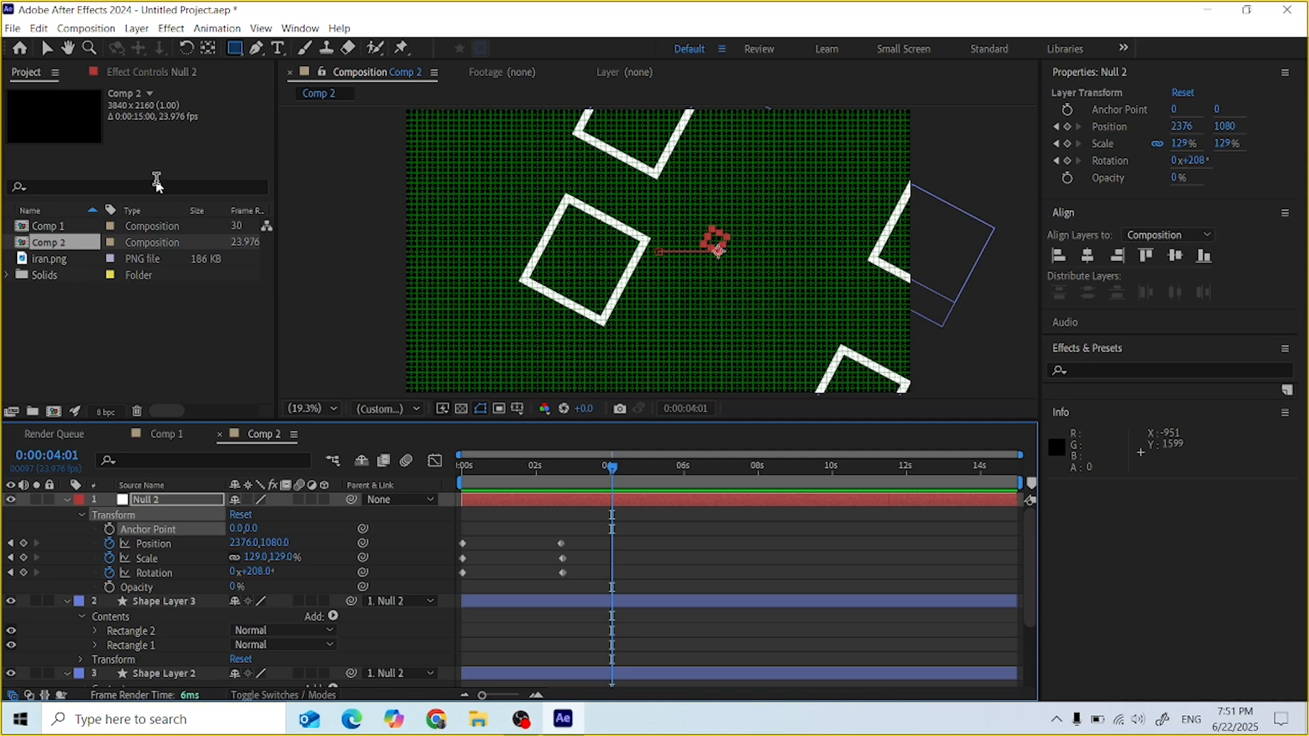
pyautogui.click(171, 28)
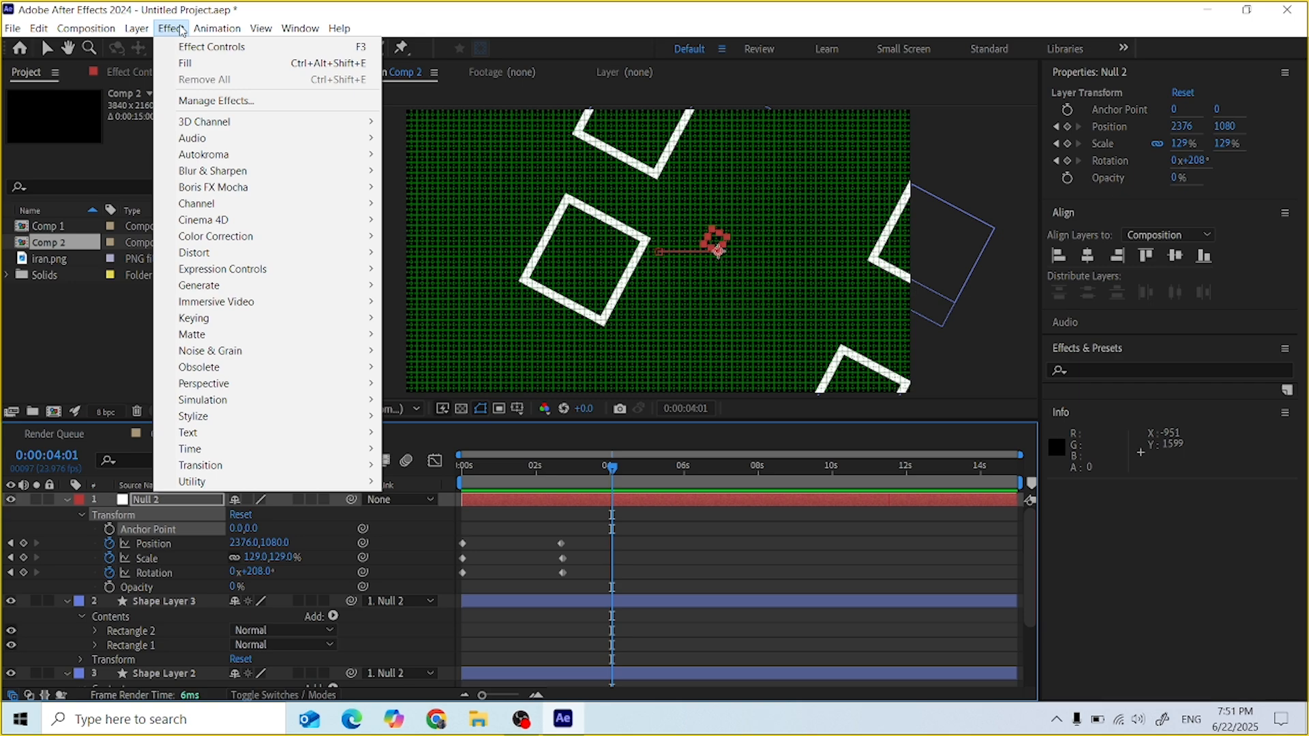
pyautogui.moveTo(319, 30)
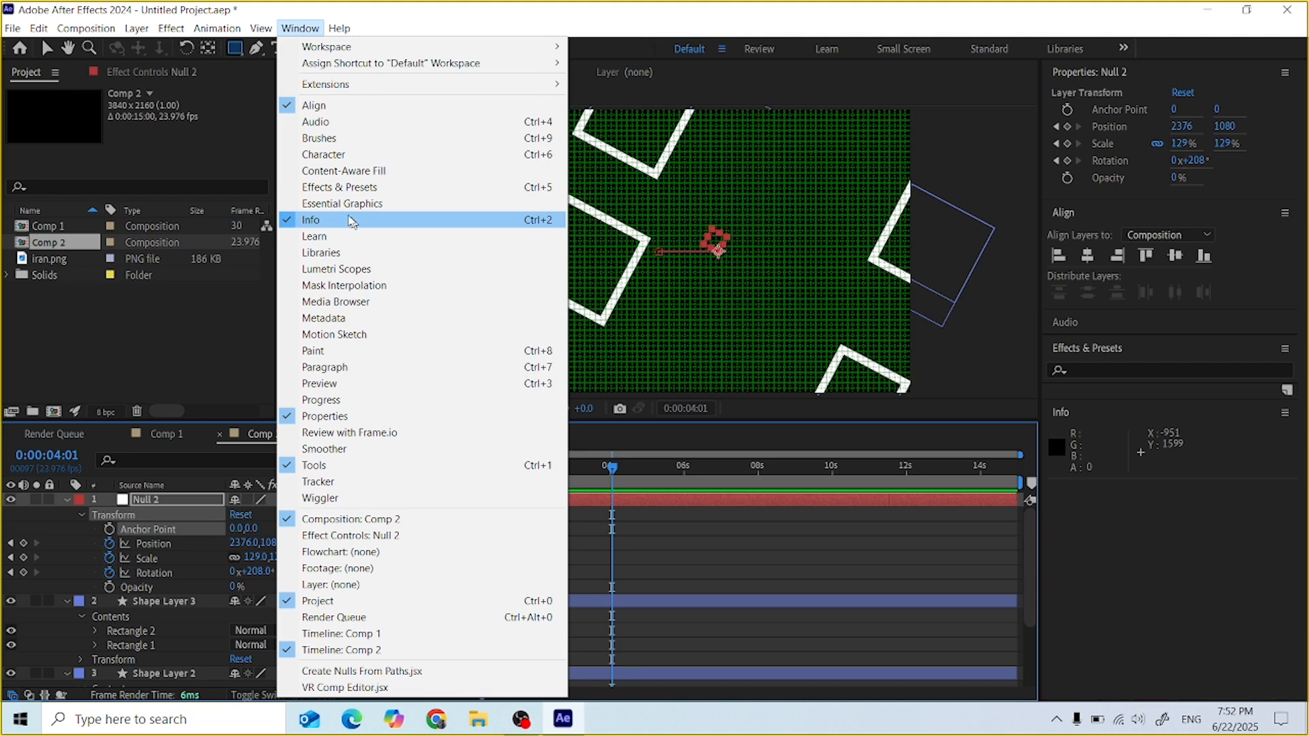
pyautogui.moveTo(171, 29)
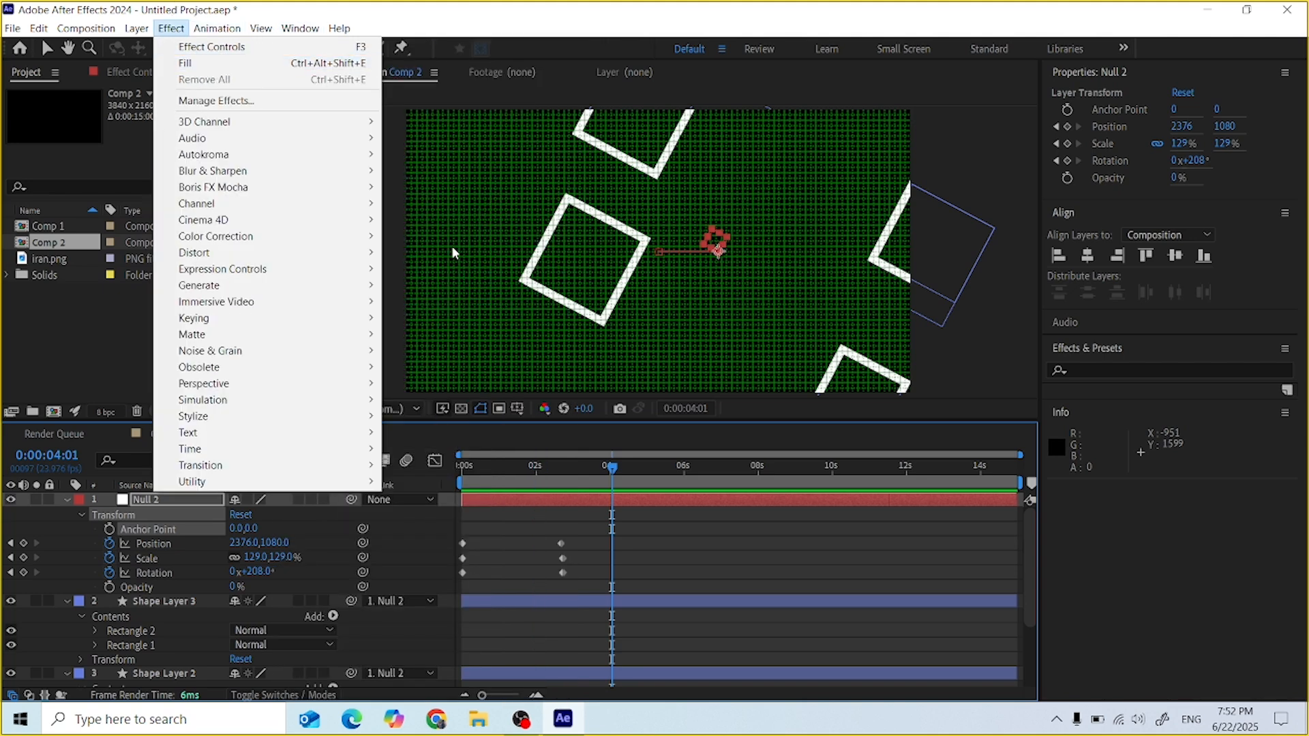
pyautogui.click(692, 551)
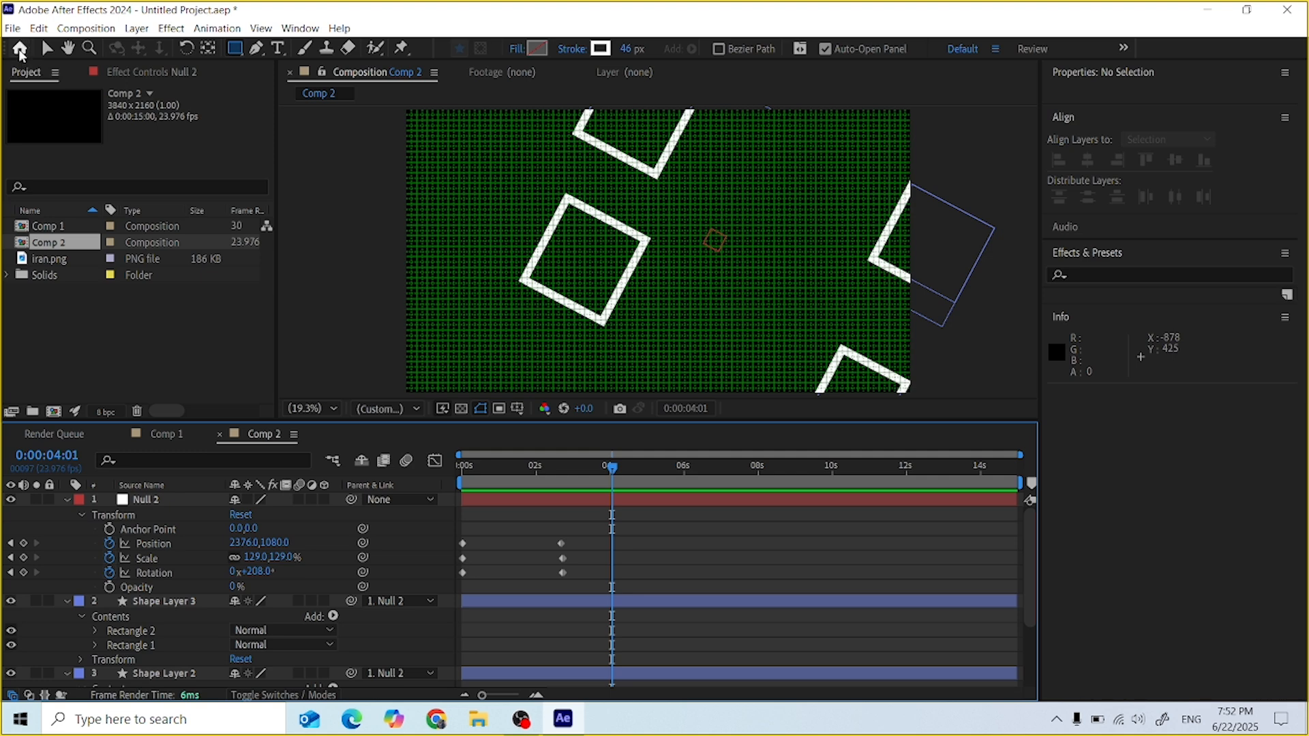
pyautogui.click(18, 50)
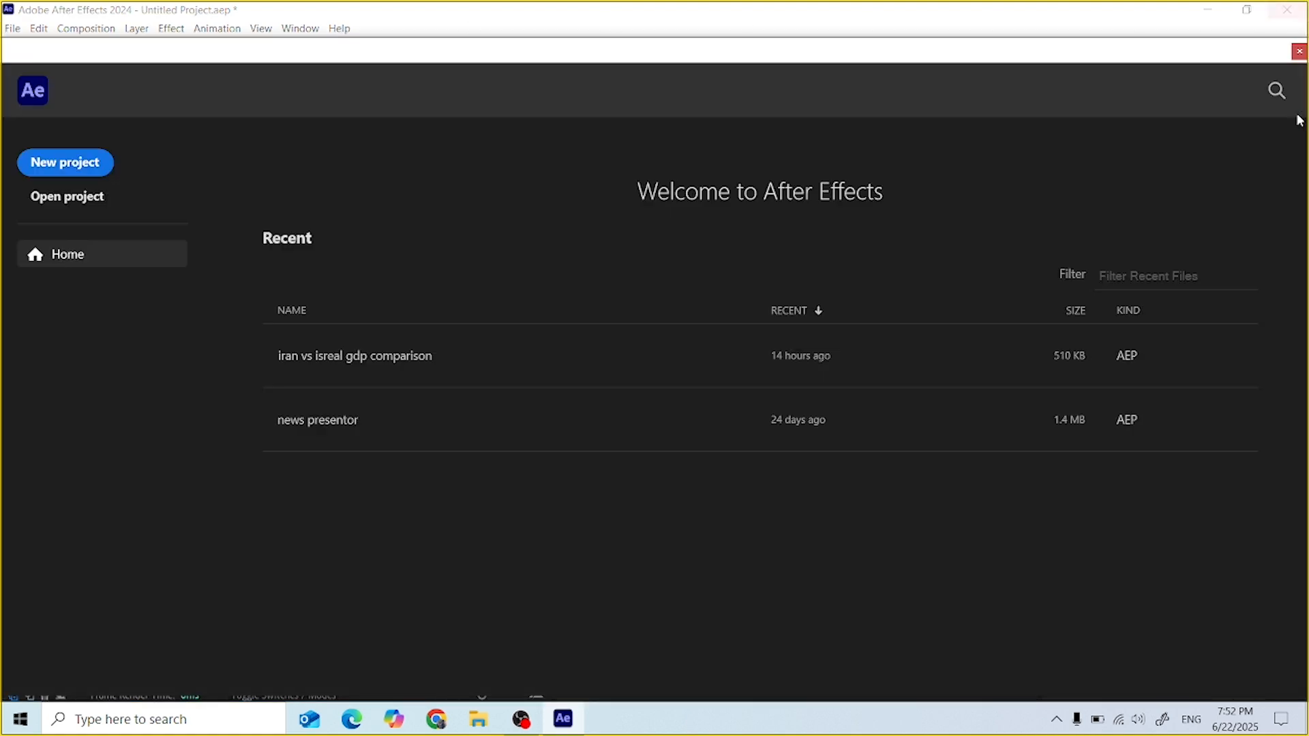
pyautogui.click(1299, 52)
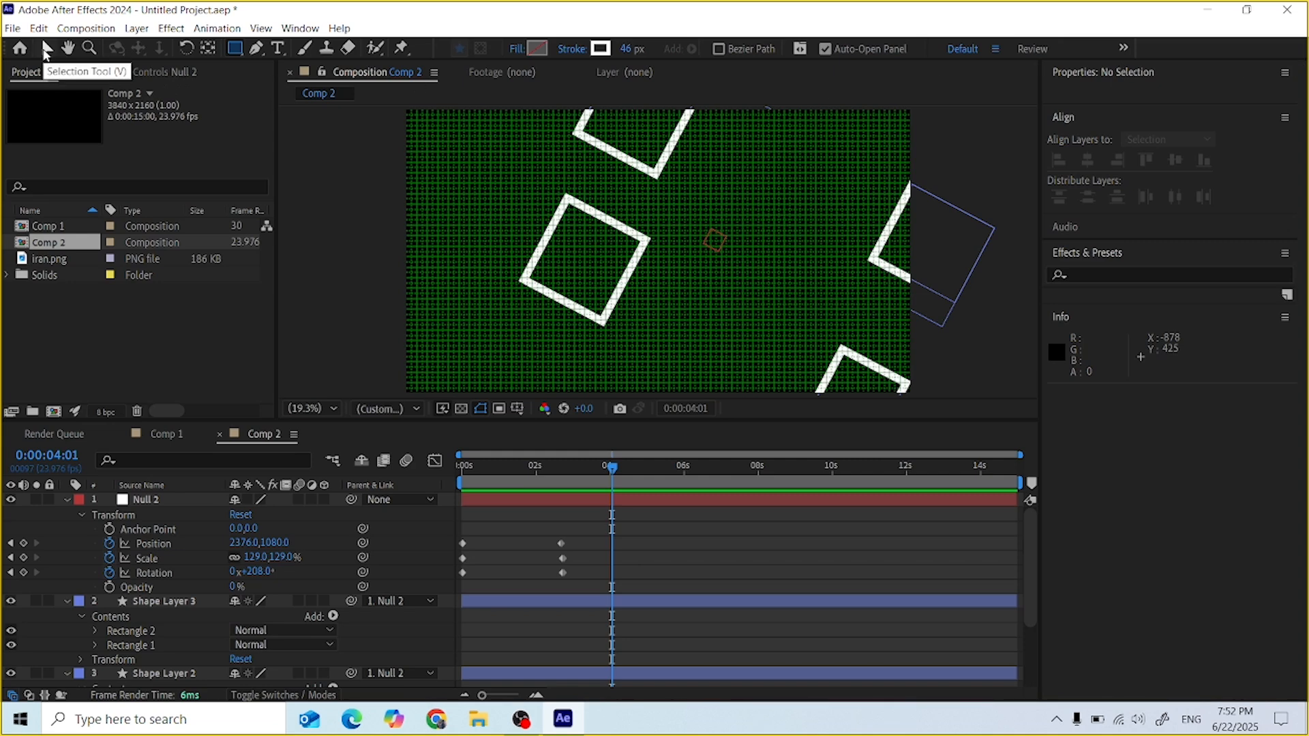
# Move the Shape Layer 2 rectangle toward the composition's lower-left area with the Selection tool, to about position 344.1, -424.6
pyautogui.click(46, 53)
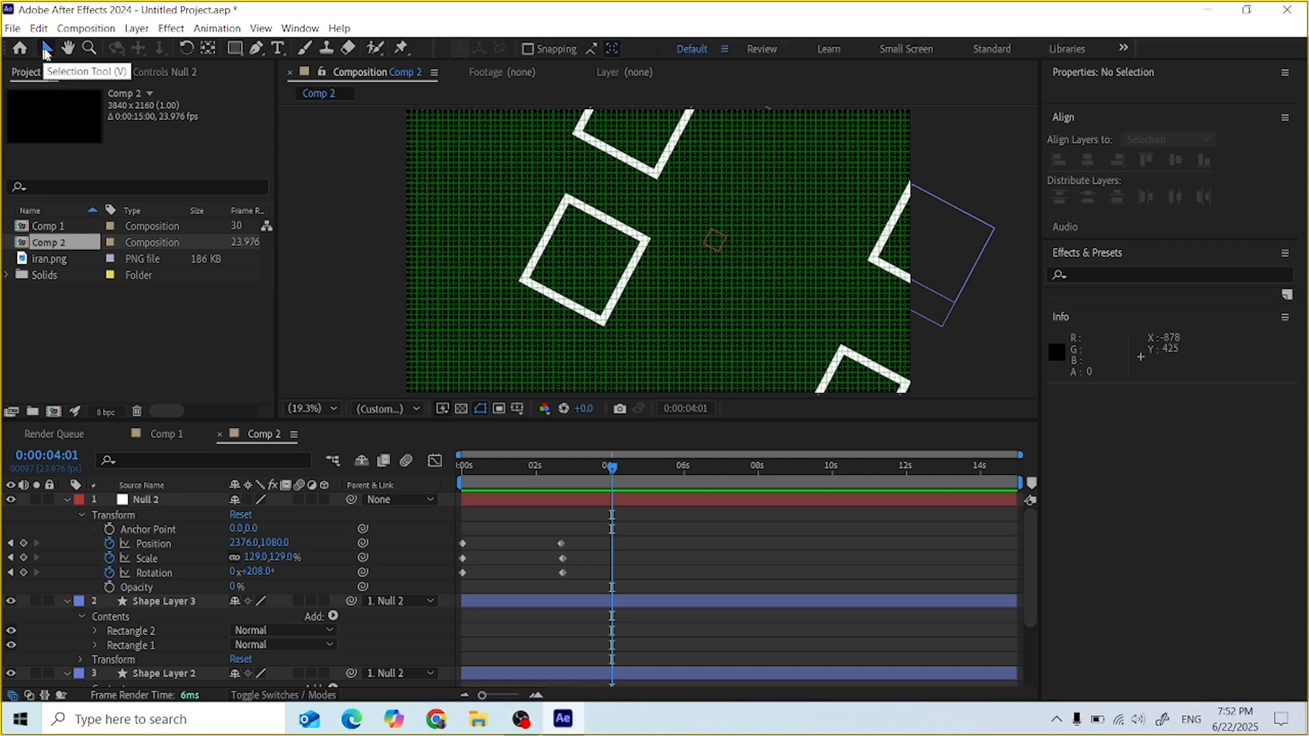
pyautogui.click(578, 271)
pyautogui.moveTo(569, 261); pyautogui.dragTo(516, 259)
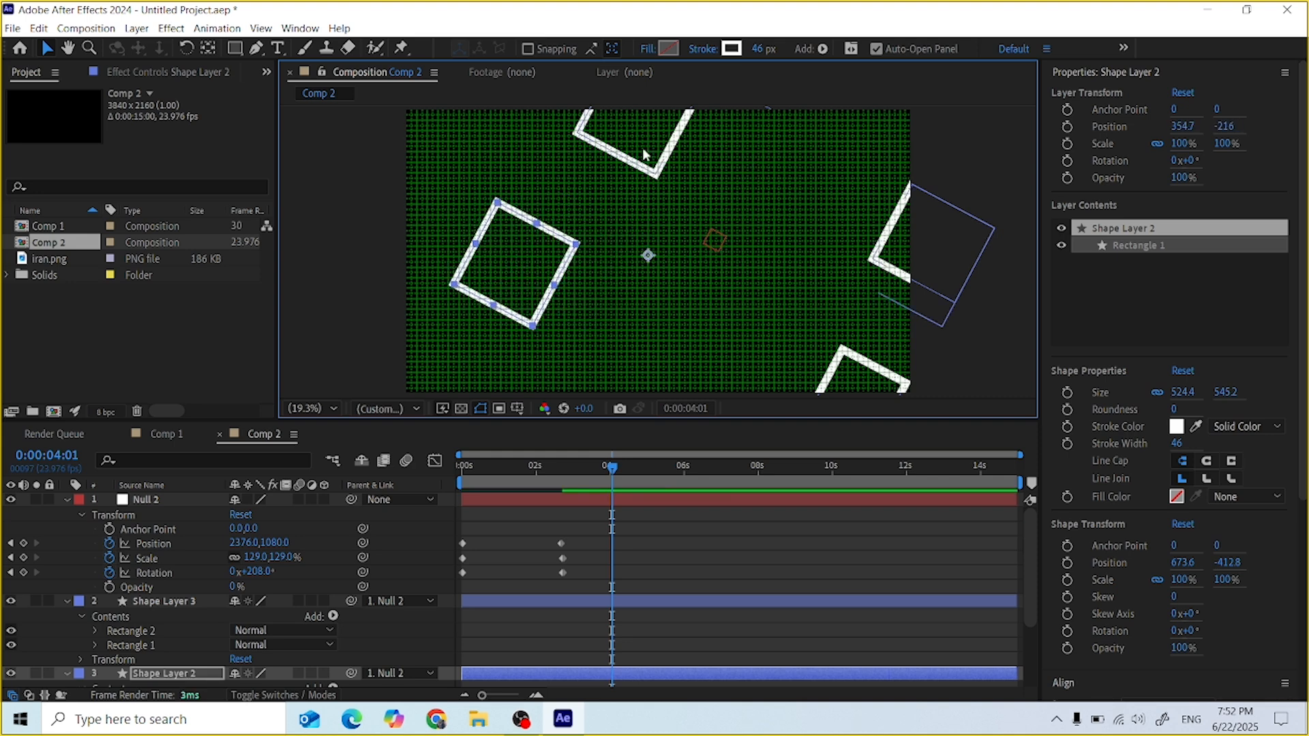
pyautogui.moveTo(515, 267); pyautogui.dragTo(500, 299)
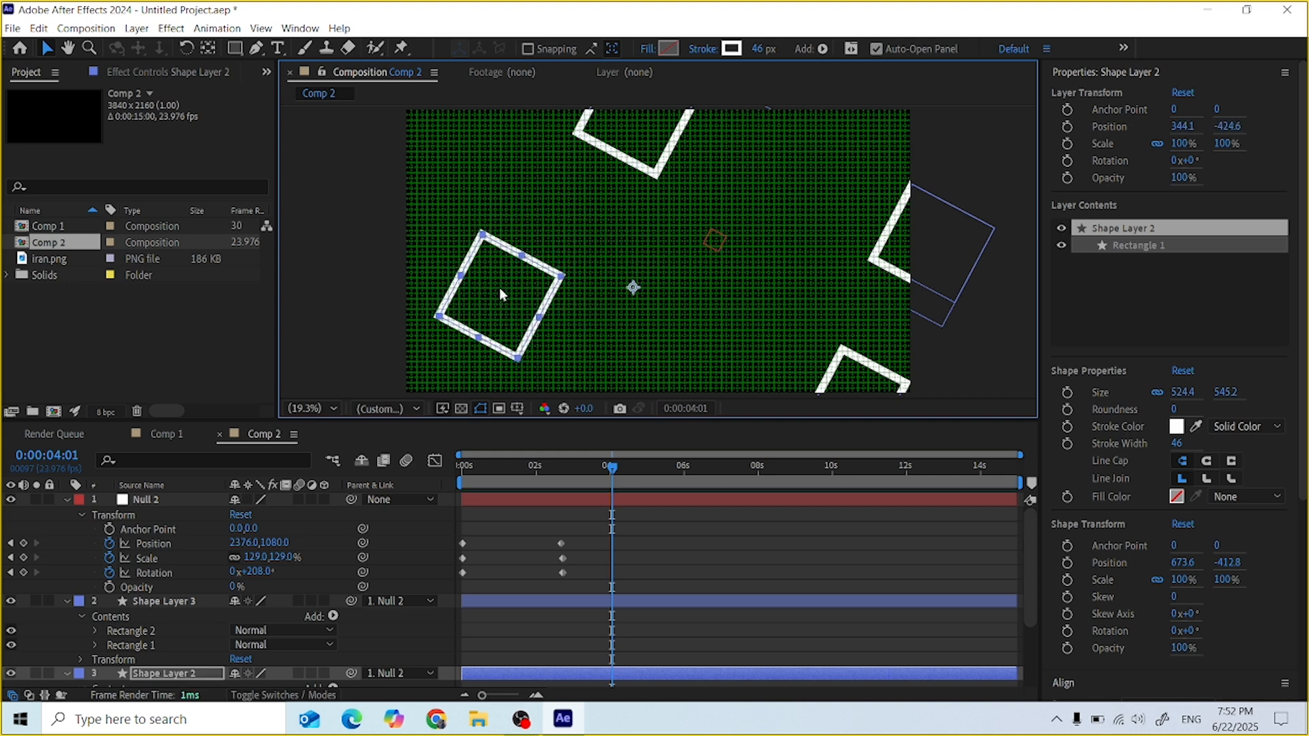
# Stretch Shape Layer 3 to about 87.2 x 145.6% scale and move it to about position 246.4, -659.8
pyautogui.moveTo(653, 135); pyautogui.dragTo(640, 184)
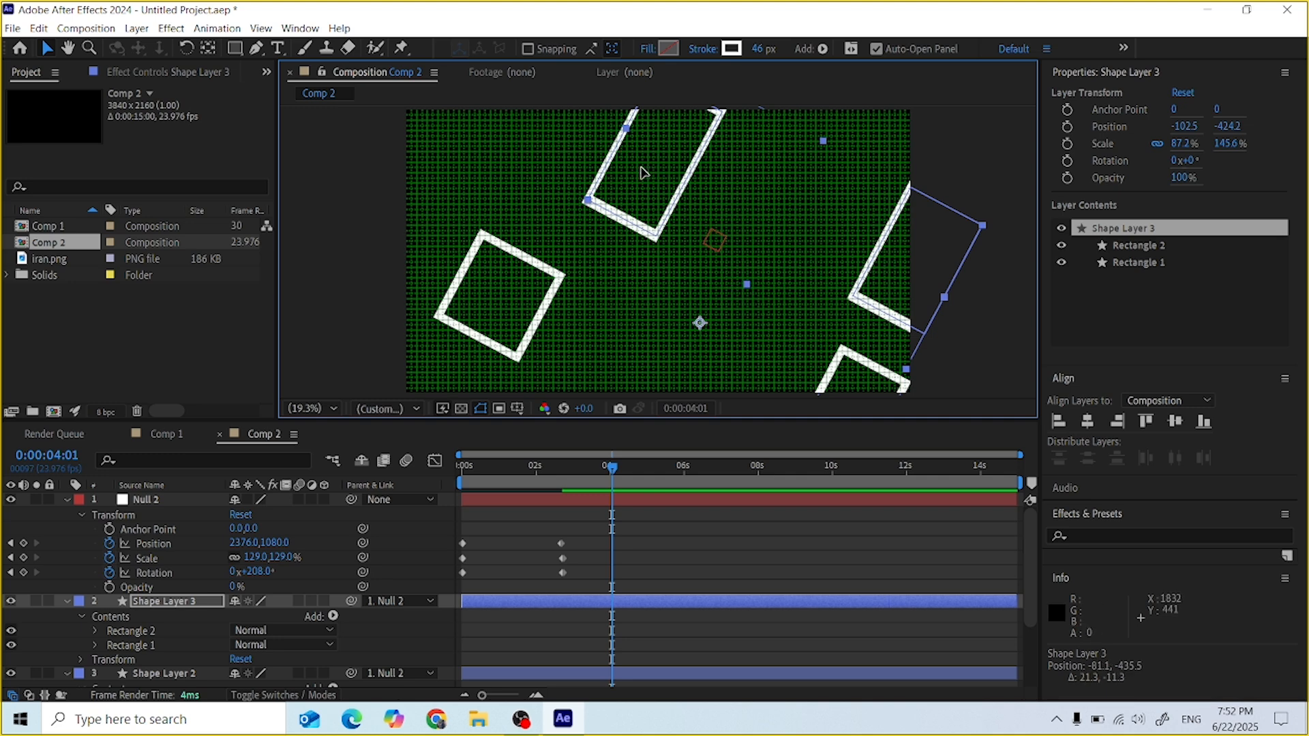
pyautogui.moveTo(655, 176); pyautogui.dragTo(582, 180)
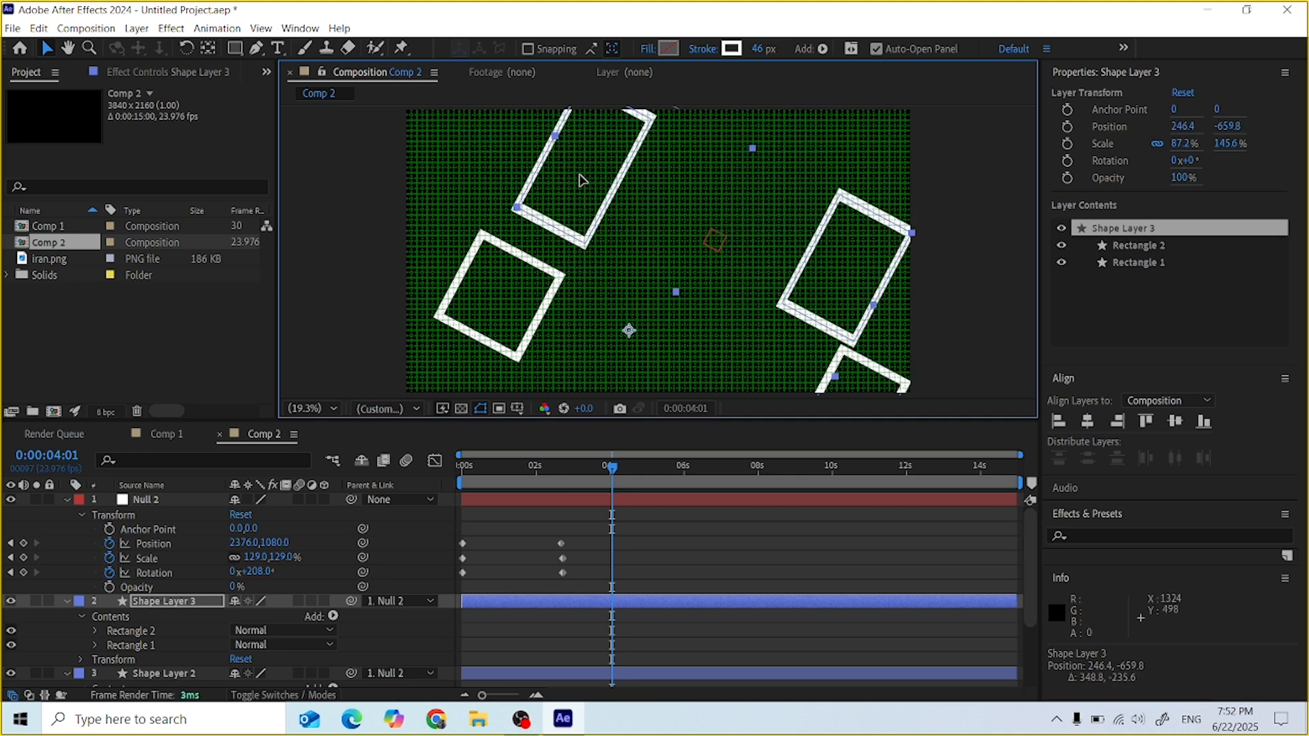
# Move Shape Layer 1's rectangle toward the composition's lower middle, to about position 27.5, -632.6, scaled to about 81.3 x 87.7%
pyautogui.click(871, 385)
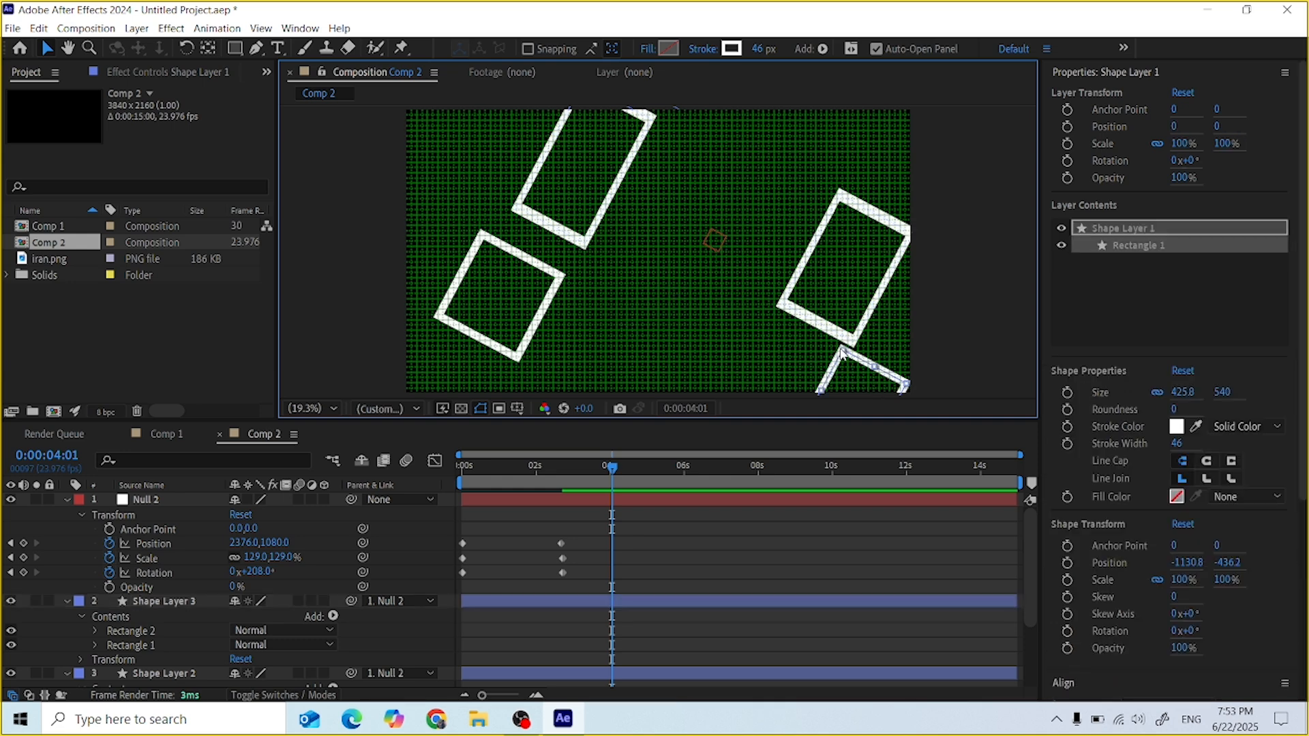
pyautogui.moveTo(857, 378); pyautogui.dragTo(668, 316)
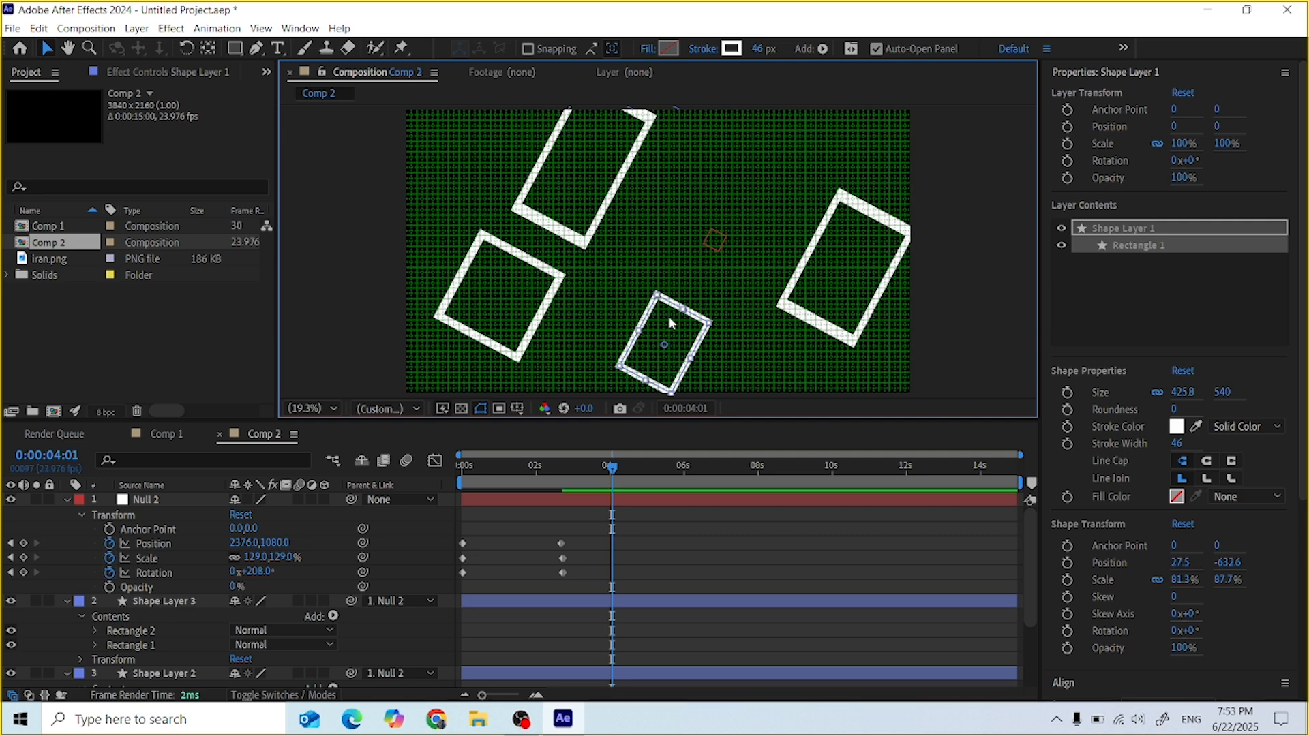
# Examine the rectangles in Comp 2 close up and from farther away with the Hand tool
pyautogui.click(67, 48)
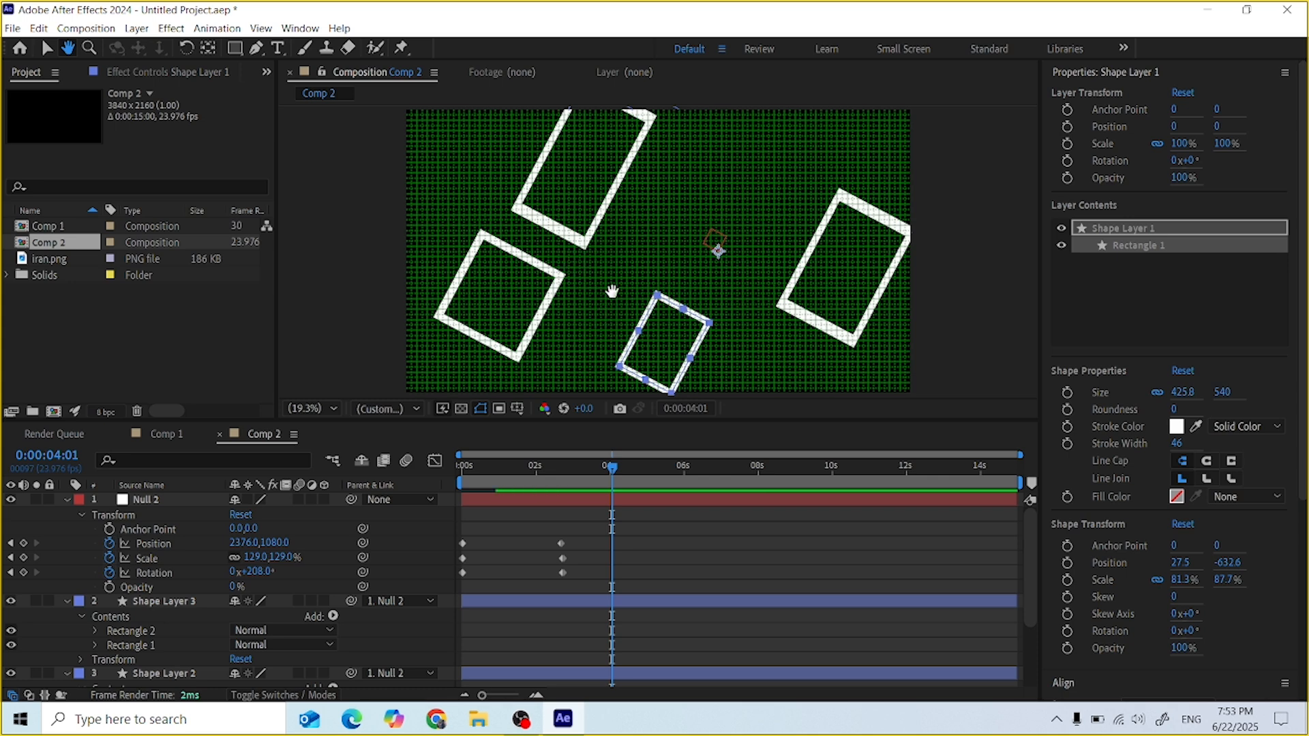
pyautogui.scroll(1, 612, 291)
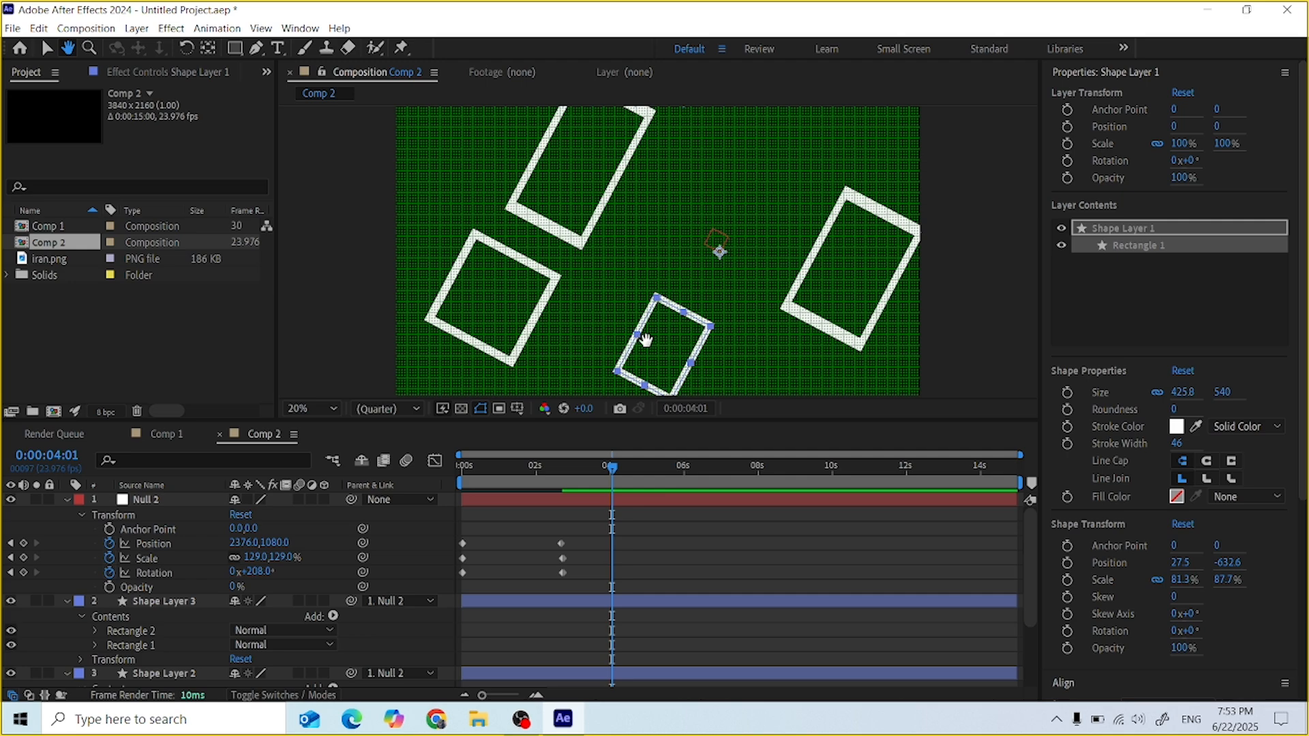
pyautogui.scroll(8, 658, 337)
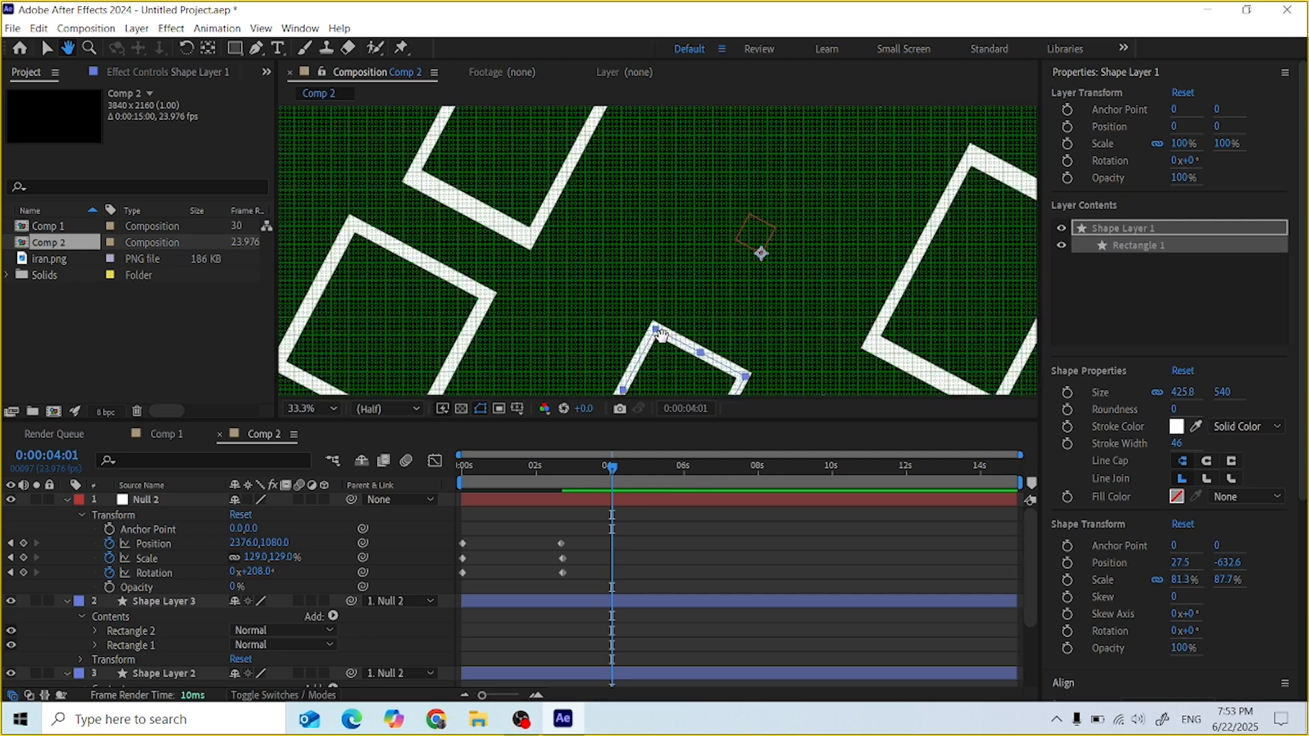
pyautogui.scroll(-3, 661, 336)
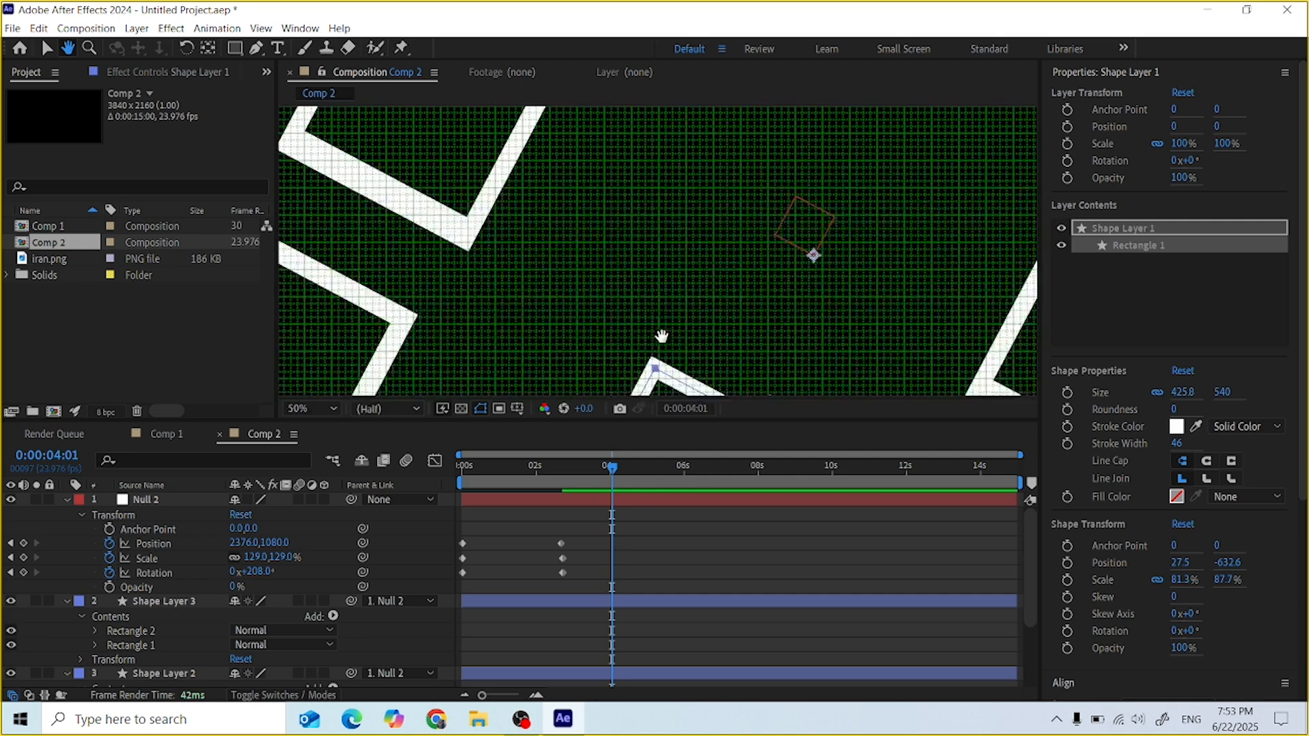
pyautogui.scroll(2, 611, 309)
pyautogui.scroll(4, 609, 314)
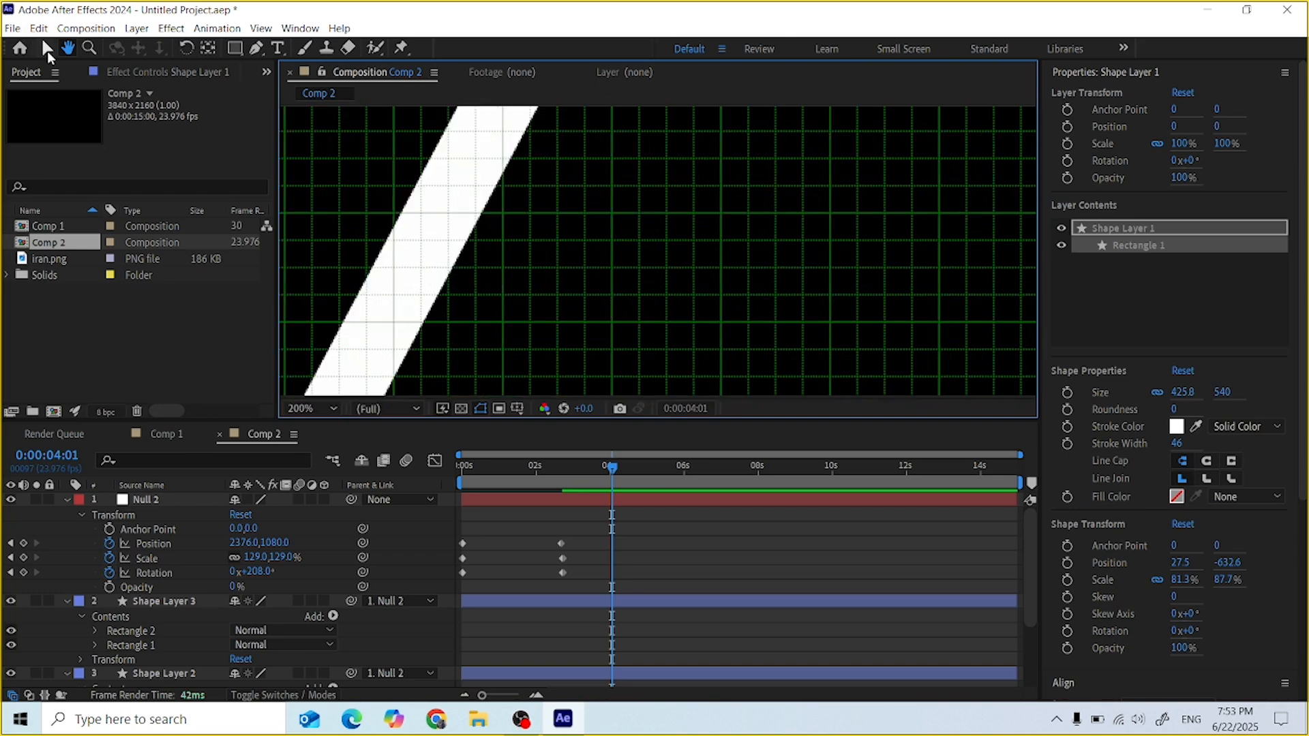
pyautogui.scroll(-6, 448, 236)
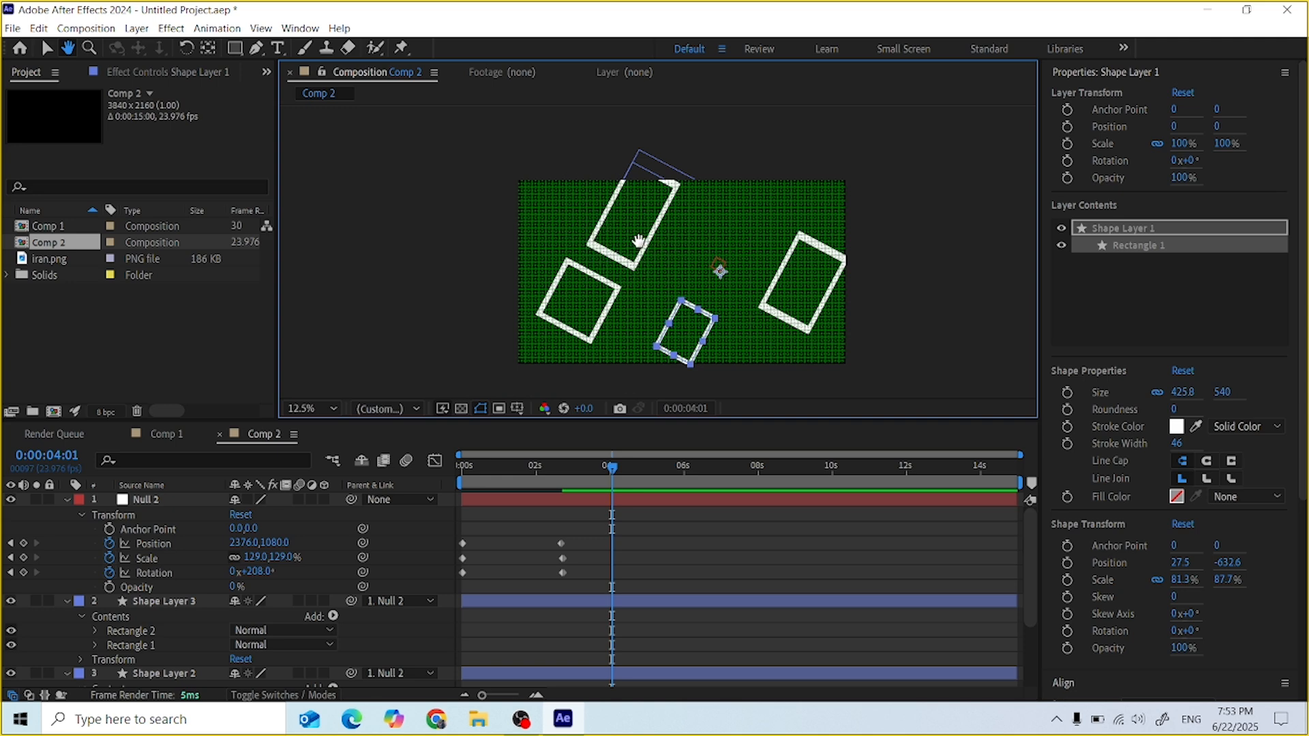
pyautogui.scroll(6, 638, 242)
pyautogui.moveTo(465, 246); pyautogui.dragTo(736, 318)
pyautogui.scroll(-4, 634, 250)
pyautogui.scroll(-6, 634, 251)
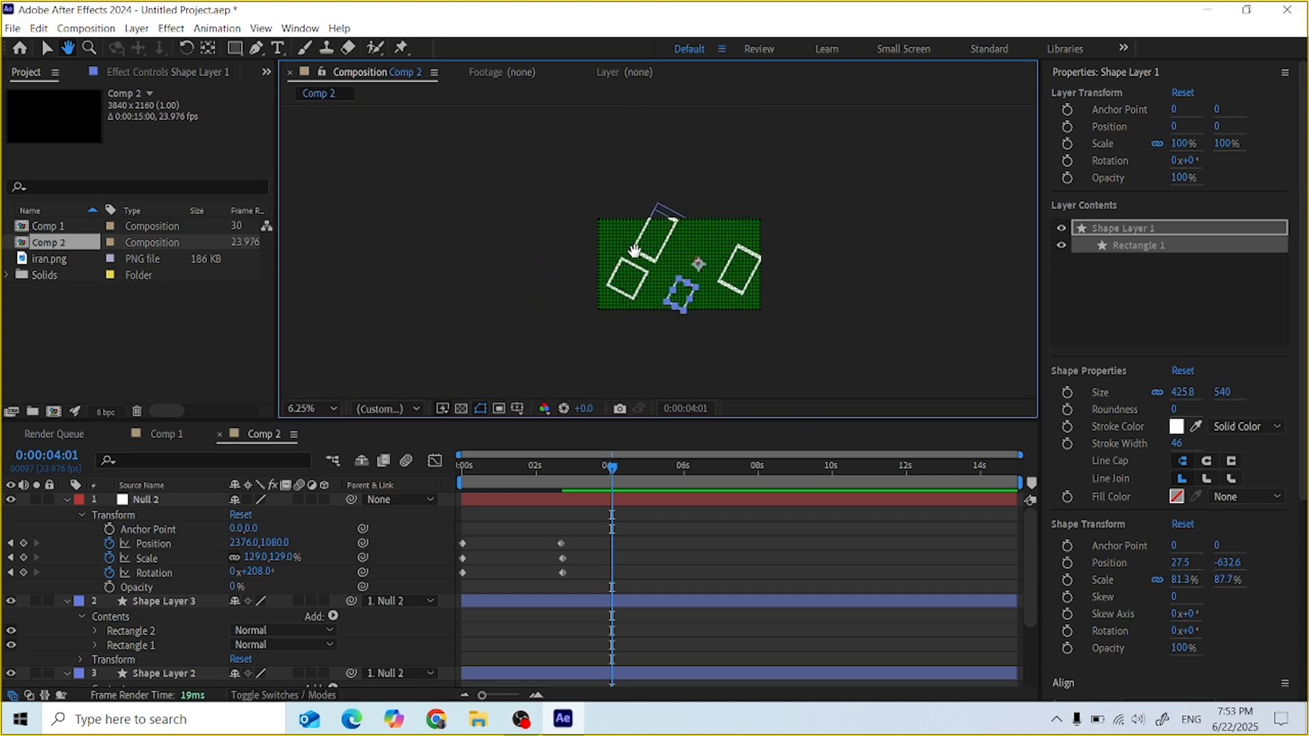
pyautogui.scroll(5, 695, 286)
pyautogui.scroll(-5, 695, 286)
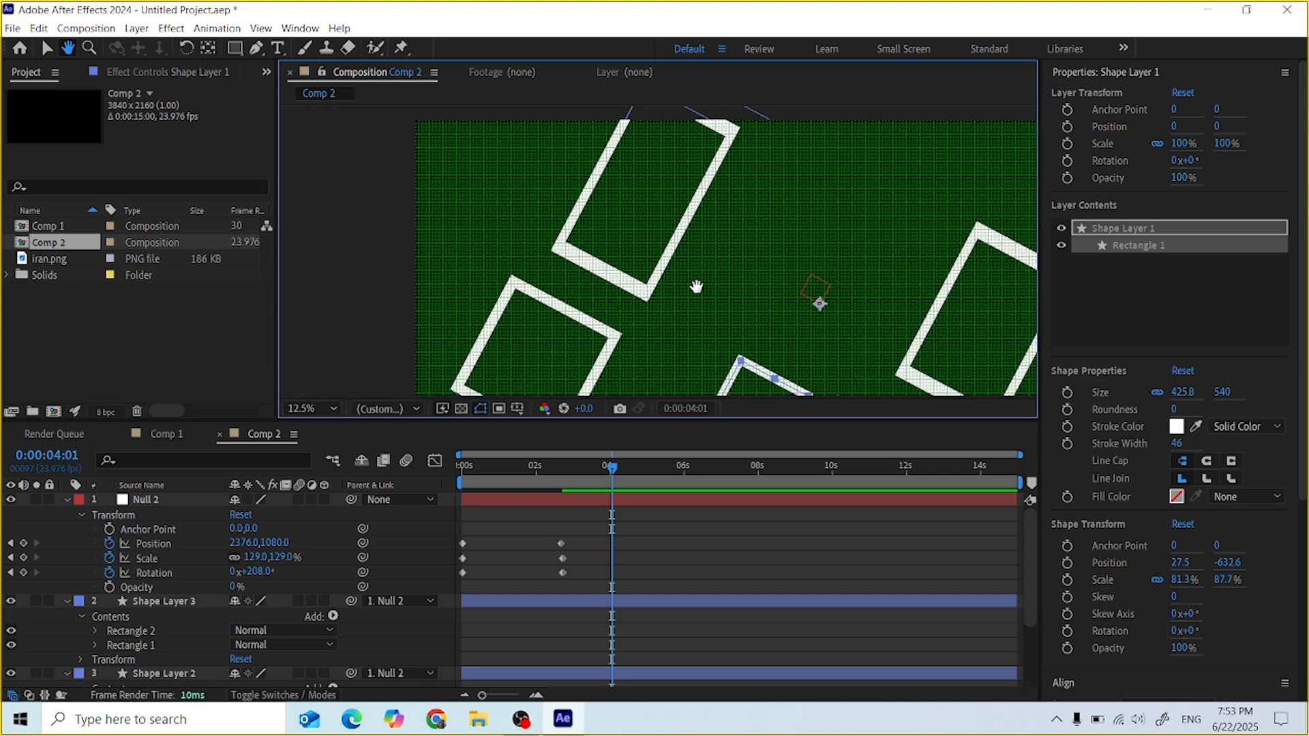
pyautogui.scroll(4, 695, 287)
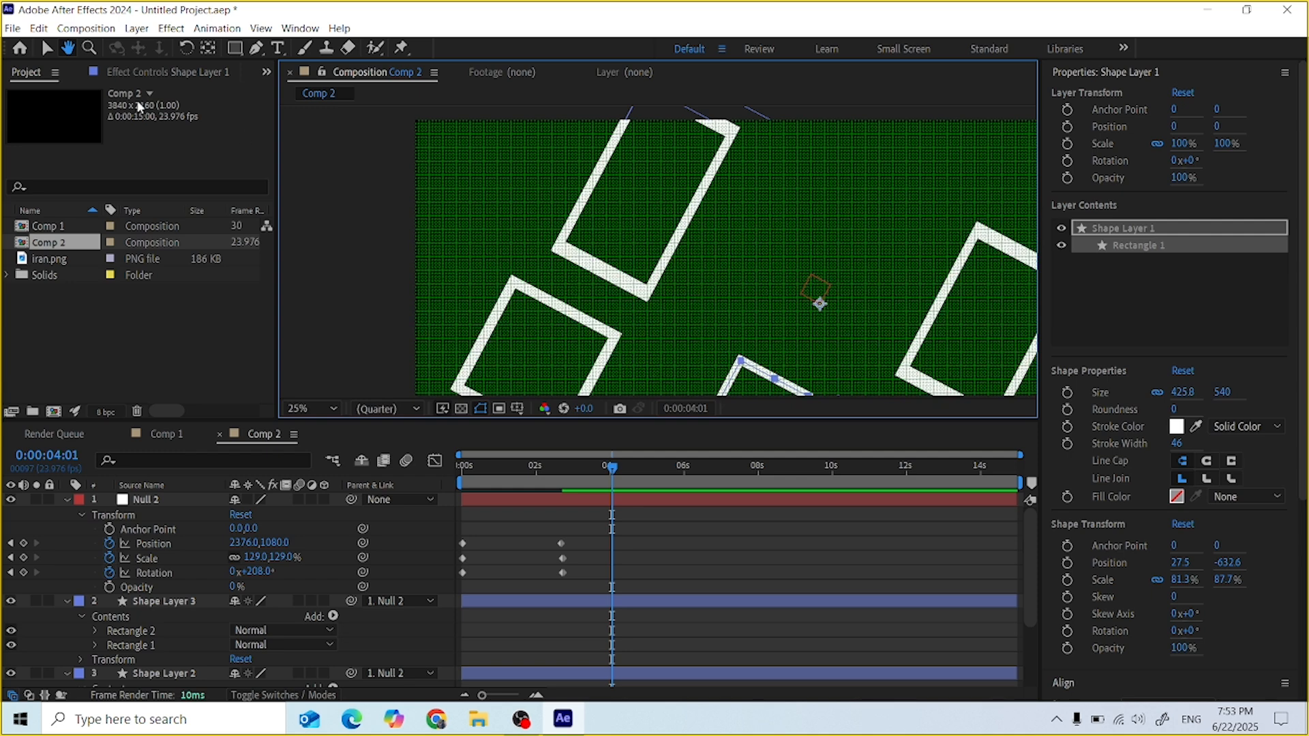
# Zoom in on the rectangles and back out with the Zoom tool
pyautogui.click(89, 49)
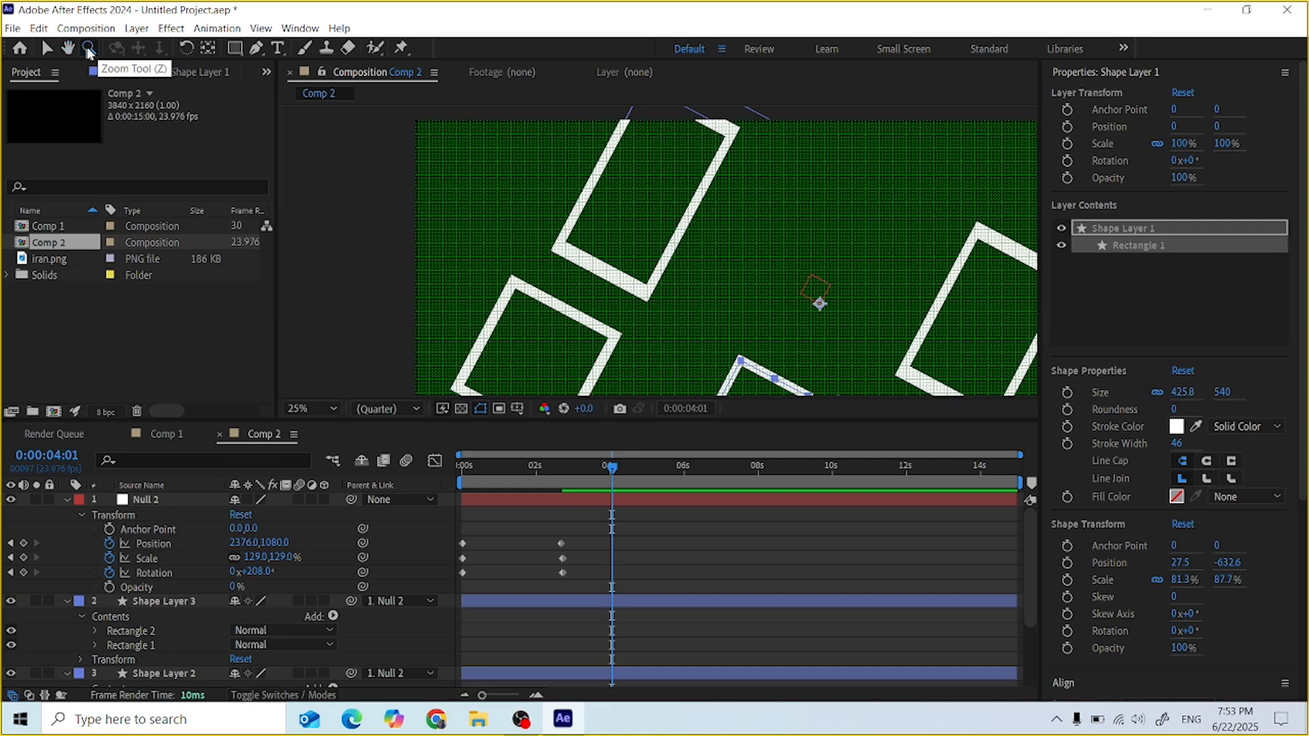
pyautogui.click(576, 267)
pyautogui.keyDown('alt'); pyautogui.click(576, 268); pyautogui.keyUp('alt')
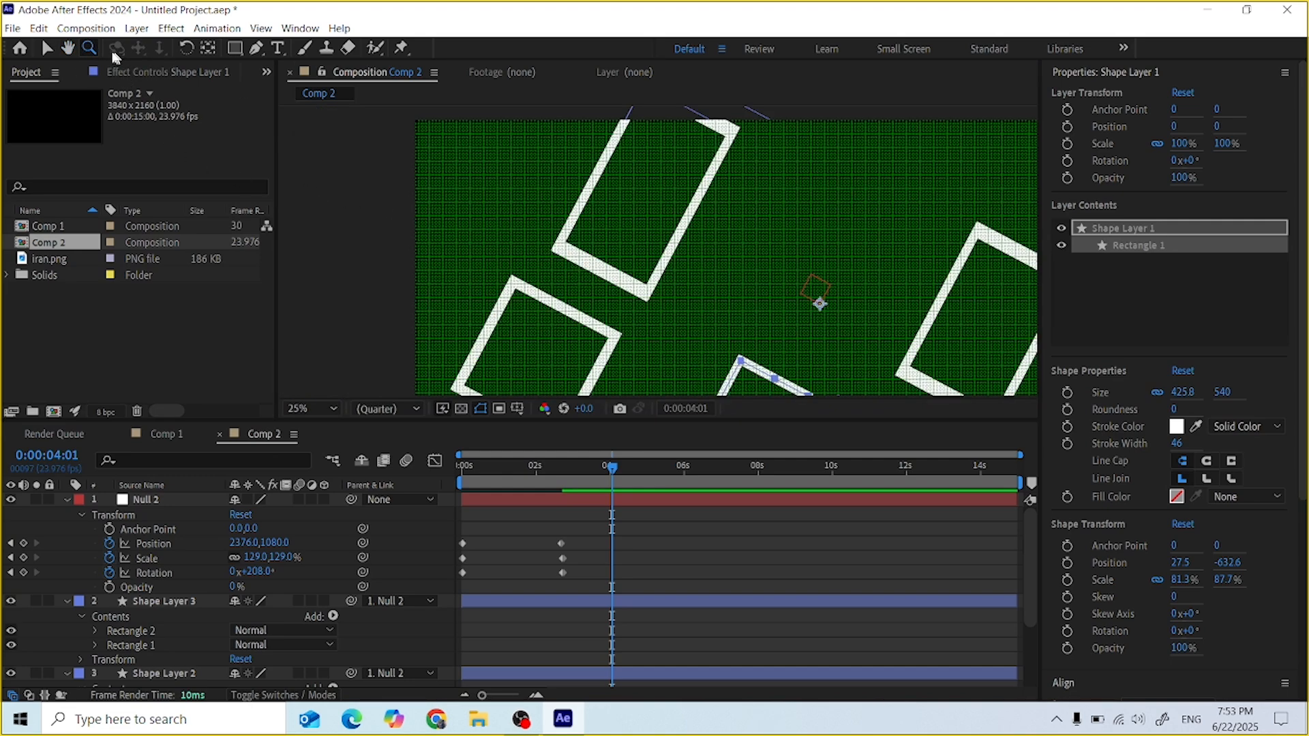
# Move the anchor points of Shape Layer 1's rectangle to about 230.8, 582.8 and of Shape Layer 3 to about 235, 219.4
pyautogui.click(208, 49)
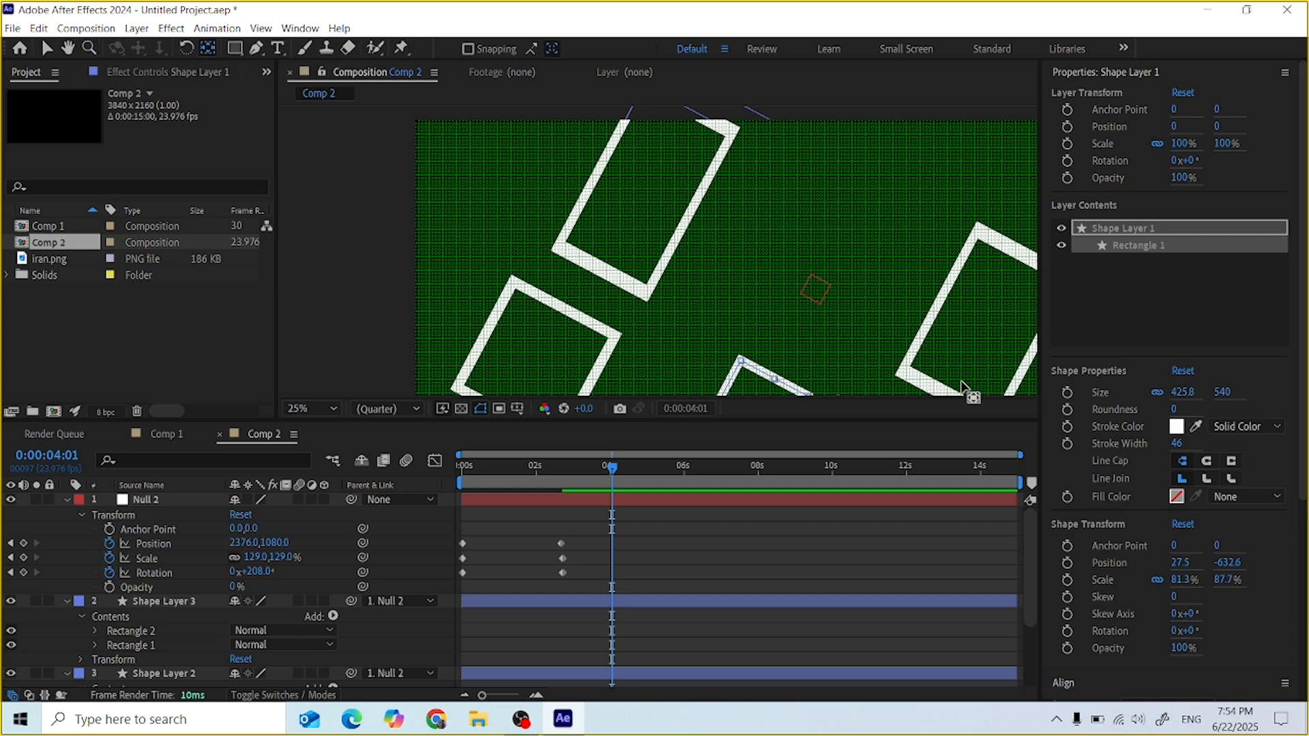
pyautogui.press(',')
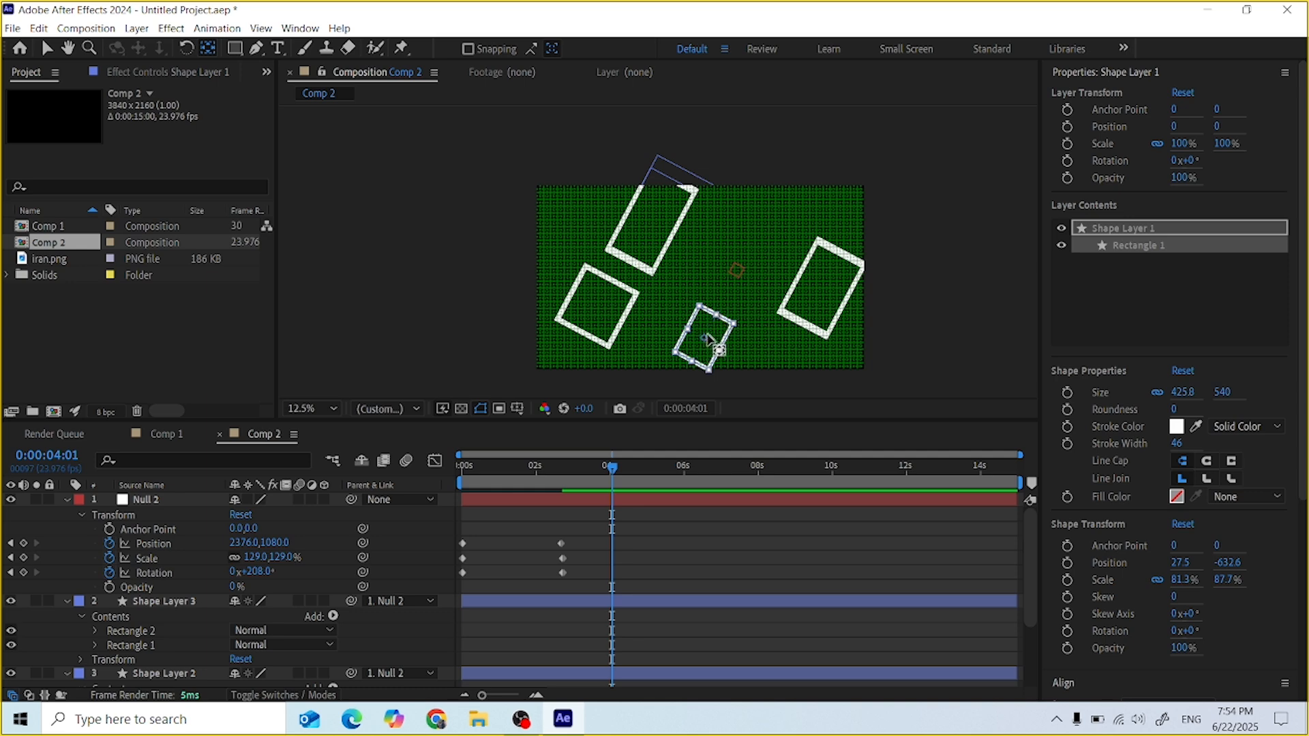
pyautogui.moveTo(703, 337); pyautogui.dragTo(712, 278)
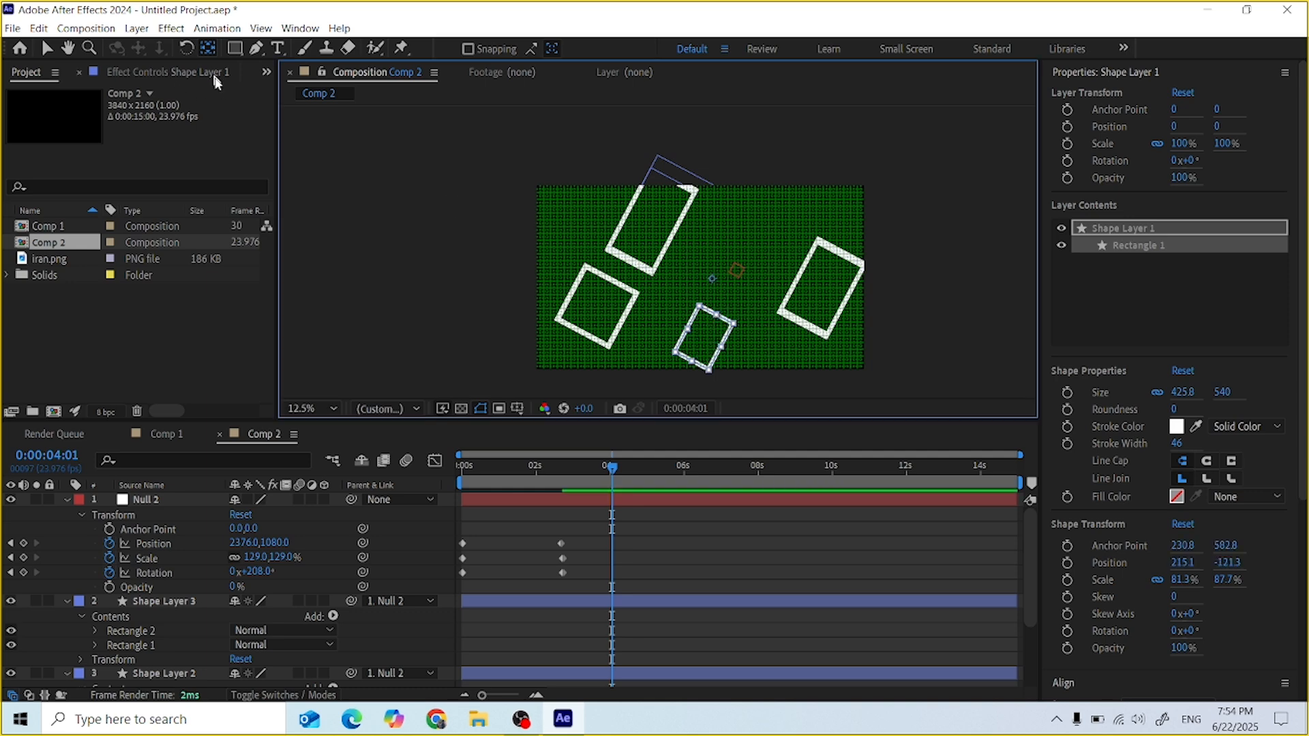
pyautogui.click(162, 600)
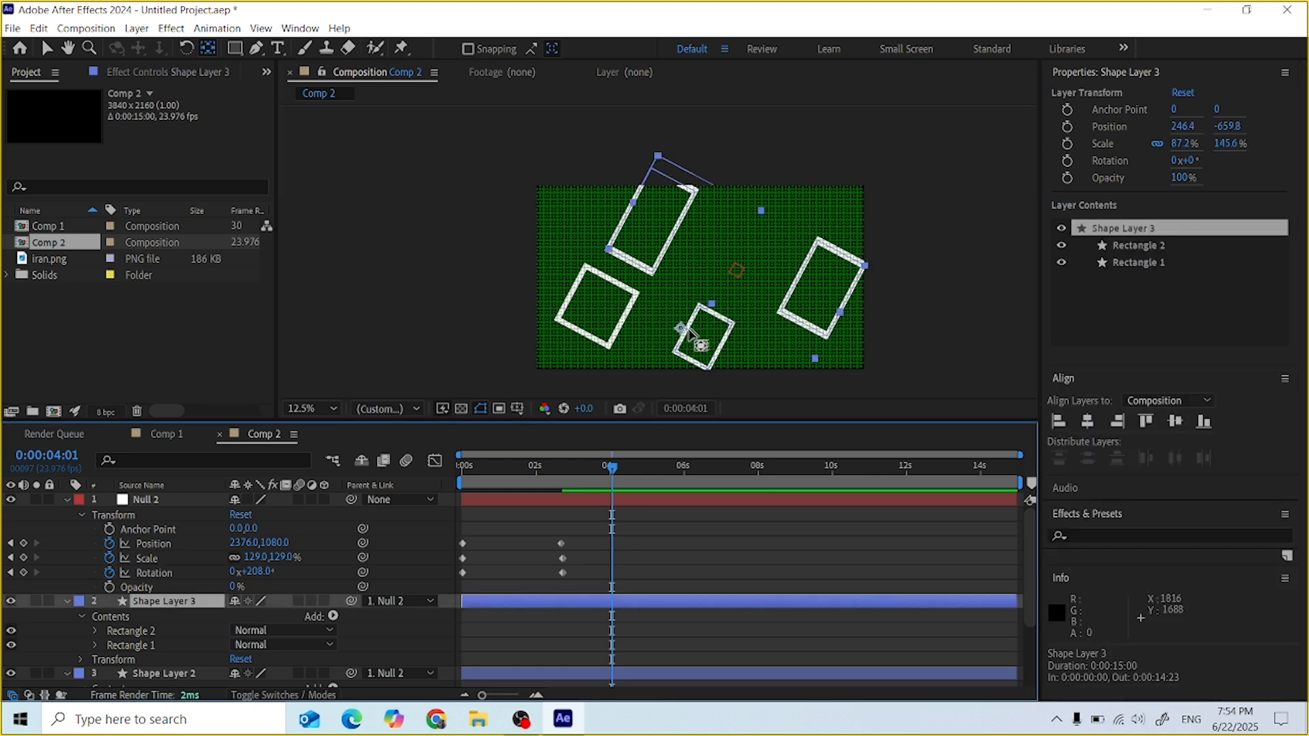
pyautogui.moveTo(687, 328); pyautogui.dragTo(677, 286)
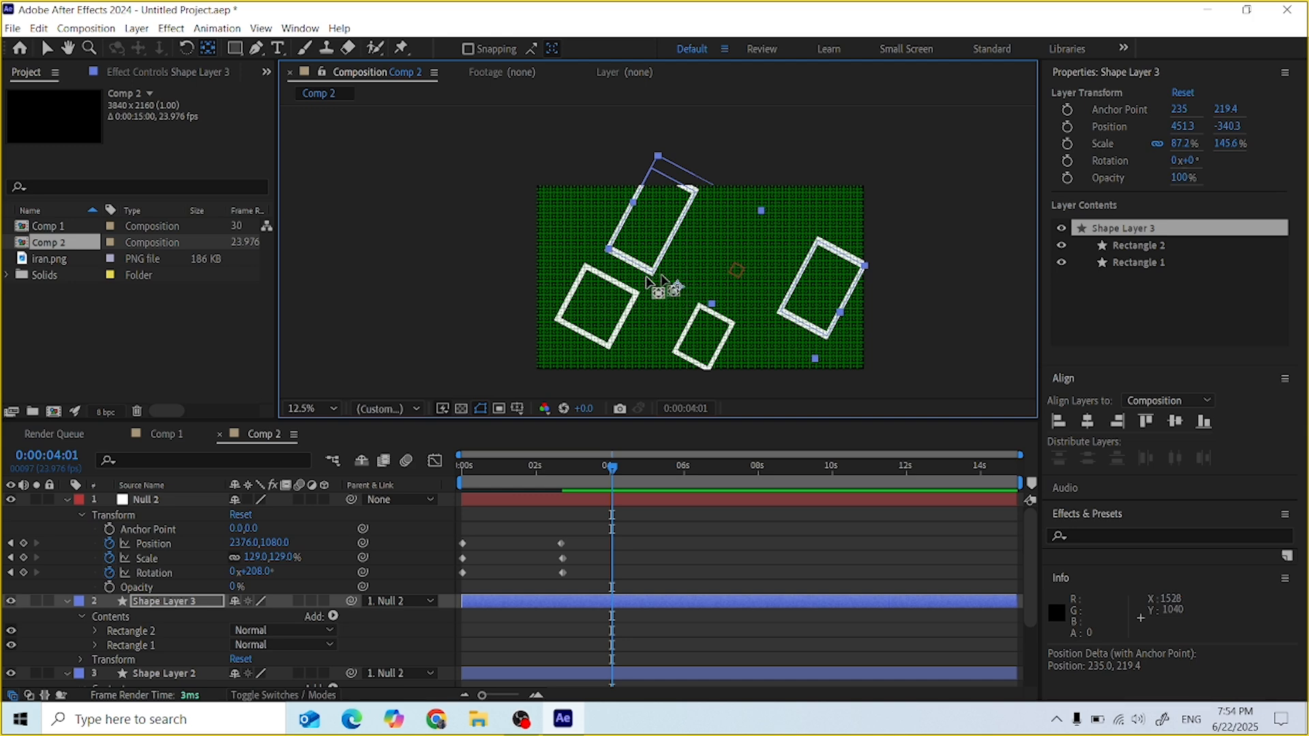
# Draw a rounded rectangle of about 424.6 x 115.6 and an ellipse of about 535.1 x 94.8 in Shape Layer 3
pyautogui.click(235, 49)
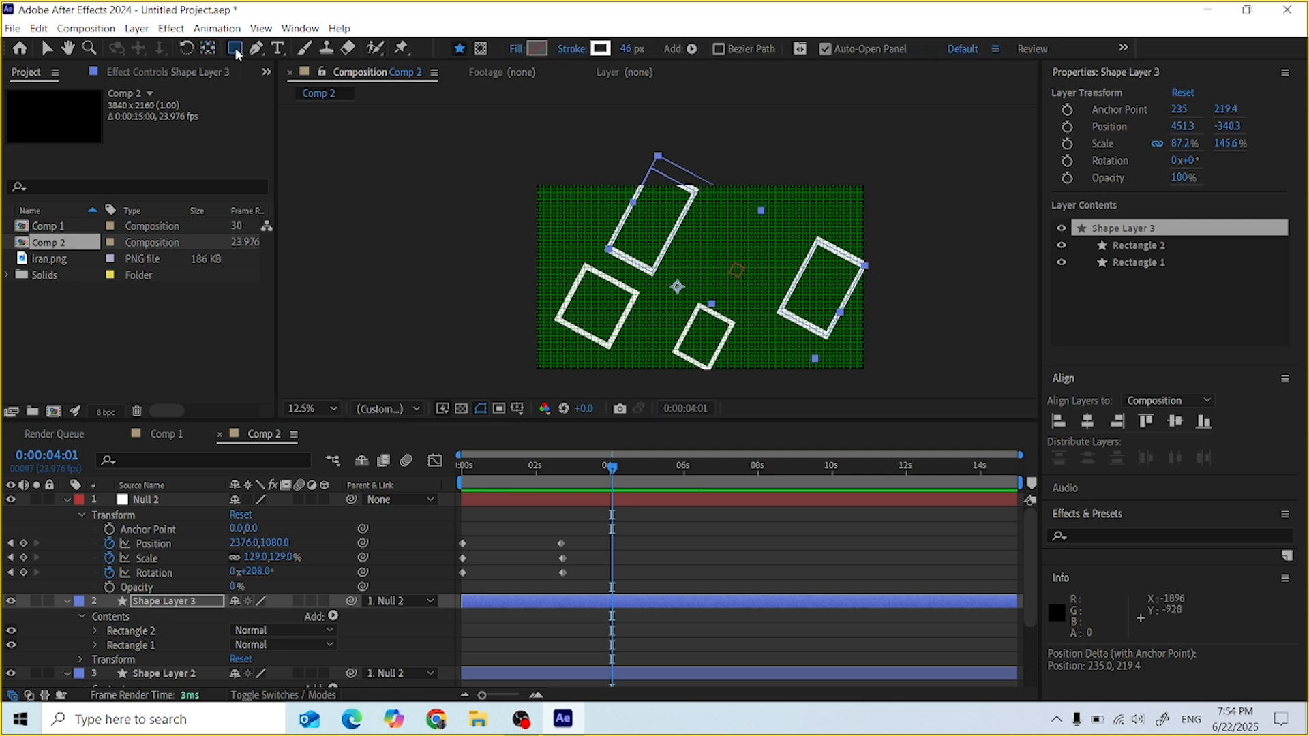
pyautogui.click(235, 51)
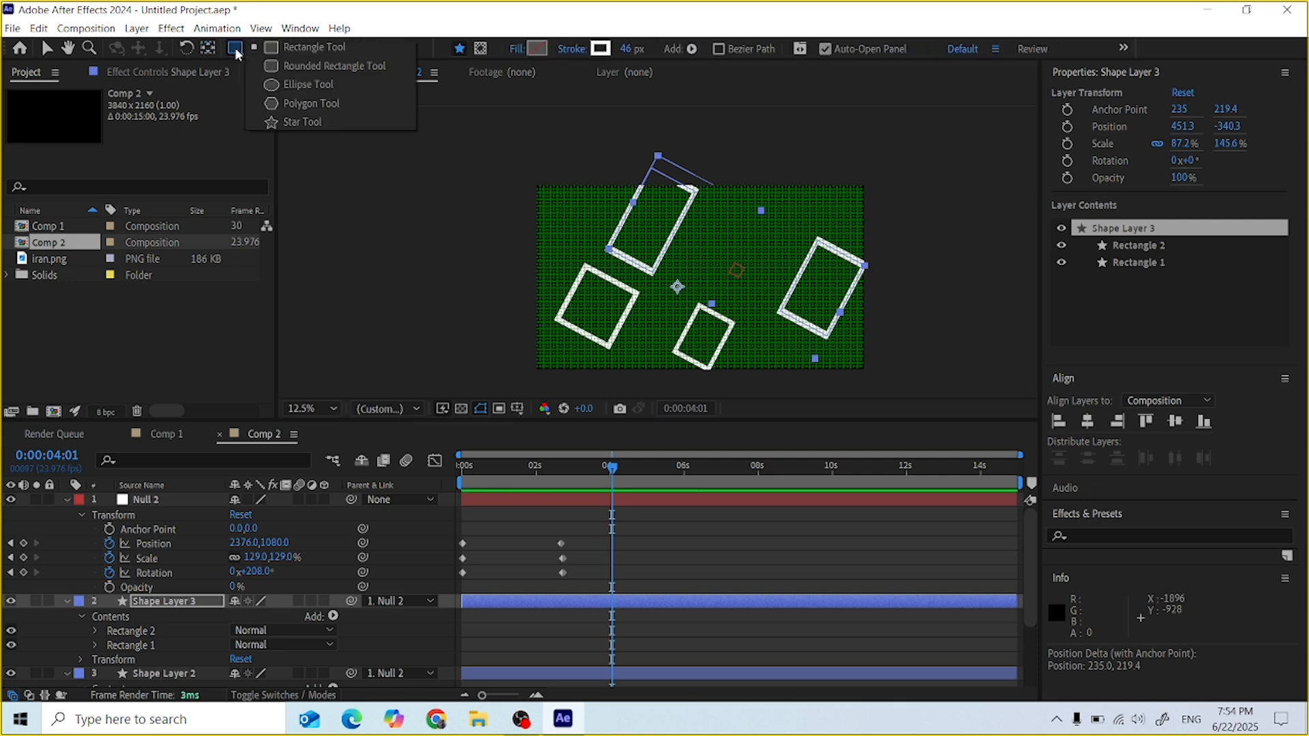
pyautogui.click(304, 61)
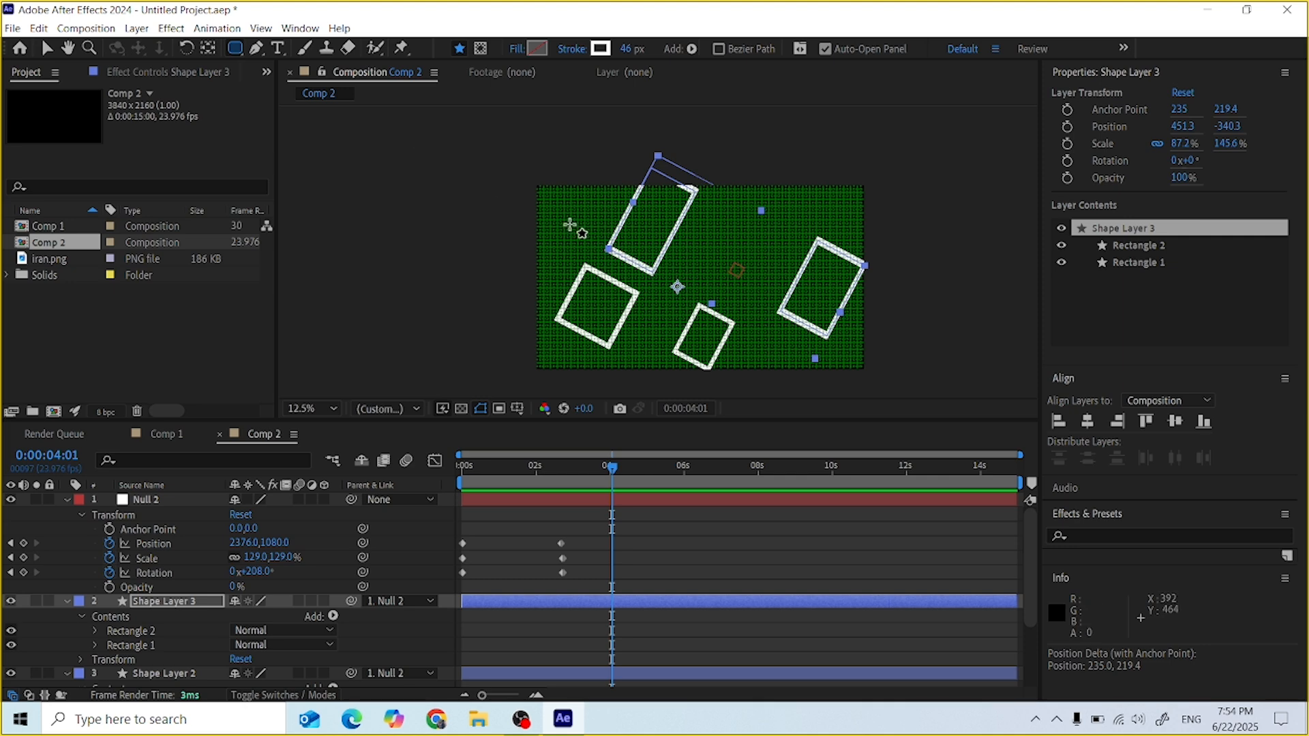
pyautogui.moveTo(550, 213); pyautogui.dragTo(591, 250)
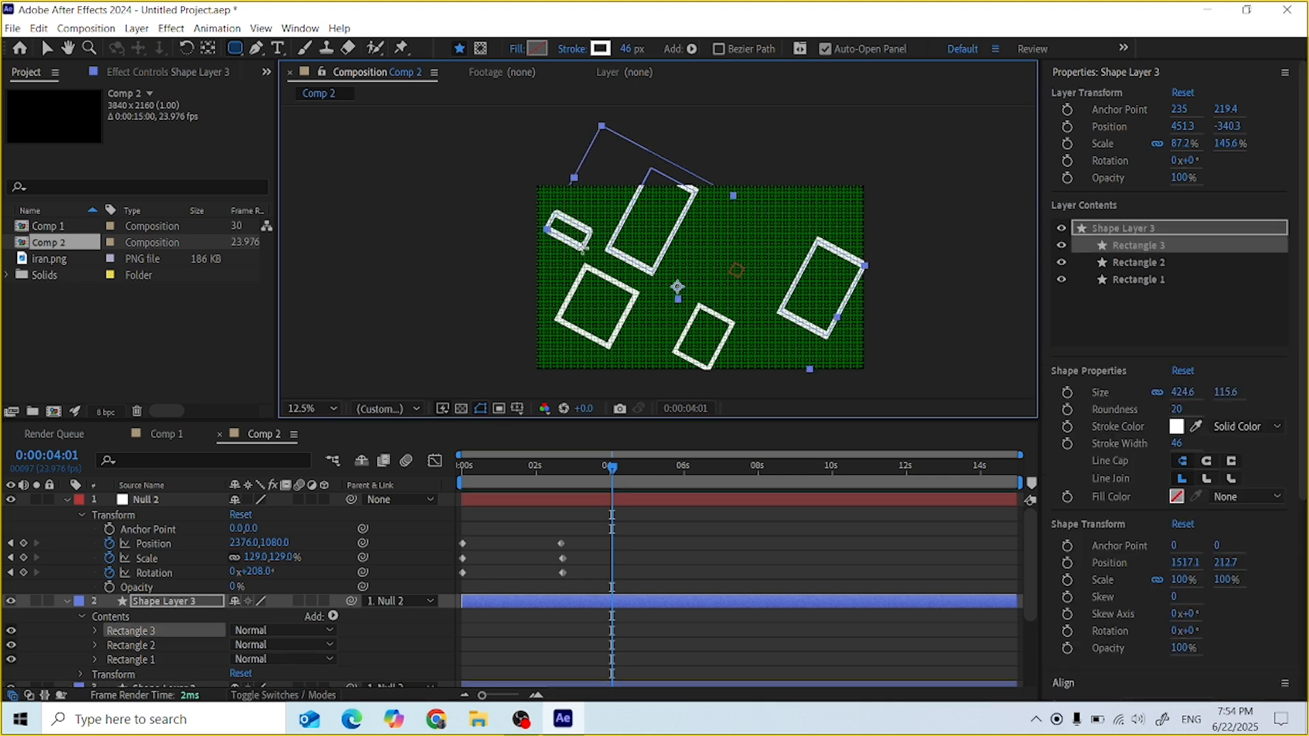
pyautogui.moveTo(235, 51); pyautogui.dragTo(300, 81)
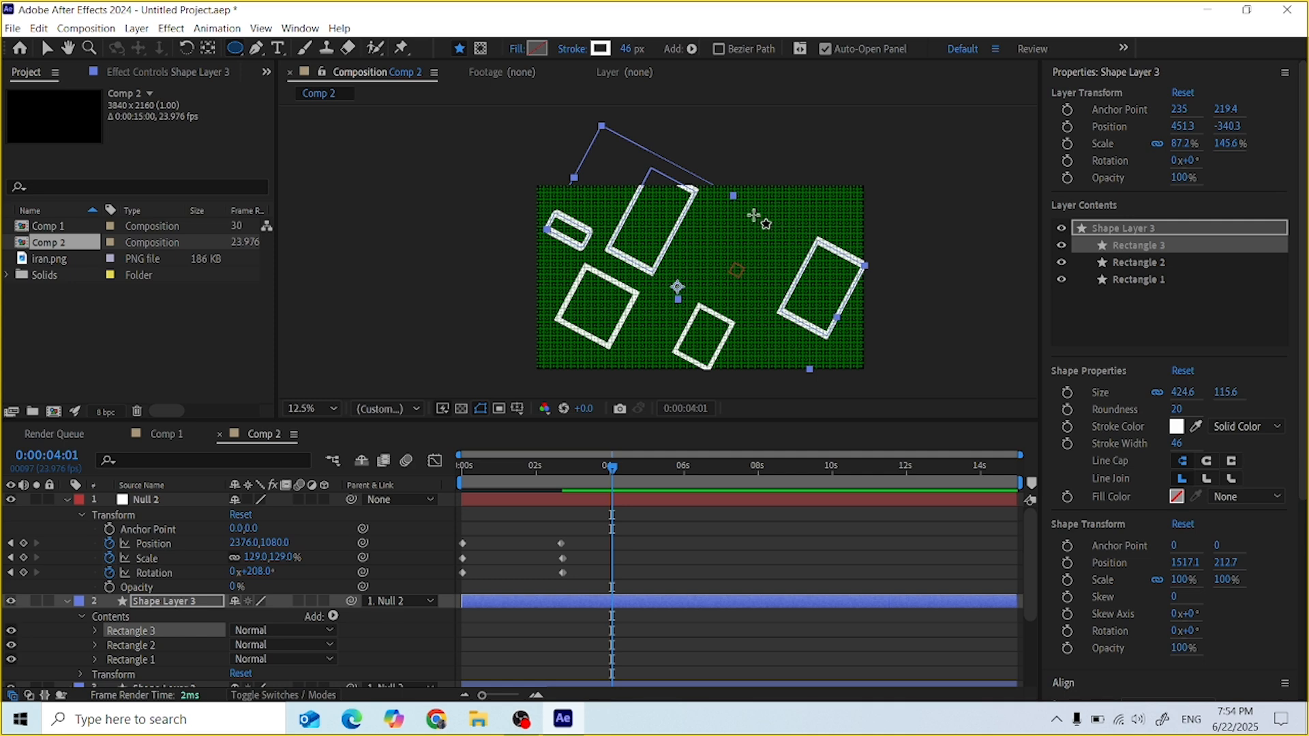
pyautogui.moveTo(752, 213); pyautogui.dragTo(792, 252)
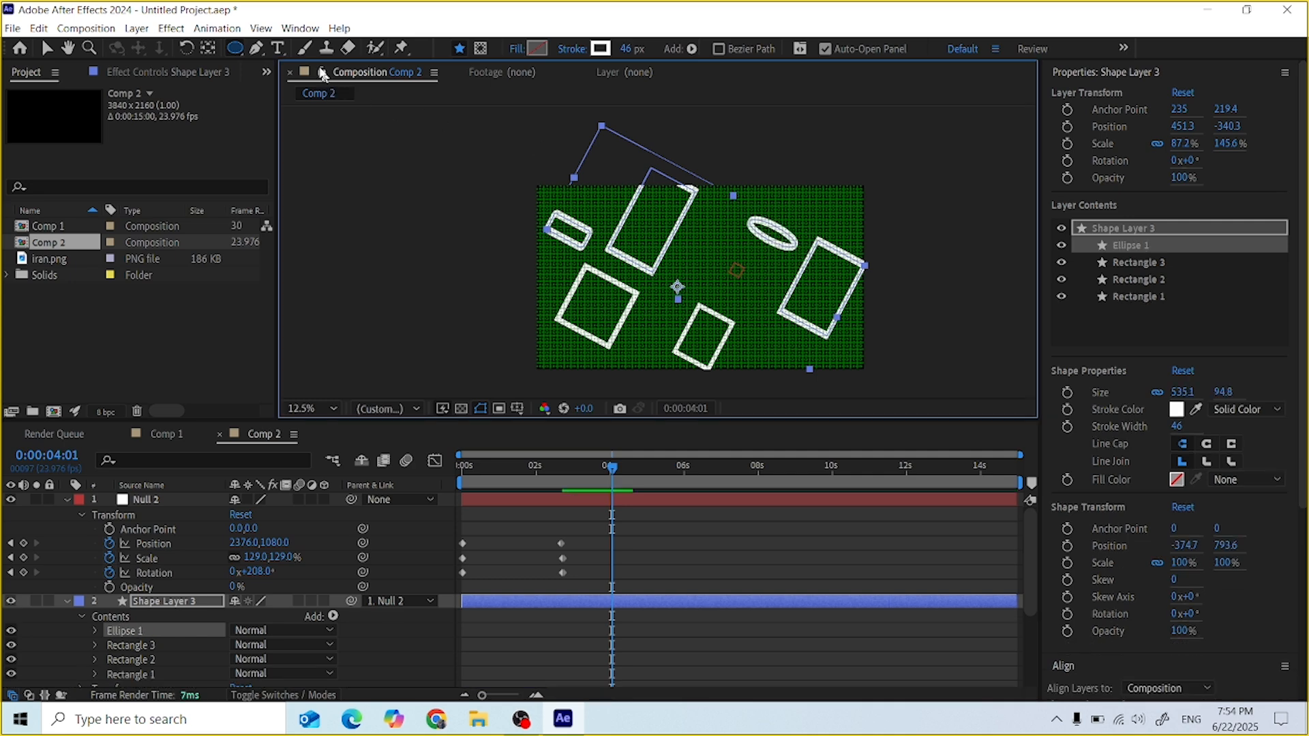
# Draw a five-point polygon with outer radius about 236.6 and a five-point star with outer radius about 281.6 in Shape Layer 3
pyautogui.click(237, 55)
pyautogui.moveTo(237, 54); pyautogui.dragTo(292, 104)
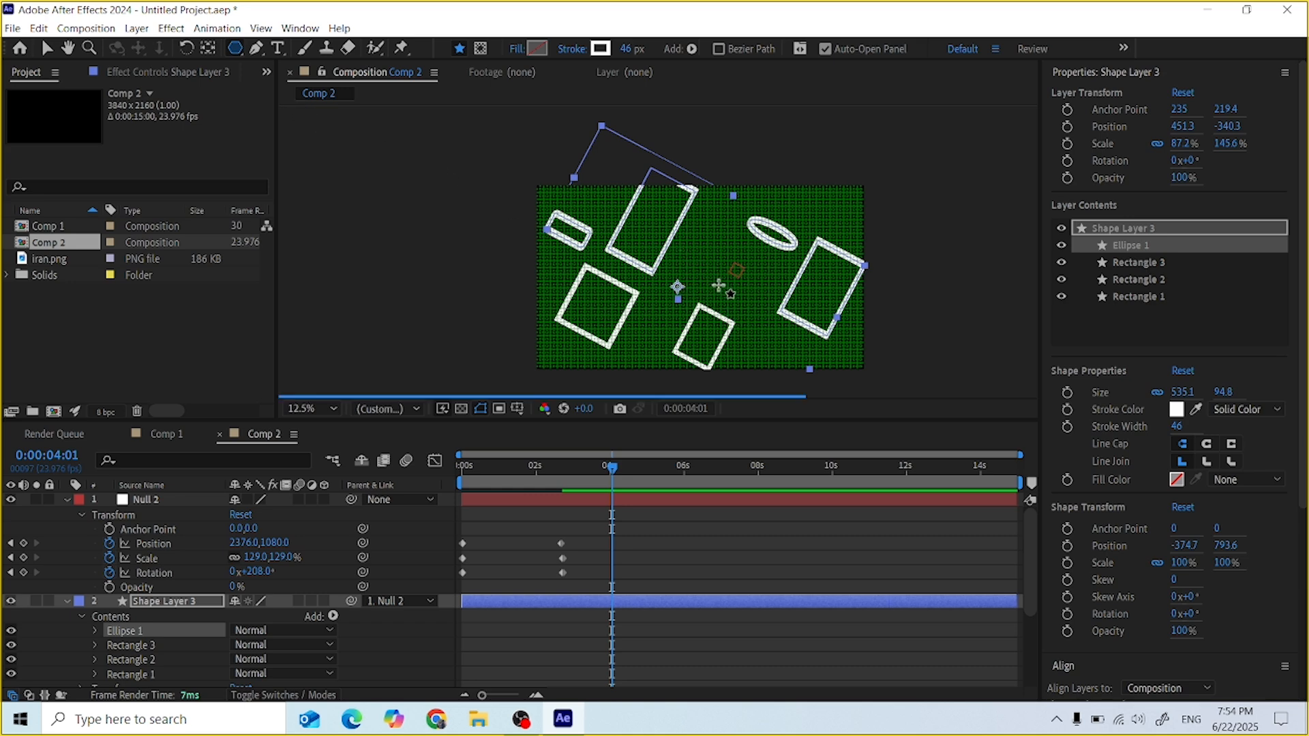
pyautogui.moveTo(680, 251)
pyautogui.mouseDown()
pyautogui.moveTo(742, 314)
pyautogui.moveTo(702, 256)
pyautogui.mouseUp()
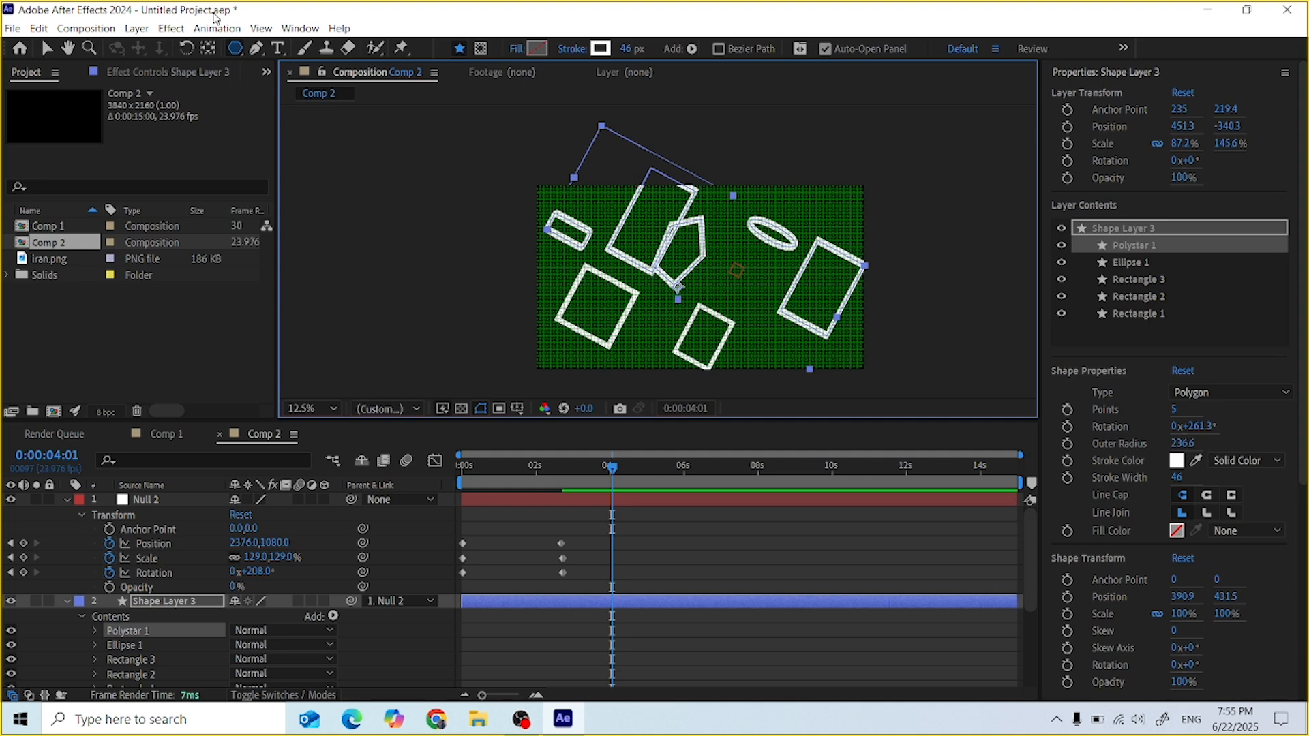
pyautogui.click(235, 49)
pyautogui.click(278, 121)
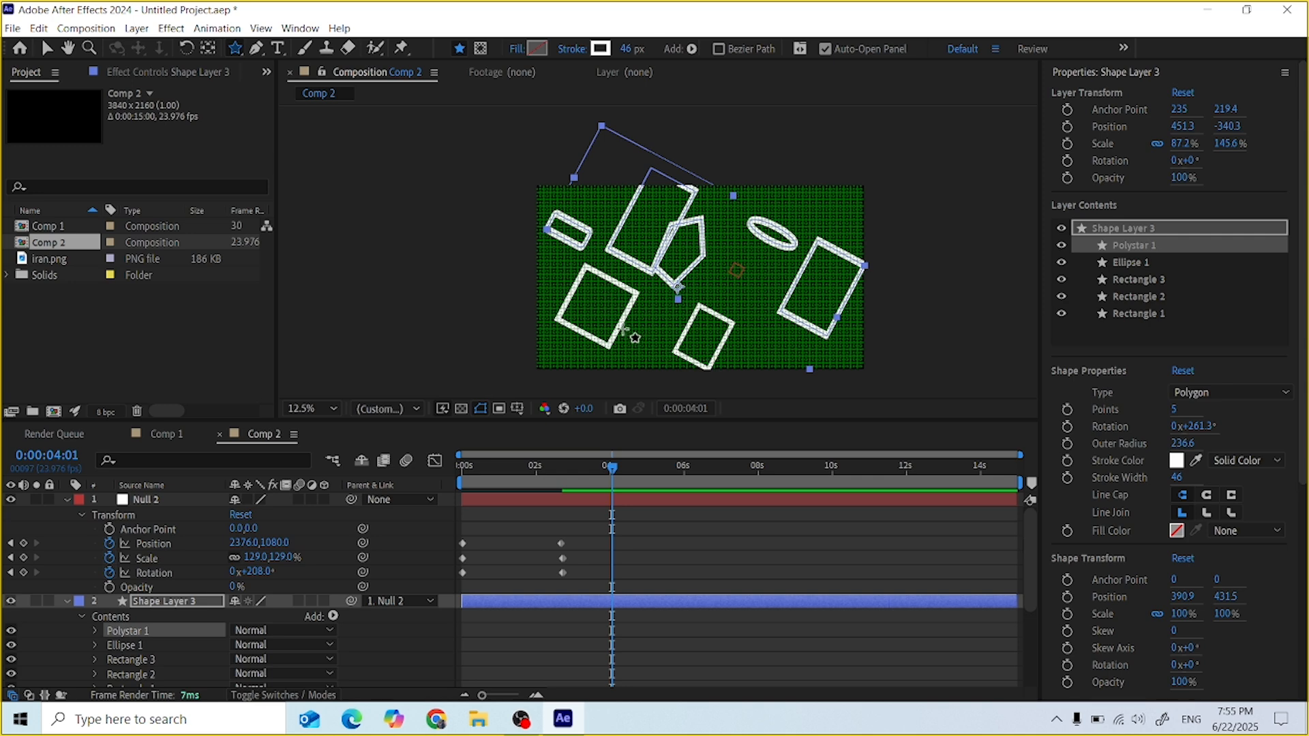
pyautogui.moveTo(647, 347); pyautogui.dragTo(663, 360)
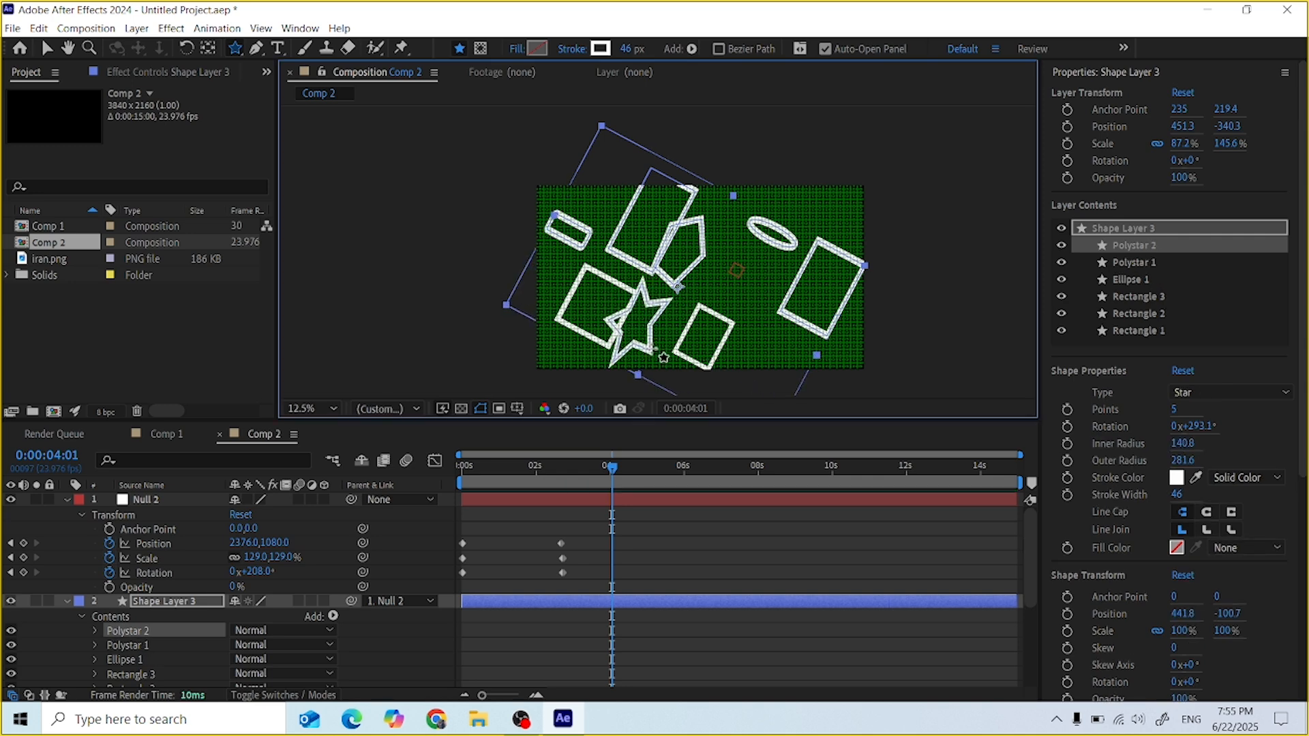
# Delete Shape Layer 3, Shape Layer 2 and Shape Layer 1 from Comp 2, keeping only Null 2
pyautogui.click(329, 407)
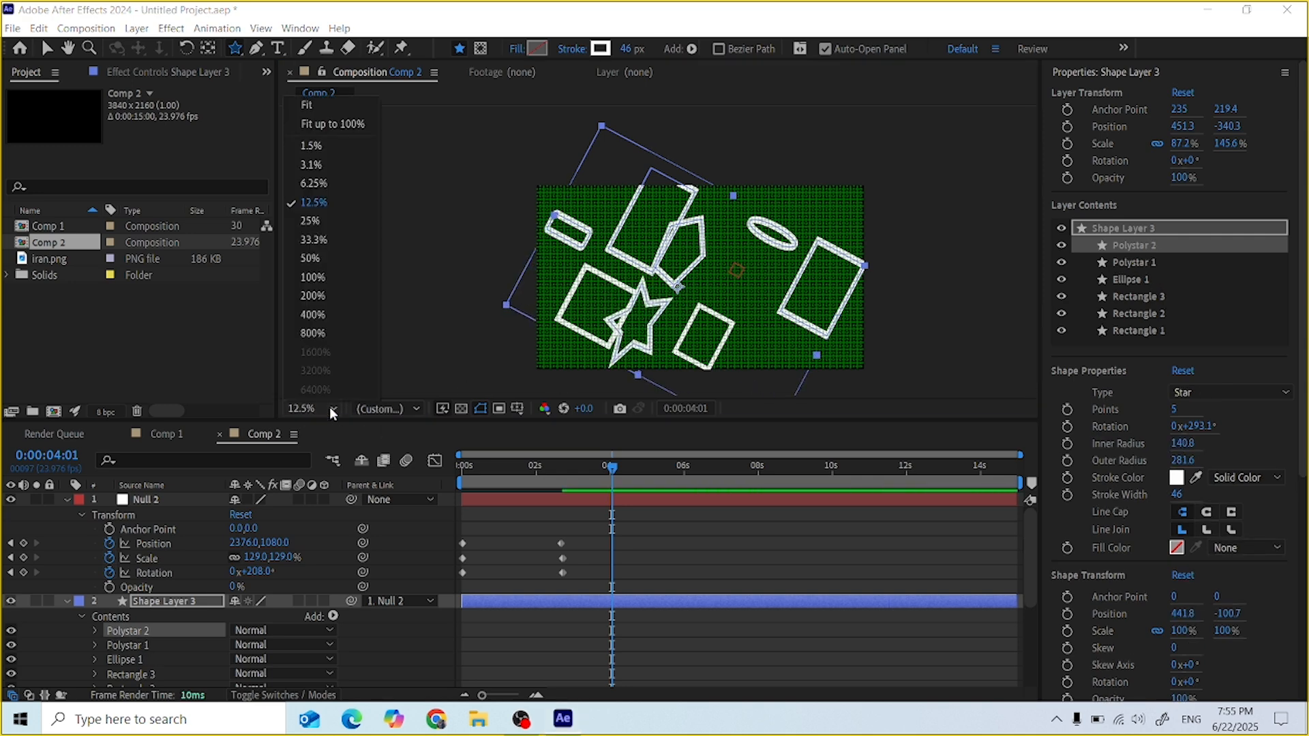
pyautogui.click(306, 103)
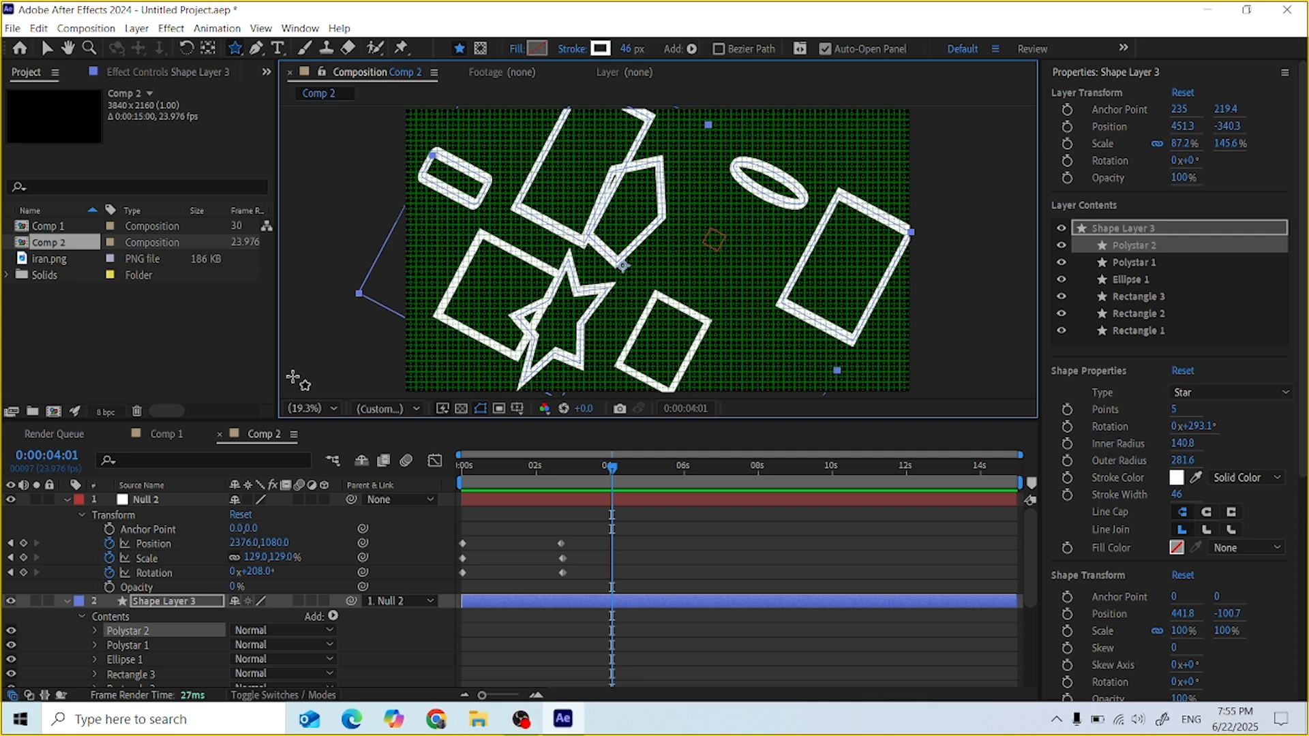
pyautogui.click(189, 607)
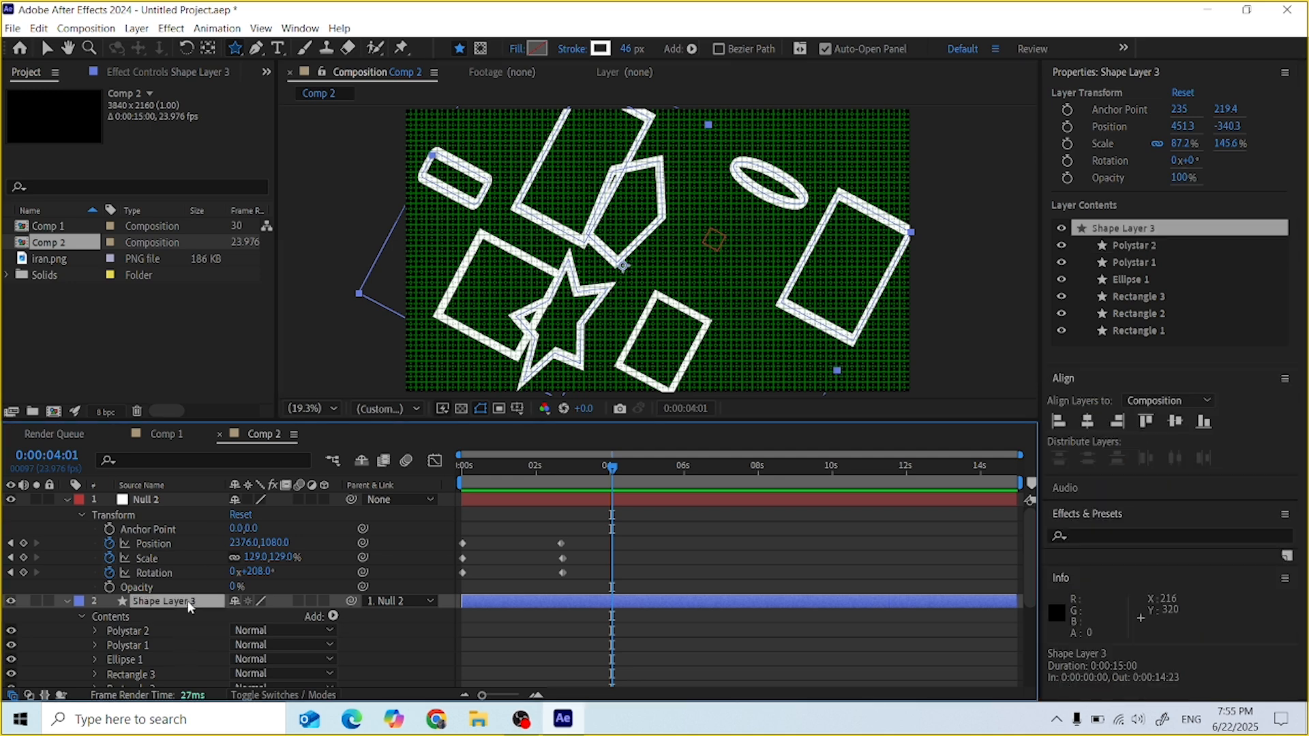
pyautogui.press('Delete')
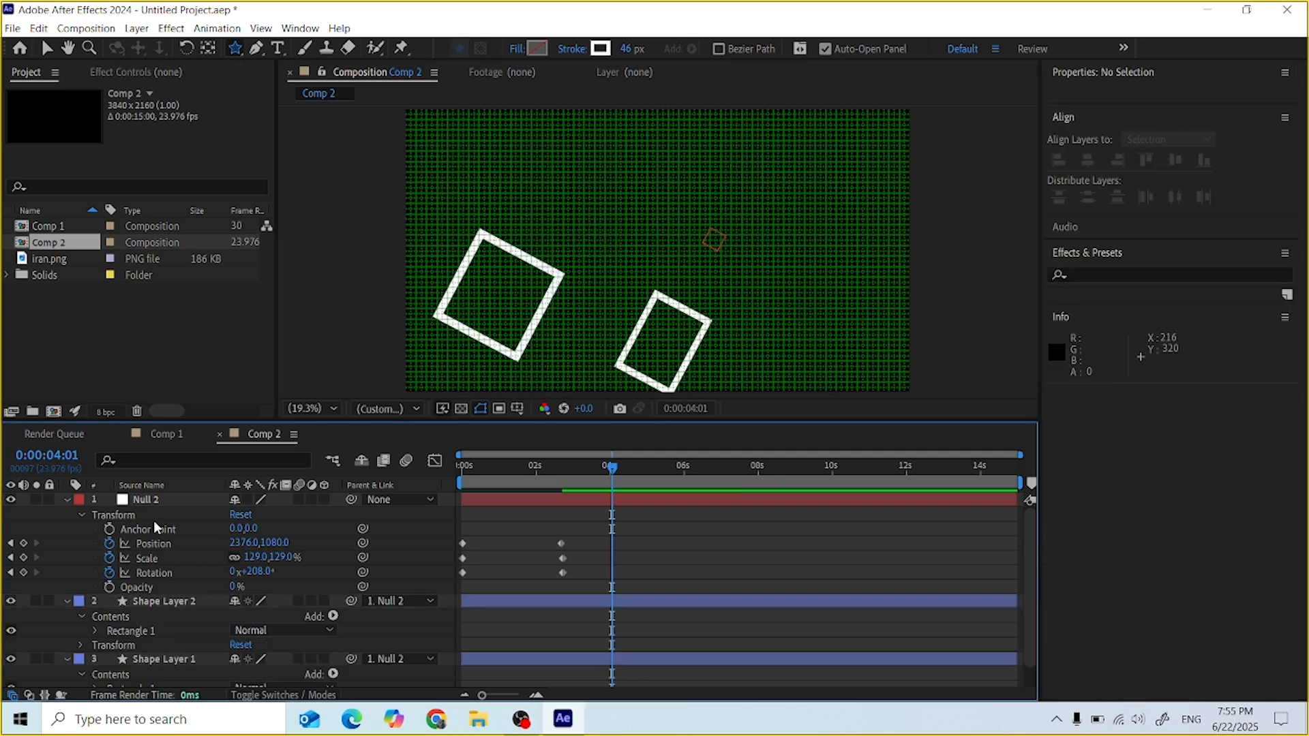
pyautogui.click(164, 599)
pyautogui.press('Delete')
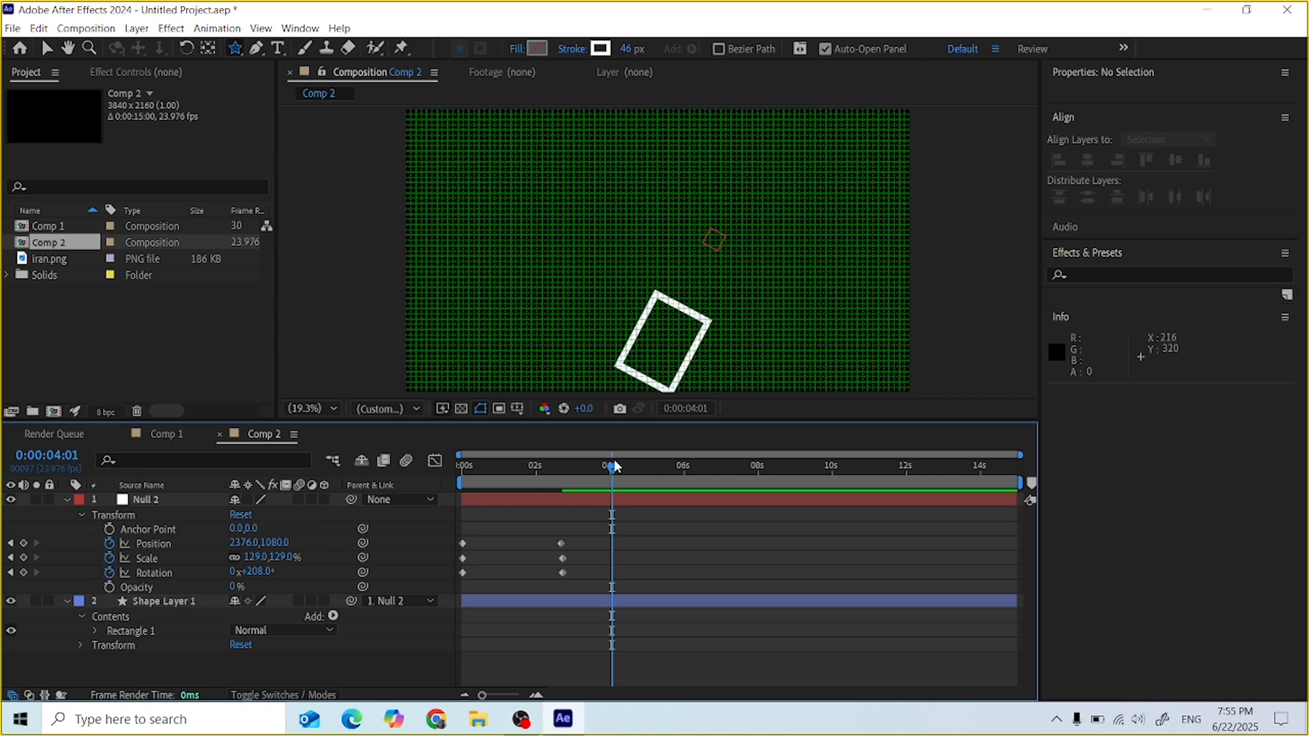
pyautogui.click(183, 598)
pyautogui.press('Delete')
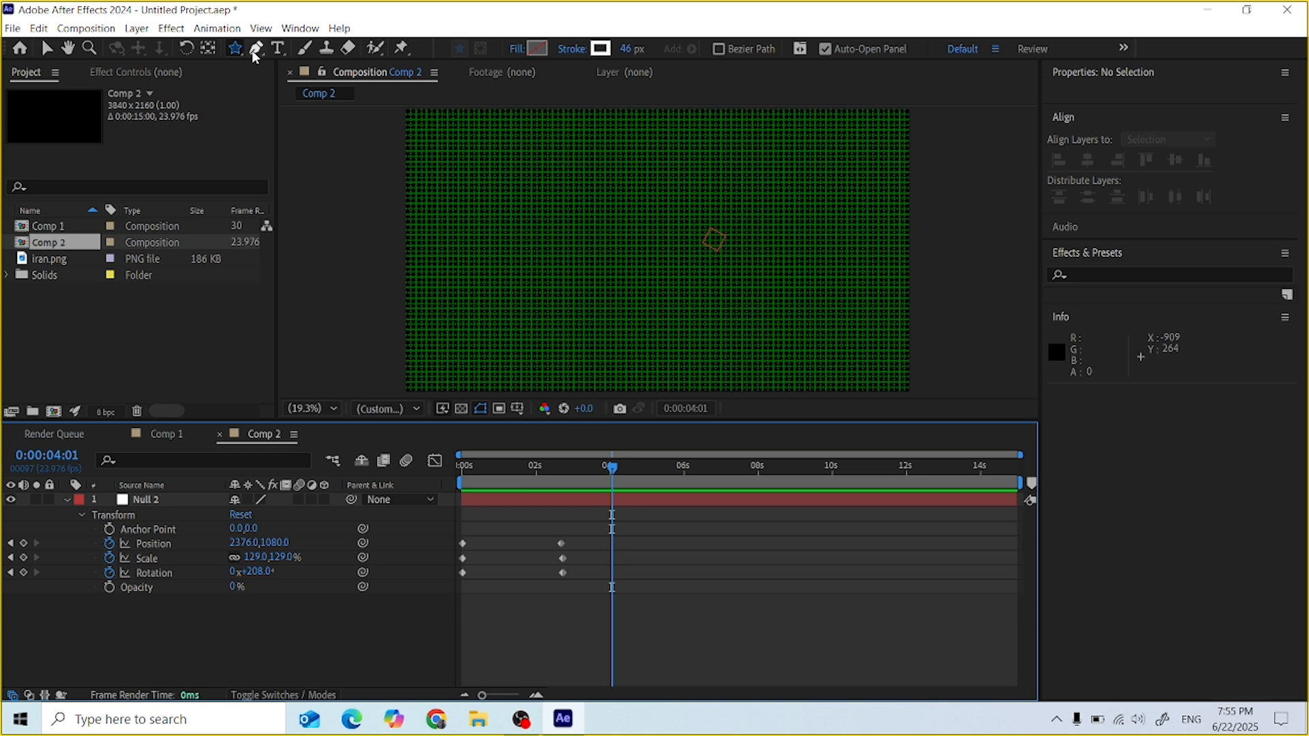
# Draw an open wavy path with three crests across Comp 2 using the Pen tool, creating curved points on a new shape layer
pyautogui.click(255, 49)
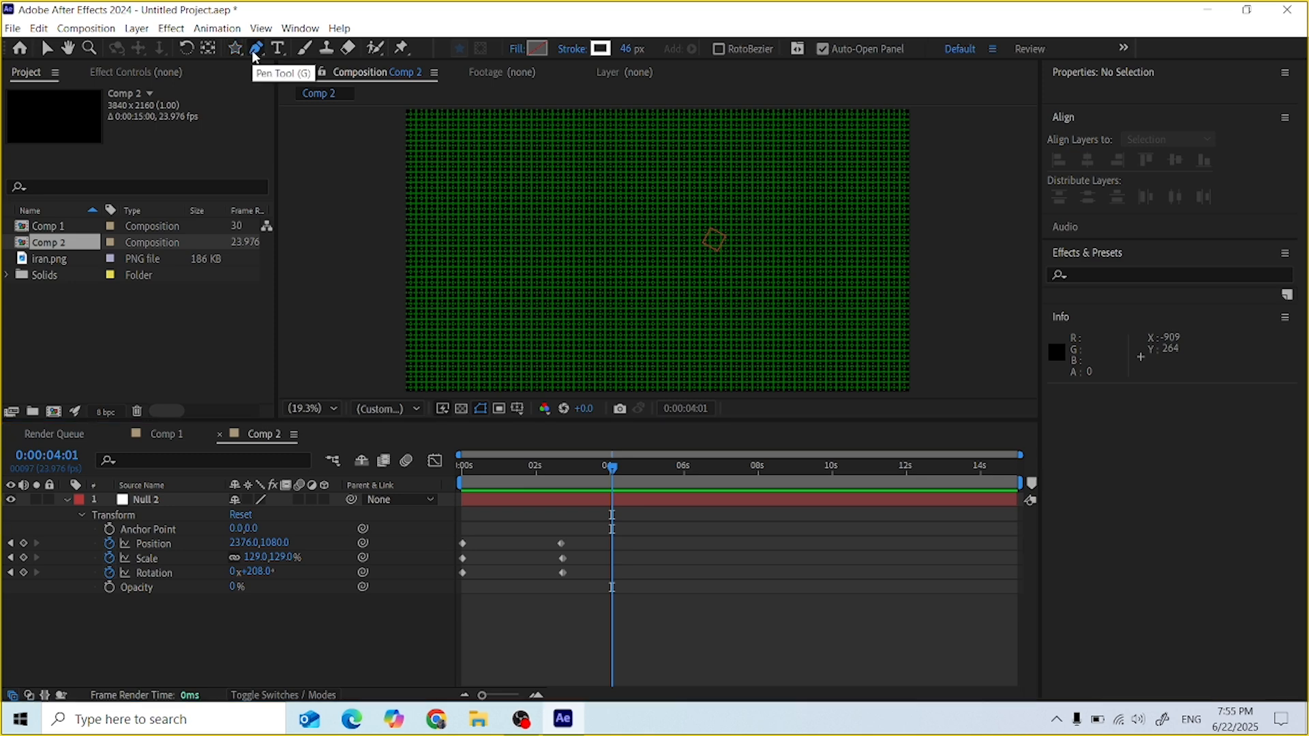
pyautogui.click(434, 299)
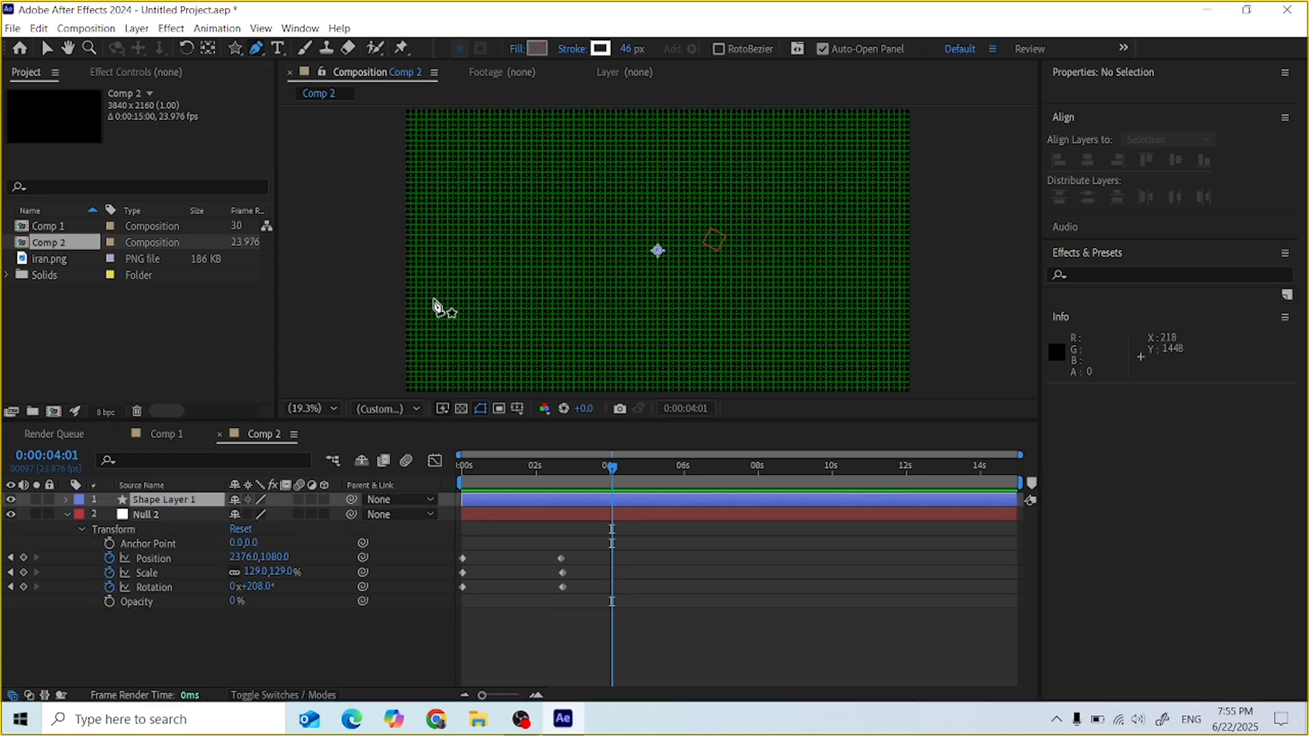
pyautogui.moveTo(551, 207); pyautogui.dragTo(607, 257)
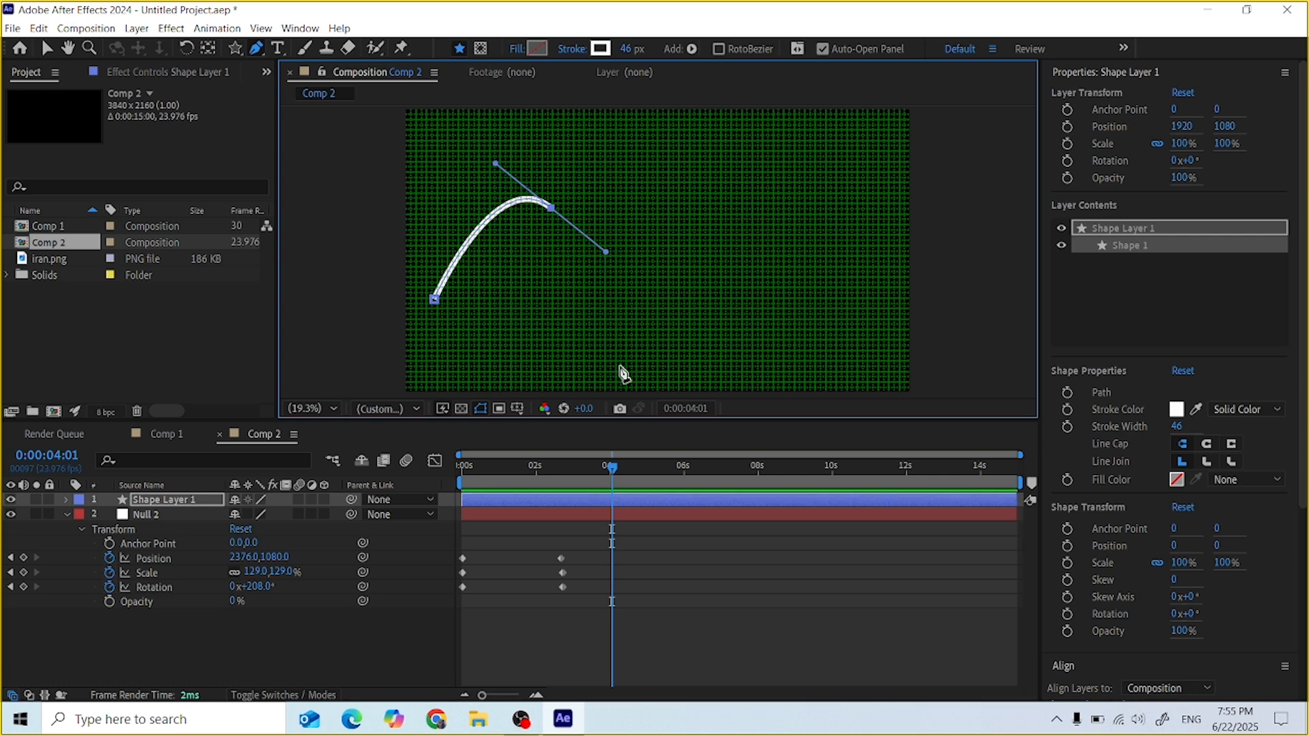
pyautogui.moveTo(606, 347); pyautogui.dragTo(661, 366)
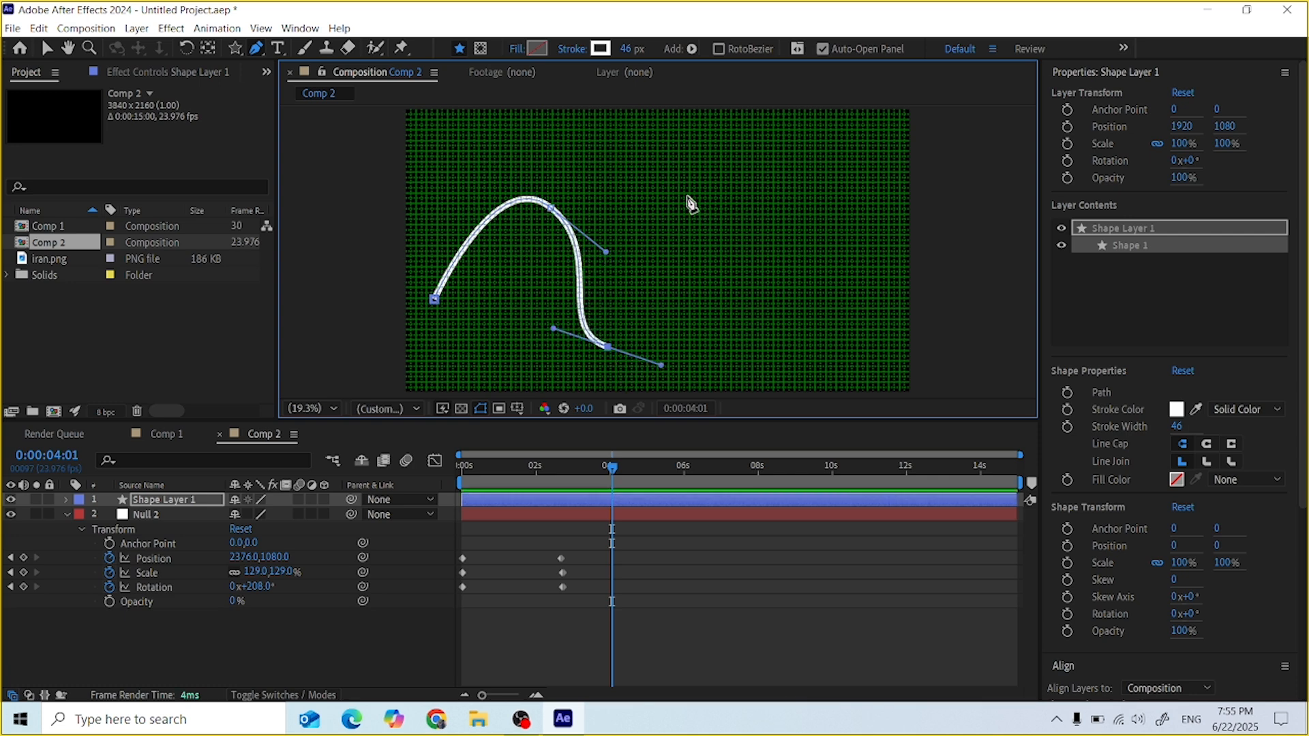
pyautogui.moveTo(687, 197); pyautogui.dragTo(749, 223)
pyautogui.moveTo(777, 349); pyautogui.dragTo(825, 319)
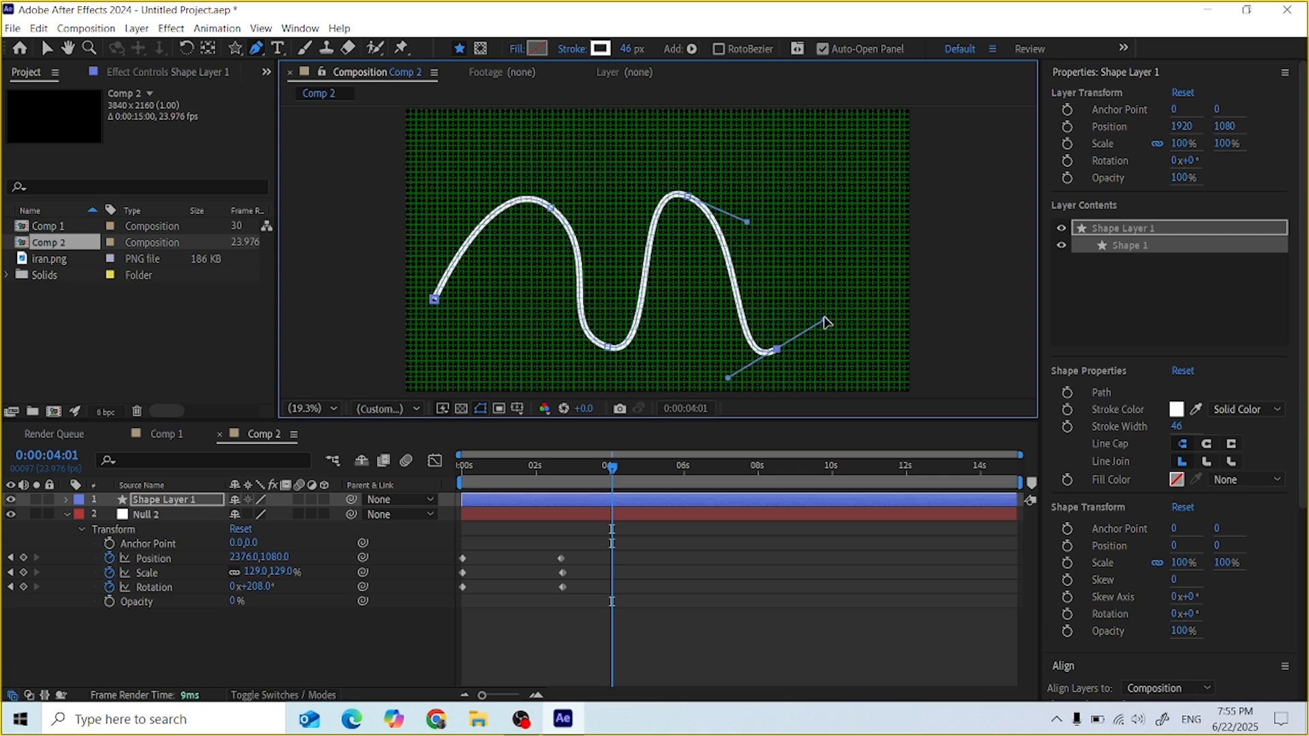
pyautogui.moveTo(840, 176); pyautogui.dragTo(890, 220)
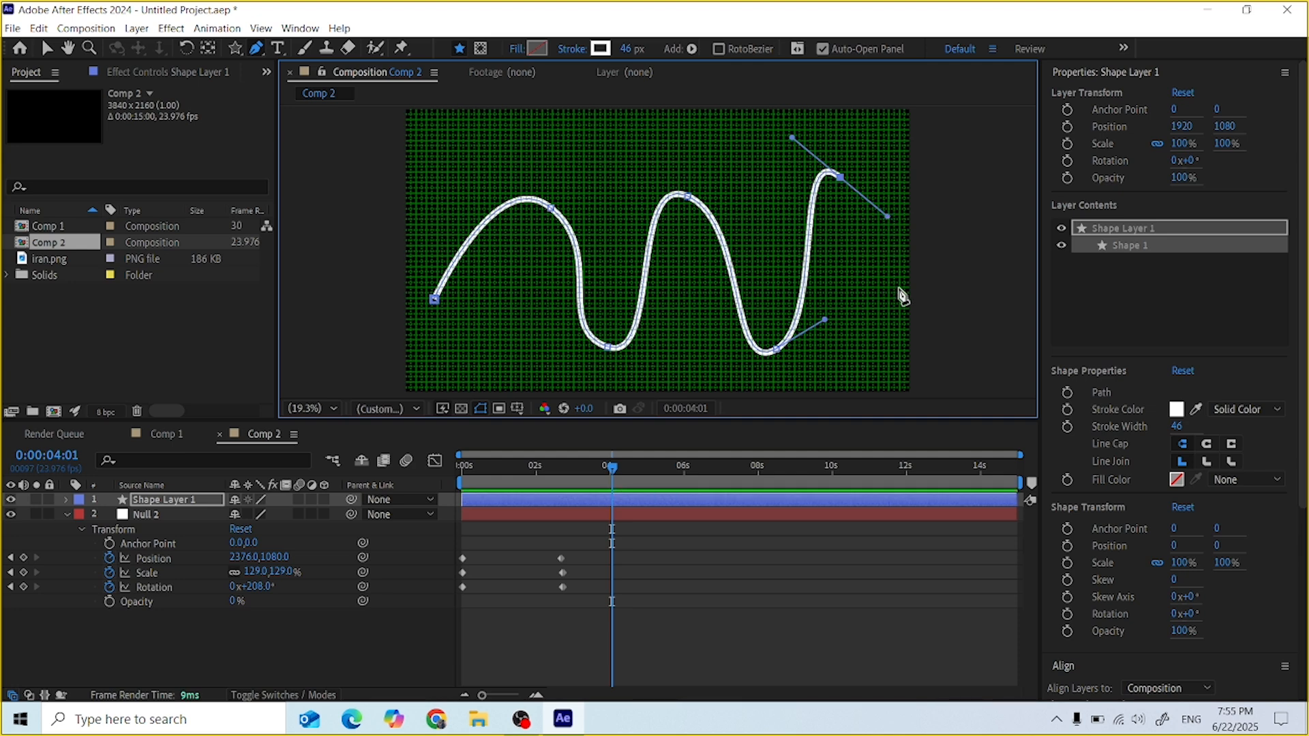
pyautogui.moveTo(891, 296); pyautogui.dragTo(913, 271)
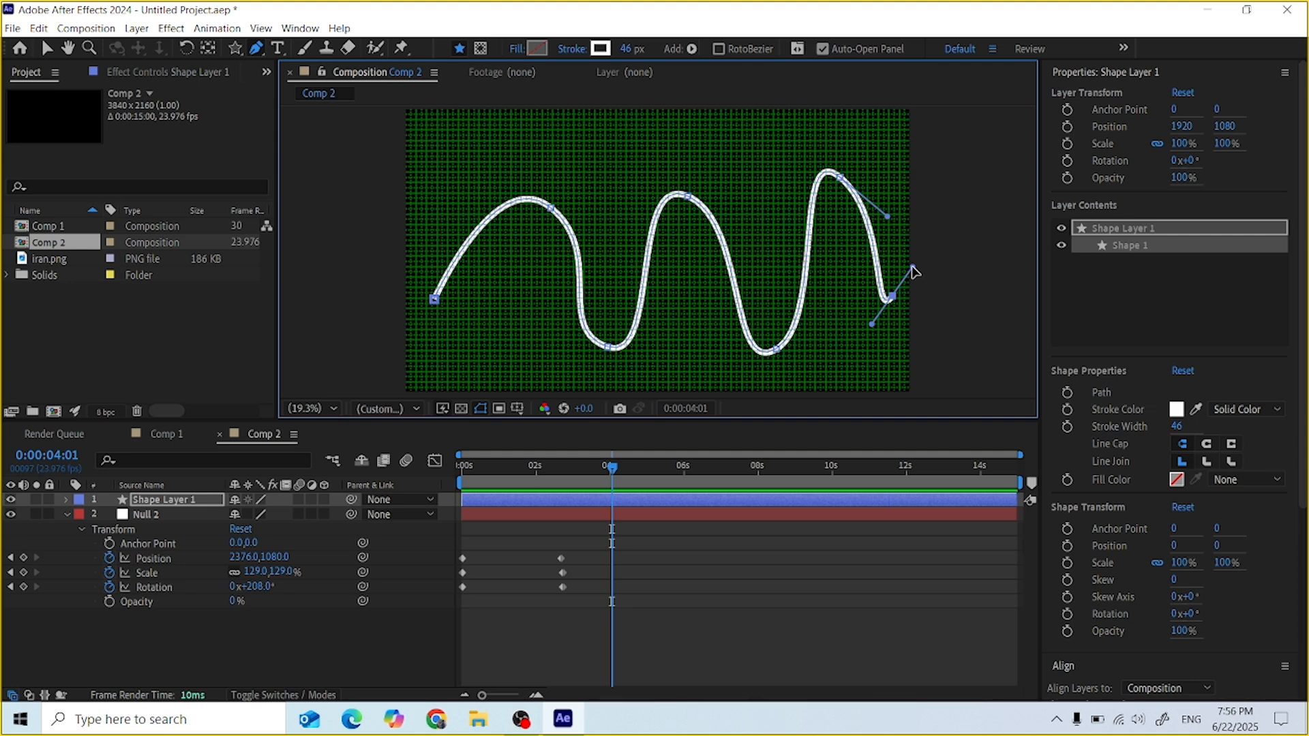
# Add the text "hfhf" above the start of the wavy path
pyautogui.click(277, 49)
pyautogui.click(473, 150)
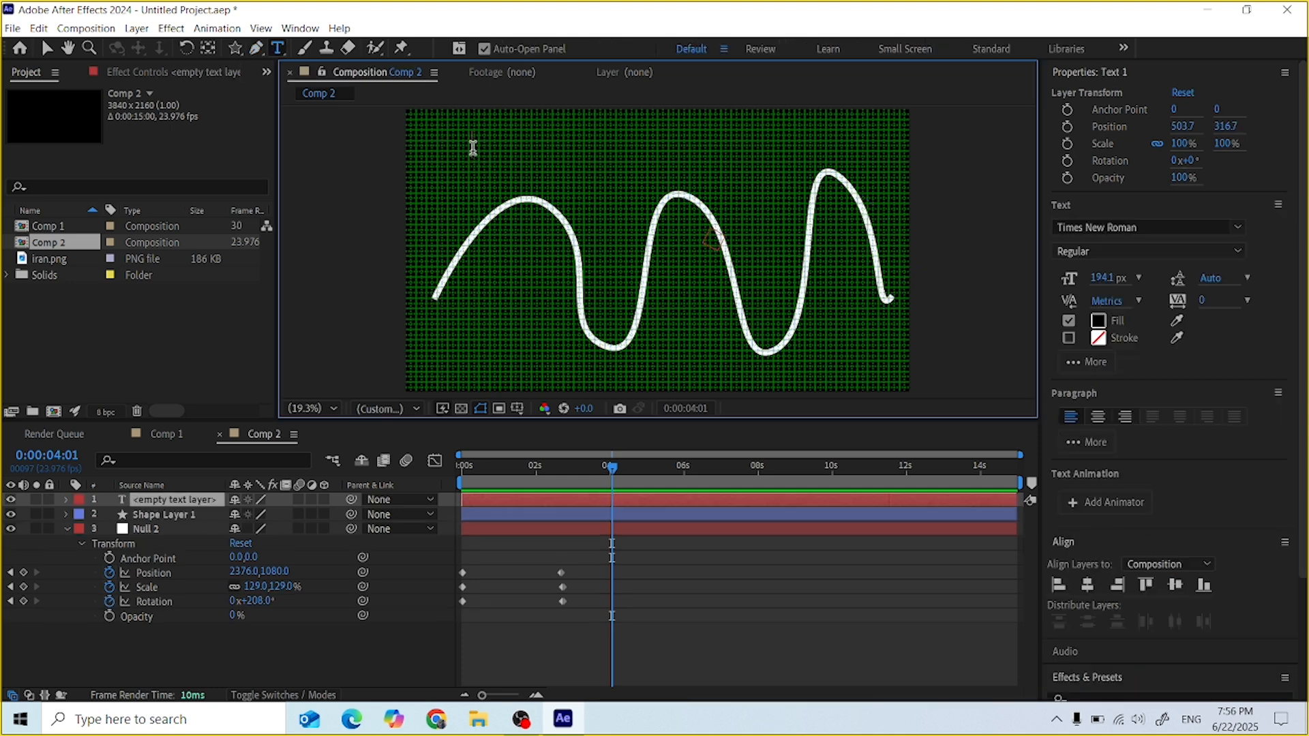
pyautogui.write('hfhf')
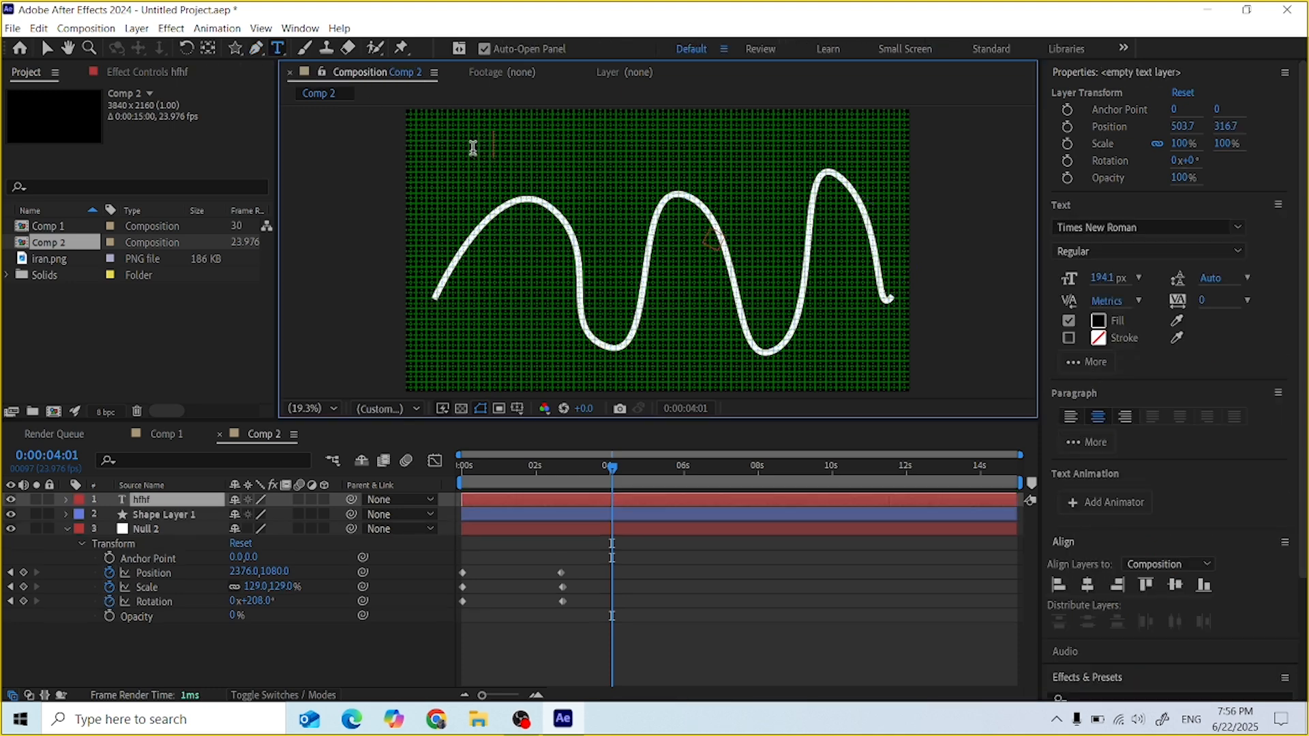
# Set the hfhf text's fill colour to white (FFFFFF)
pyautogui.click(1097, 322)
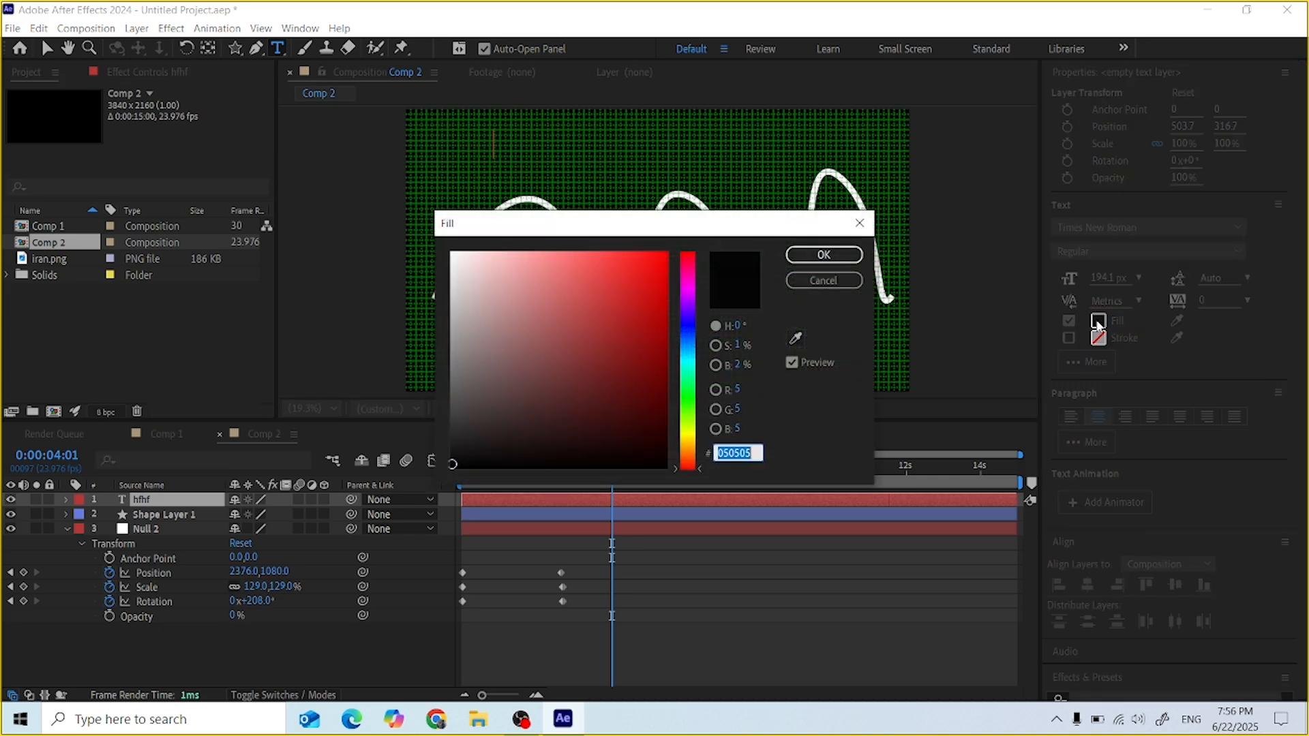
pyautogui.click(859, 223)
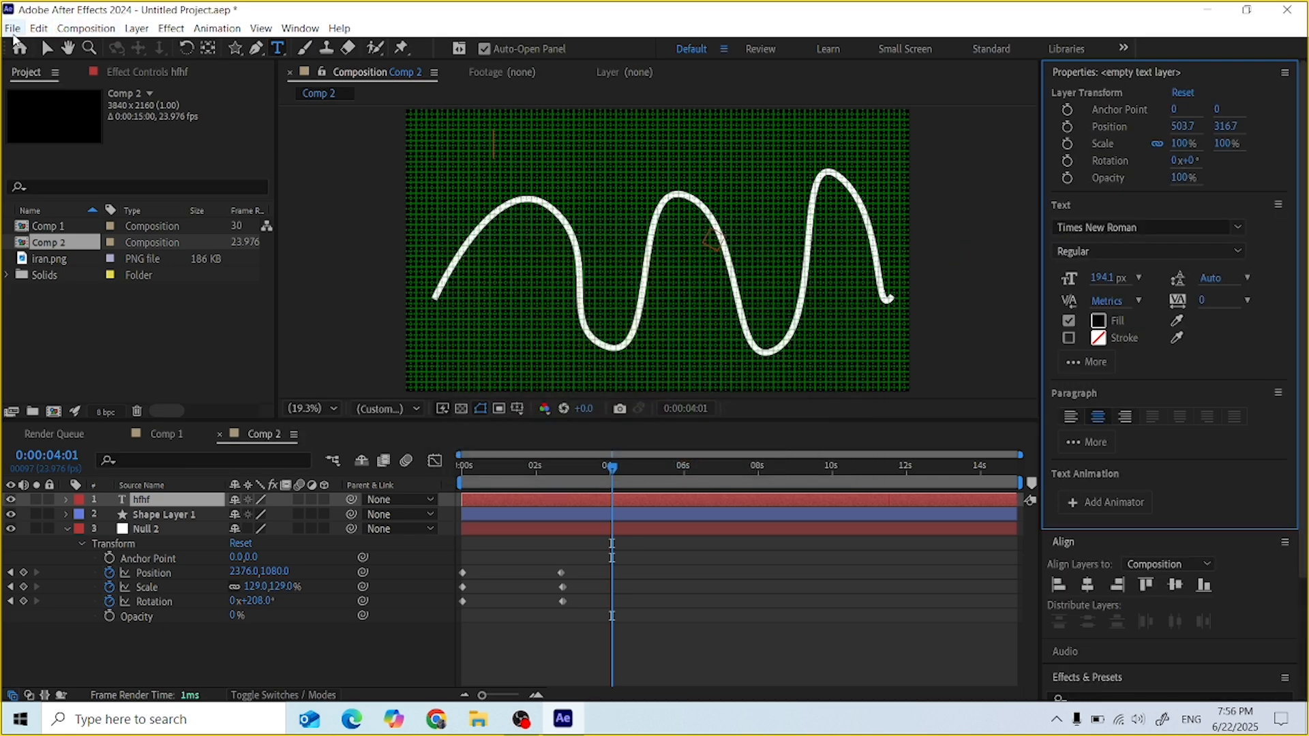
pyautogui.click(47, 49)
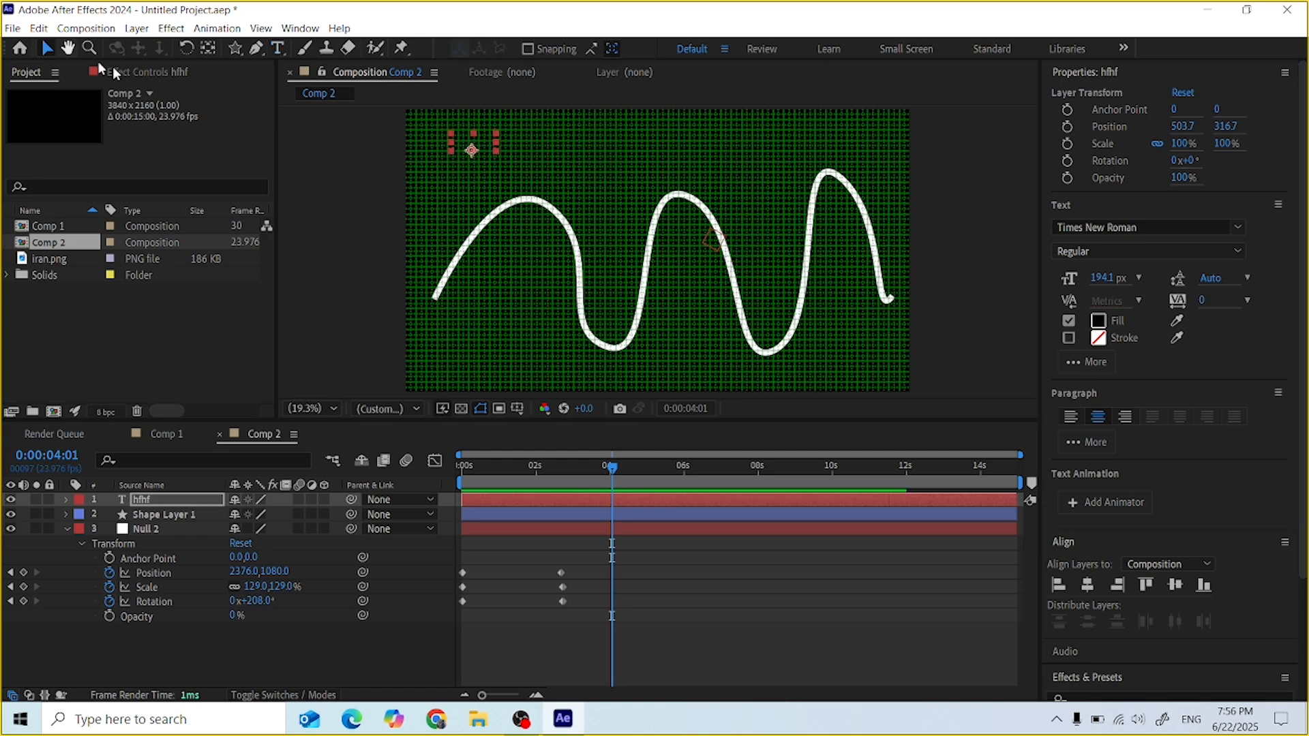
pyautogui.click(1098, 320)
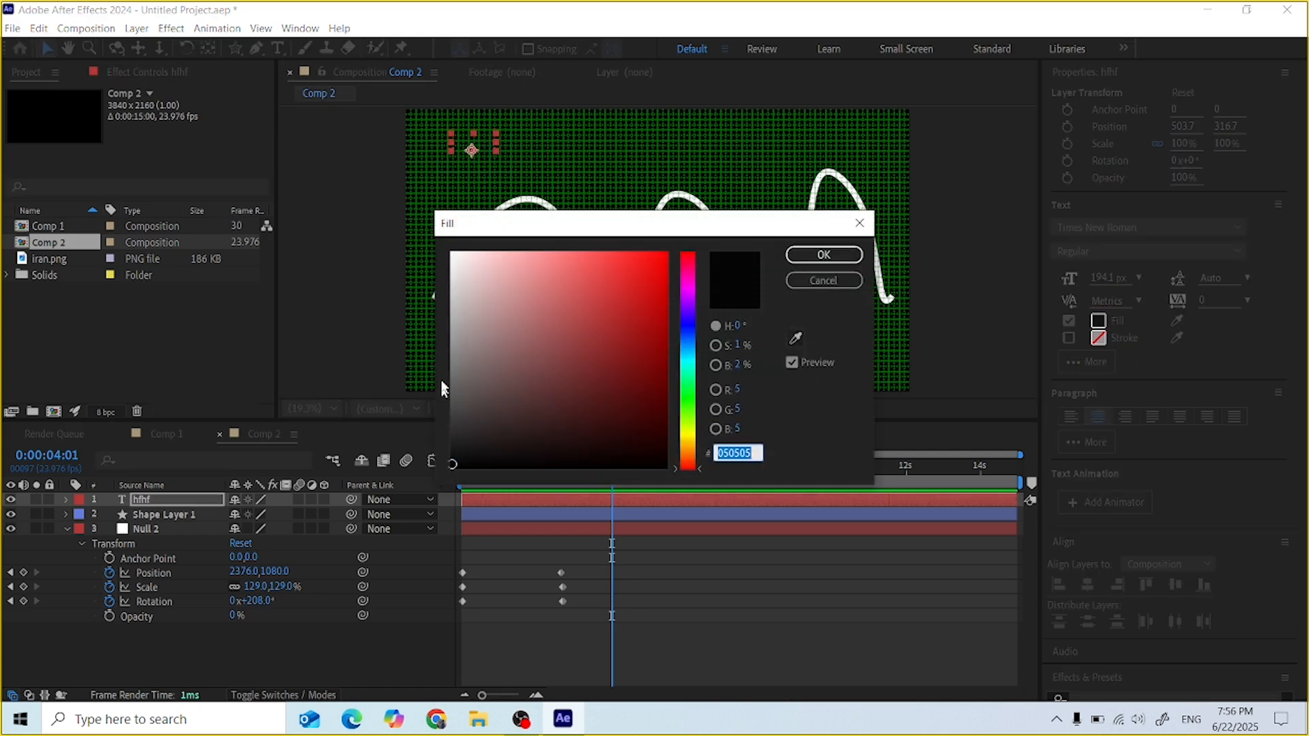
pyautogui.click(452, 253)
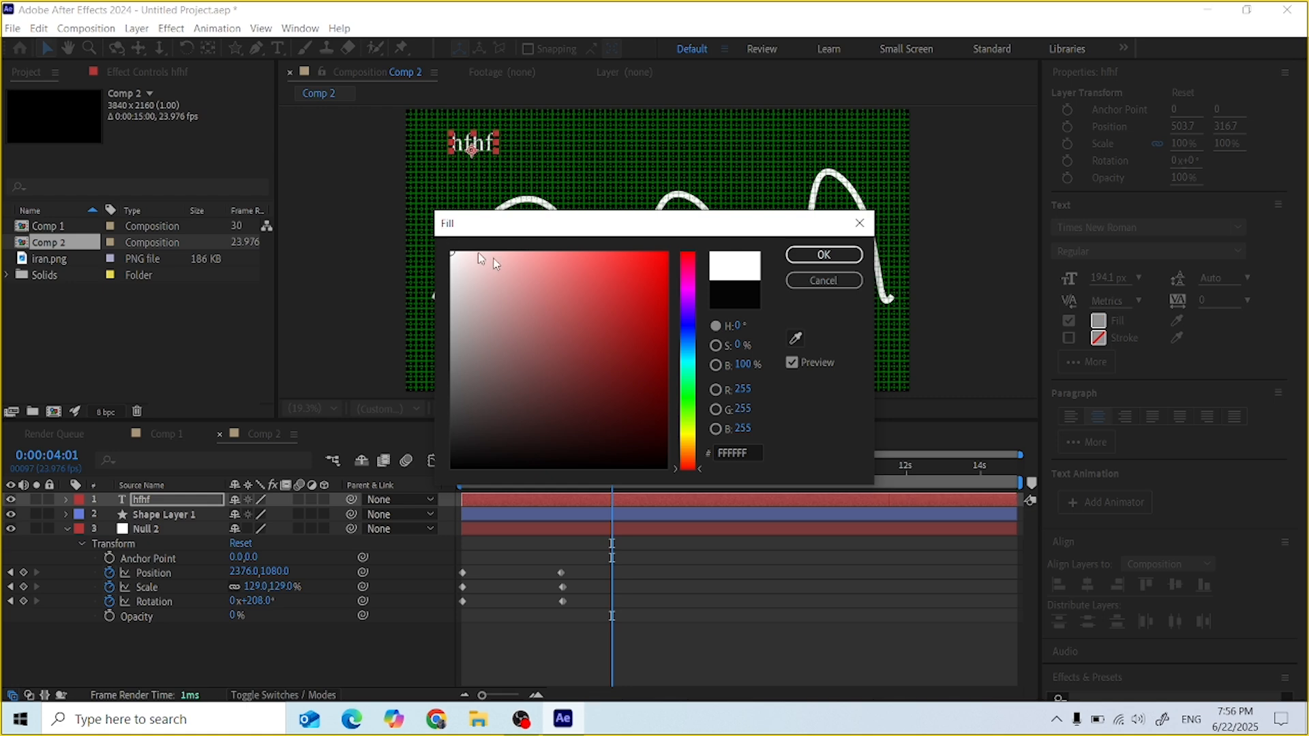
pyautogui.click(834, 254)
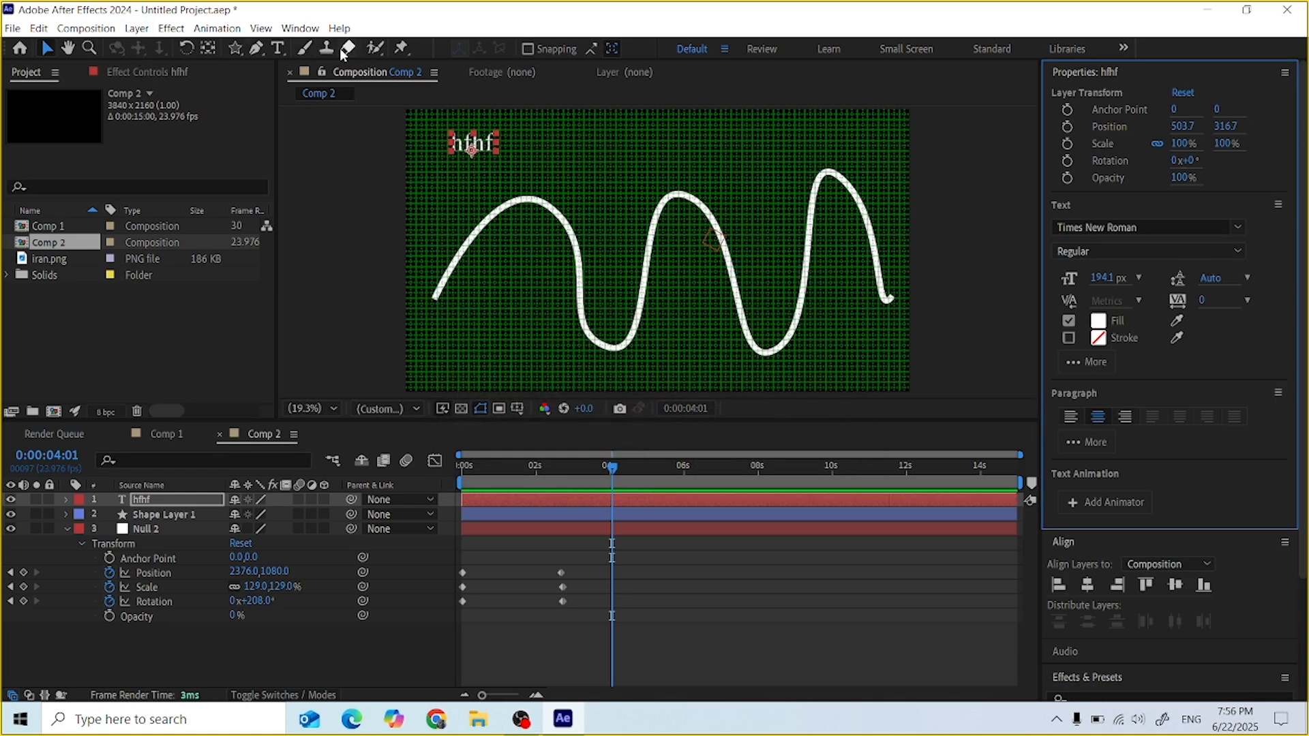
# Try to paint in the composition with the Brush tool and dismiss the warning
pyautogui.click(305, 51)
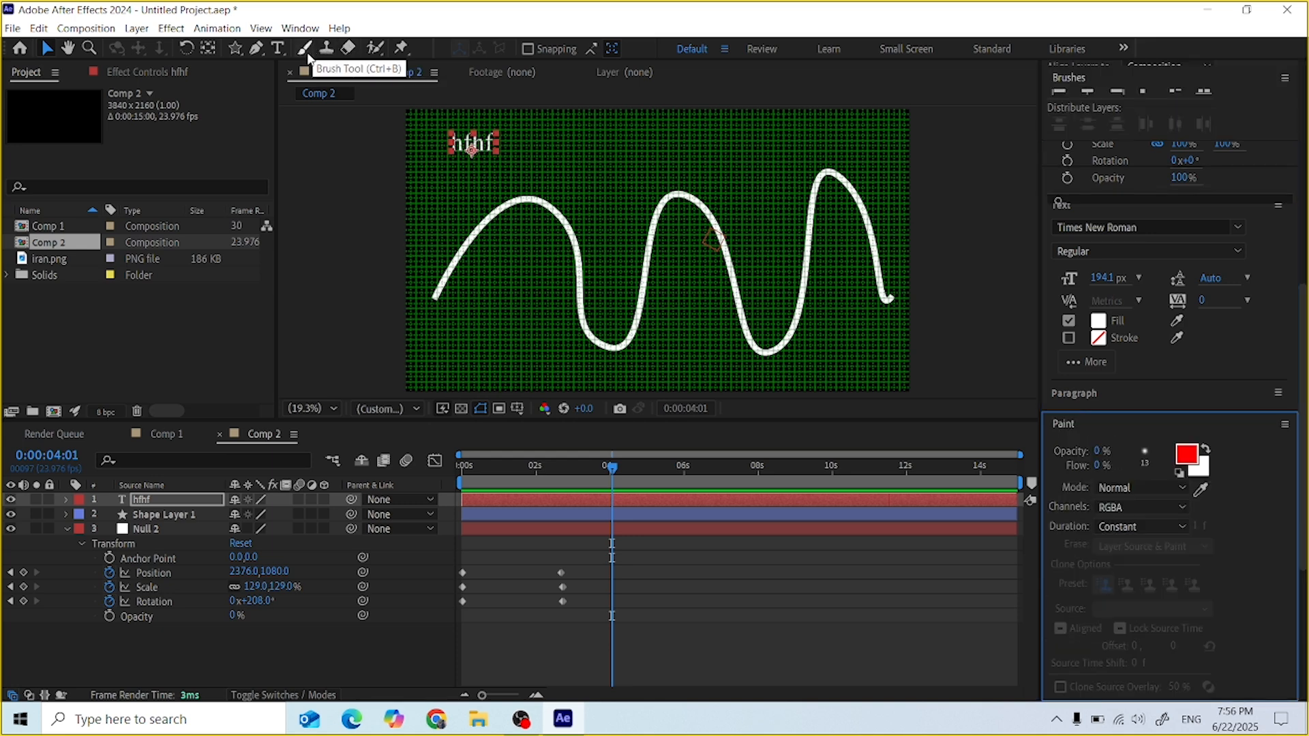
pyautogui.click(450, 231)
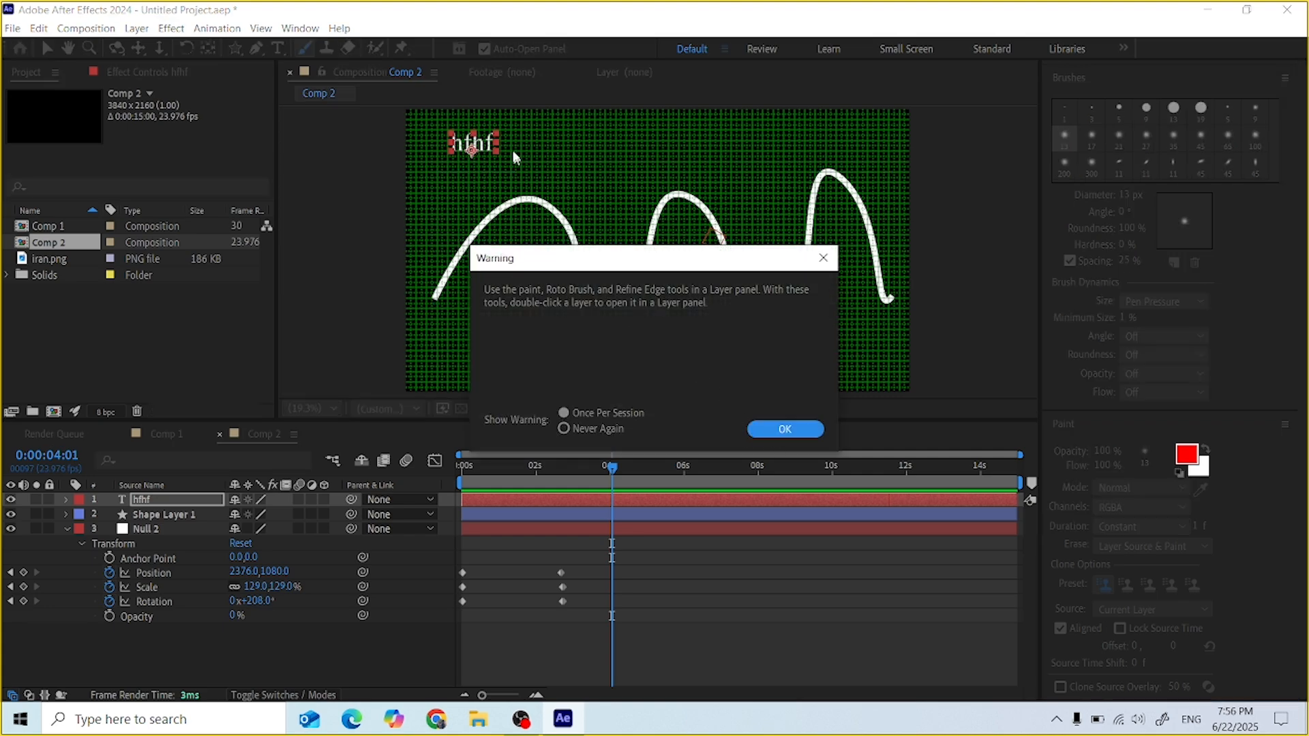
pyautogui.click(787, 430)
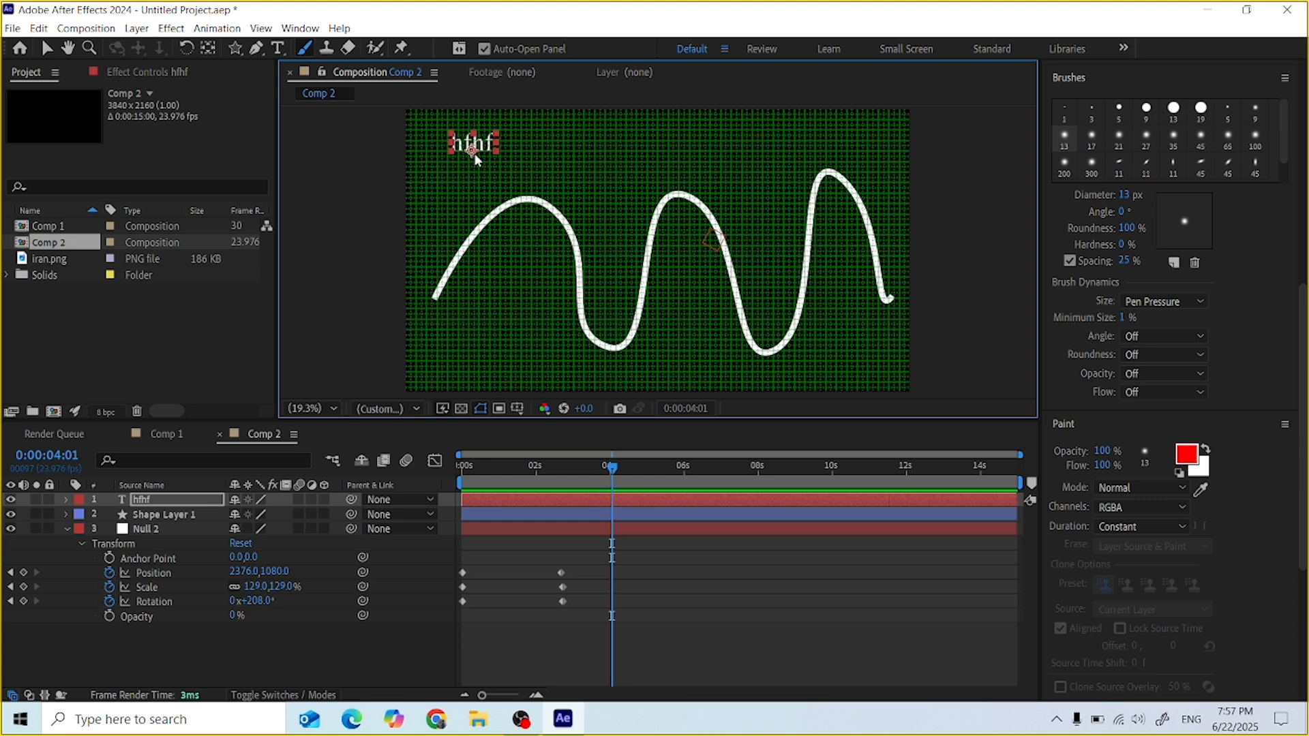
# Draw a circle about 186.9 px across in Shape Layer 1 and move it onto the starting point of the wavy path
pyautogui.click(552, 235)
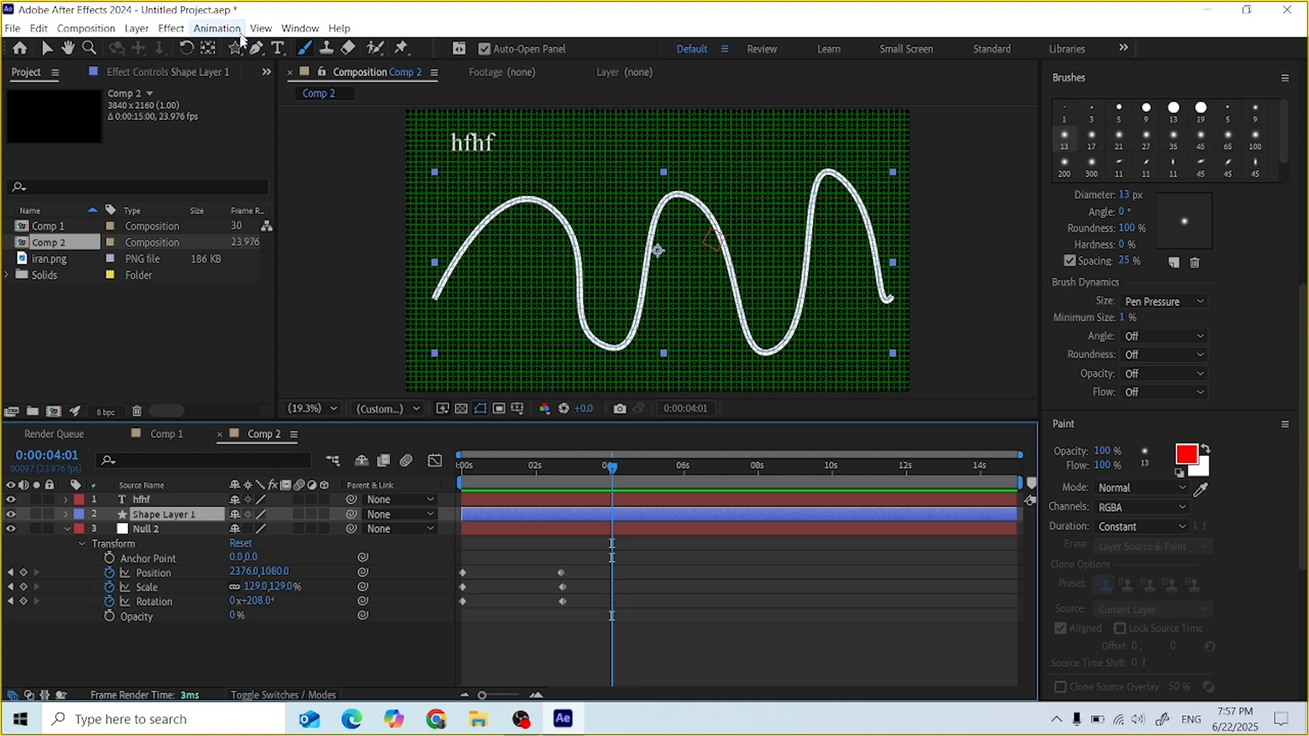
pyautogui.moveTo(237, 51); pyautogui.dragTo(298, 84)
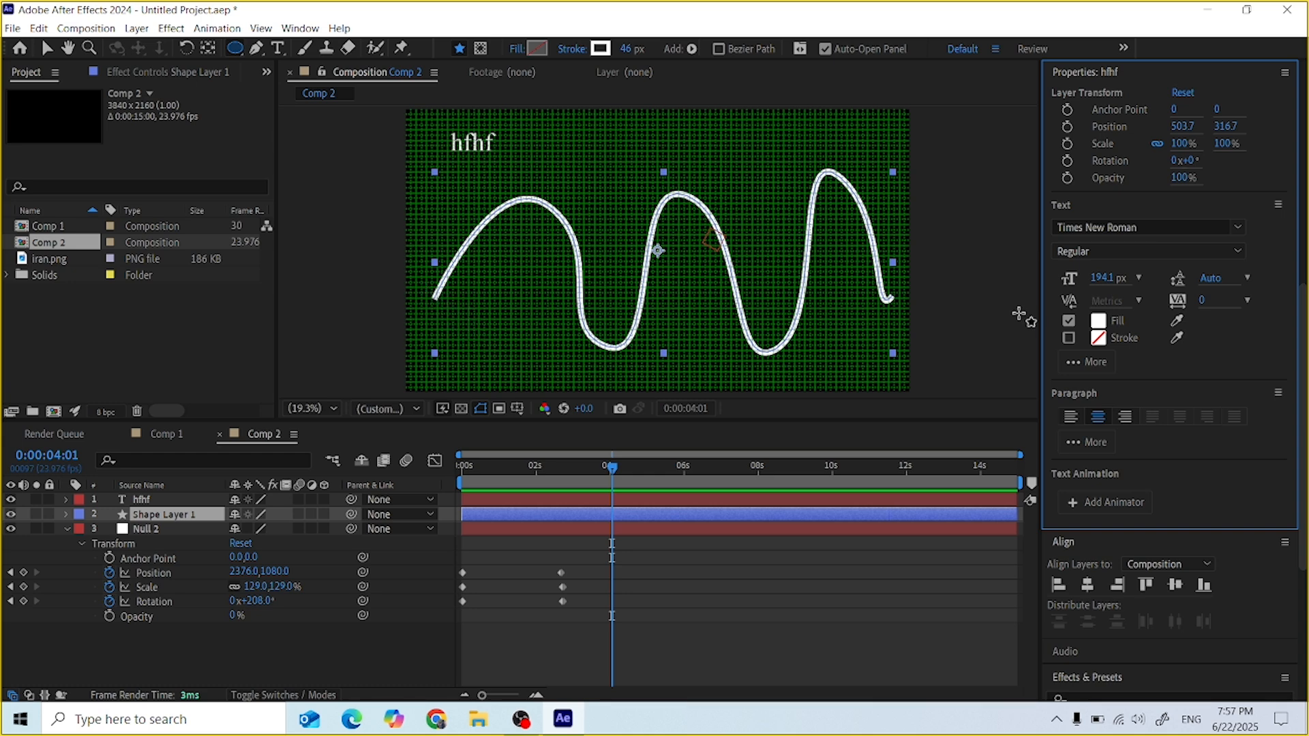
pyautogui.moveTo(464, 313); pyautogui.dragTo(494, 343)
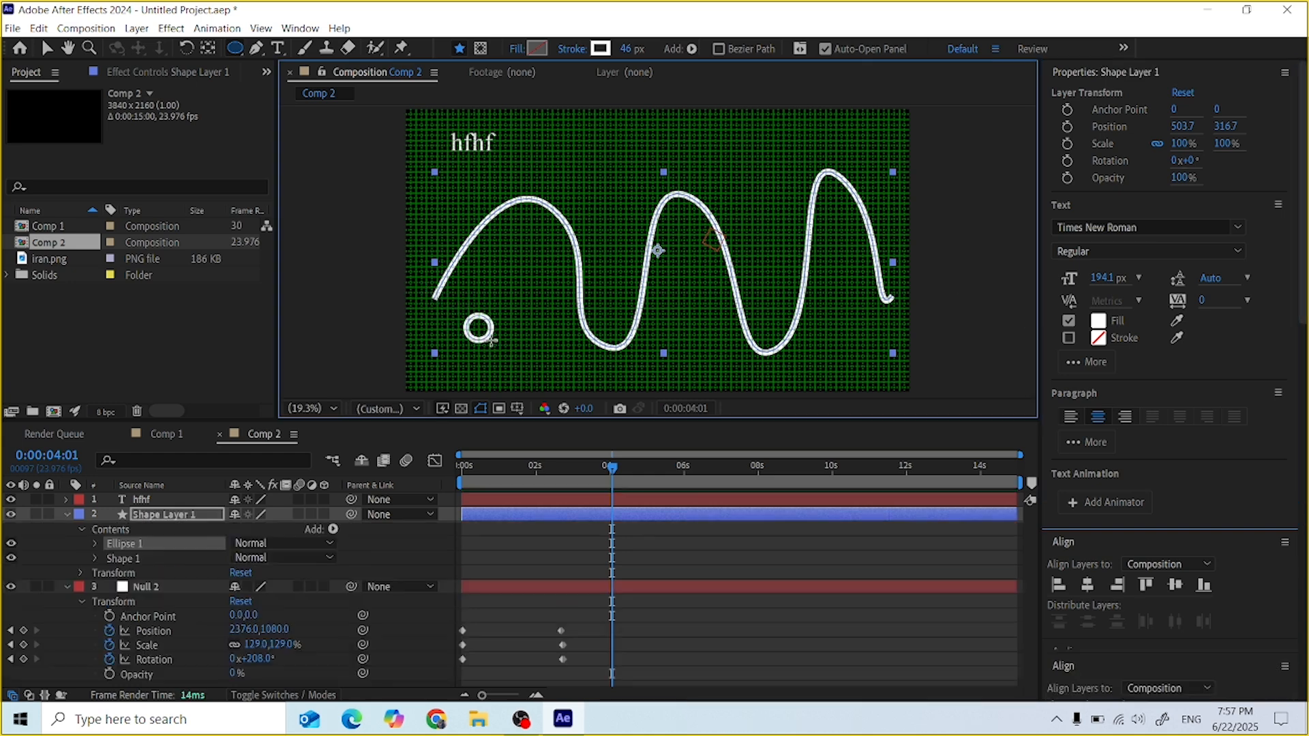
pyautogui.click(46, 48)
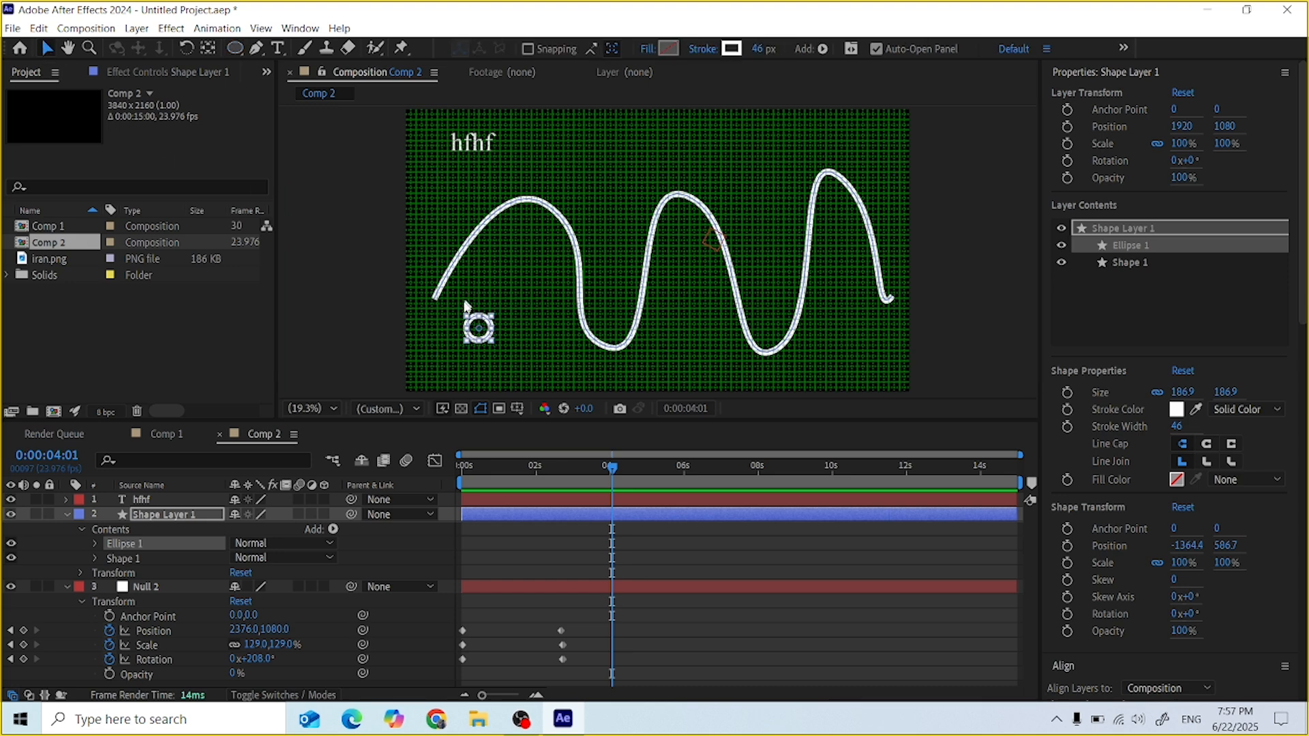
pyautogui.moveTo(466, 325); pyautogui.dragTo(431, 291)
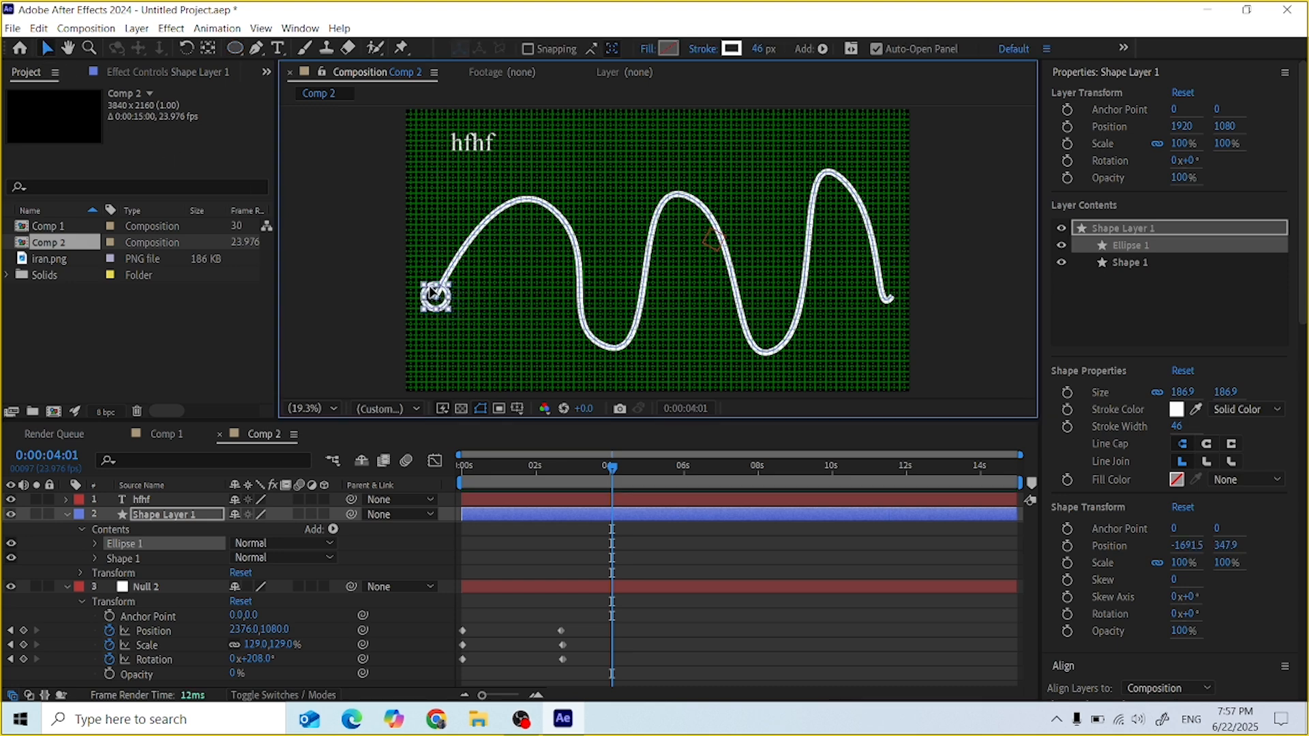
# Copy the Path property of Shape 1 and paste it into the Position of Ellipse Path 1 as motion keyframes
pyautogui.click(93, 557)
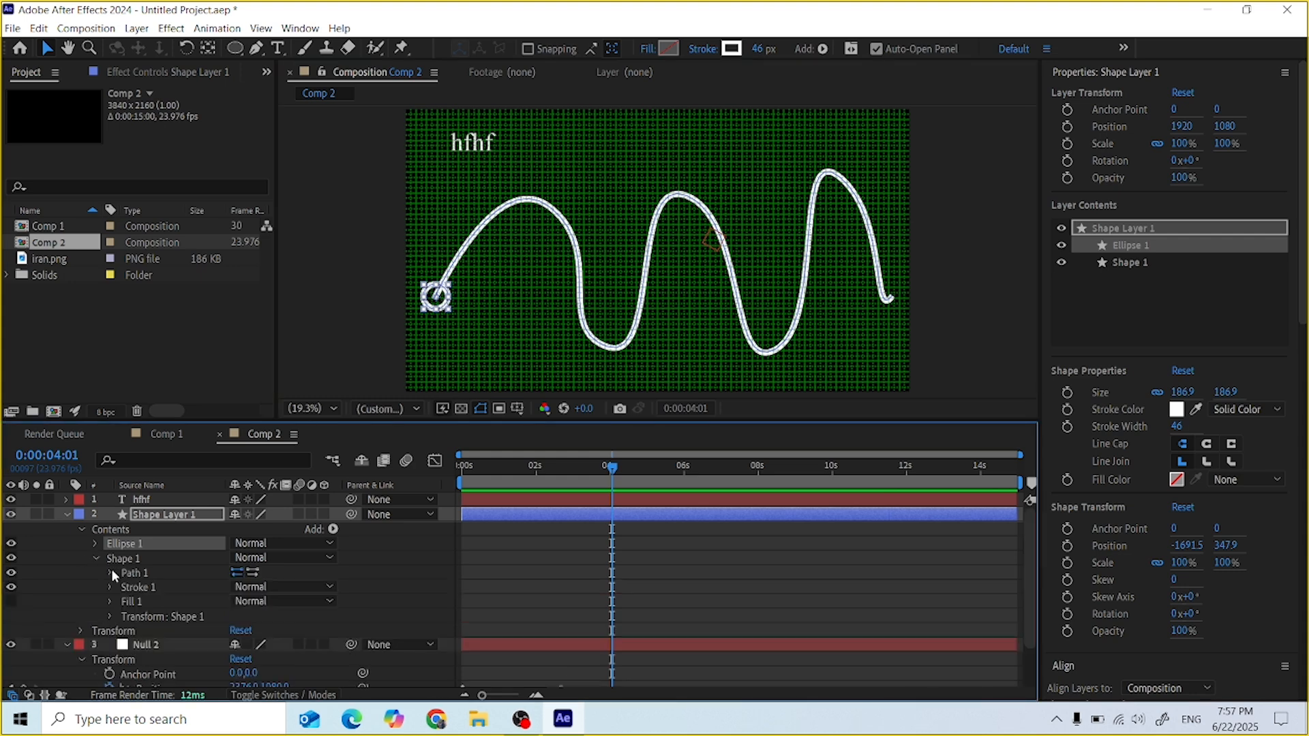
pyautogui.click(109, 570)
pyautogui.click(160, 591)
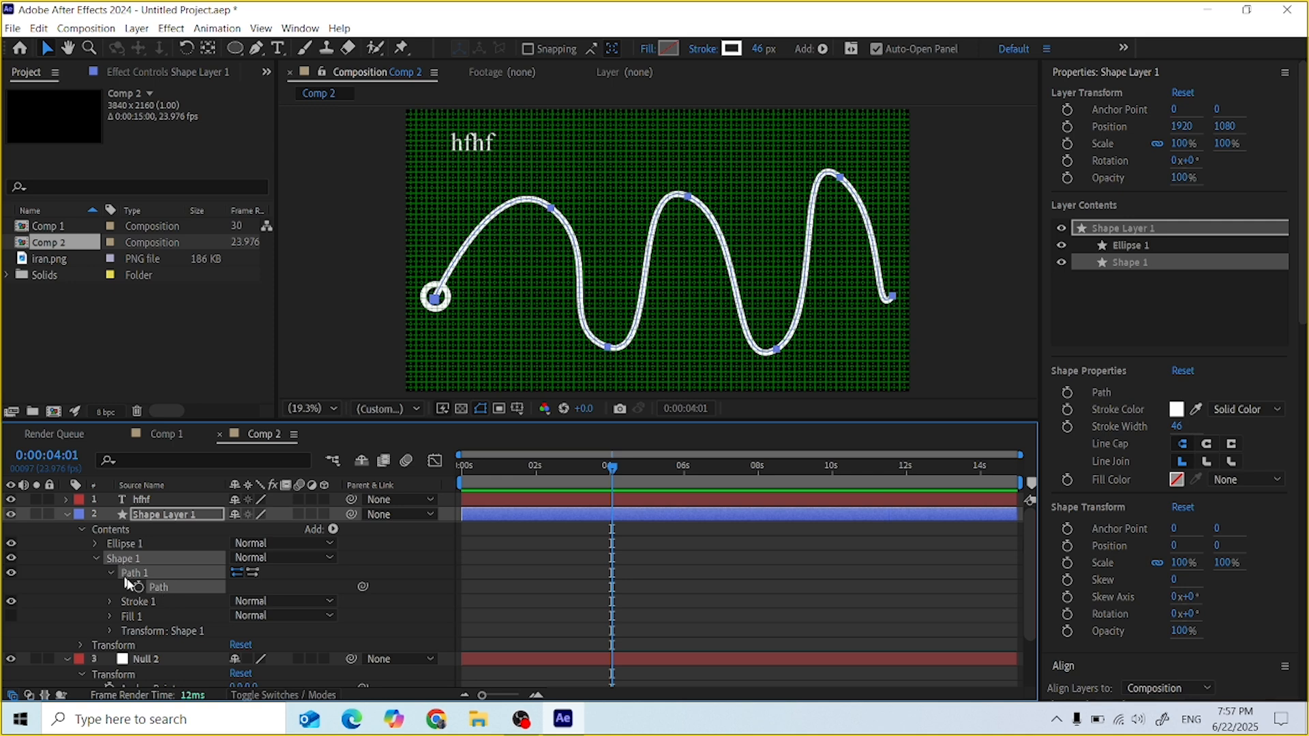
pyautogui.click(95, 544)
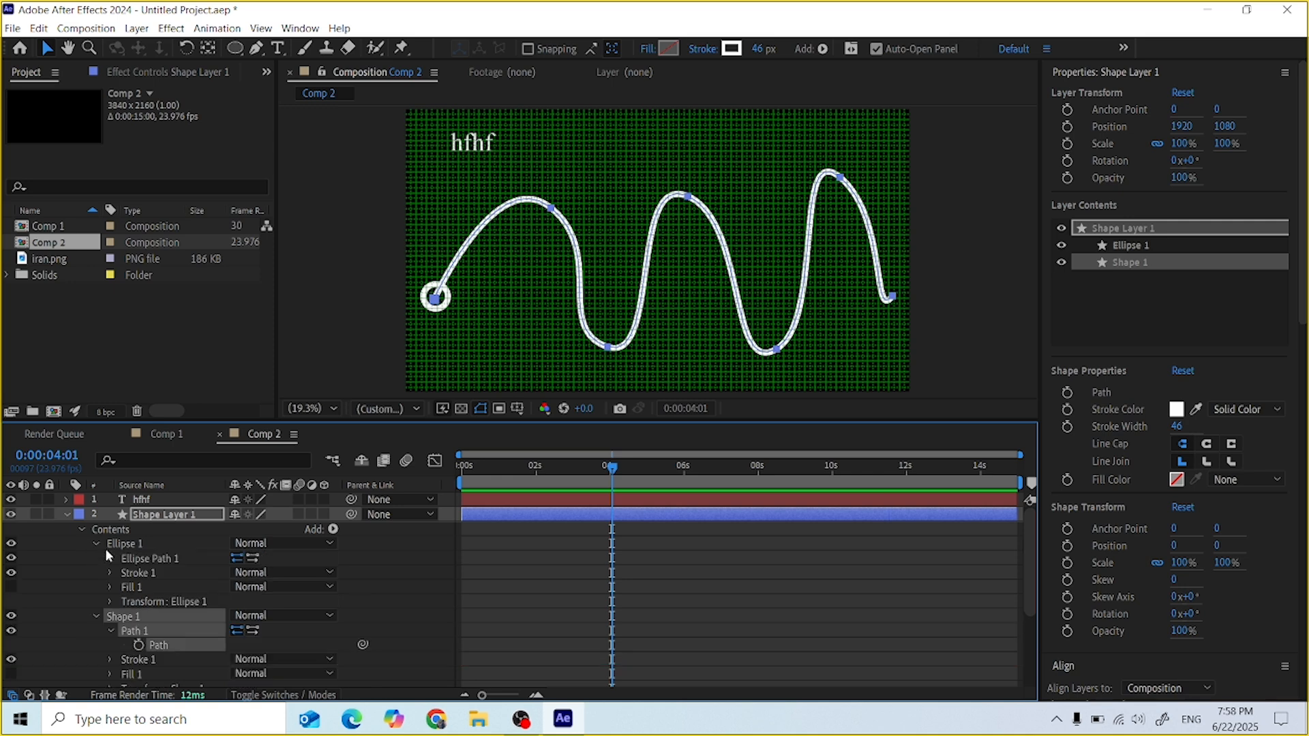
pyautogui.click(108, 558)
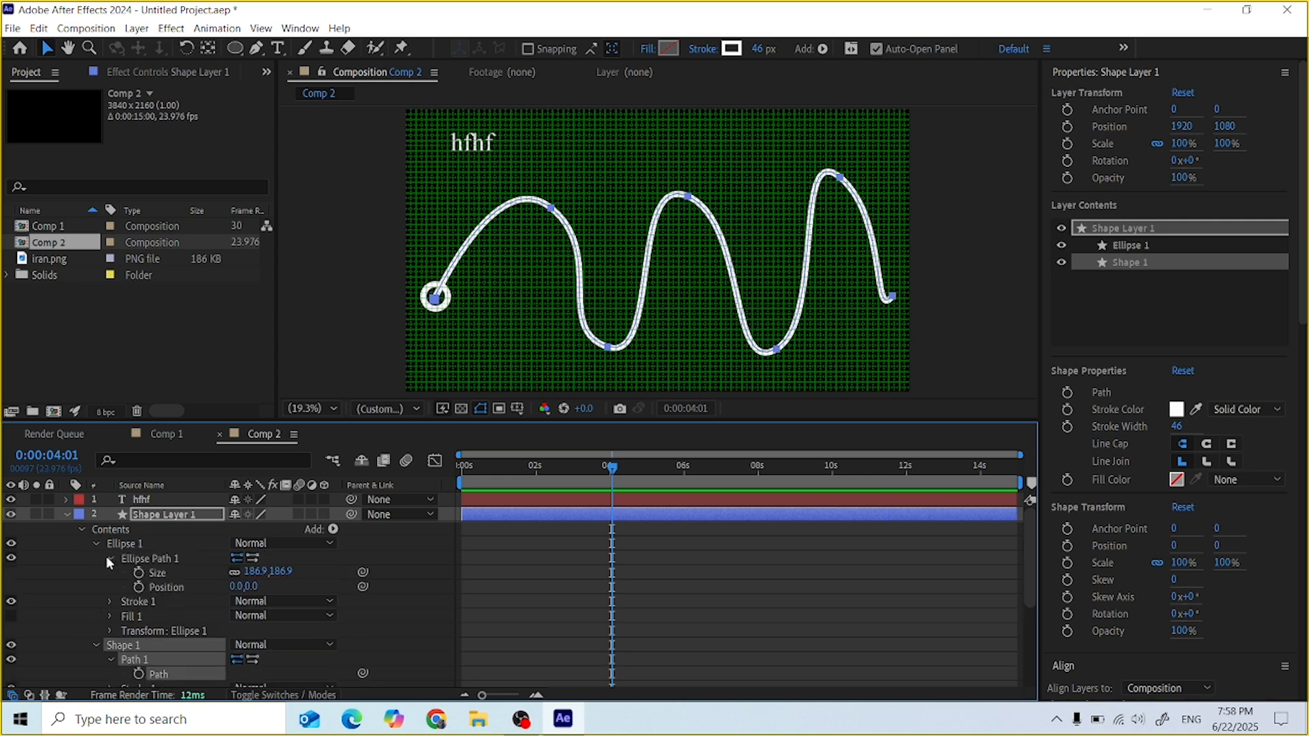
pyautogui.click(173, 585)
pyautogui.hotkey('ctrl', 'v')
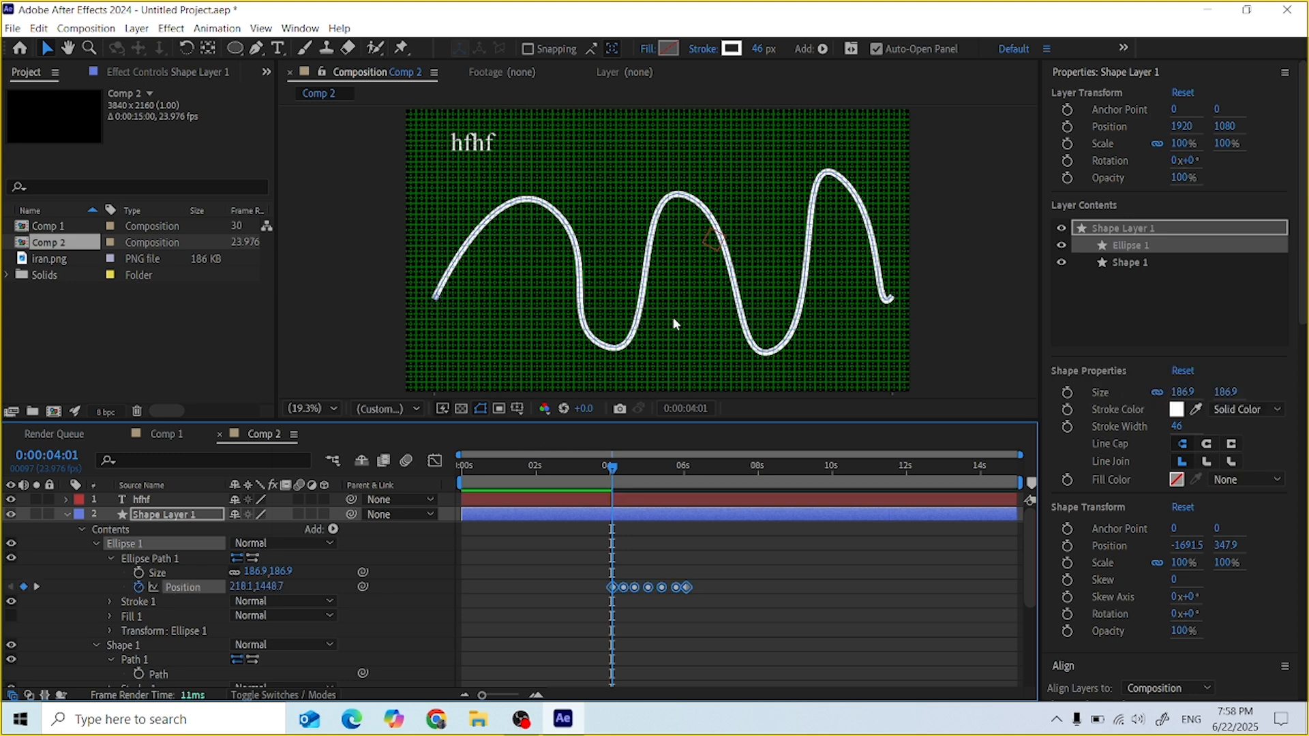
# Move Ellipse 1 back onto the start of the wavy path, at about -1881.5, -1132.1, and preview its motion
pyautogui.press(',')
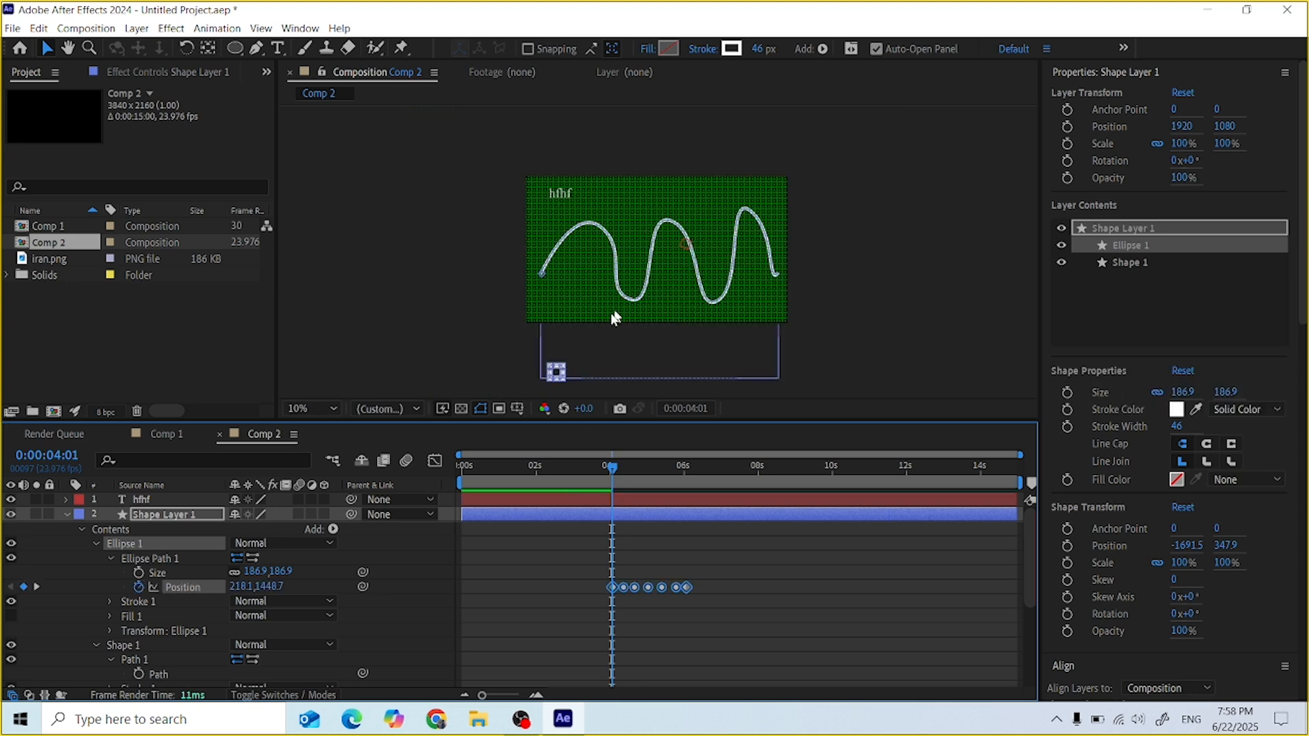
pyautogui.moveTo(557, 374); pyautogui.dragTo(542, 269)
pyautogui.press('space')
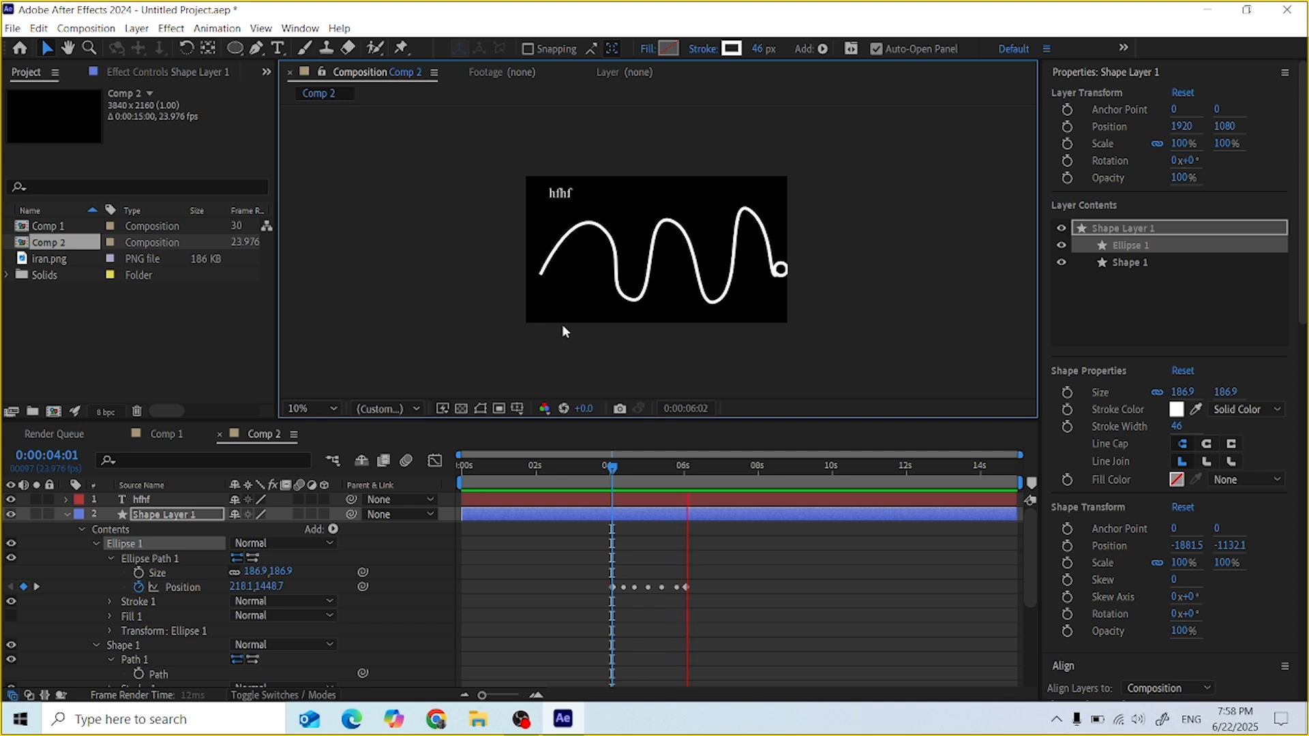
pyautogui.press('space')
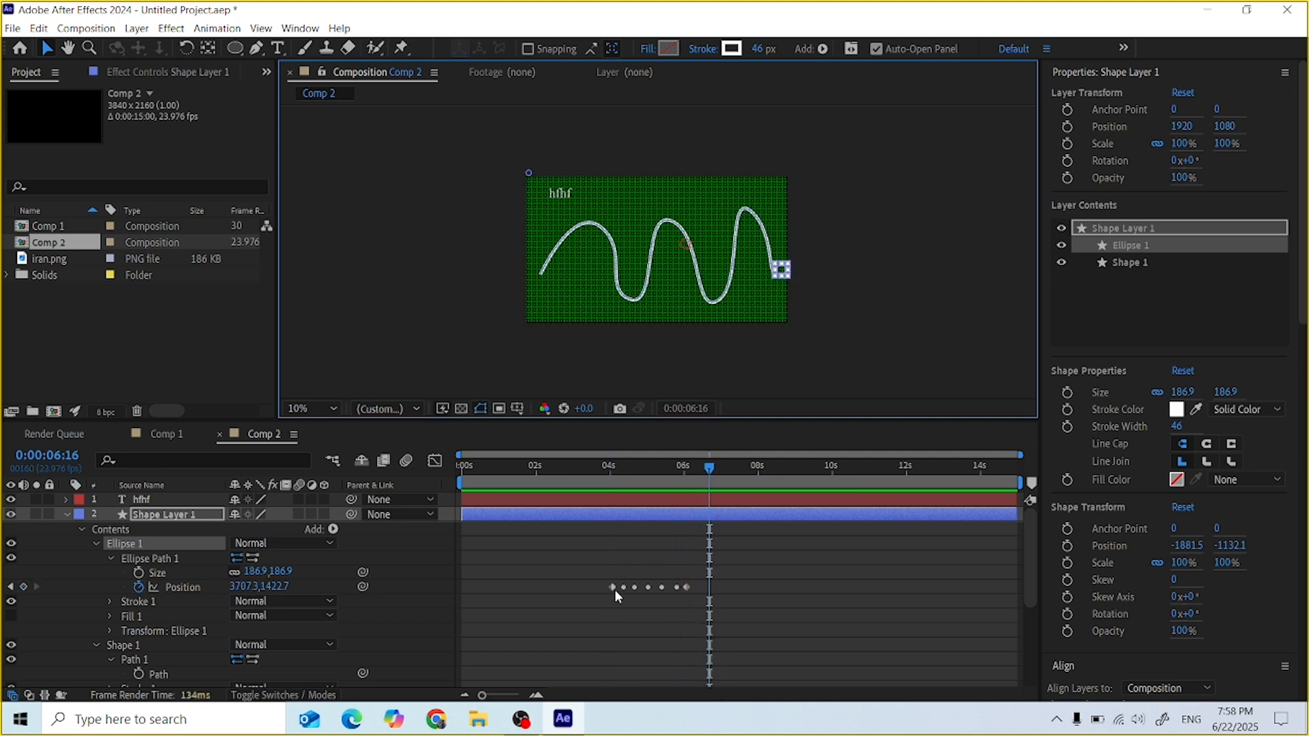
# Stretch Ellipse 1's position animation by moving its first keyframe close to 0 s, and preview it from the beginning
pyautogui.moveTo(610, 584); pyautogui.dragTo(467, 590)
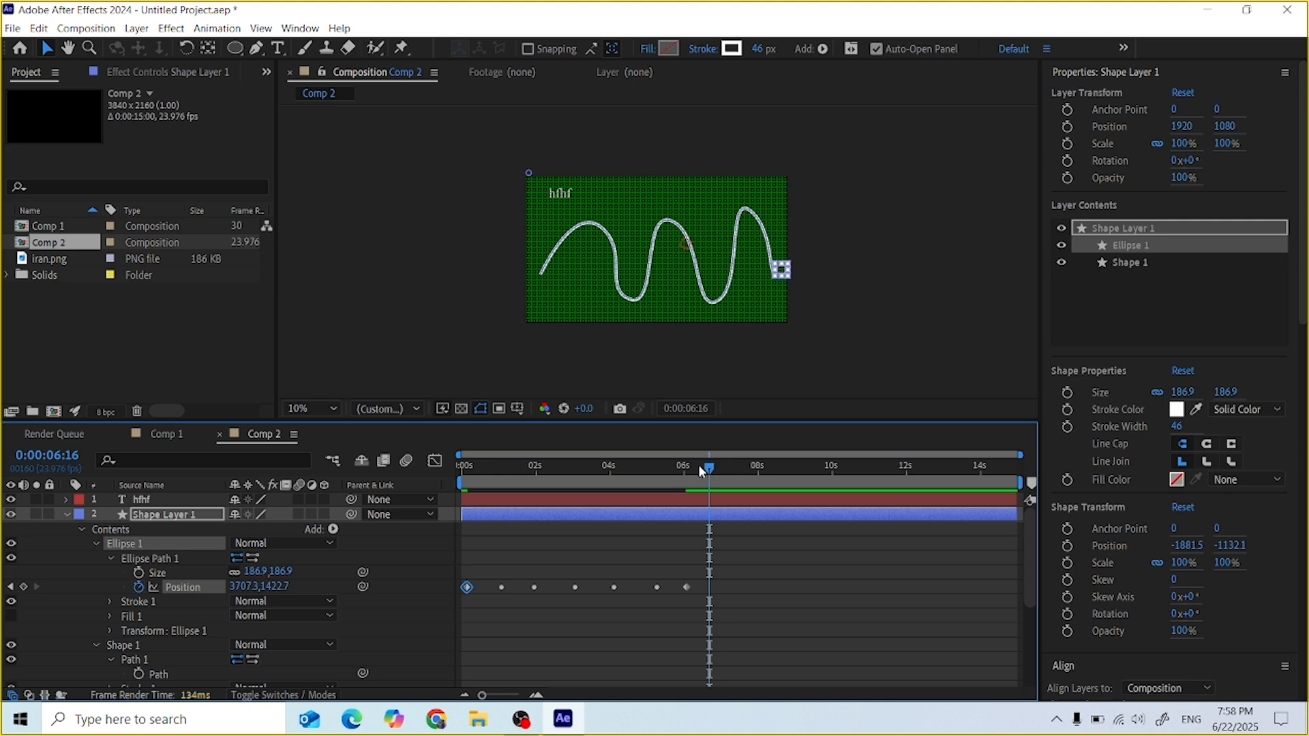
pyautogui.moveTo(702, 466); pyautogui.dragTo(580, 466)
pyautogui.moveTo(509, 507); pyautogui.dragTo(443, 525)
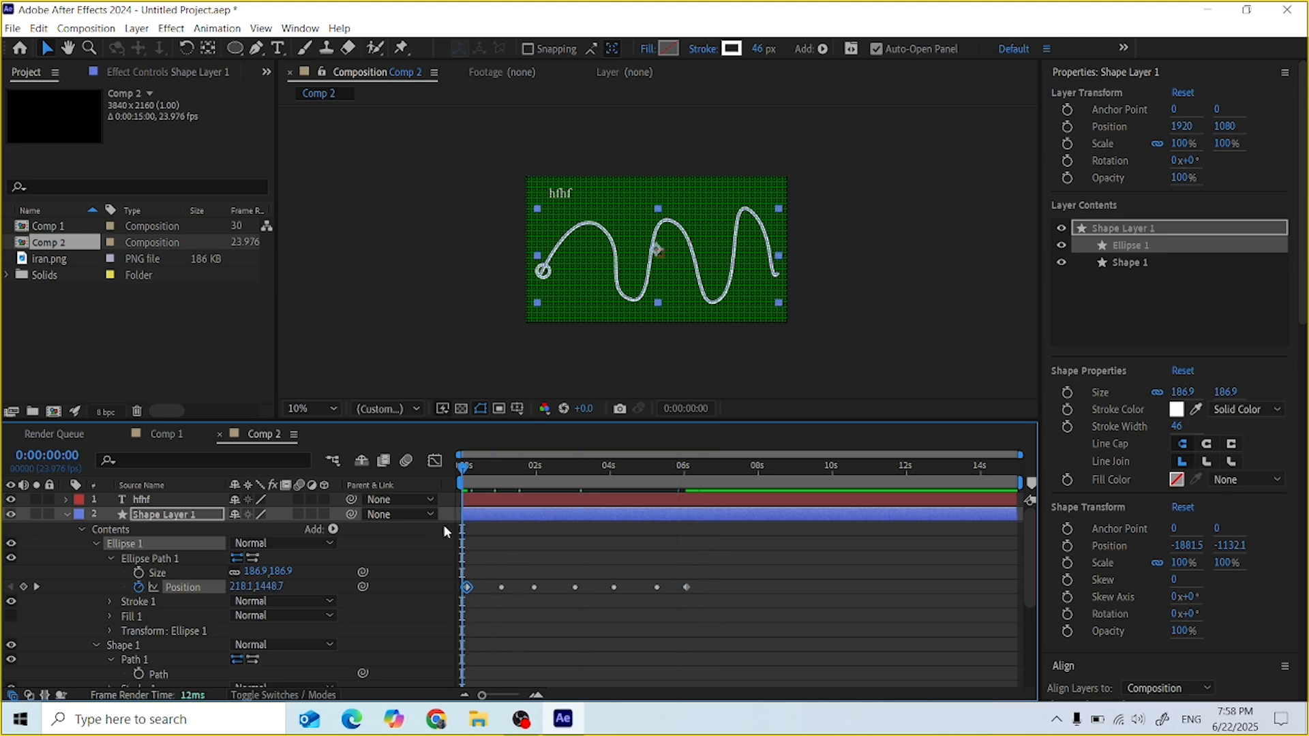
pyautogui.press('space')
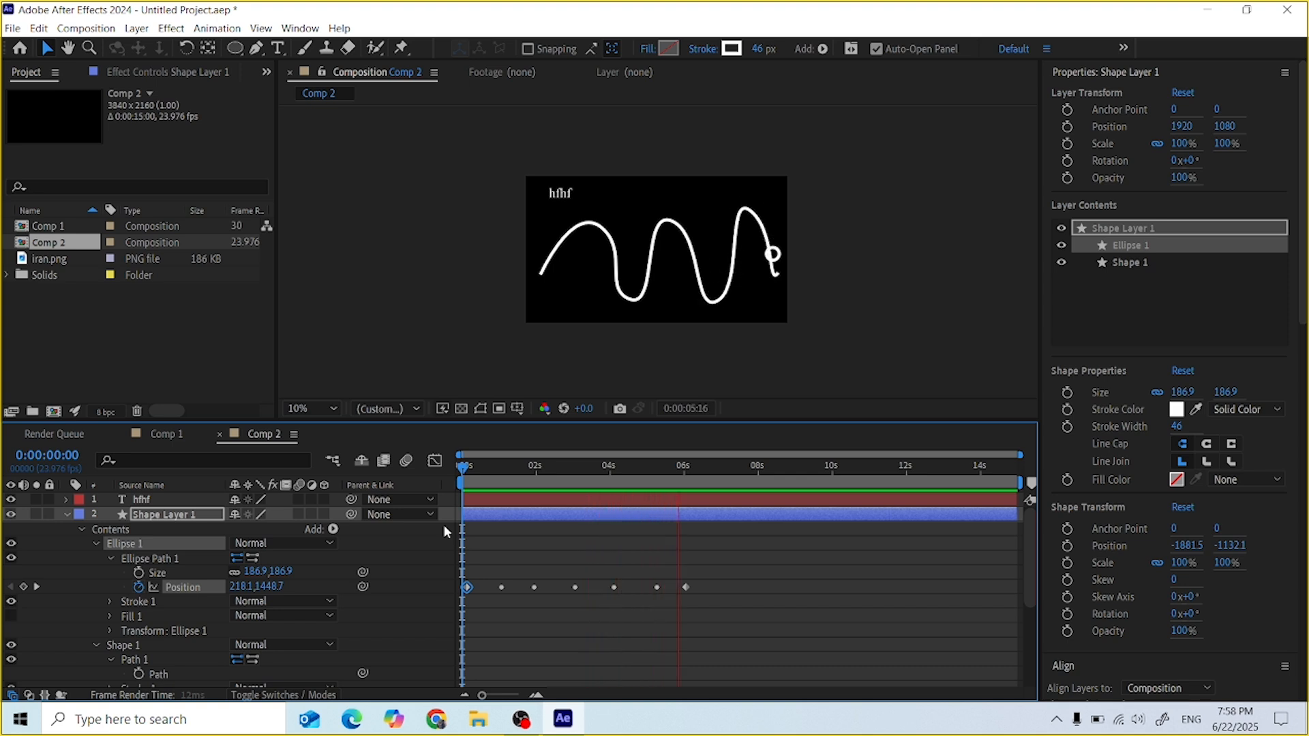
pyautogui.press('space')
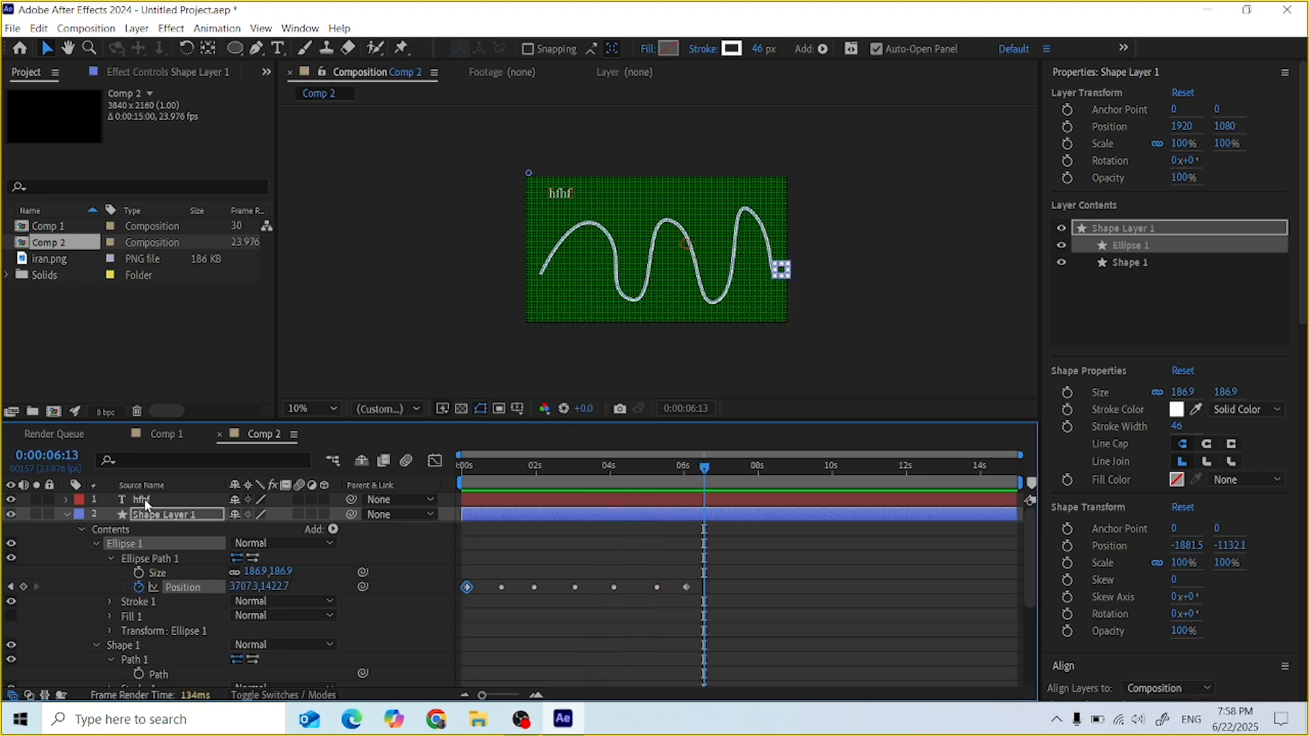
# Add a new mask to the hfhf text layer and expand the Mask 1 properties
pyautogui.click(146, 502)
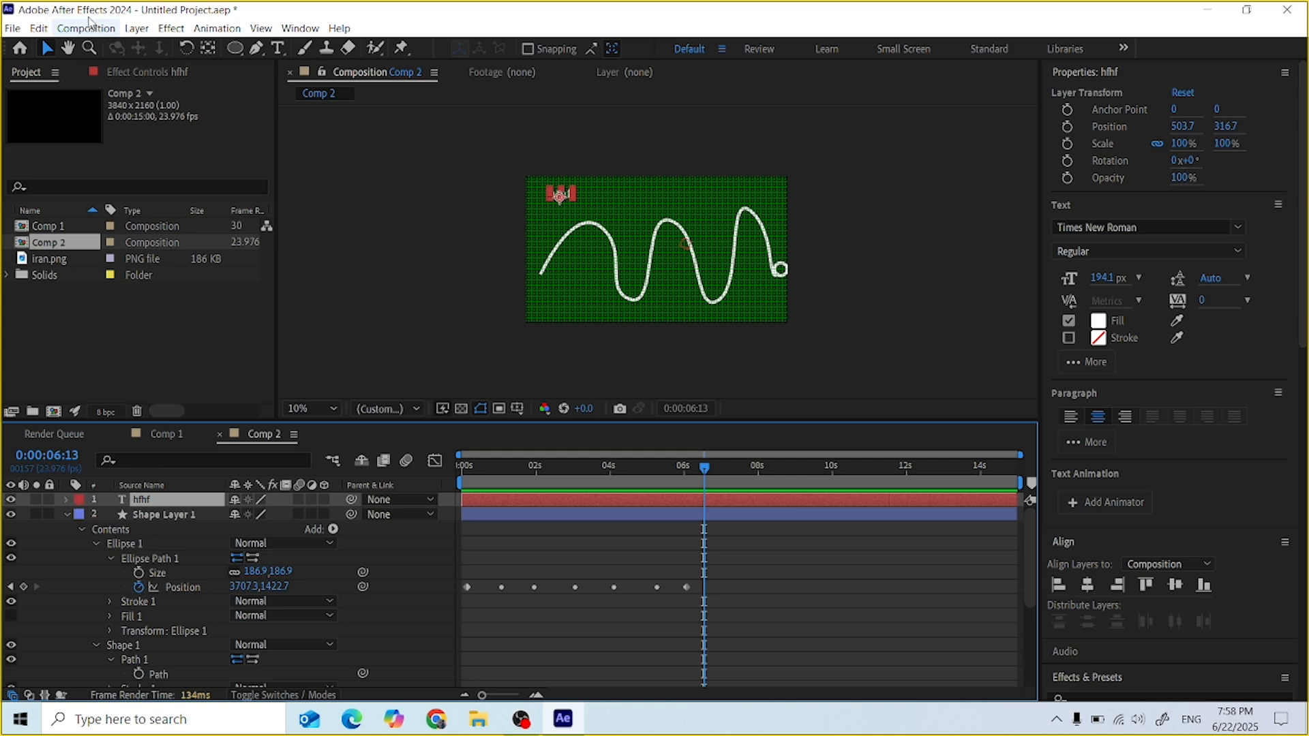
pyautogui.click(140, 29)
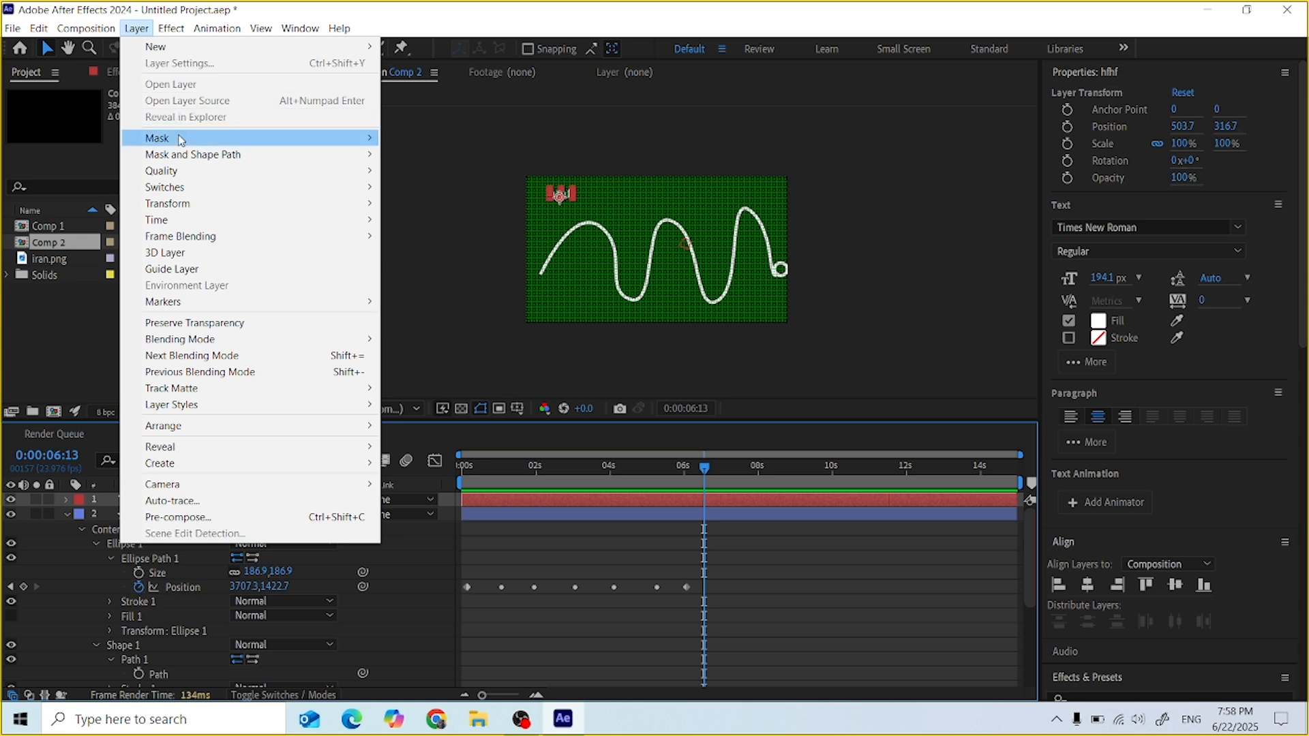
pyautogui.moveTo(180, 138)
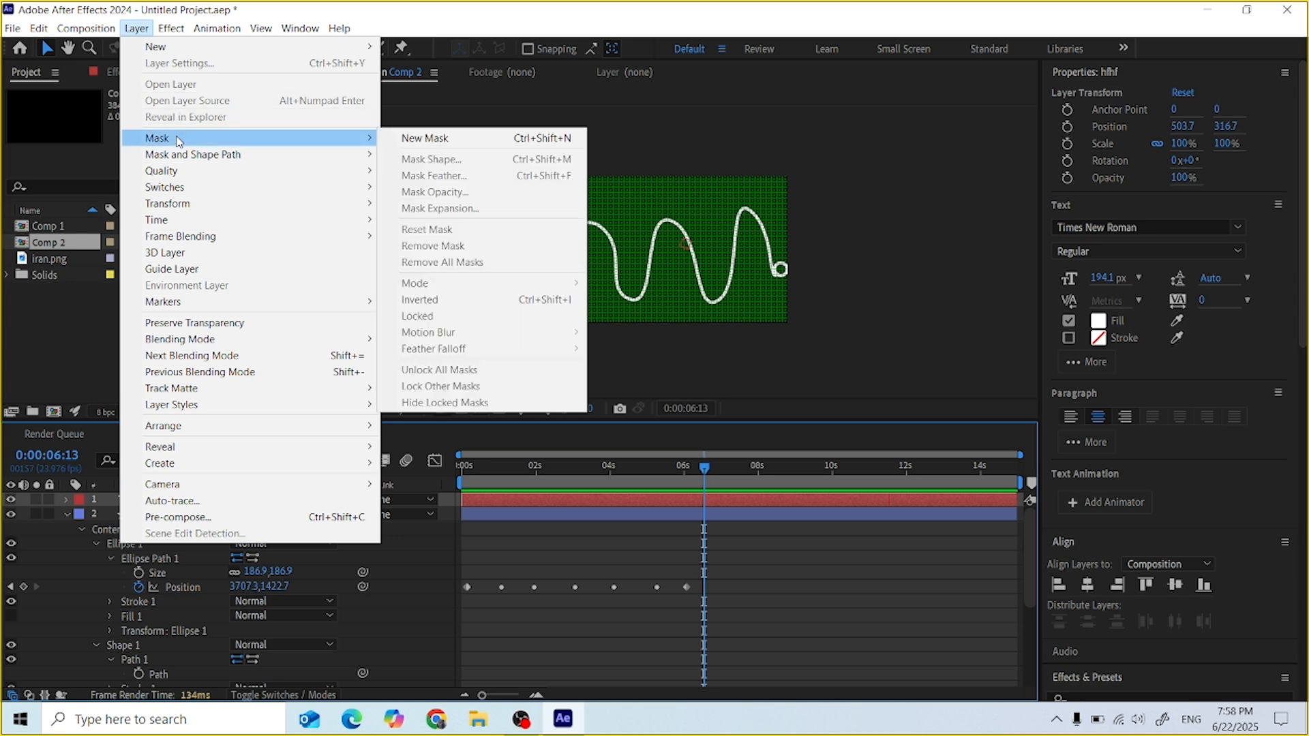
pyautogui.click(480, 146)
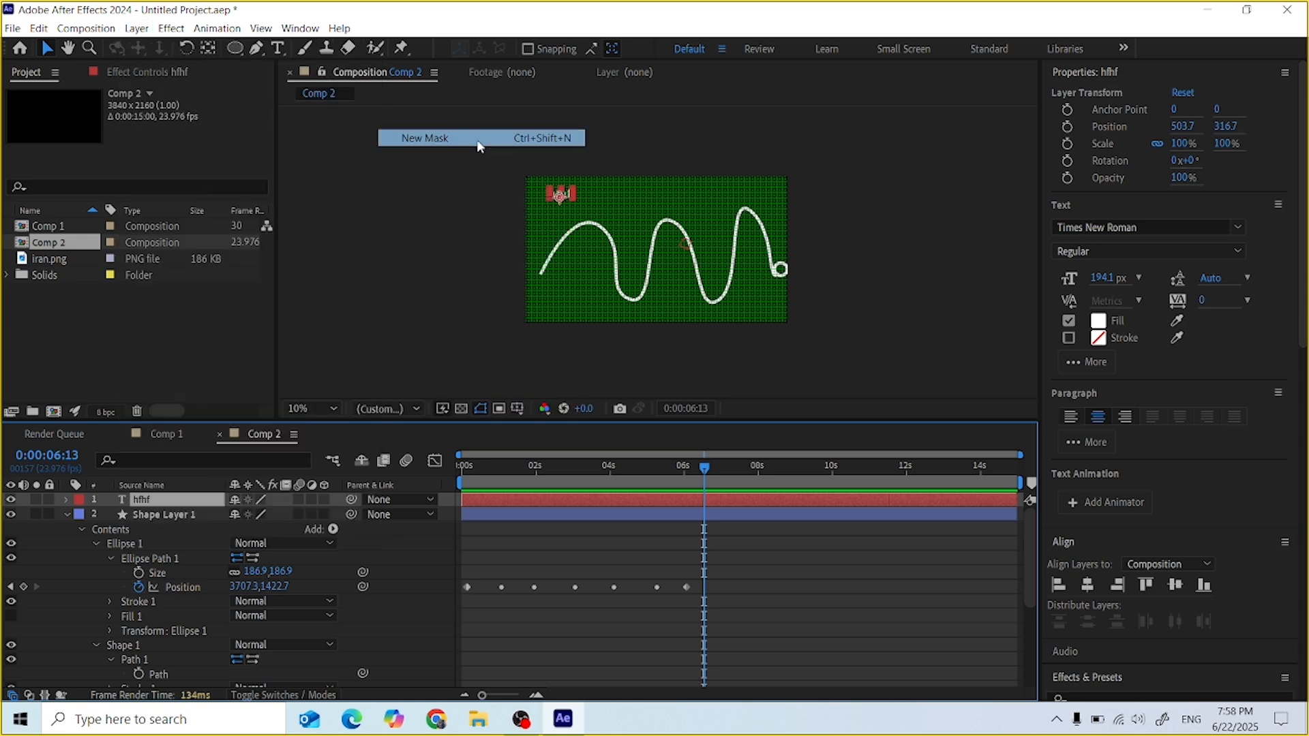
pyautogui.click(67, 500)
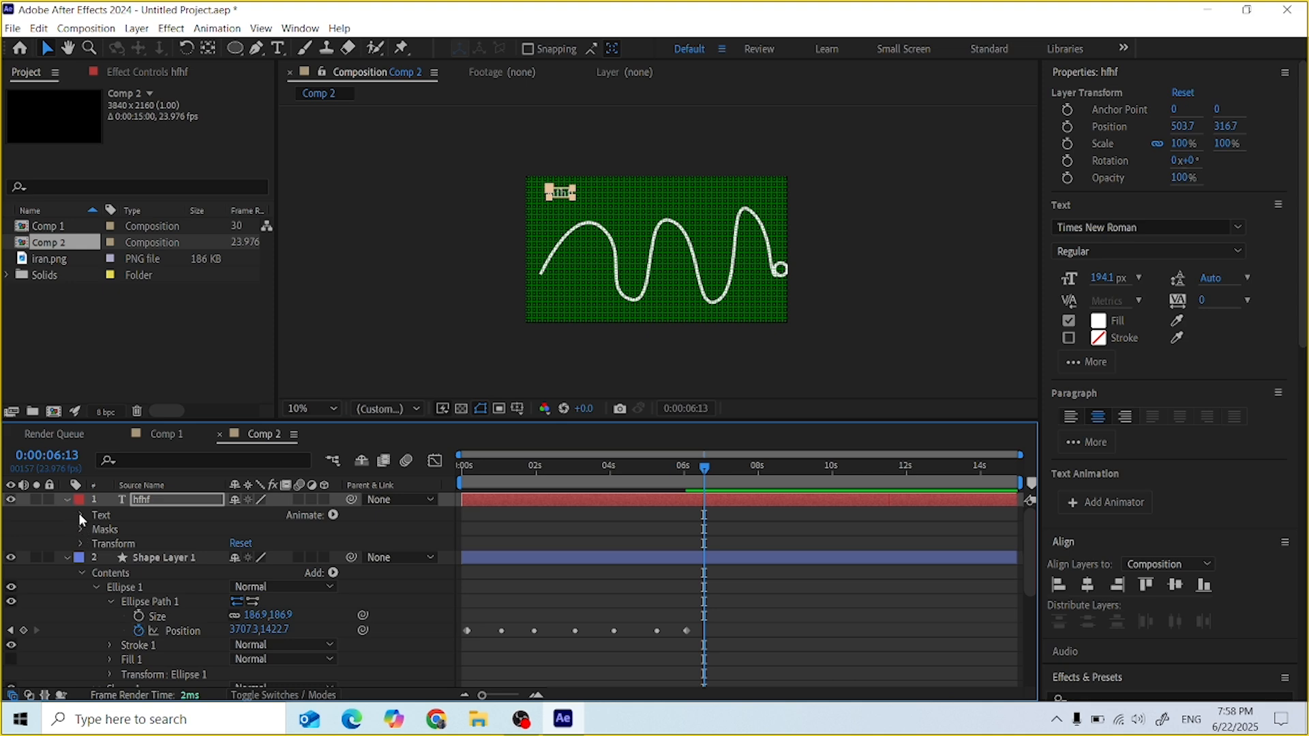
pyautogui.click(81, 529)
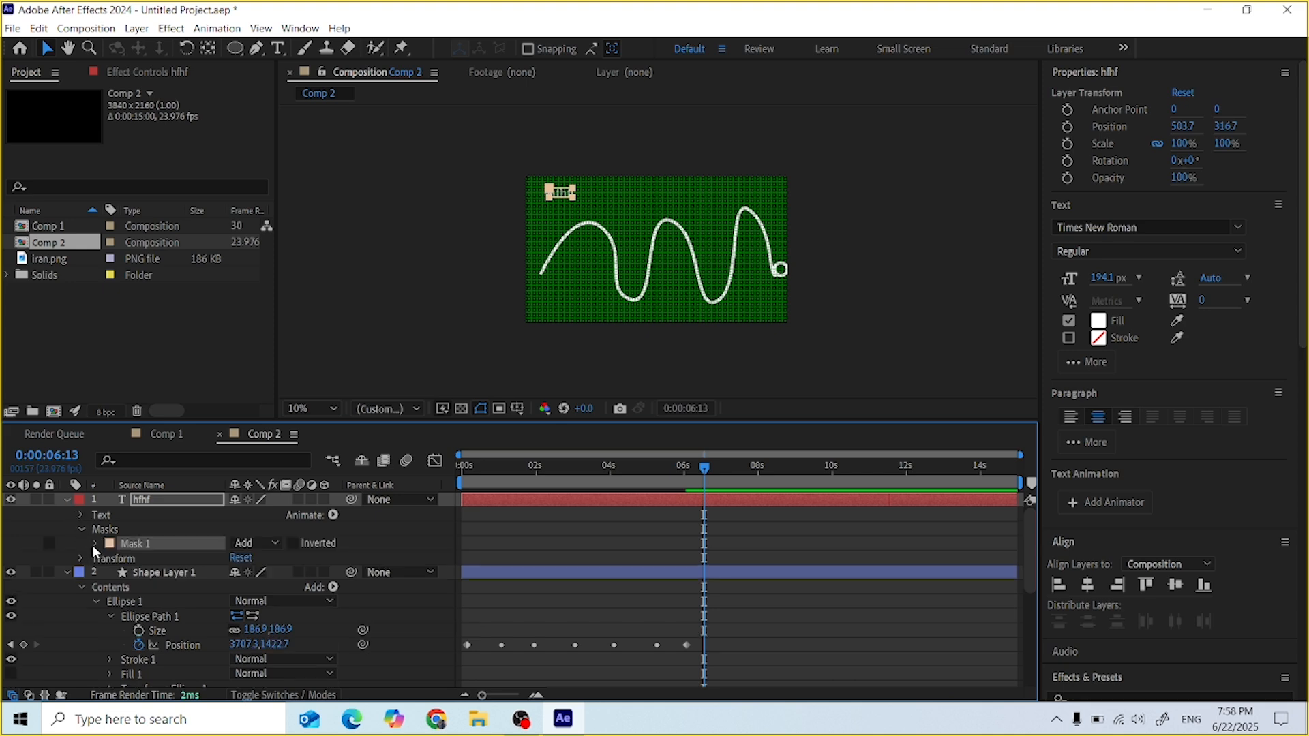
pyautogui.click(96, 543)
pyautogui.click(139, 563)
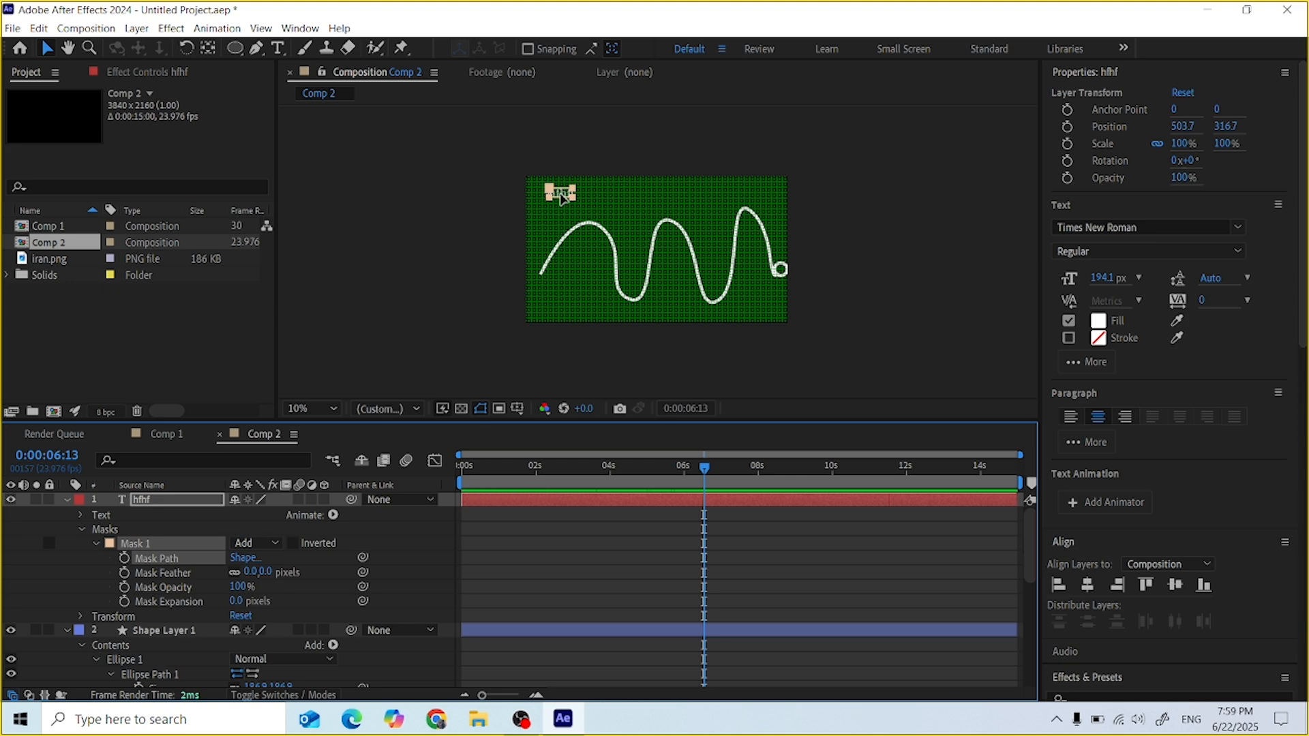
# Draw an open wavy mask path on the hfhf text layer with the Pen tool, and delete Mask 1
pyautogui.click(160, 500)
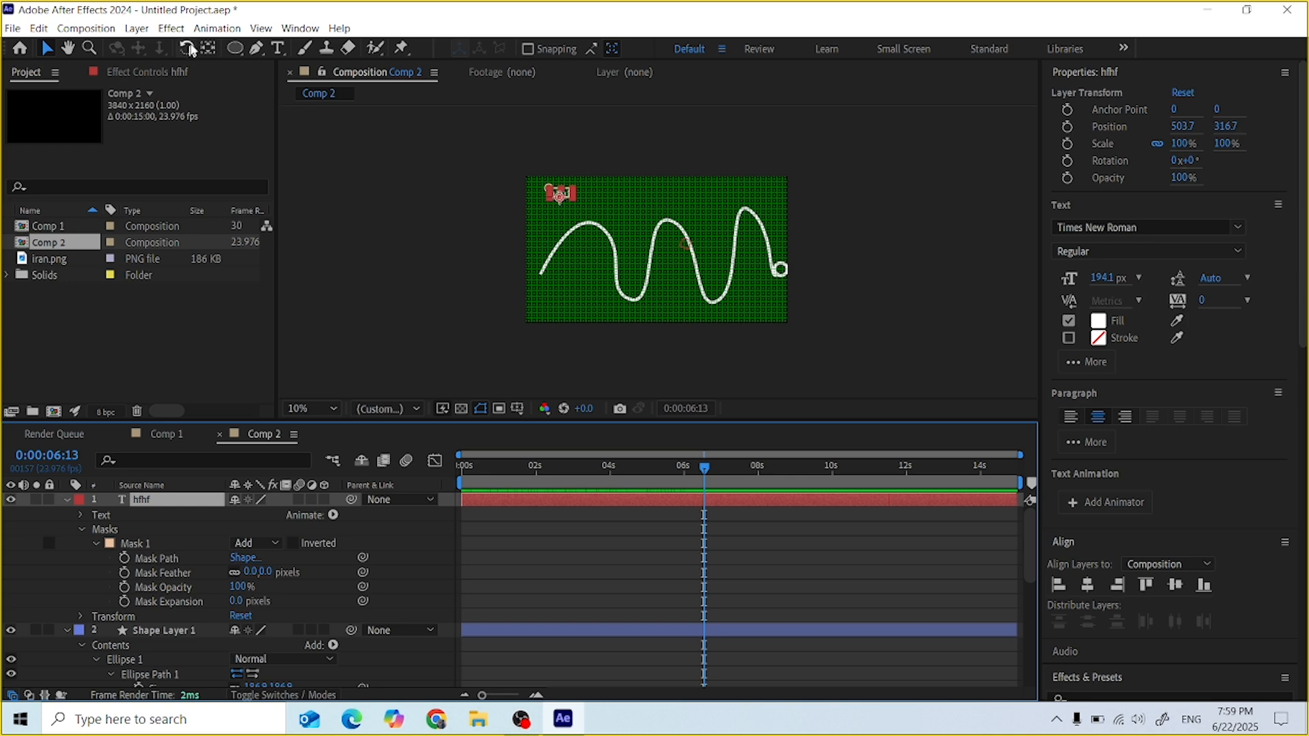
pyautogui.click(256, 48)
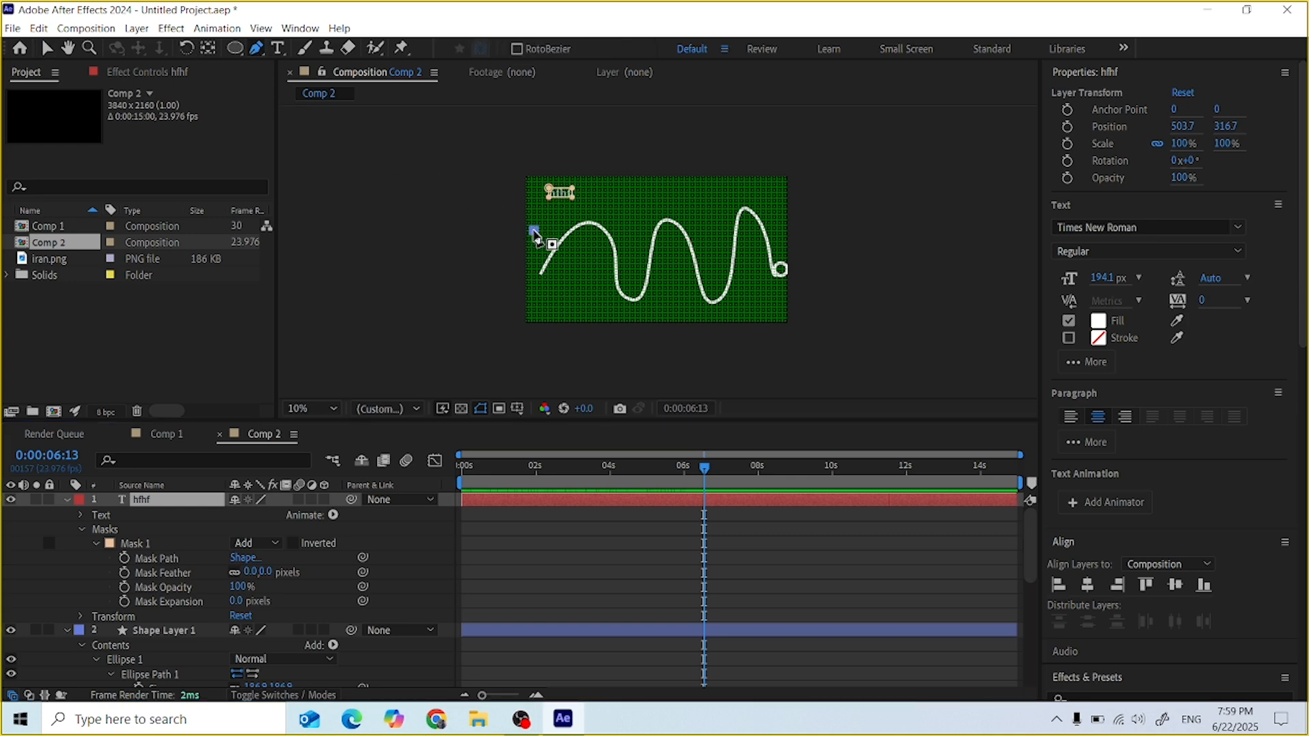
pyautogui.moveTo(598, 190); pyautogui.dragTo(771, 193)
pyautogui.click(665, 186)
pyautogui.click(695, 198)
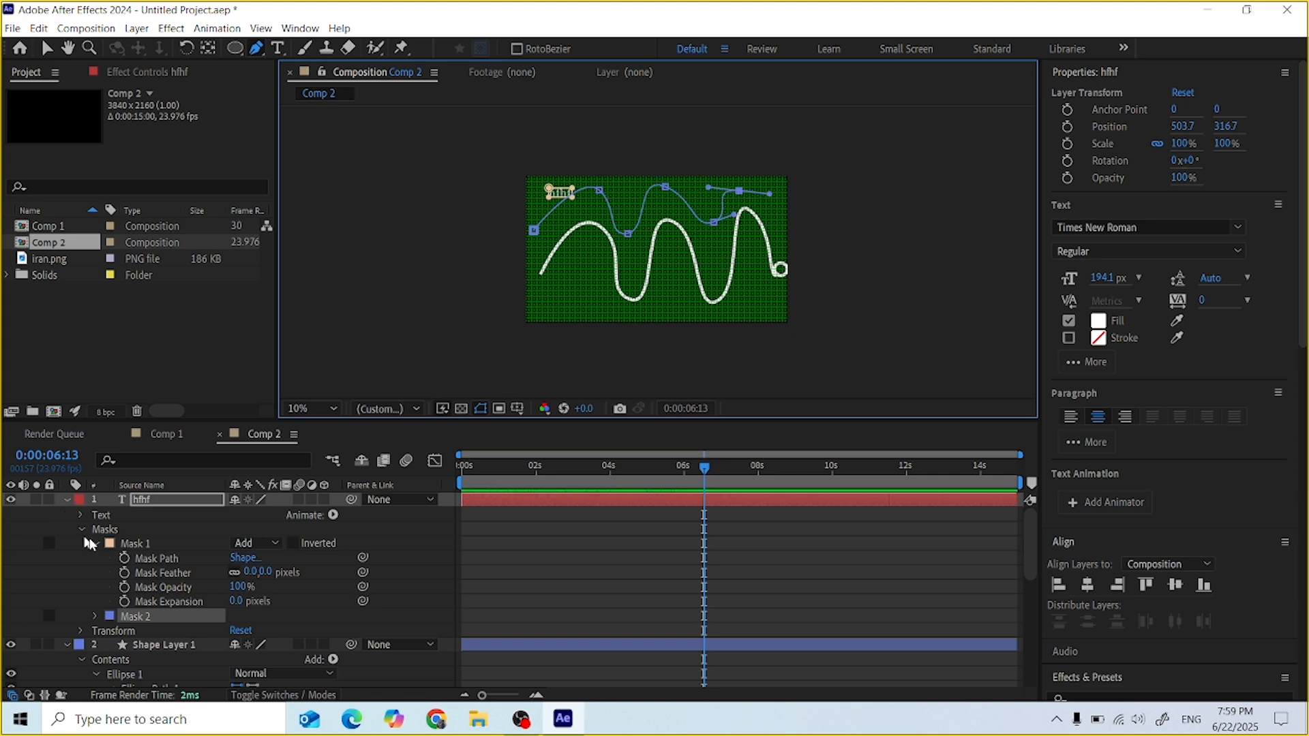
pyautogui.click(139, 543)
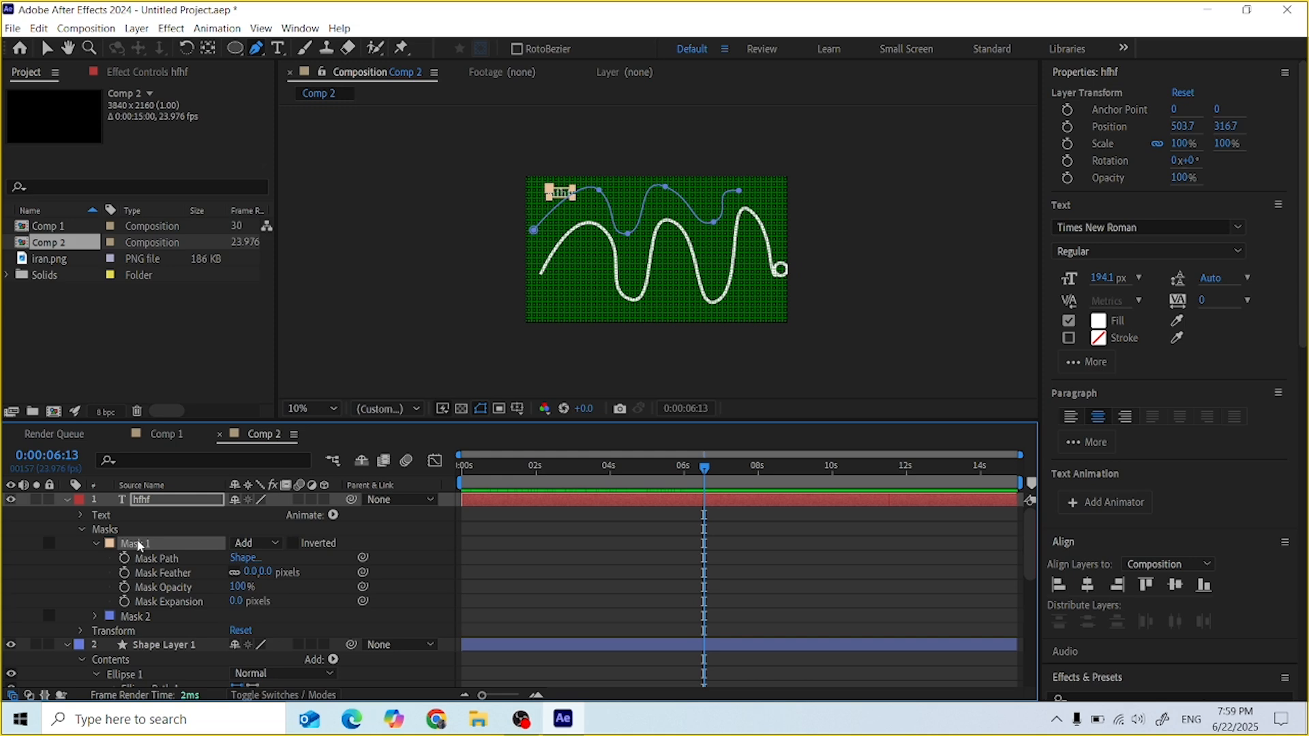
pyautogui.press('Delete')
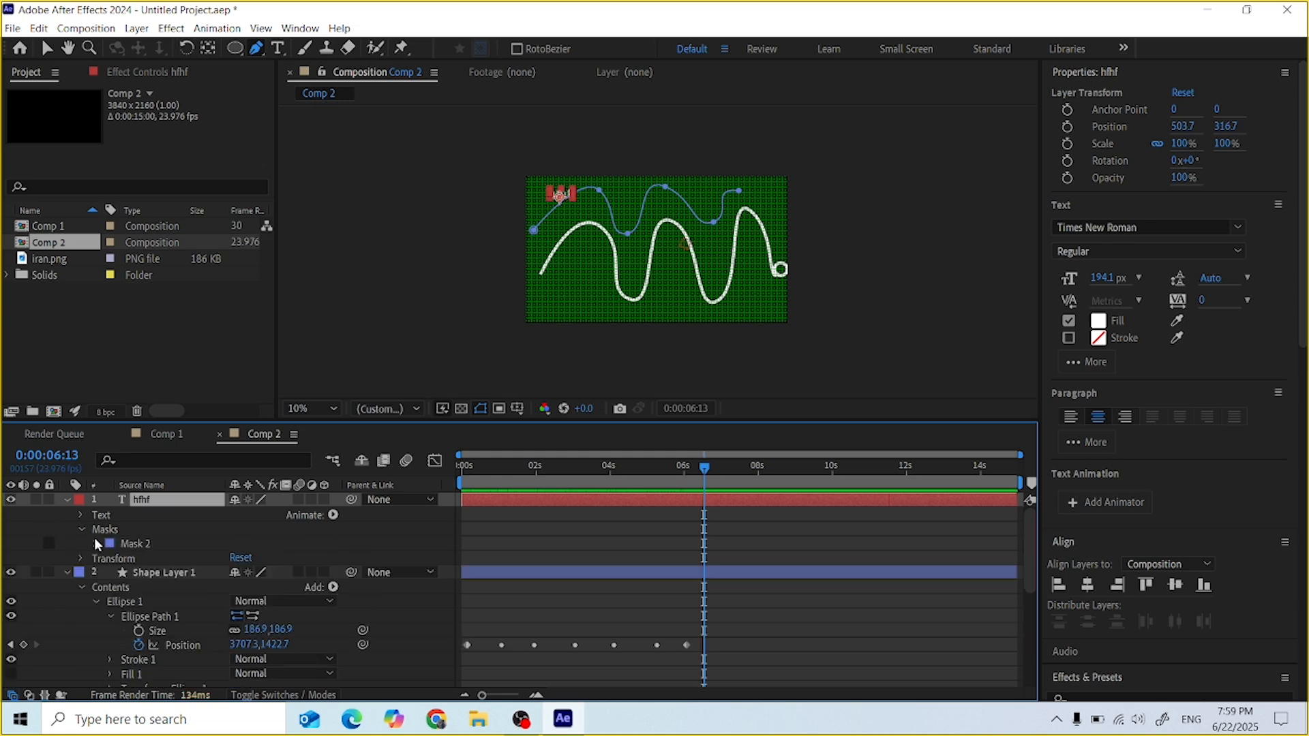
# Set the Path in the hfhf layer's text Path Options to Mask 2
pyautogui.click(79, 516)
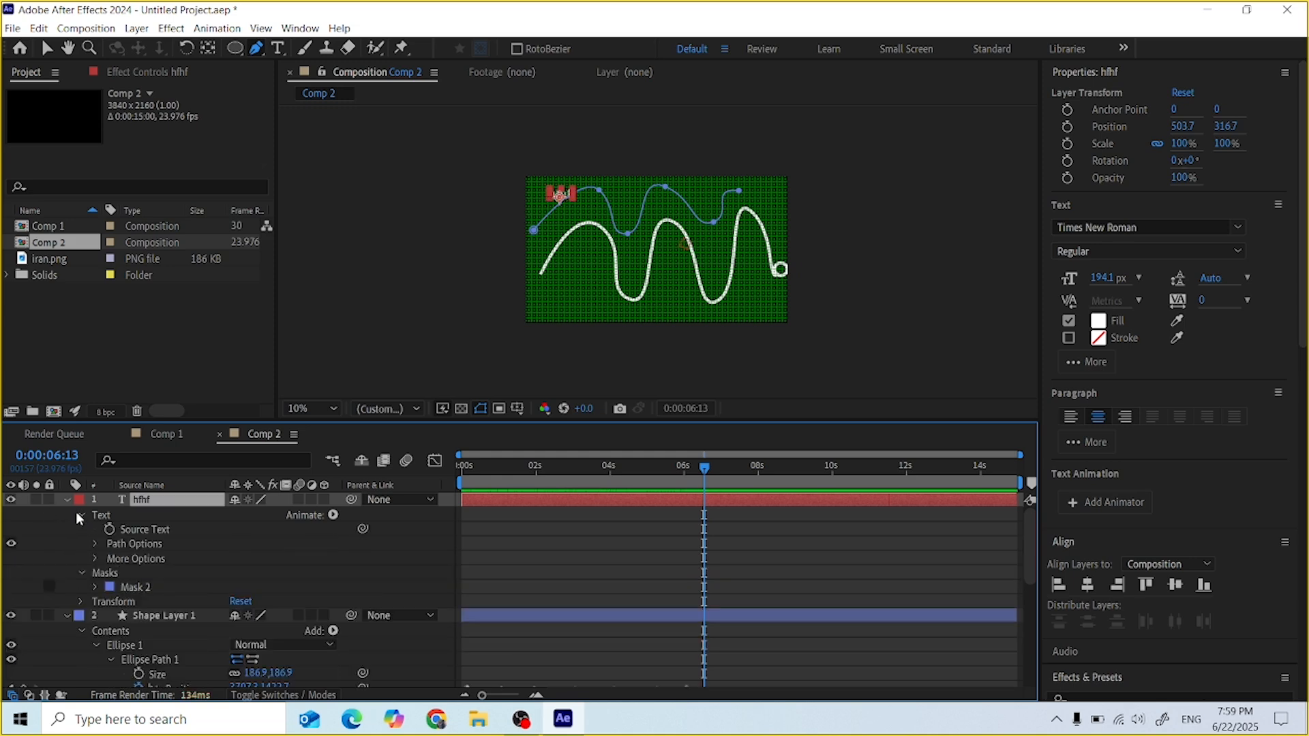
pyautogui.click(96, 544)
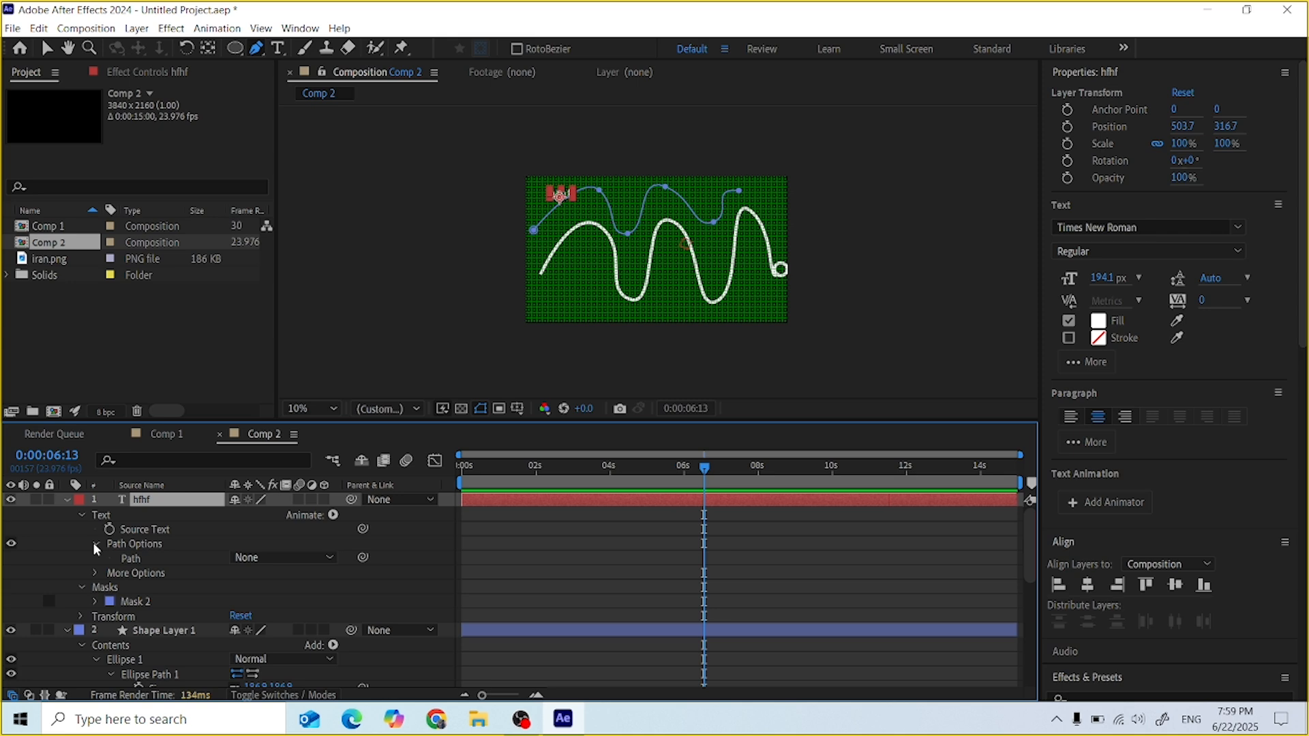
pyautogui.click(304, 559)
pyautogui.click(285, 597)
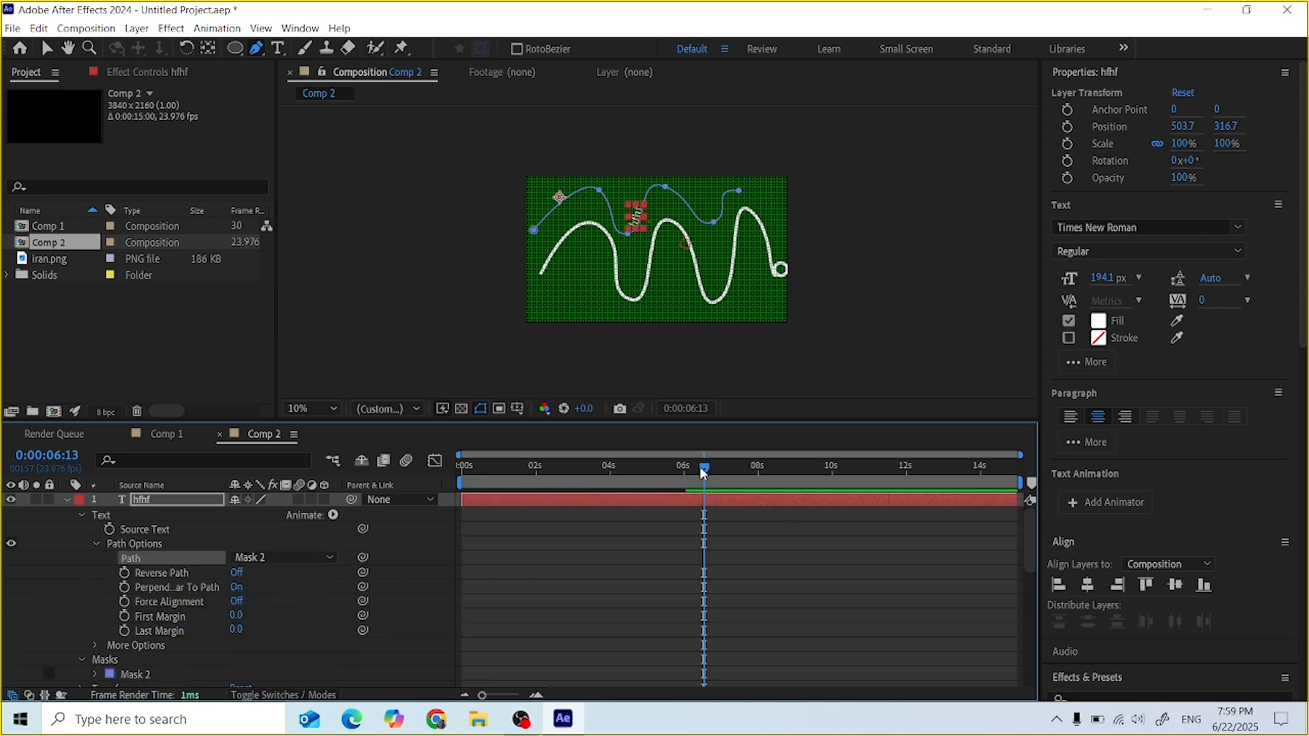
# Add a Position animator to the hfhf text, keyframe it at 0 s, and set its Position to 2492.0, 0.0 at 0:00:03:06
pyautogui.moveTo(700, 470); pyautogui.dragTo(424, 518)
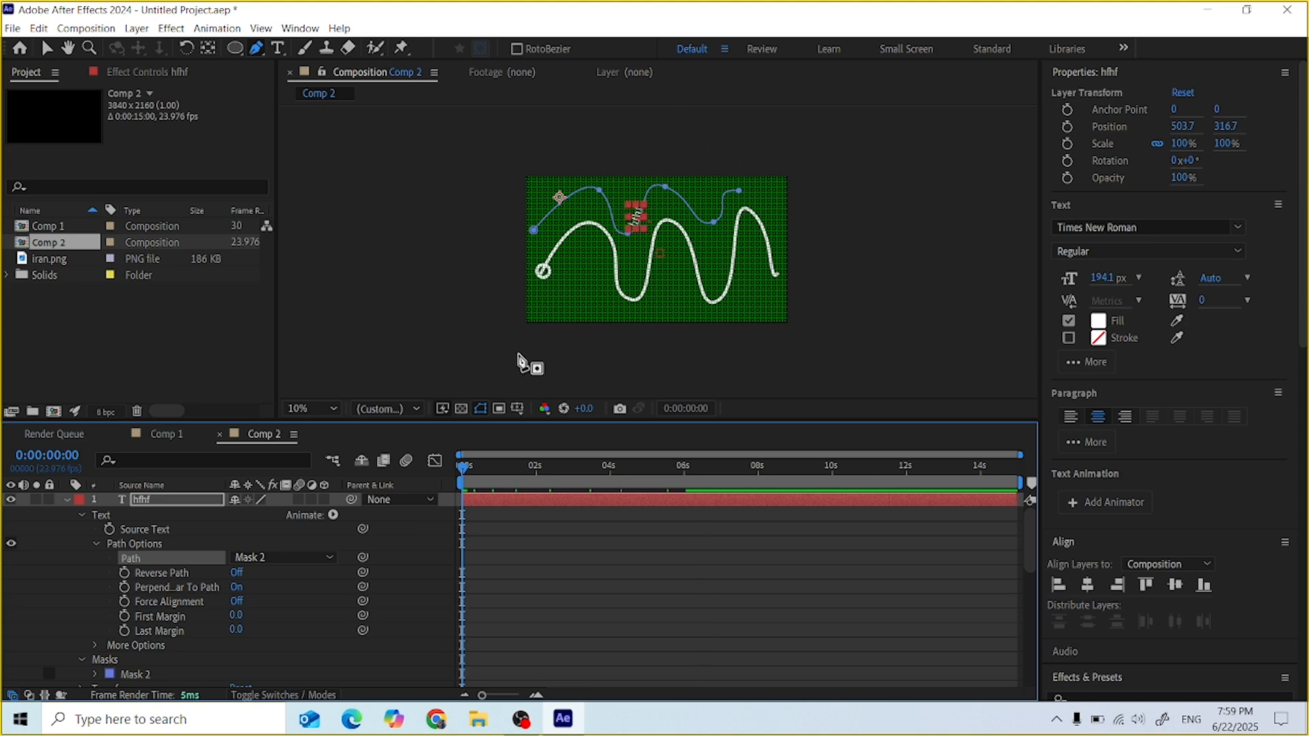
pyautogui.click(336, 514)
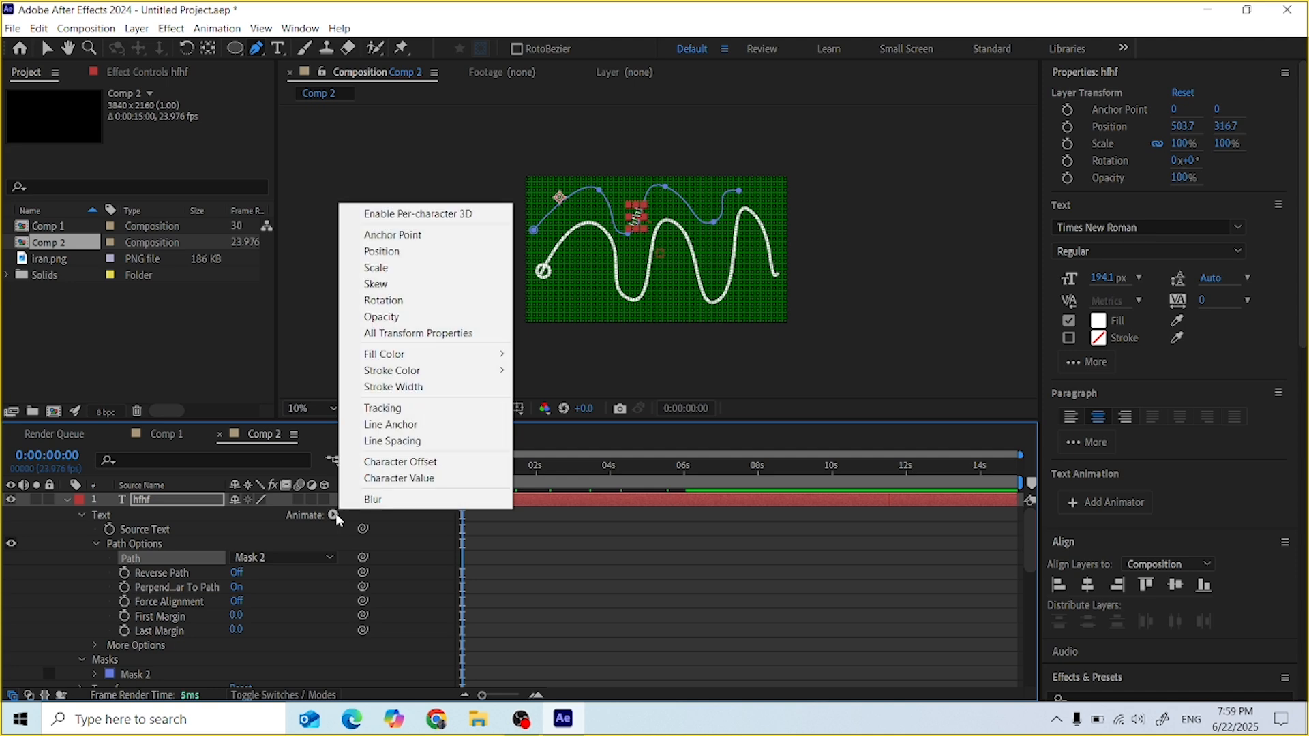
pyautogui.click(380, 252)
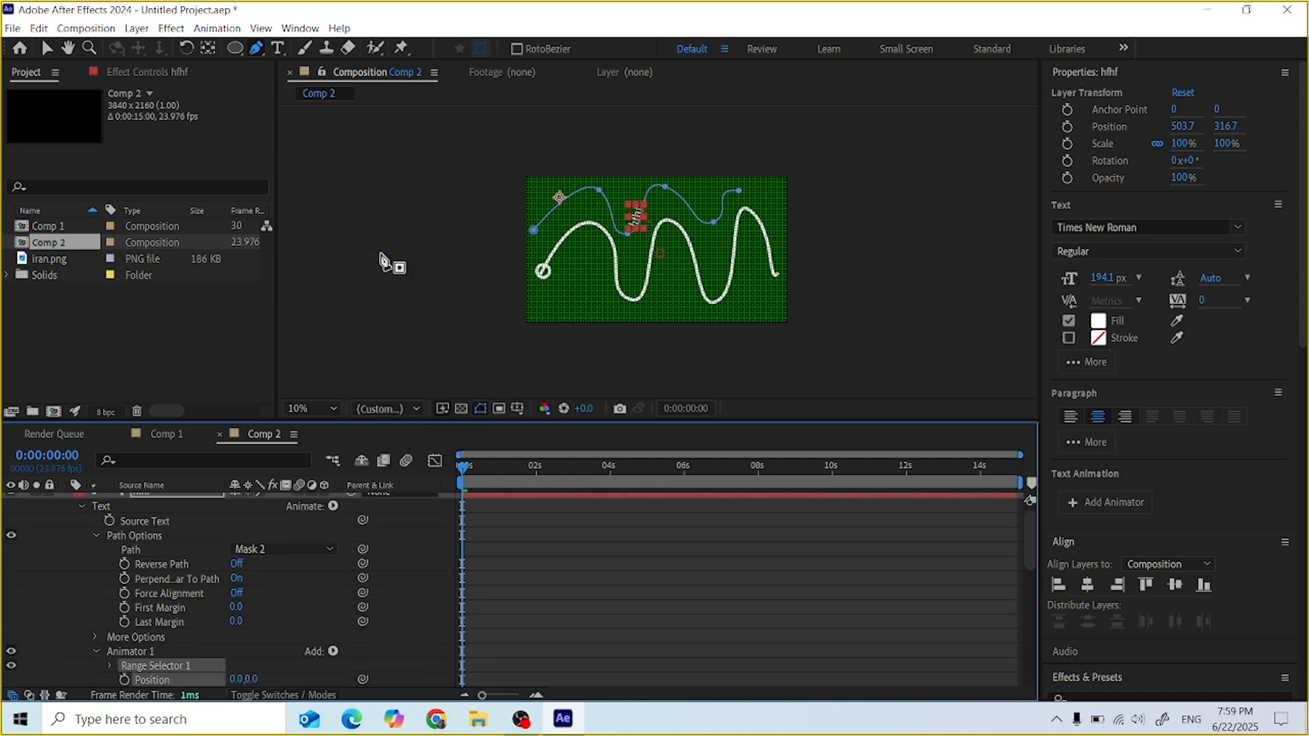
pyautogui.click(125, 680)
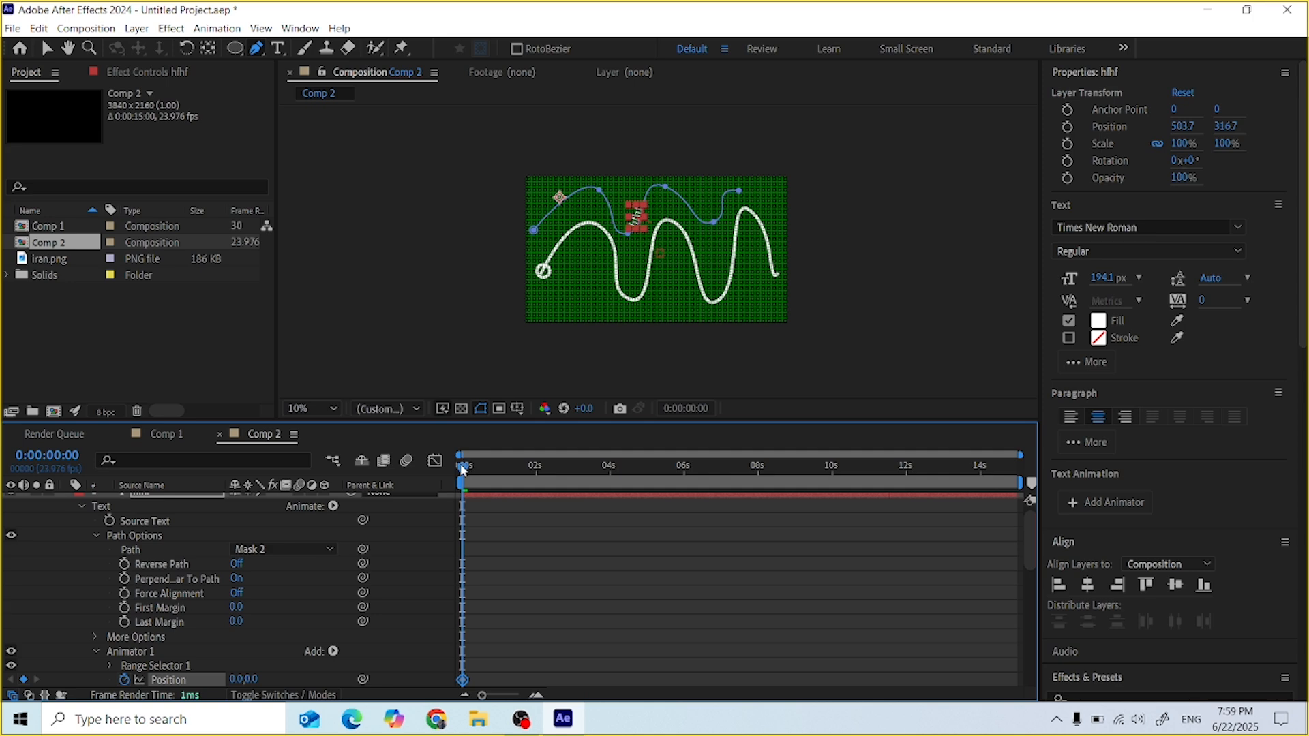
pyautogui.moveTo(462, 469); pyautogui.dragTo(582, 470)
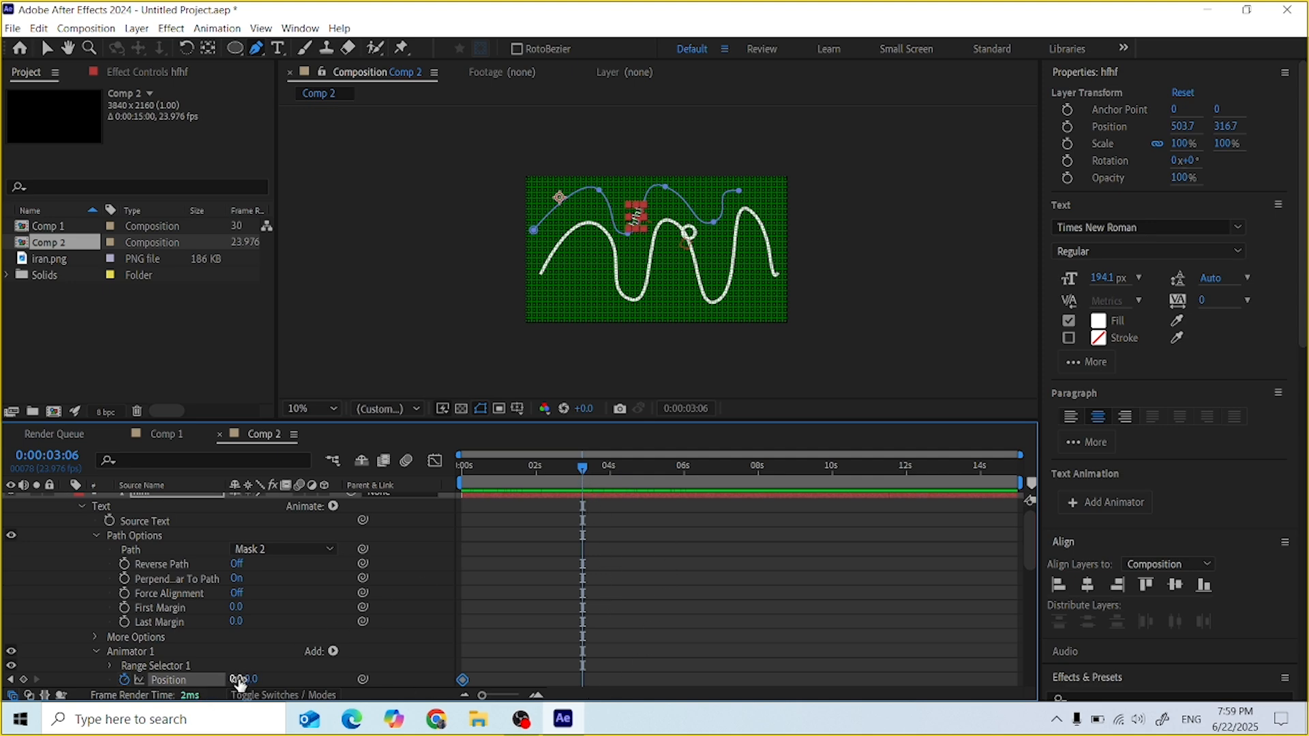
pyautogui.moveTo(237, 681); pyautogui.dragTo(836, 525)
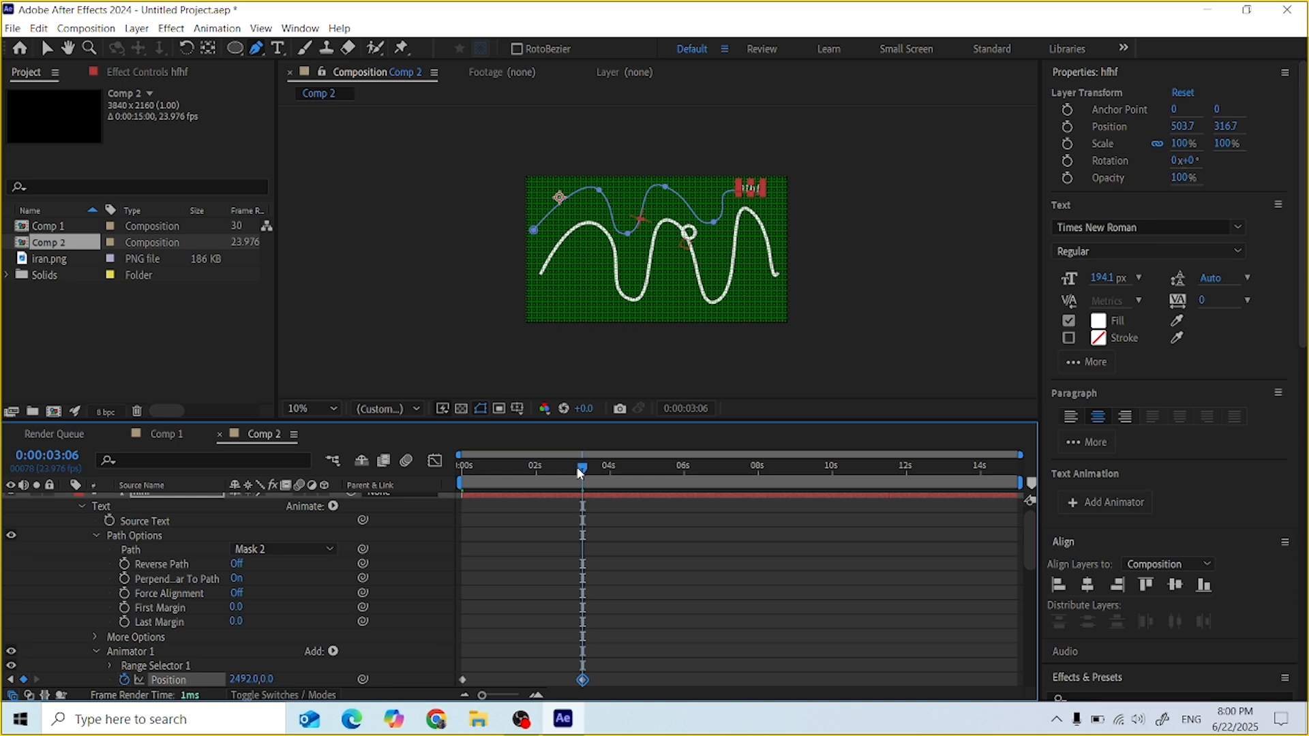
# Preview the text's motion along the mask path from the beginning and return to 0 s
pyautogui.moveTo(580, 473); pyautogui.dragTo(313, 539)
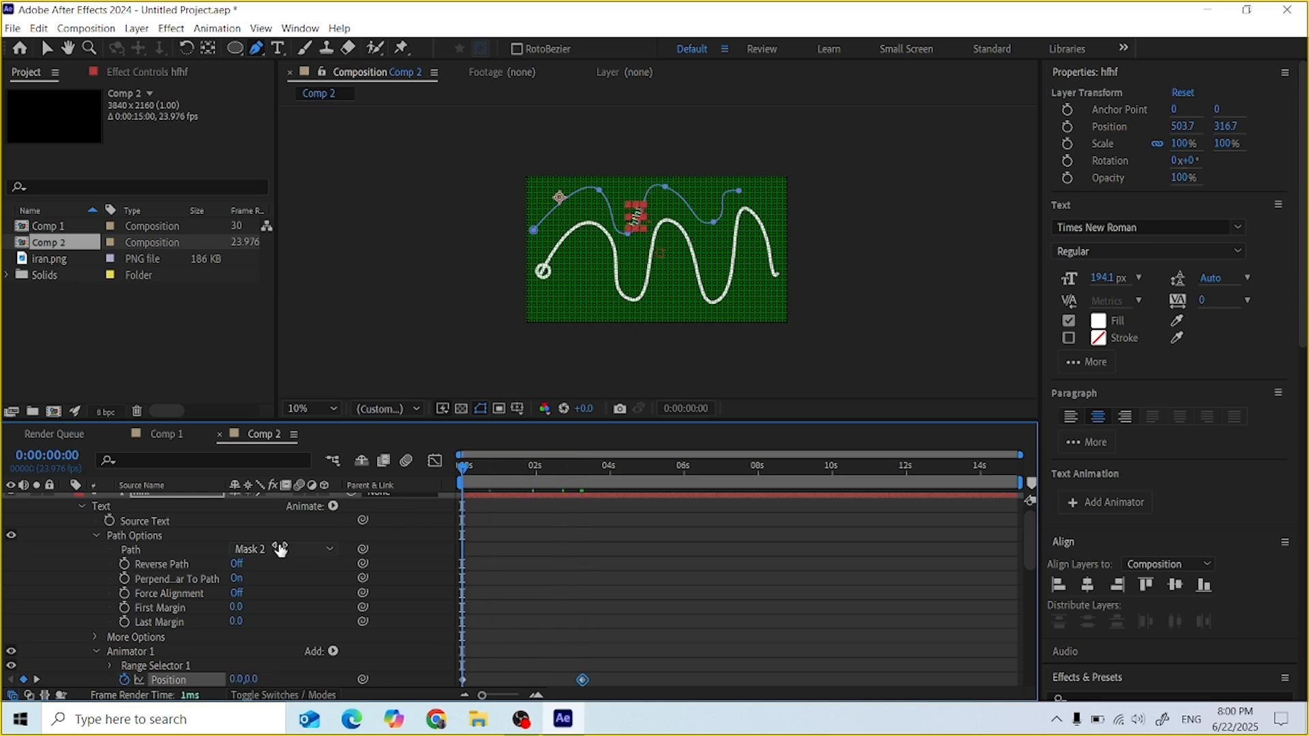
pyautogui.press('space')
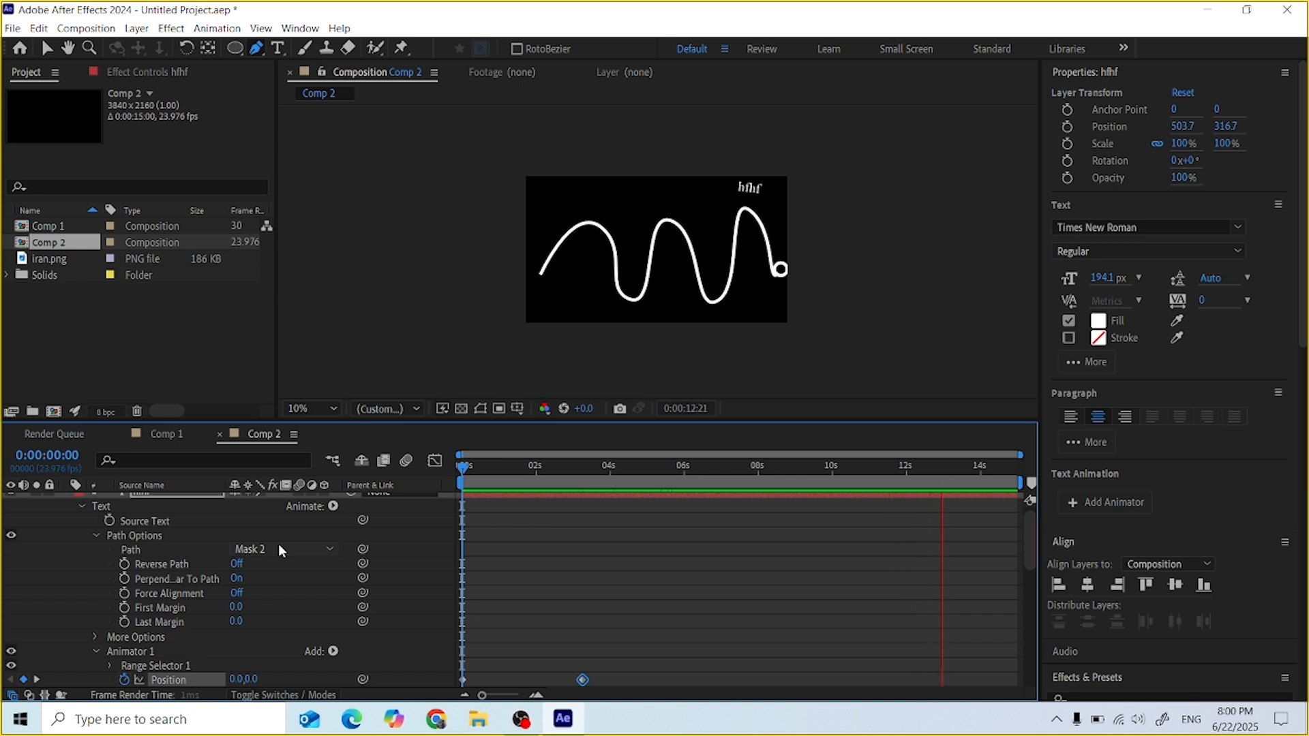
pyautogui.press('space')
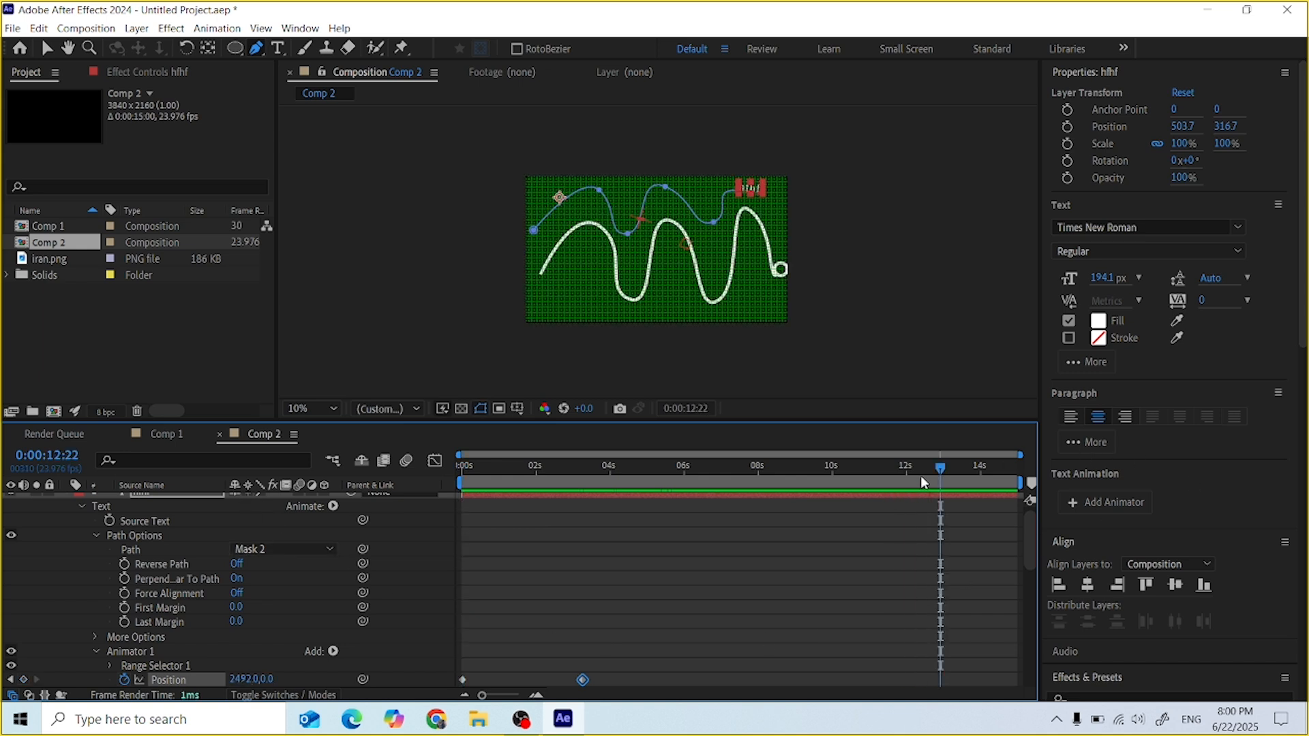
pyautogui.moveTo(945, 469); pyautogui.dragTo(397, 594)
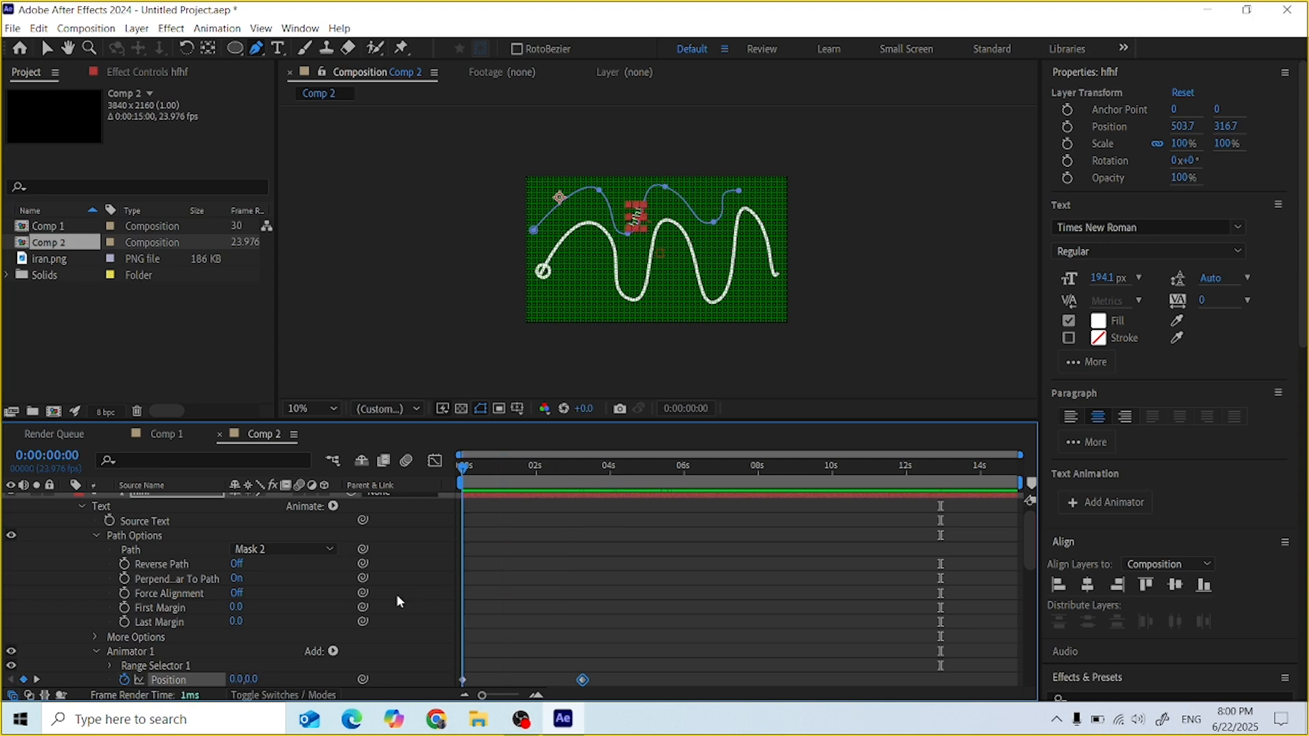
# Add the expression loopOut("cycle") to the Position property of Animator 1 on the hfhf text layer
pyautogui.scroll(-3, 497, 572)
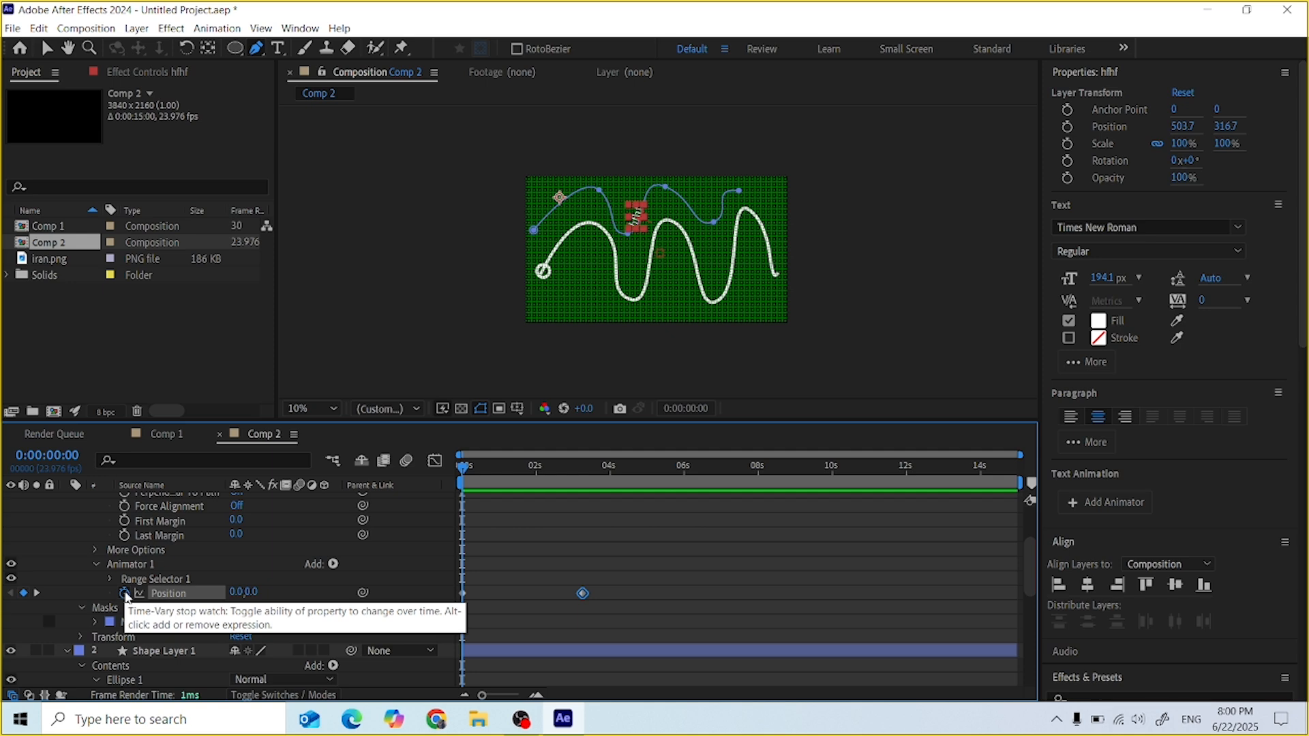
pyautogui.keyDown('alt'); pyautogui.click(124, 593); pyautogui.keyUp('alt')
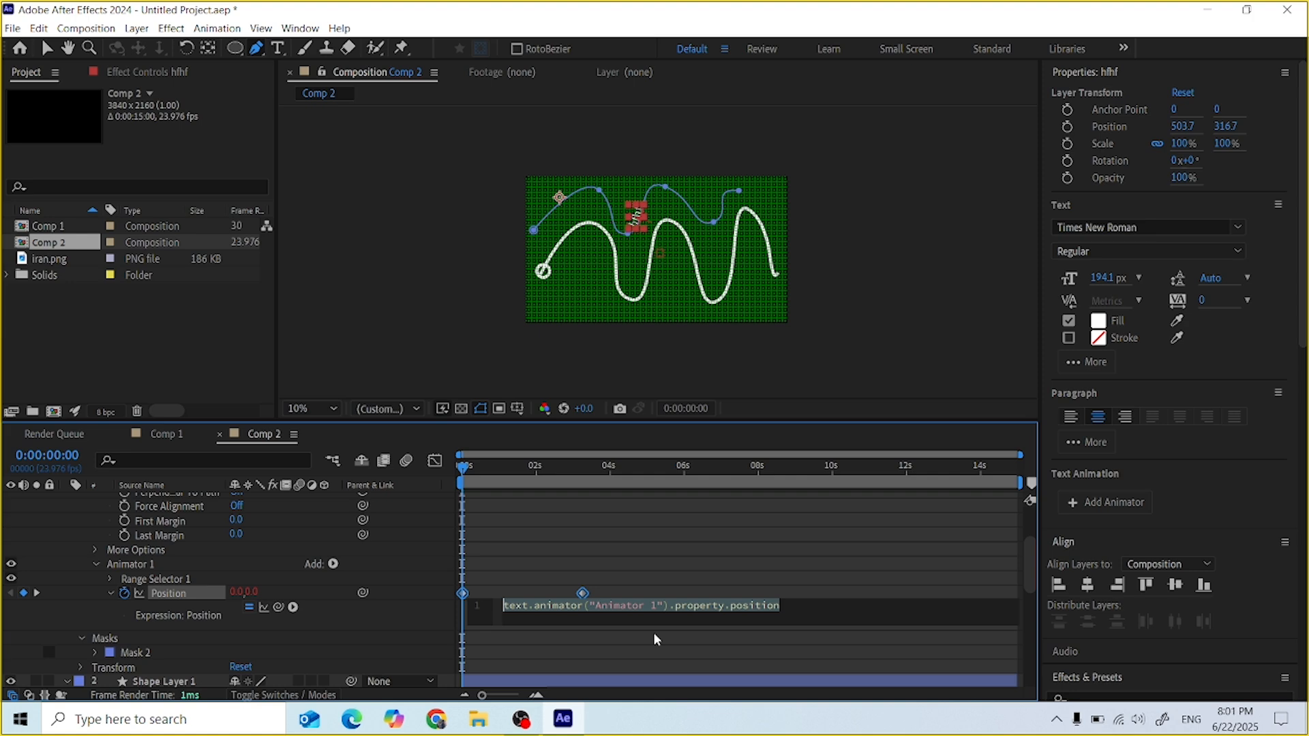
pyautogui.write('loopout')
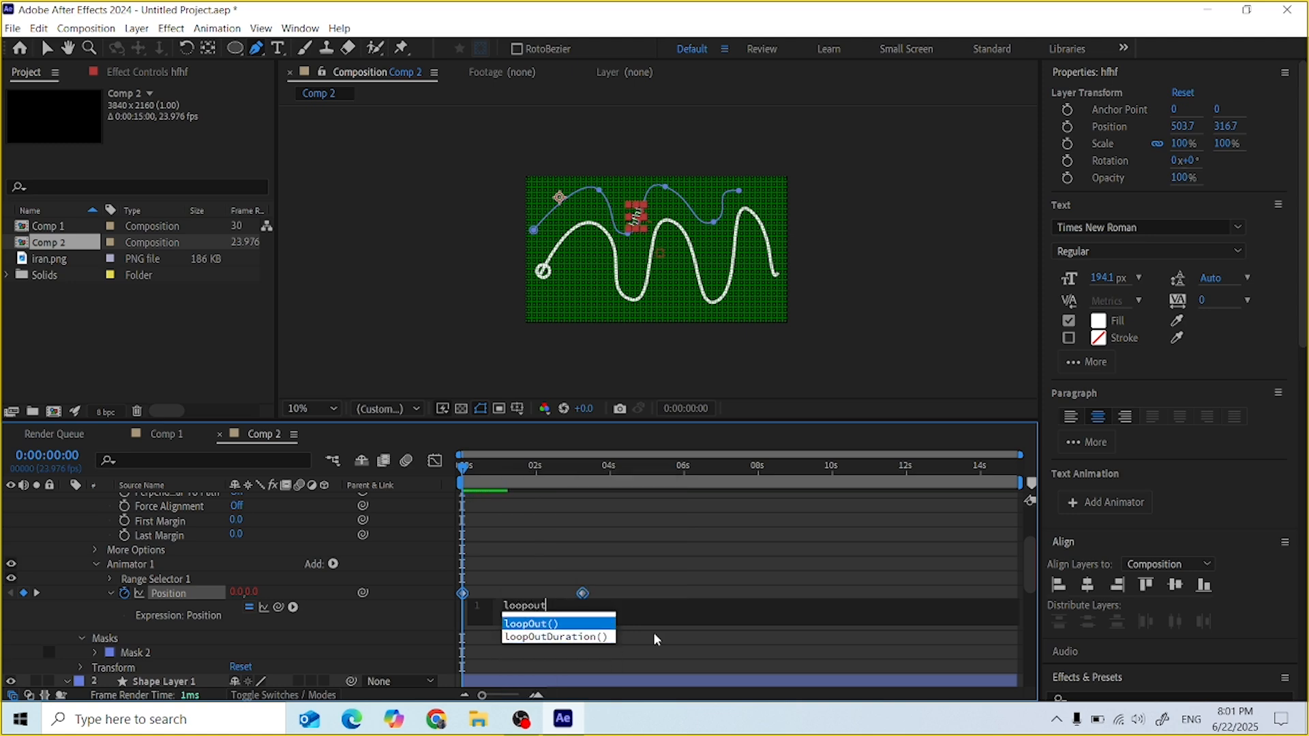
pyautogui.press('Return')
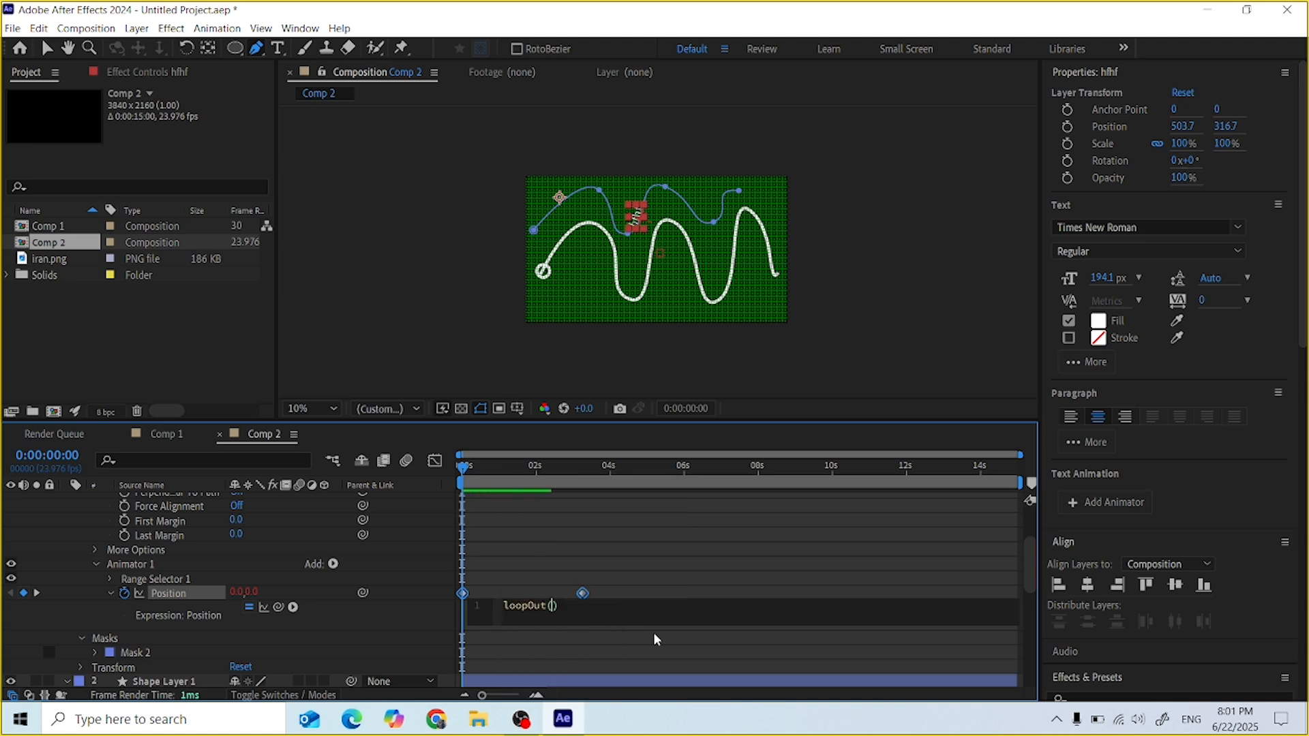
pyautogui.write('"c')
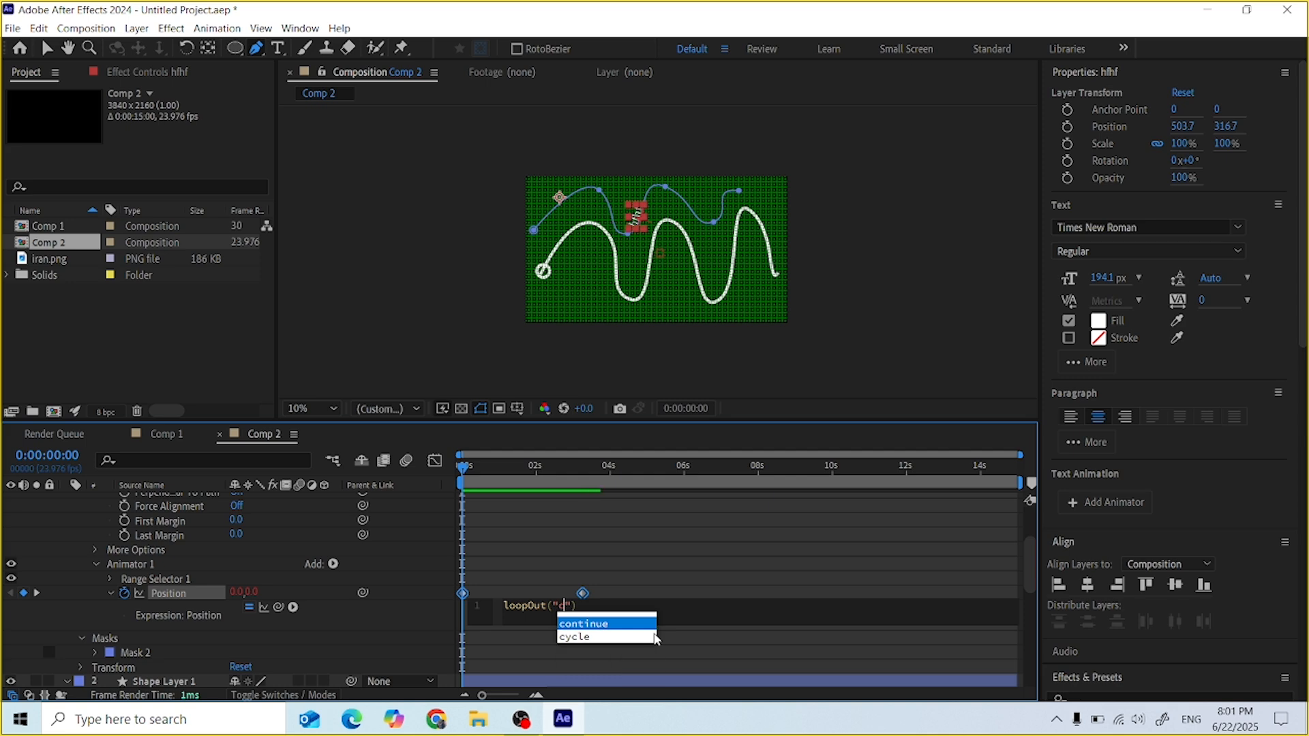
pyautogui.click(580, 637)
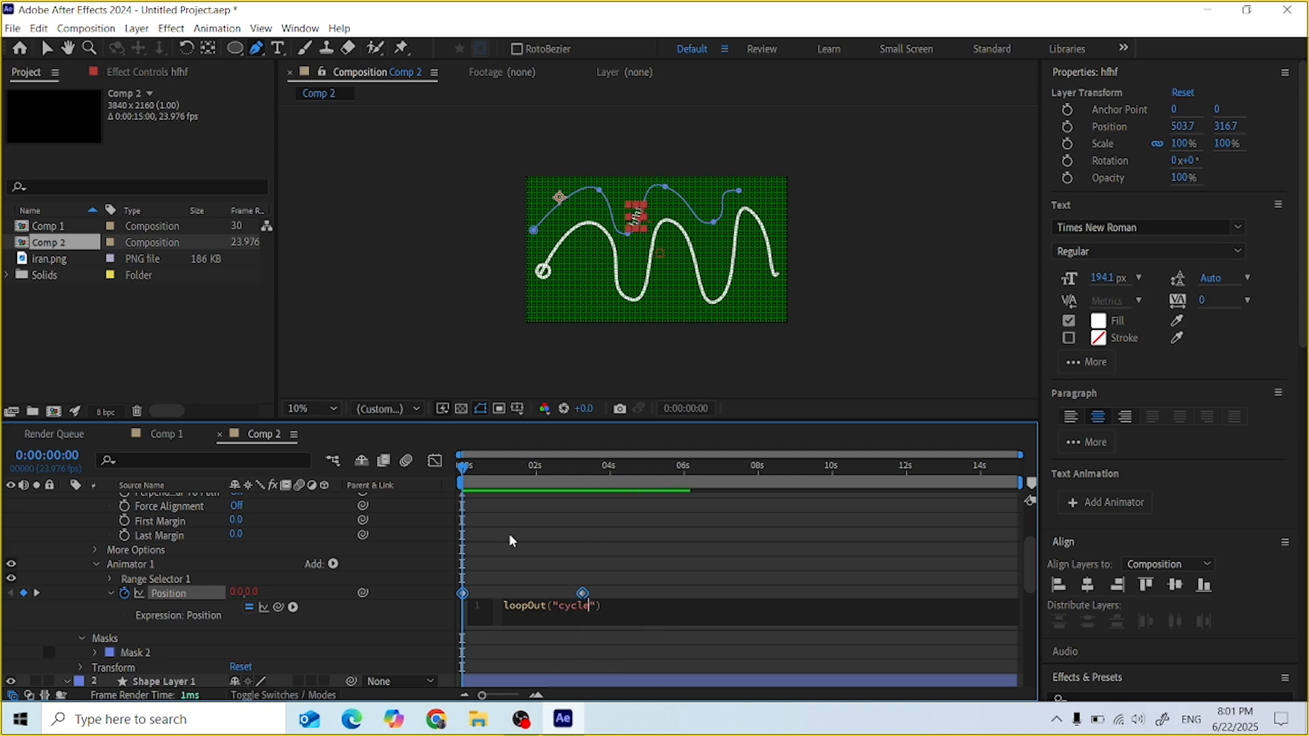
pyautogui.click(644, 574)
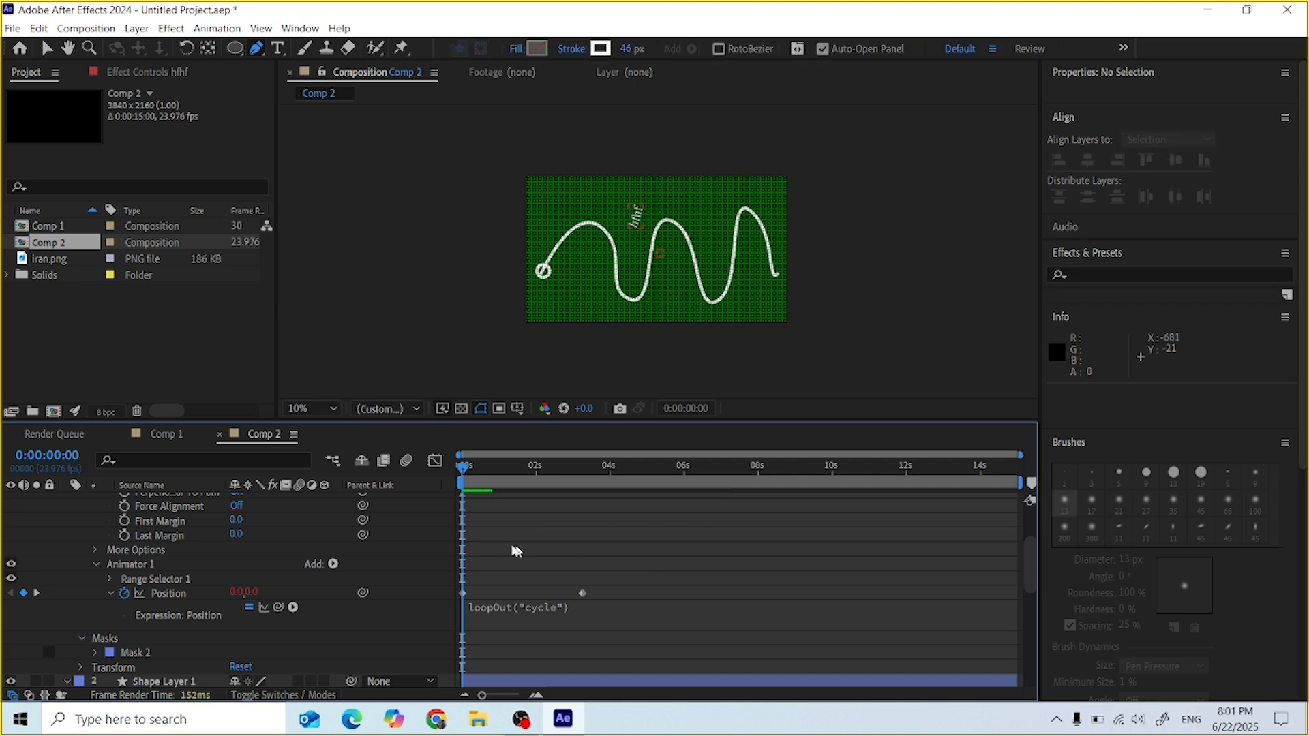
# Preview the looping text animation and locate the Position property of Ellipse Path 1 in Shape Layer 1
pyautogui.press('space')
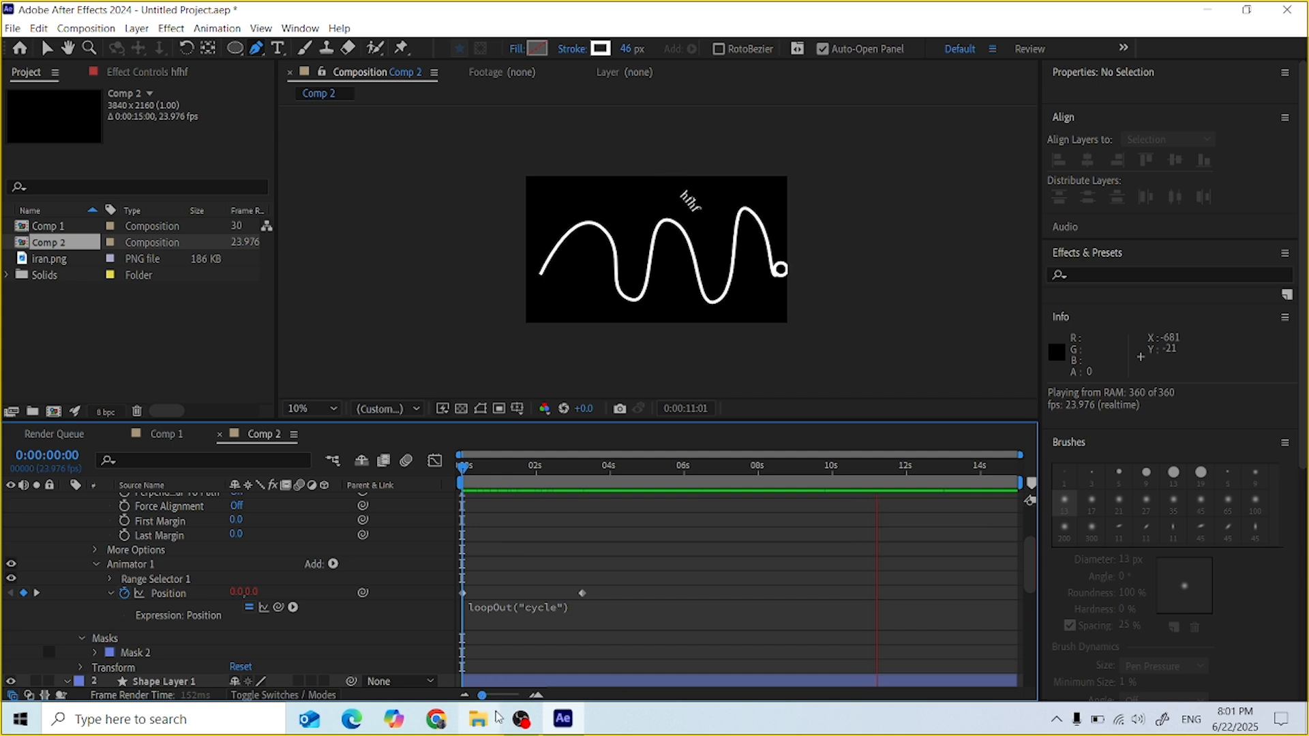
pyautogui.scroll(3, 160, 617)
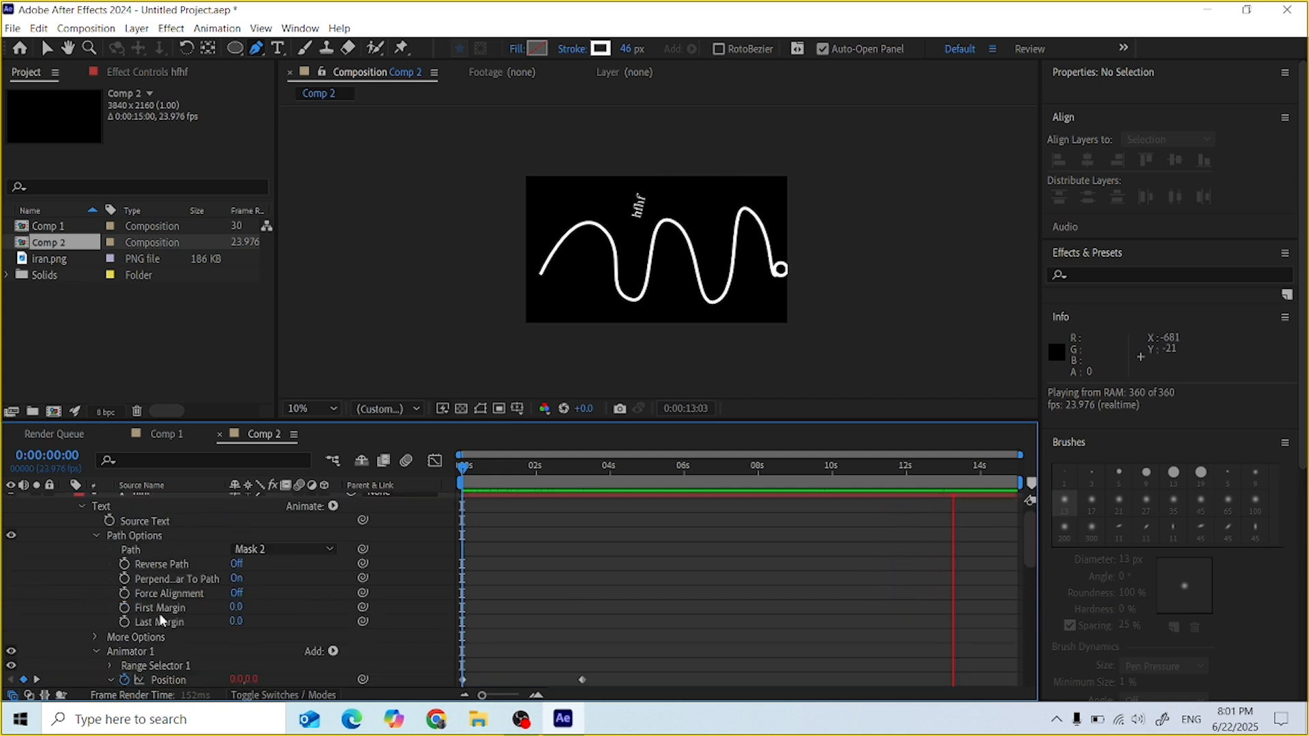
pyautogui.scroll(-6, 164, 627)
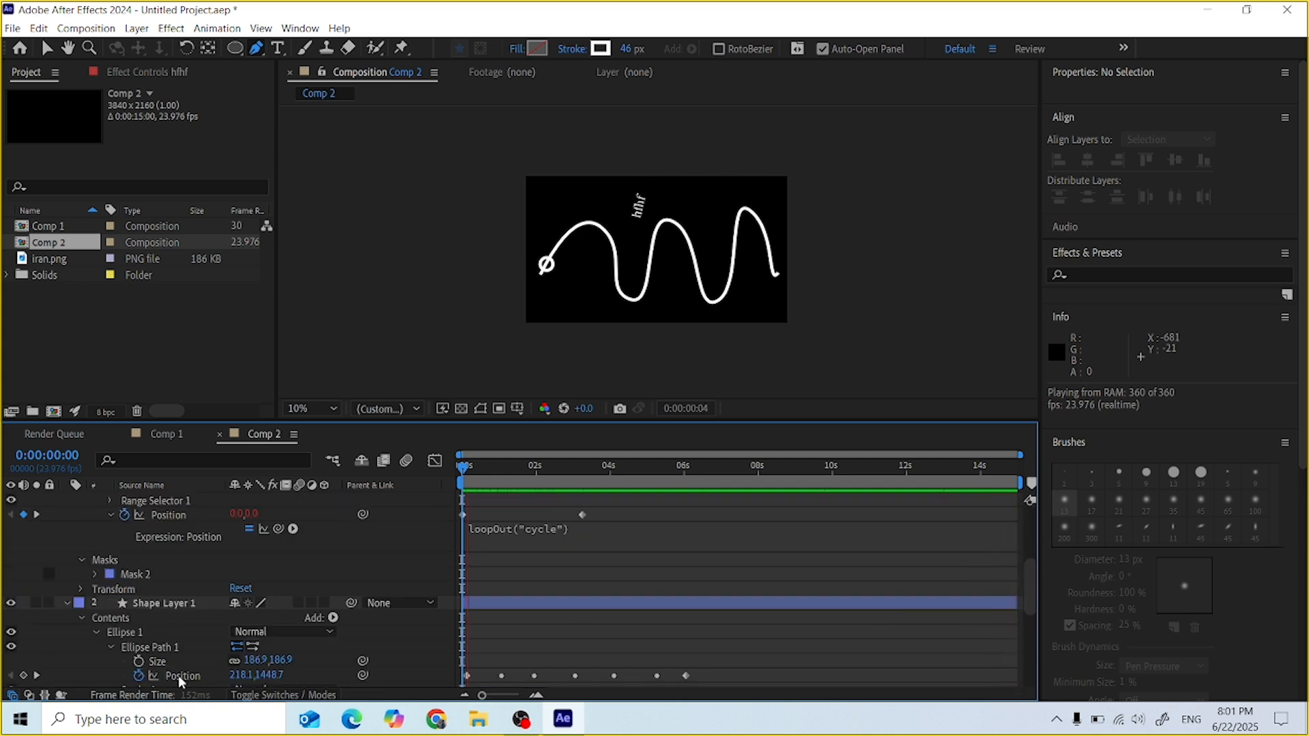
# Add the expression loopOut("cycle") to the Position property of Ellipse Path 1 in Shape Layer 1
pyautogui.scroll(-3, 173, 673)
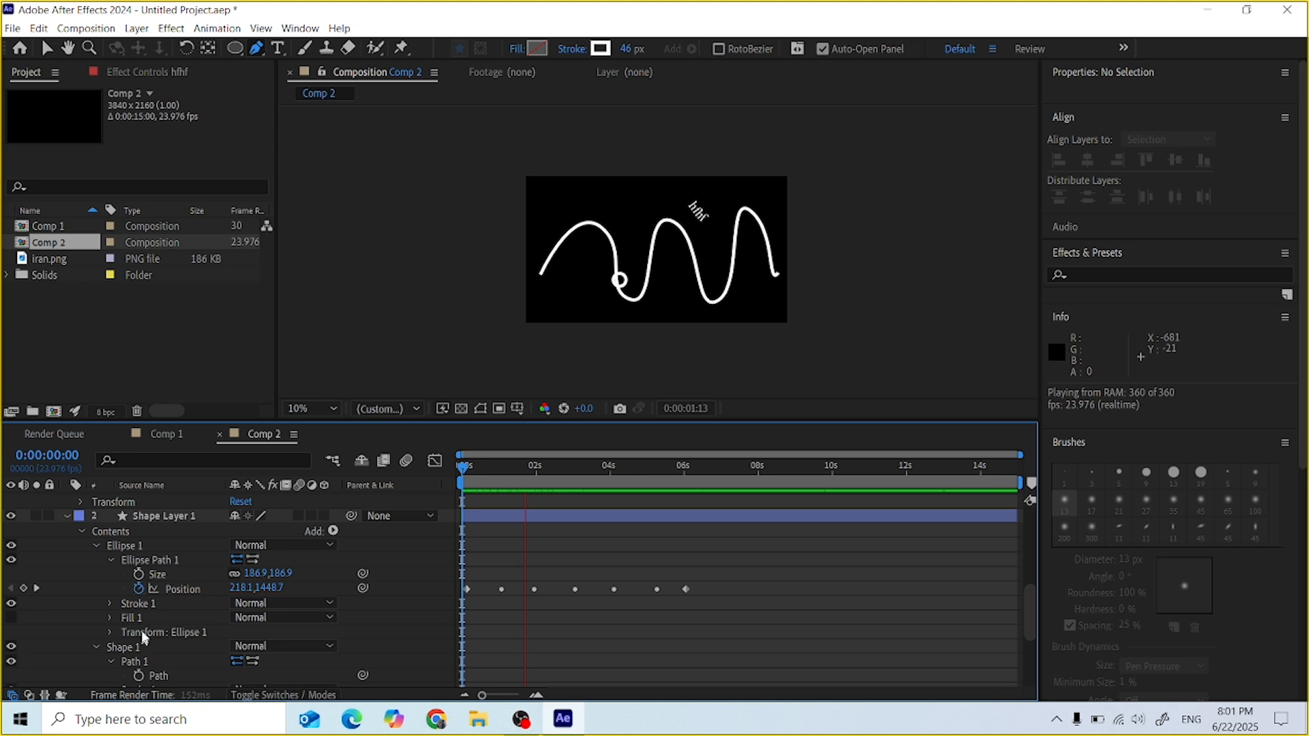
pyautogui.keyDown('alt'); pyautogui.click(139, 589); pyautogui.keyUp('alt')
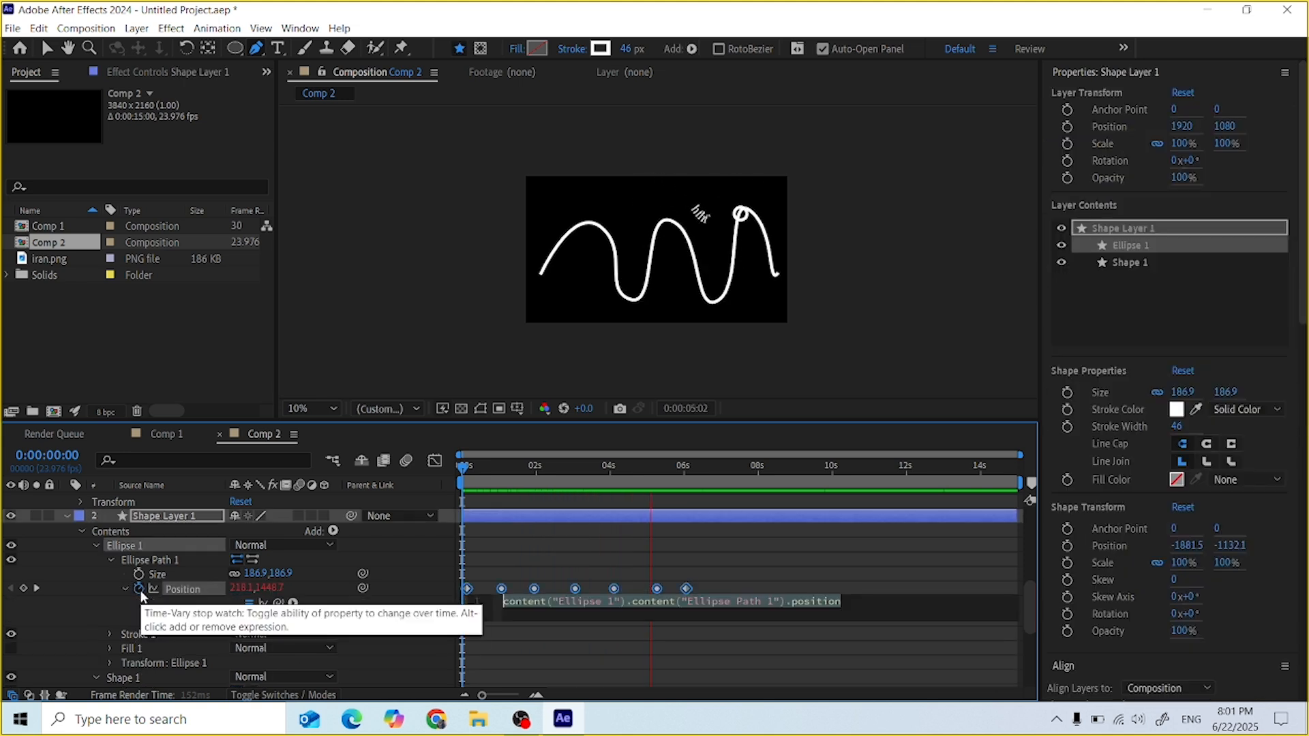
pyautogui.write('loo')
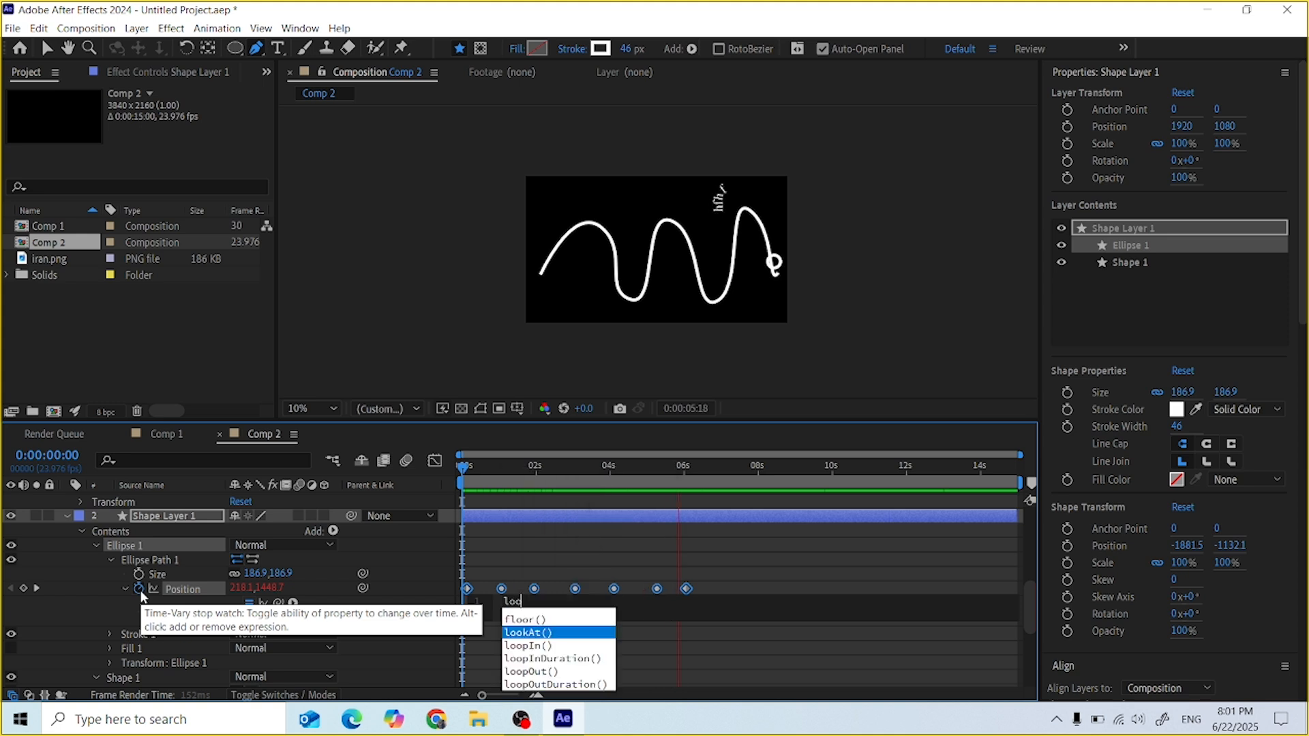
pyautogui.write('po')
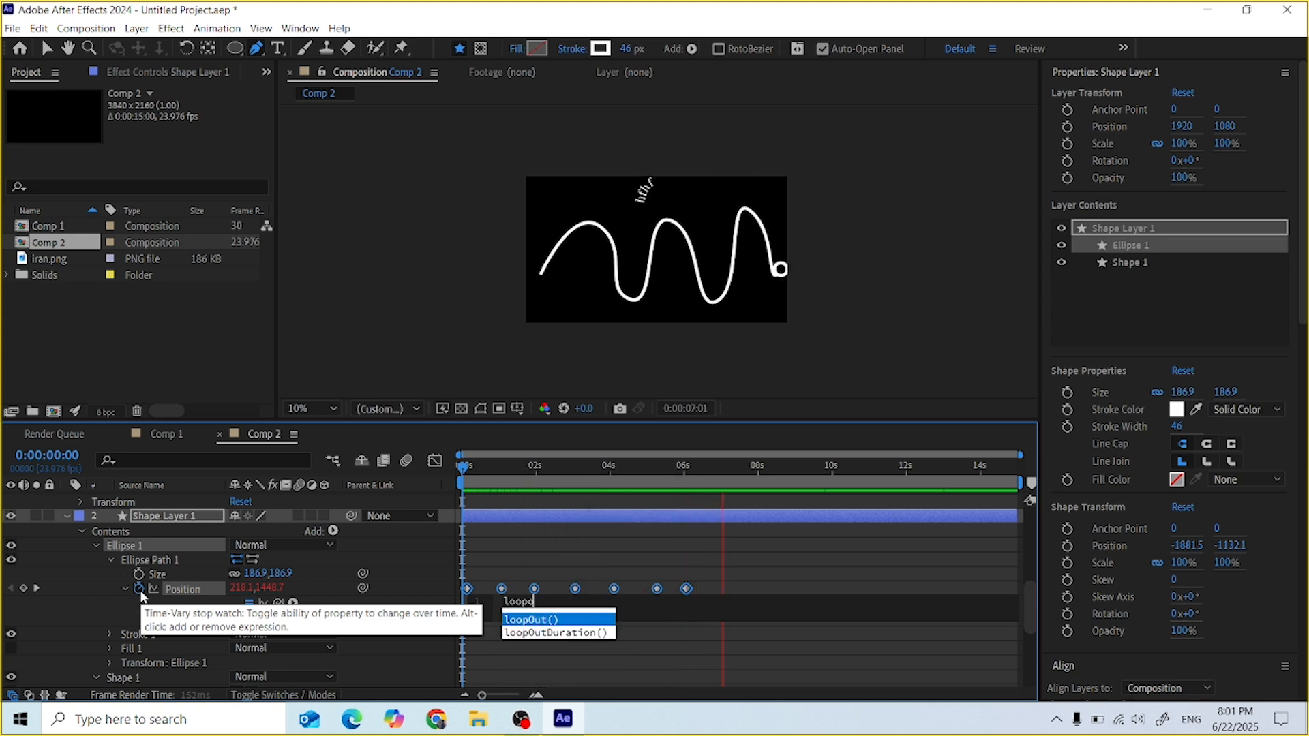
pyautogui.press('Return')
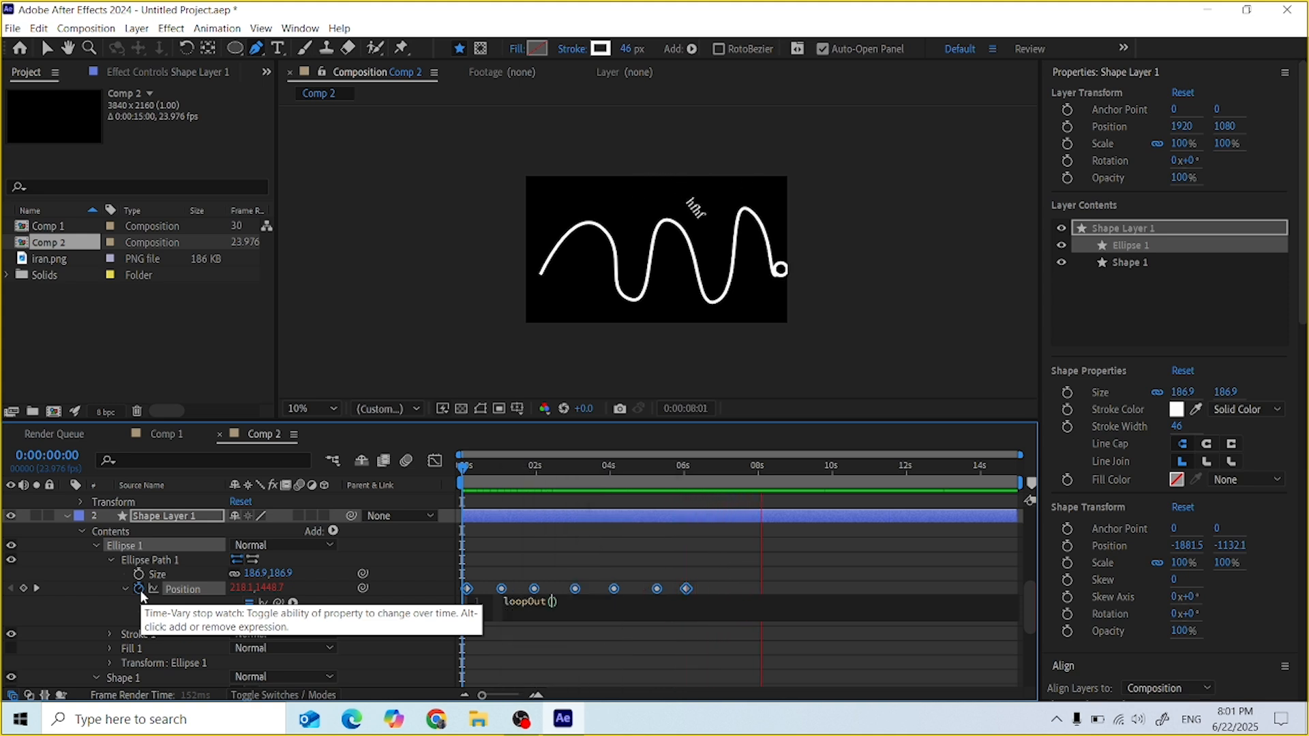
pyautogui.write('"cy')
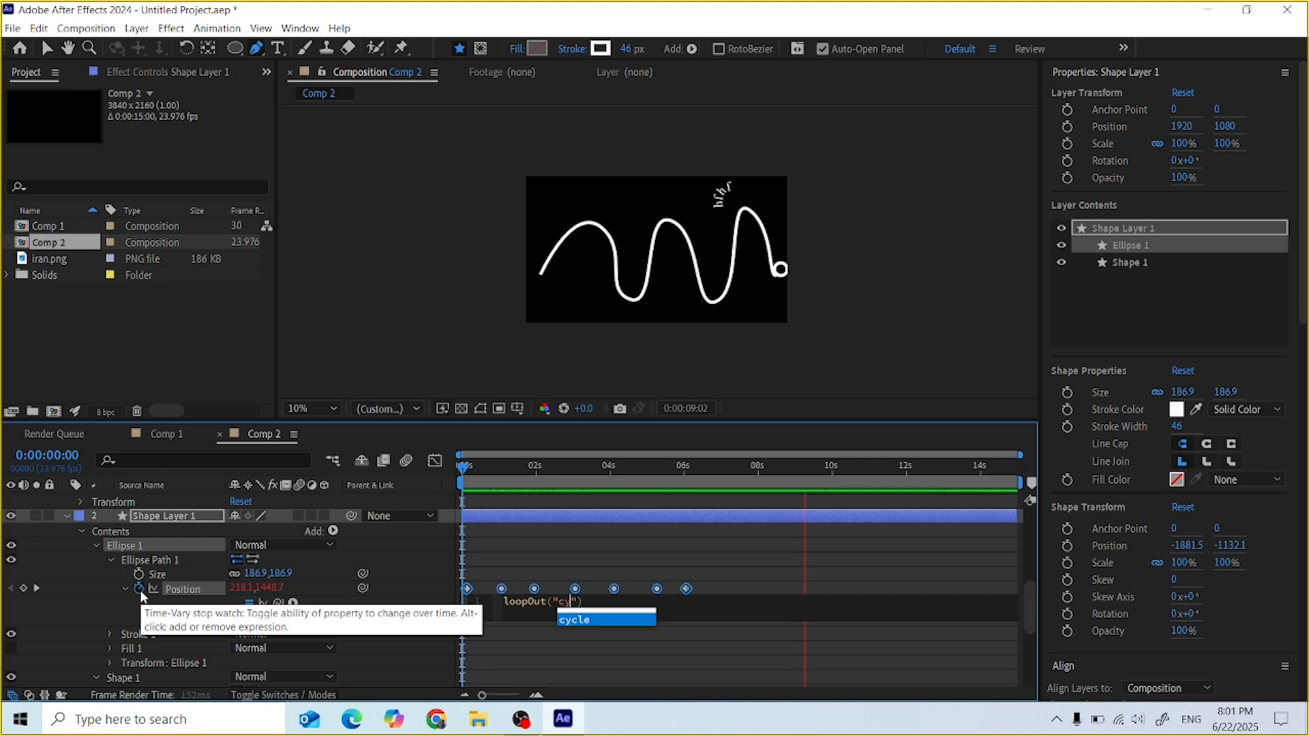
pyautogui.write('cl')
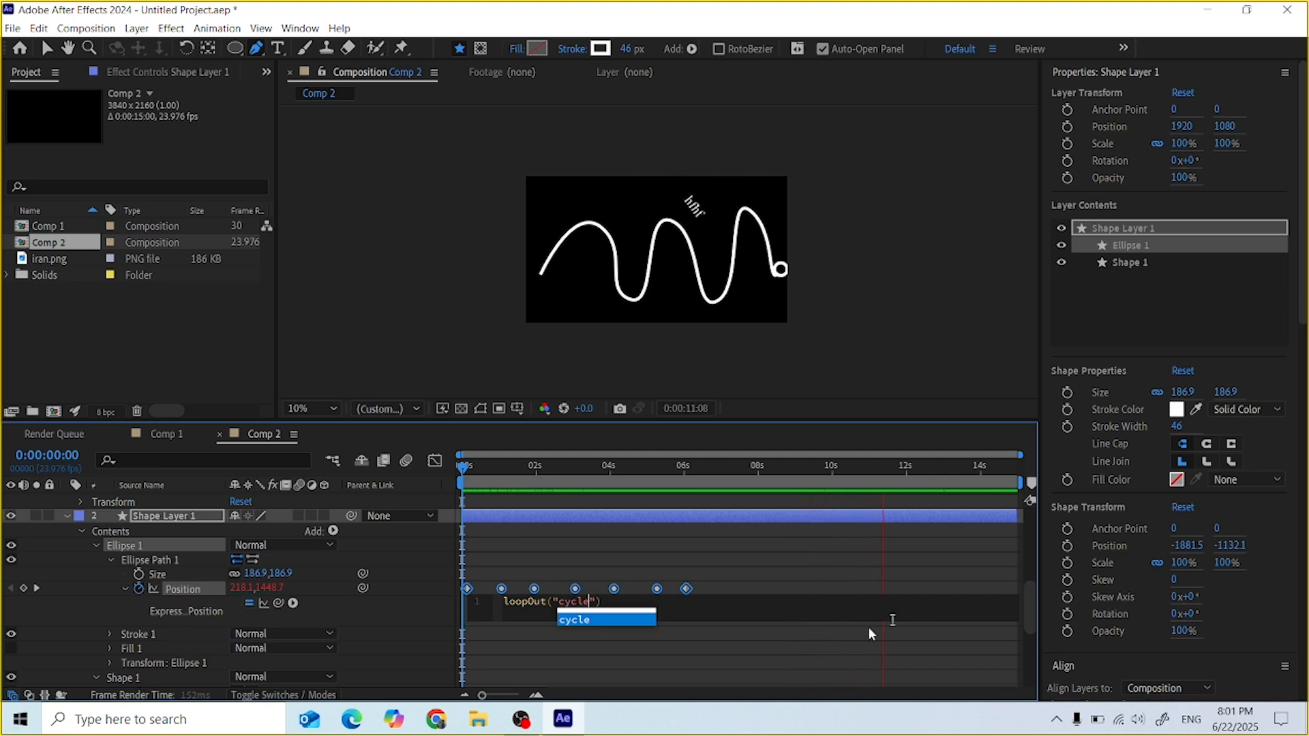
pyautogui.write('e')
pyautogui.click(806, 672)
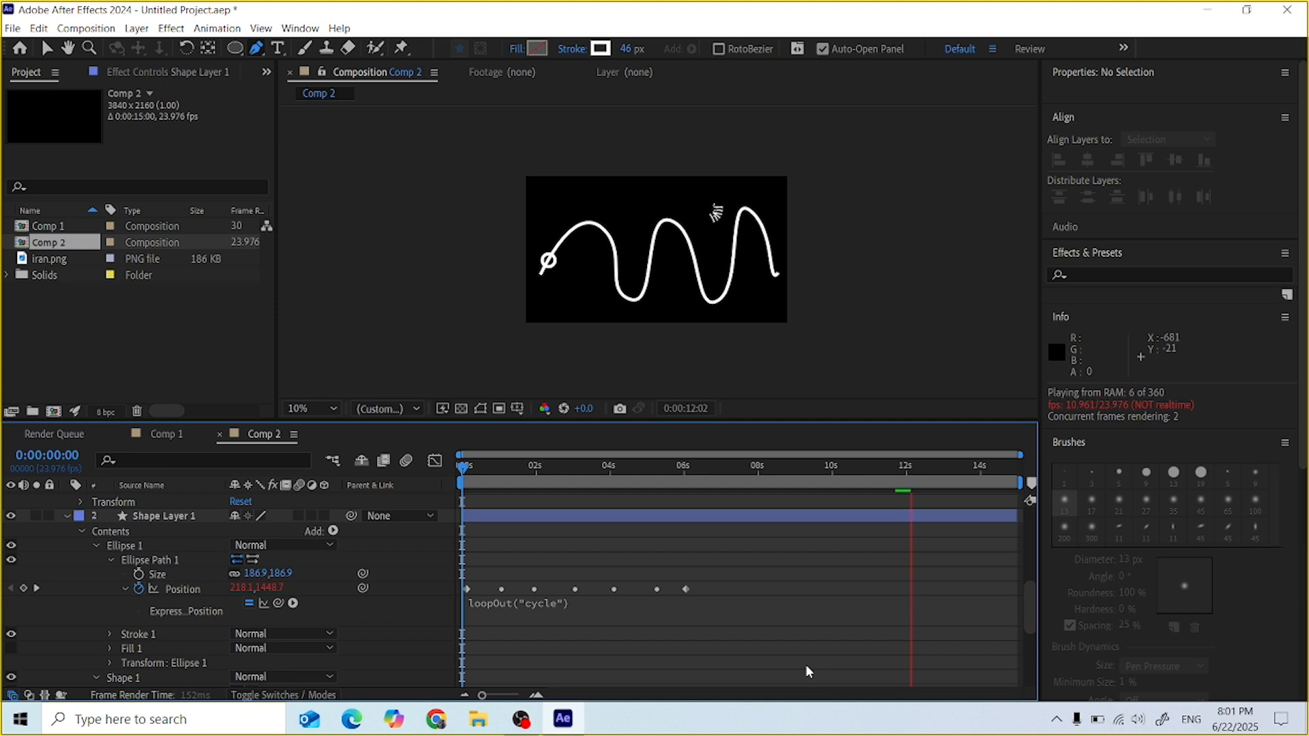